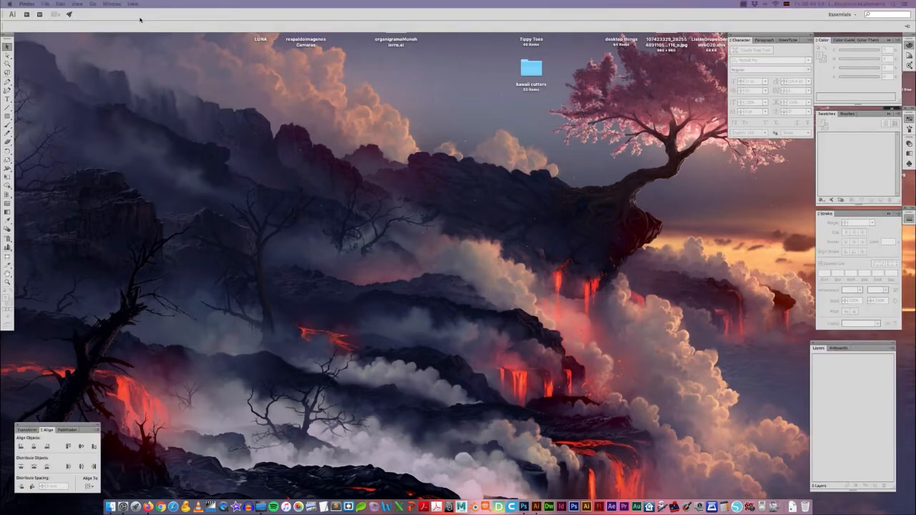
Step: Draw a perfect circle about 100.5 mm in diameter near the middle of the artboard with the Ellipse tool
click(7, 64)
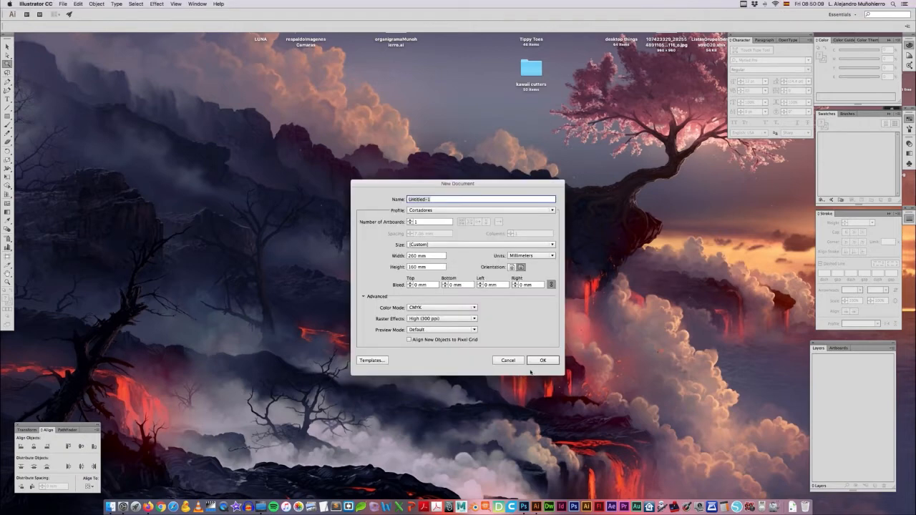
click(543, 361)
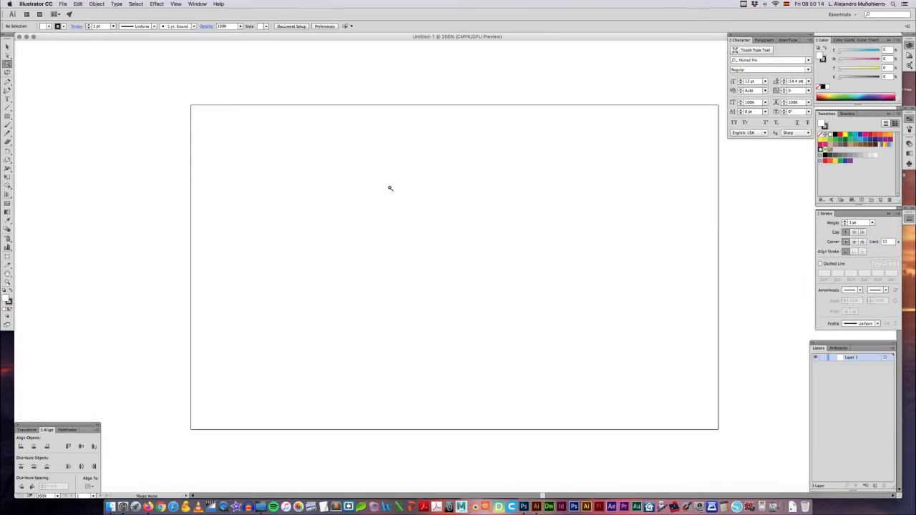
key(v)
click(8, 116)
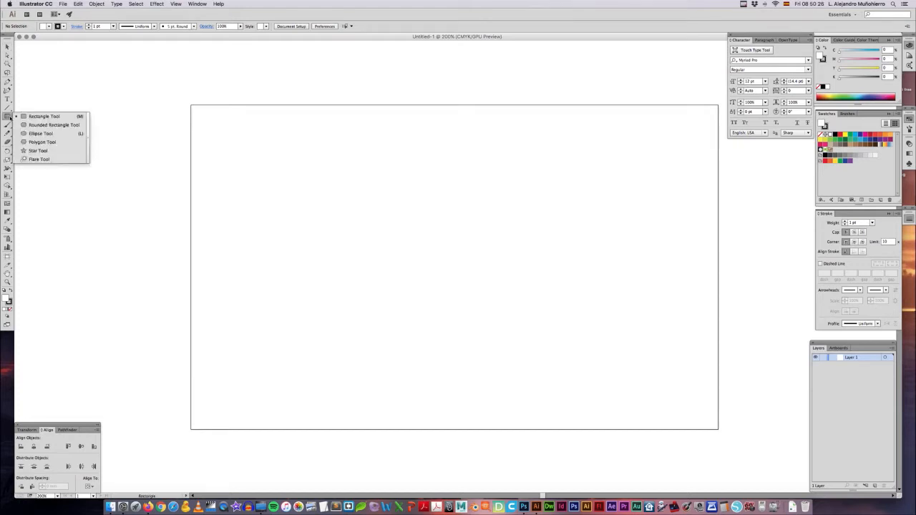
click(47, 133)
drag(455, 241, 562, 315)
key(v)
click(584, 297)
click(558, 272)
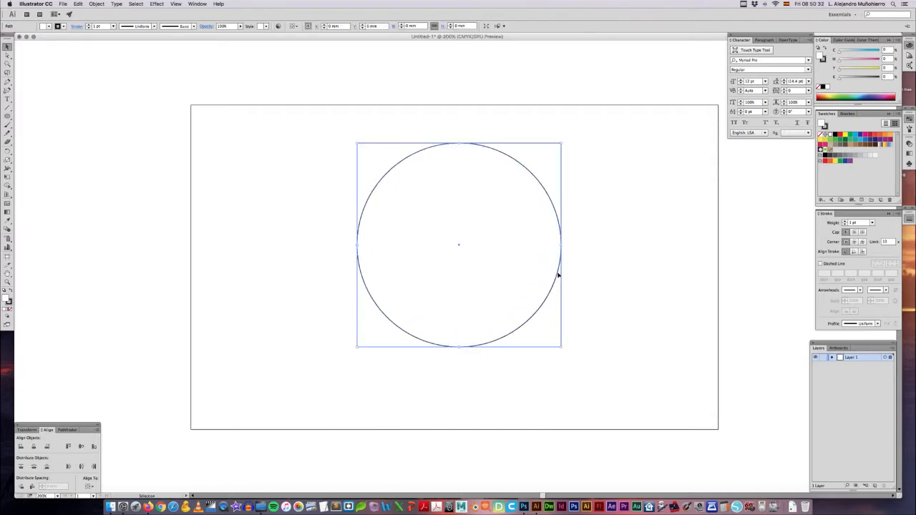
Step: Try reshaping the circle with the direction handle of its top anchor point, and undo the change
key(a)
click(591, 203)
click(460, 144)
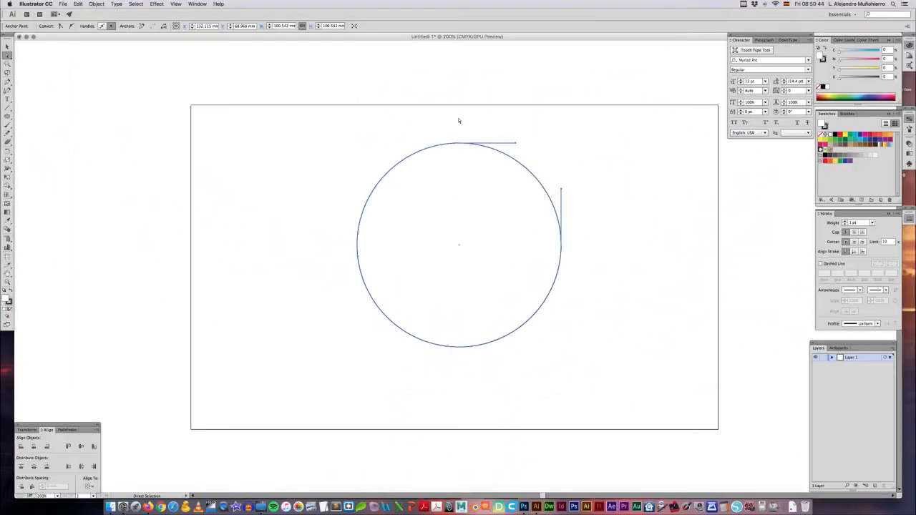
click(457, 127)
click(459, 144)
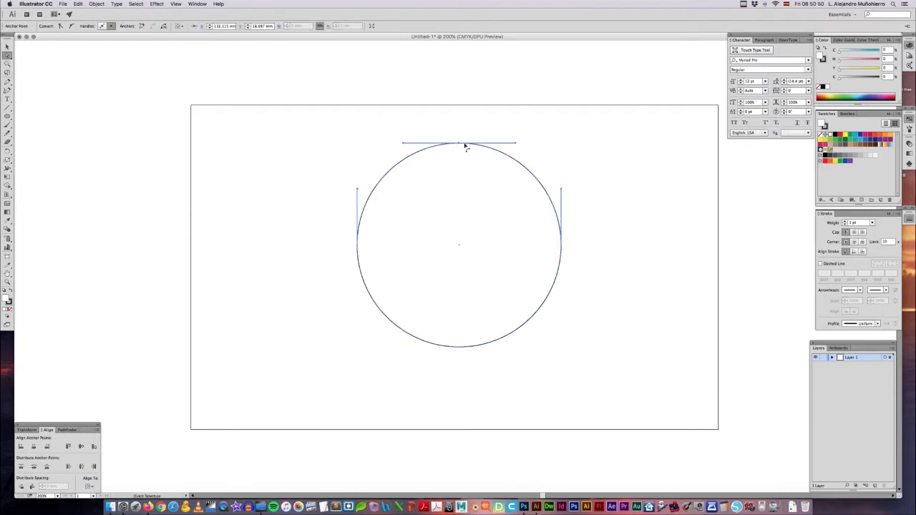
drag(515, 143, 509, 167)
key(super+z)
key(super+z)
key(super+z)
key(super+z)
key(super+z)
click(533, 152)
Step: Give the circle a solid black fill and no stroke
key(v)
click(515, 185)
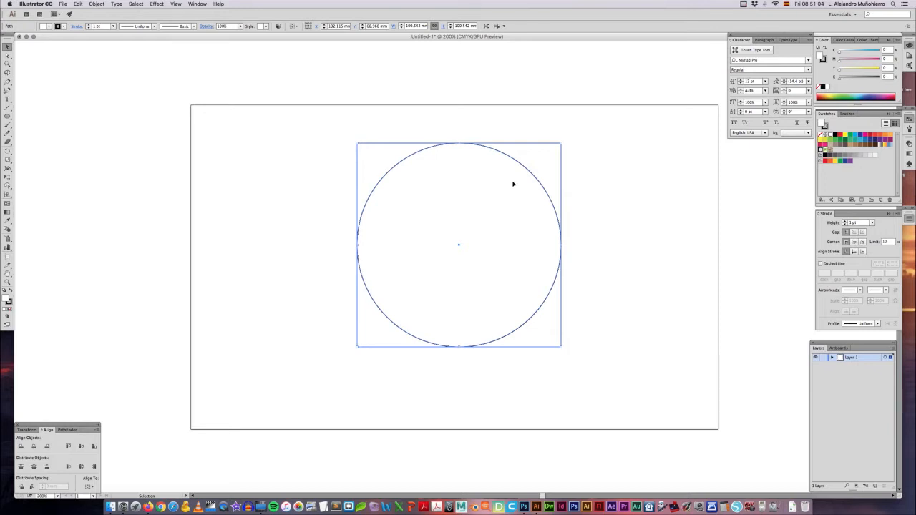
click(820, 87)
key(shift+x)
click(596, 225)
click(526, 227)
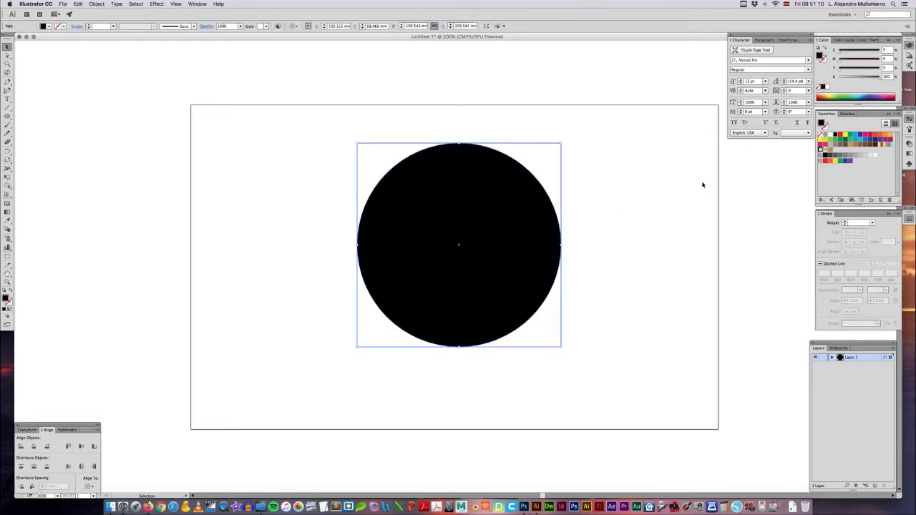
Step: Fill the circle with red (M 100, Y 100) and move its centre to about X 123.8 mm, Y 76.7 mm
click(839, 136)
click(572, 221)
drag(477, 214, 502, 230)
click(597, 215)
click(597, 227)
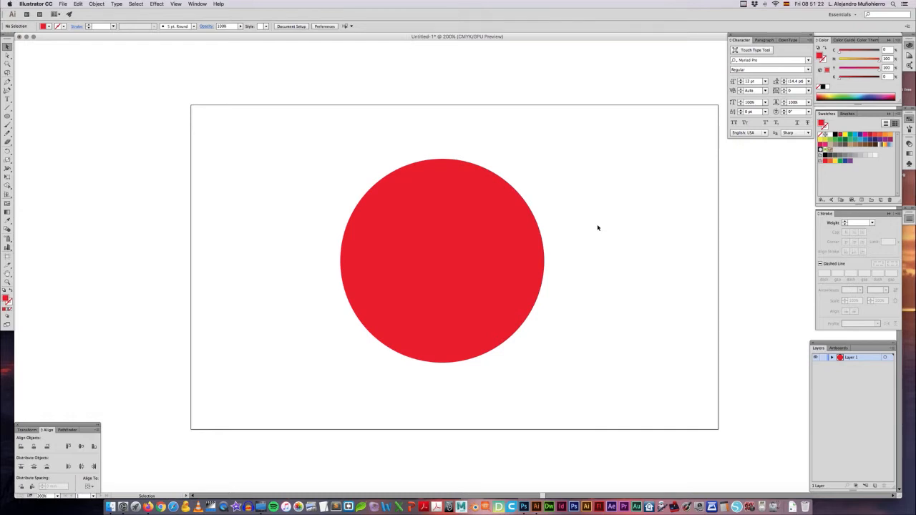
Step: Examine the sharpness of the vector circle's right edge and its selected path at 64000% magnification
key(a)
key(super+equal)
key(super+equal)
key(super+equal)
key(super+equal)
drag(616, 217, 307, 272)
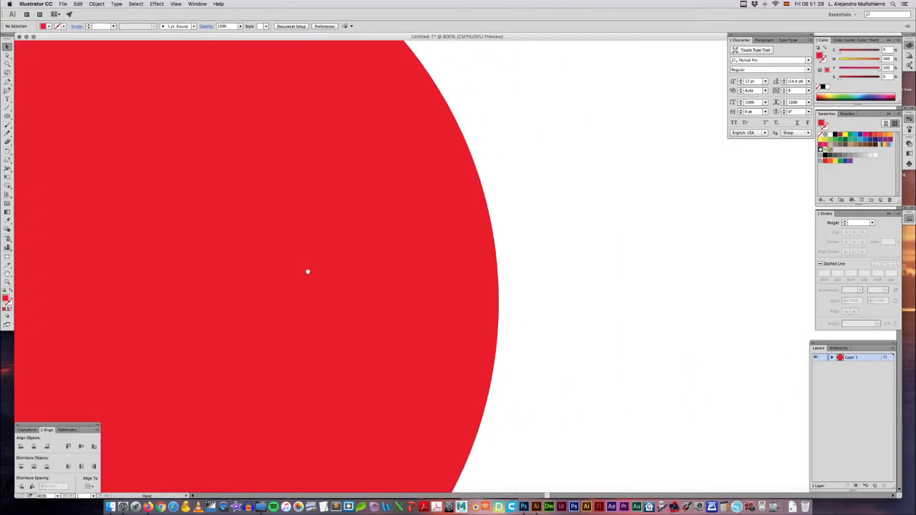
key(super+equal)
key(super+equal)
key(super+equal)
key(super+equal)
key(super+equal)
drag(556, 250, 642, 231)
key(super+equal)
key(super+equal)
key(super+equal)
key(super+equal)
key(super+equal)
key(super+equal)
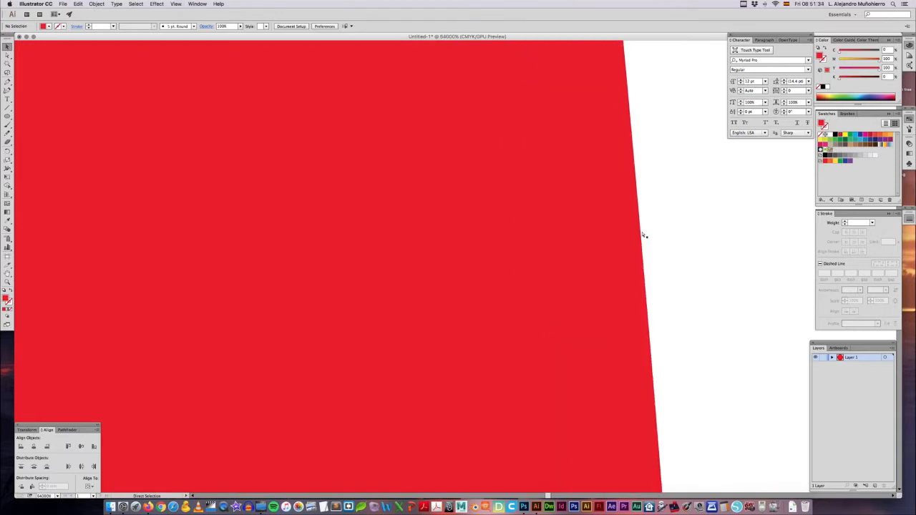
drag(641, 236, 470, 240)
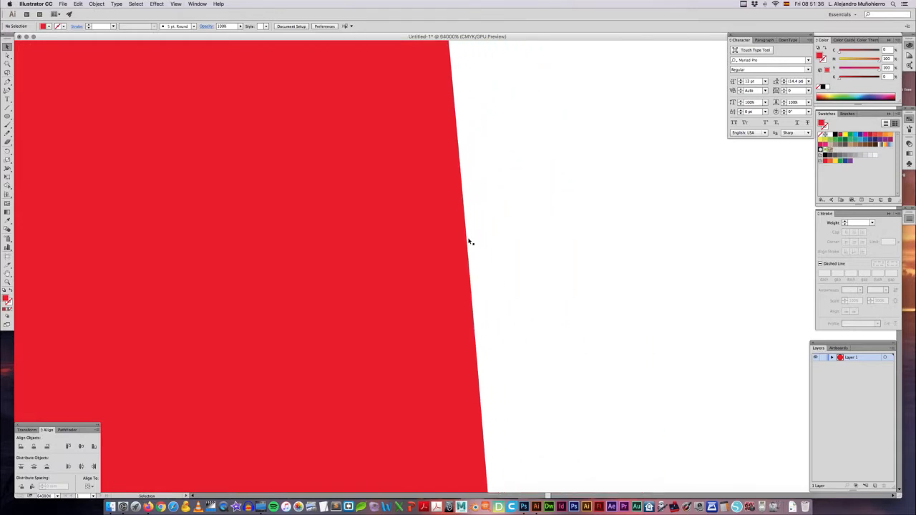
click(467, 241)
click(494, 238)
click(444, 244)
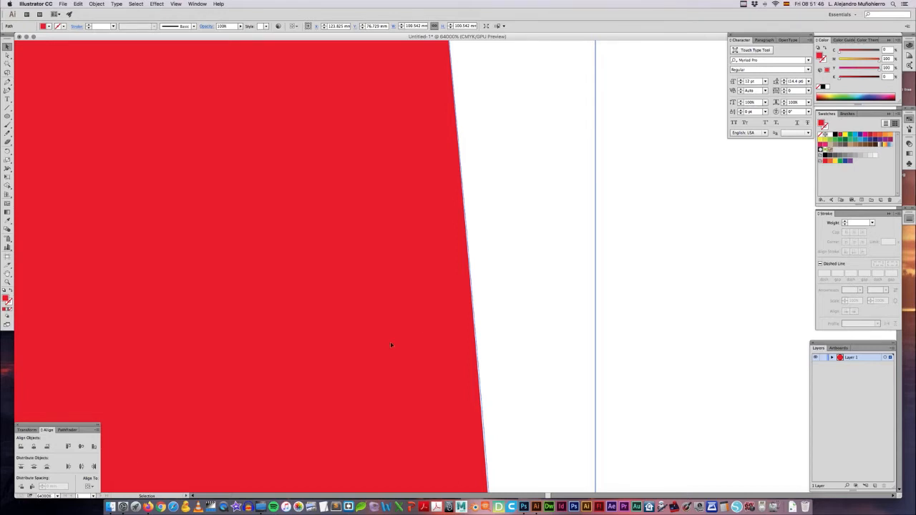
click(505, 281)
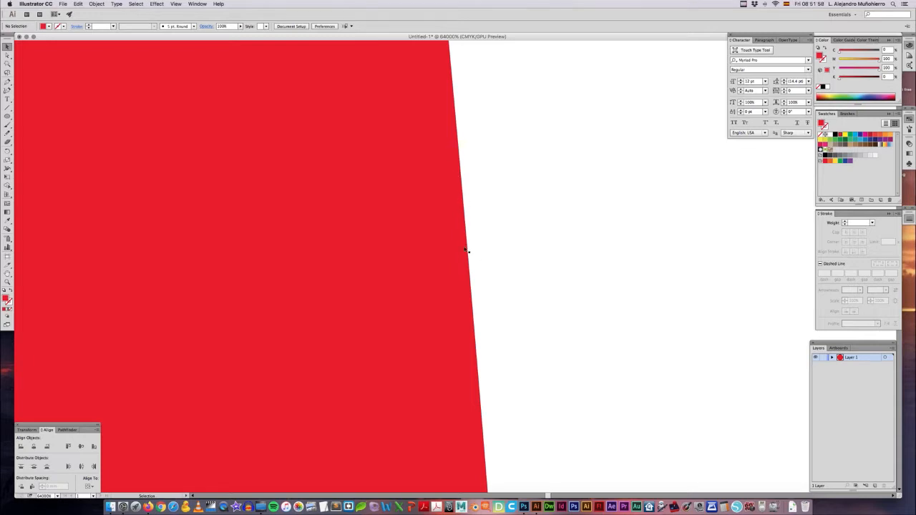
Step: Switch to Photoshop, choose the Elliptical Marquee tool and set the foreground colour to bright red
key(super+Tab)
key(super+Tab)
key(super+Tab)
key(super+Tab)
key(super+Tab)
key(super+Tab)
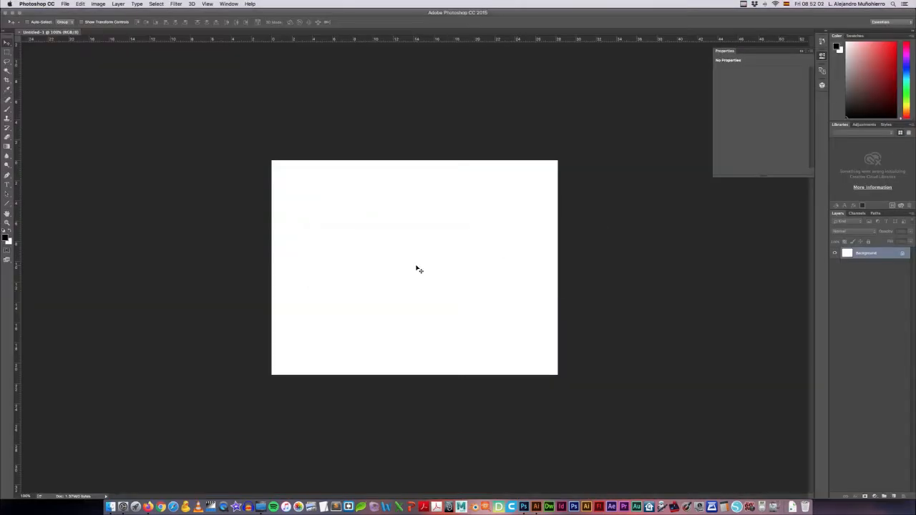
click(7, 53)
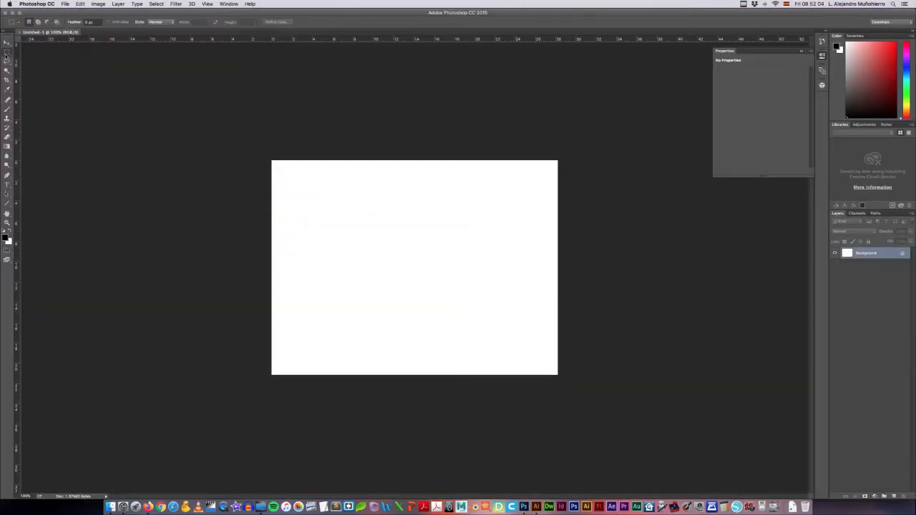
click(7, 54)
click(36, 59)
click(6, 239)
drag(452, 130, 464, 118)
key(Return)
Step: Make a large circular selection in the middle of the canvas, fill it with the foreground red and deselect it
drag(418, 259, 567, 345)
key(alt+BackSpace)
key(super+d)
key(v)
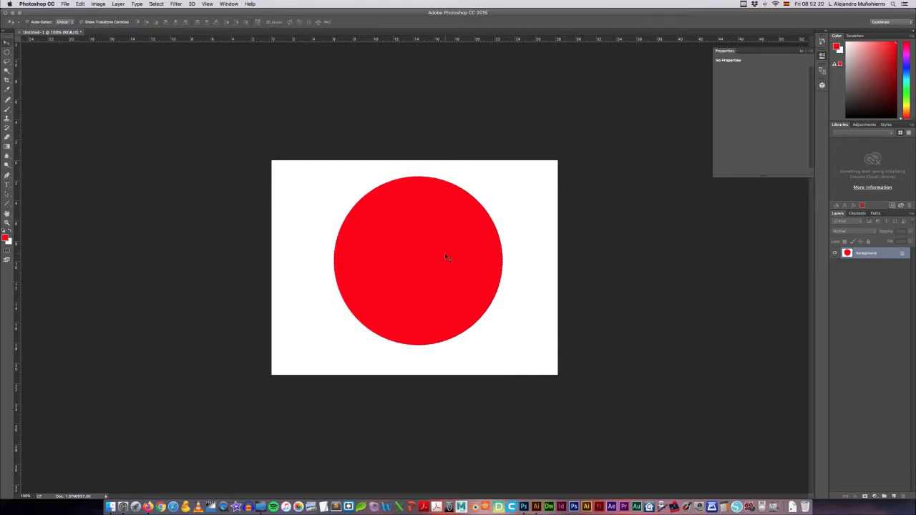
Step: Switch to Illustrator to view the whole artboard with the vector circle, and return to Photoshop
key(super+Tab)
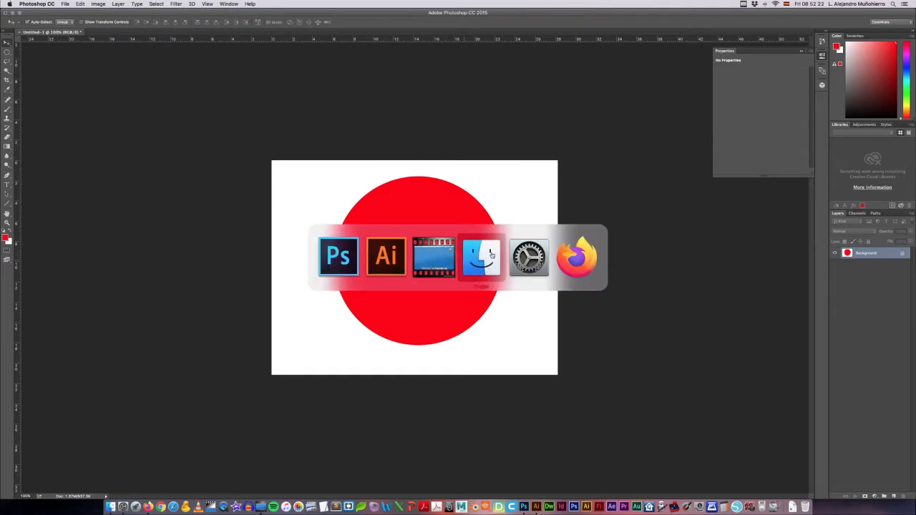
key(super+0)
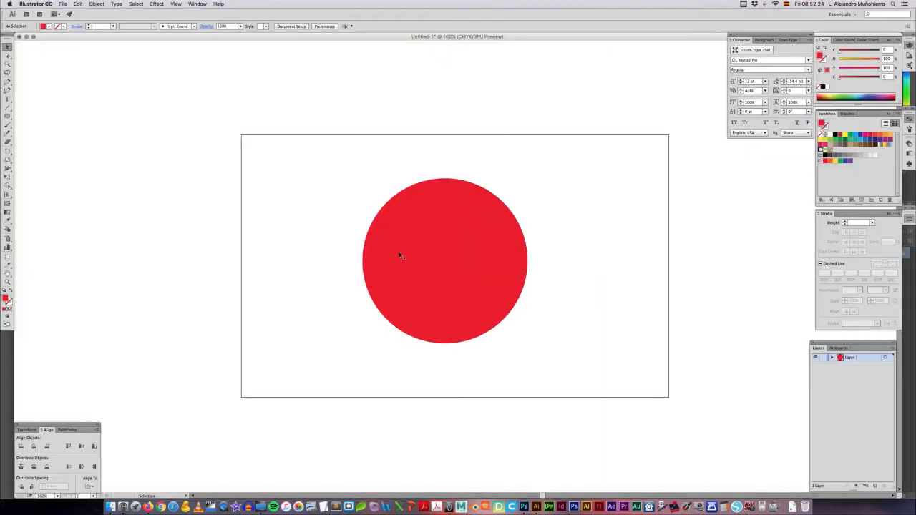
key(super+Tab)
key(super+Tab)
key(super+Tab)
key(super+Tab)
key(super+Tab)
Step: Examine the pixels along the right edge of the raster circle at 3200% magnification, and return to the 100% view
key(z)
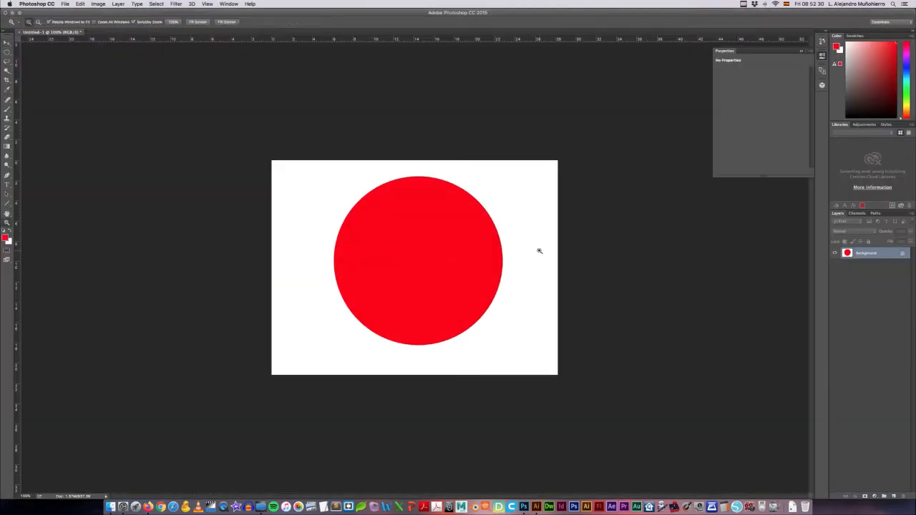
click(501, 252)
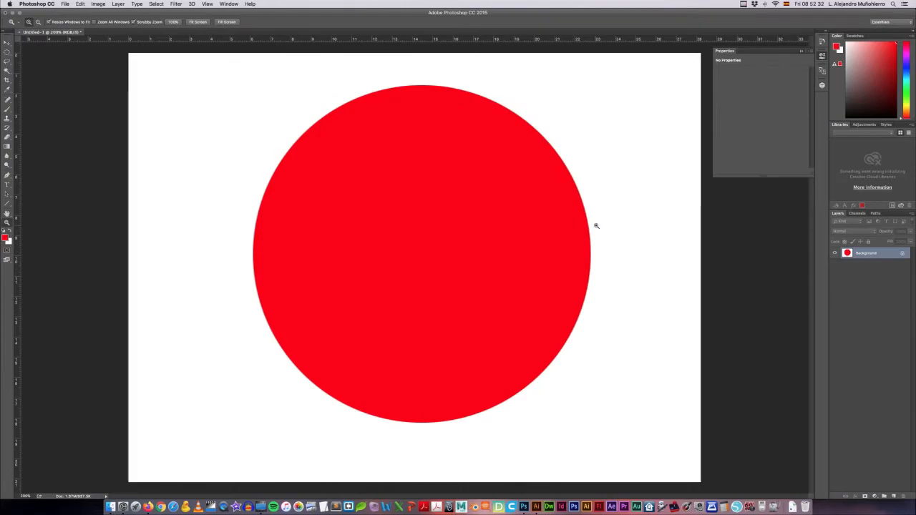
click(594, 225)
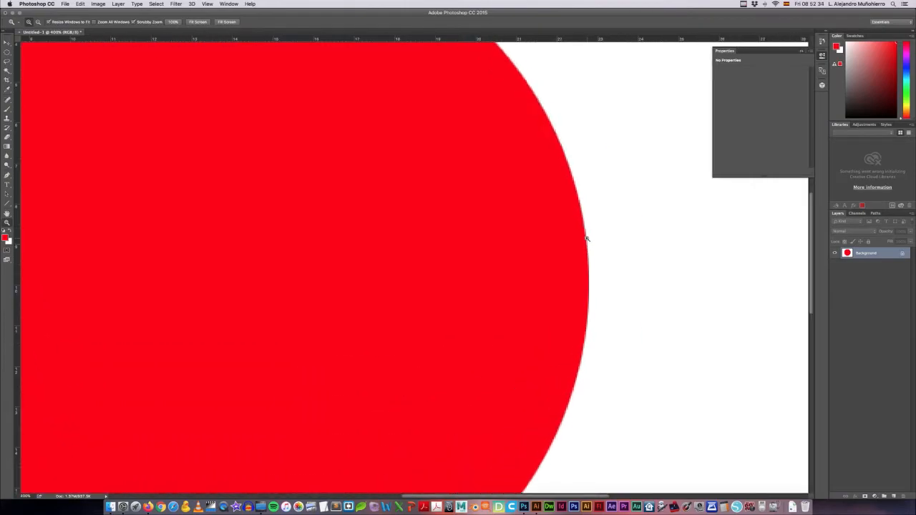
click(587, 236)
click(587, 238)
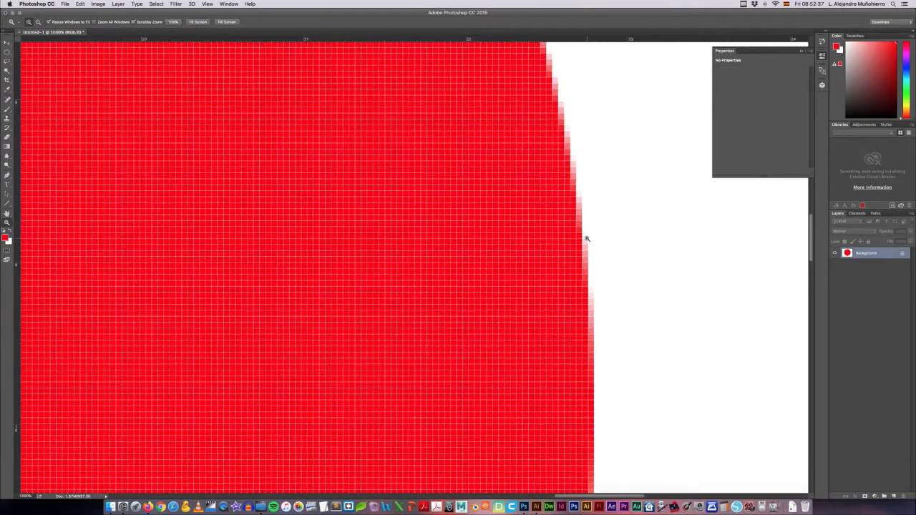
click(587, 239)
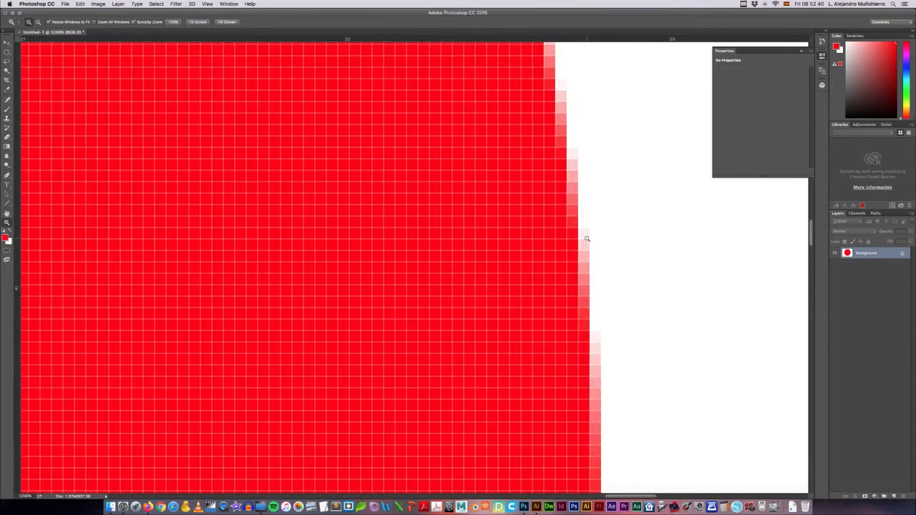
drag(586, 238, 426, 237)
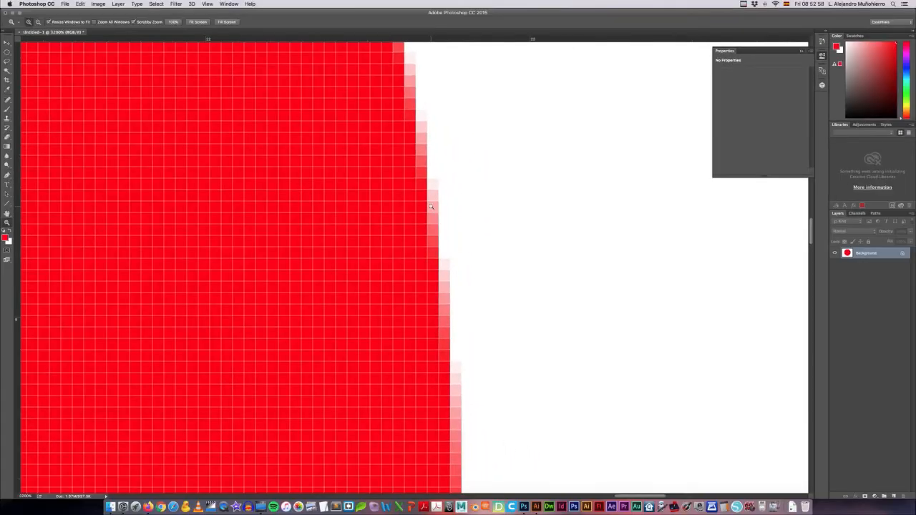
key(v)
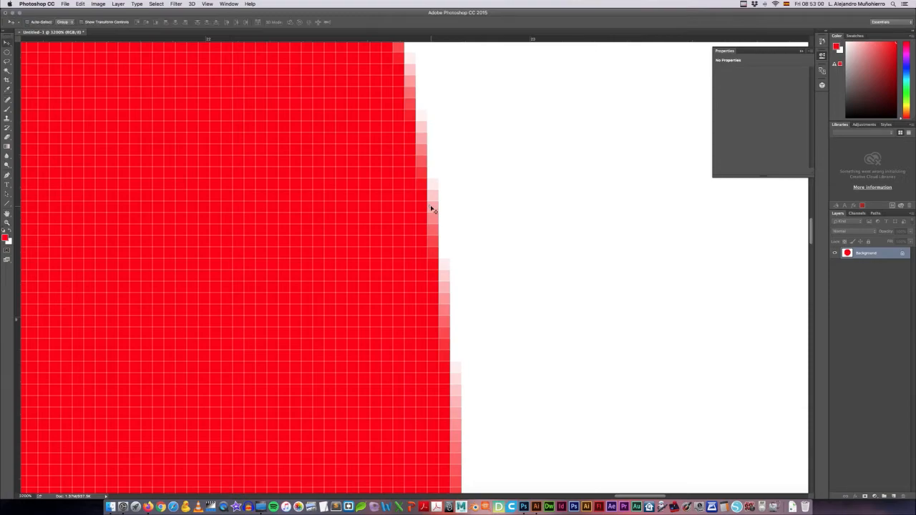
key(super+0)
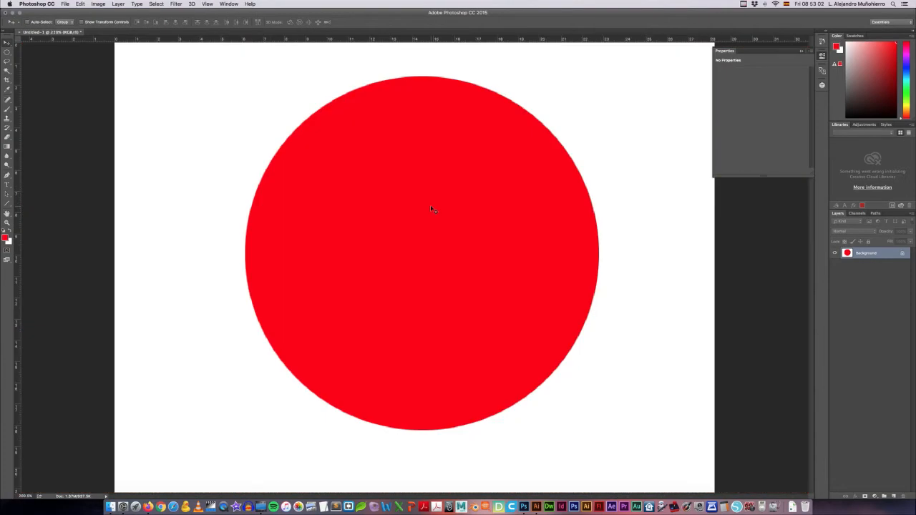
key(super+1)
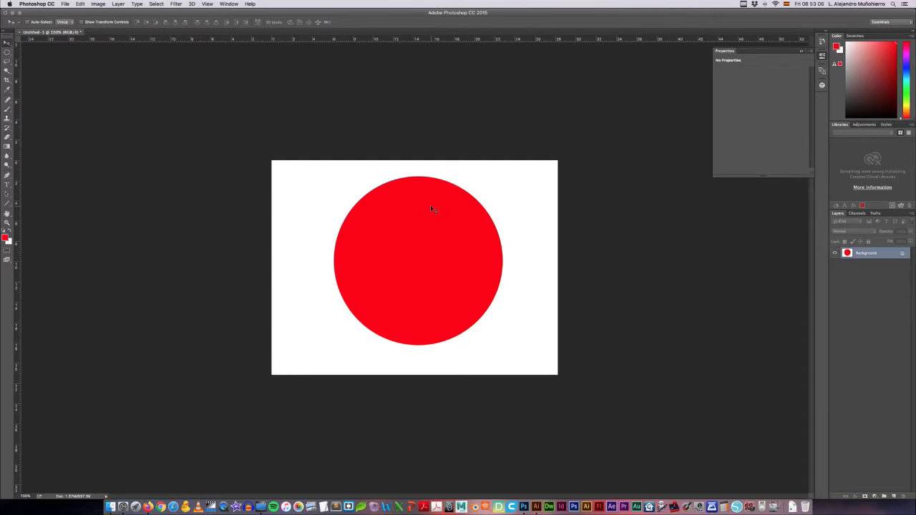
Step: Switch to Illustrator and move the red circle slightly to the right on the artboard
key(super+Tab)
click(405, 226)
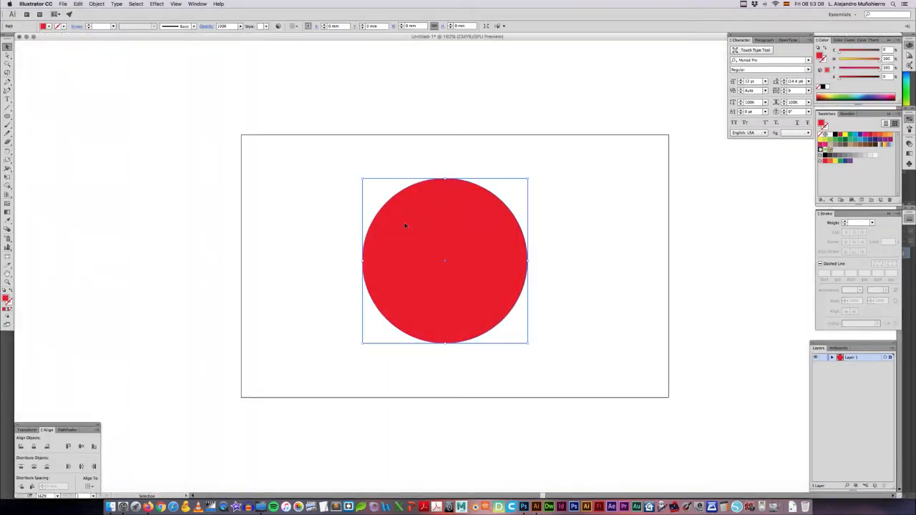
click(509, 146)
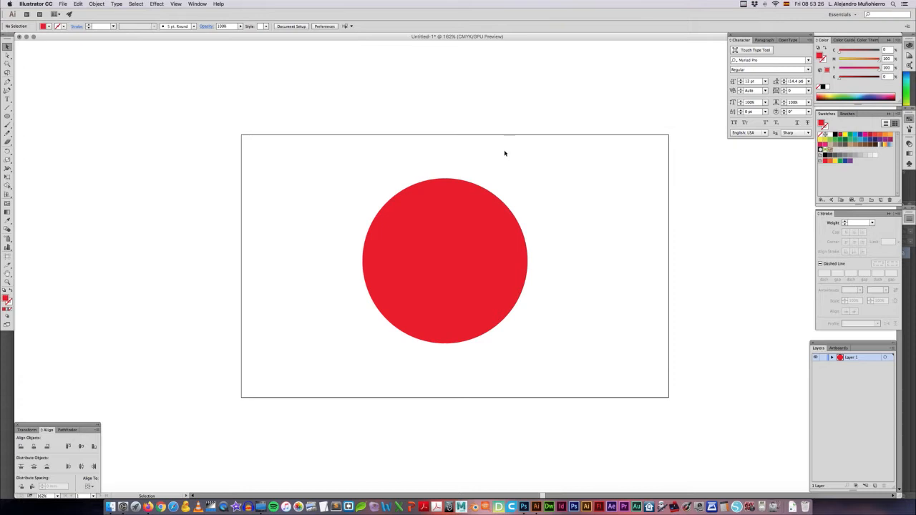
drag(469, 228, 475, 228)
click(591, 246)
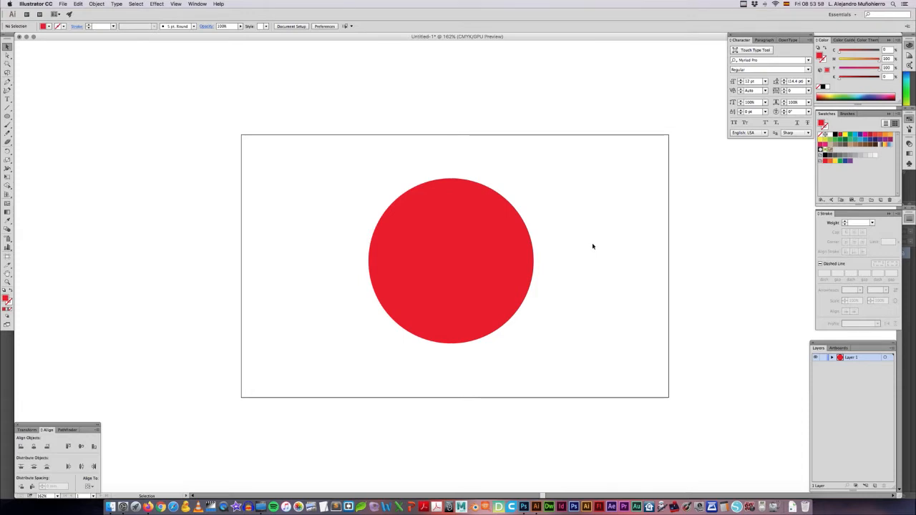
drag(542, 245, 561, 250)
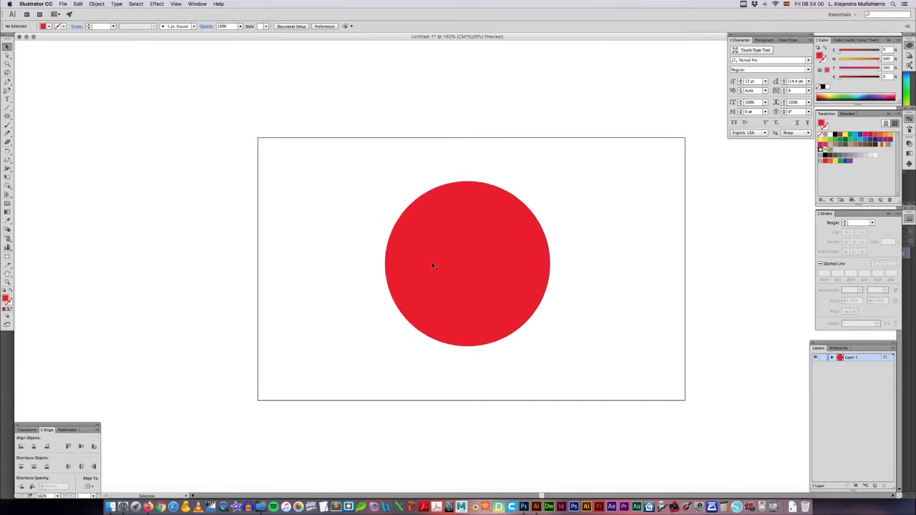
drag(463, 252, 425, 247)
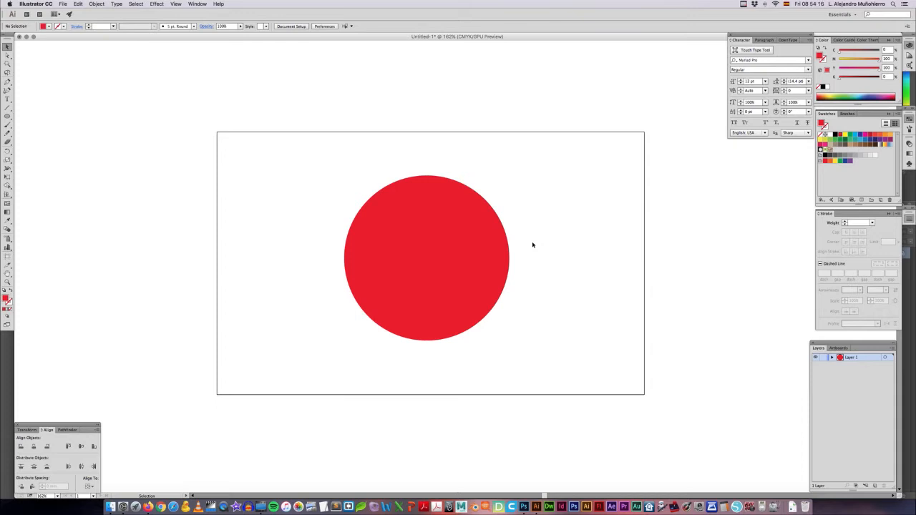
Step: Delete the red circle from the artboard
click(467, 244)
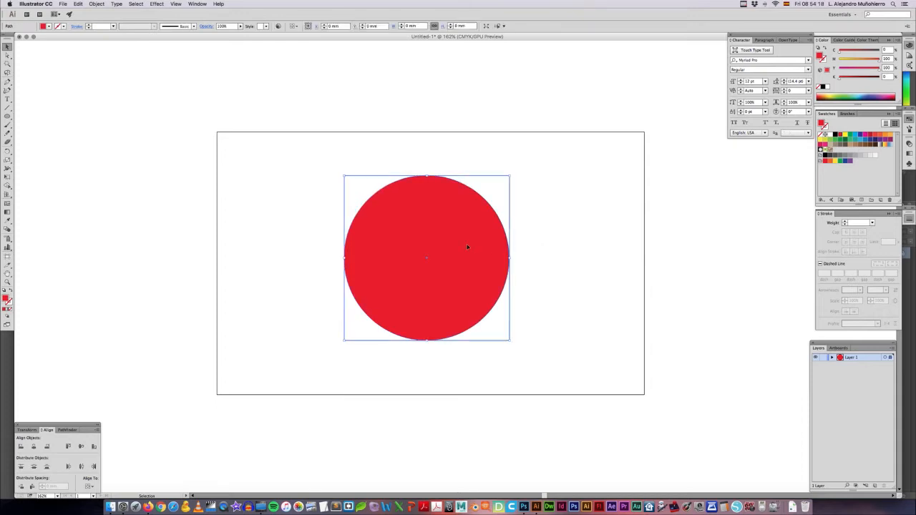
key(Delete)
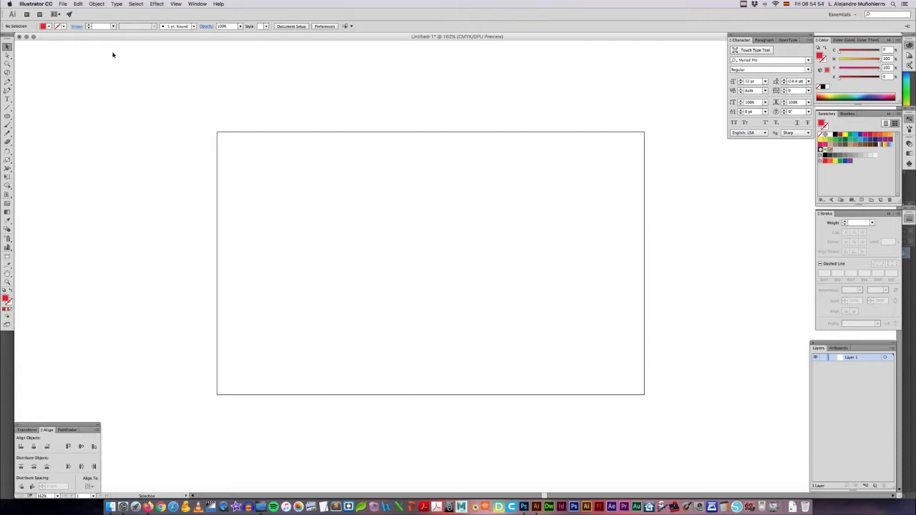
Step: Start a new document with the Cortadores profile and set its size to Letter
click(62, 5)
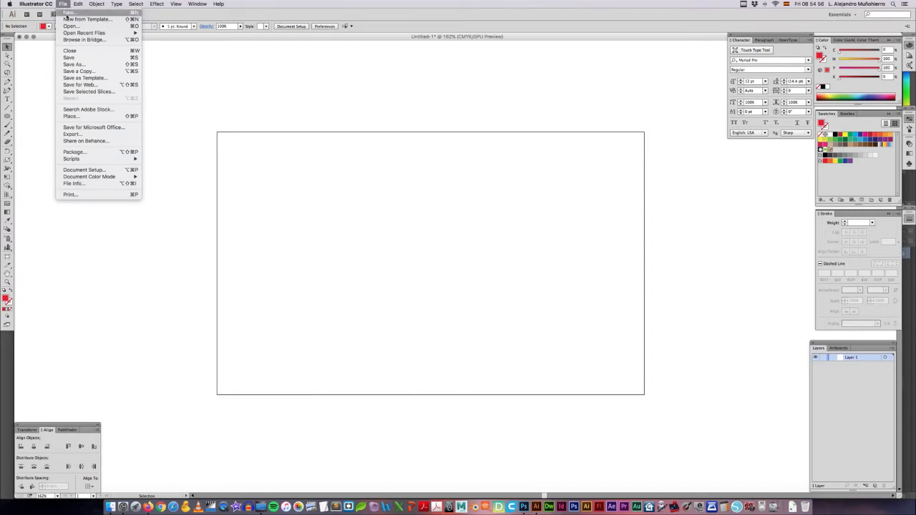
click(68, 12)
drag(400, 185, 404, 175)
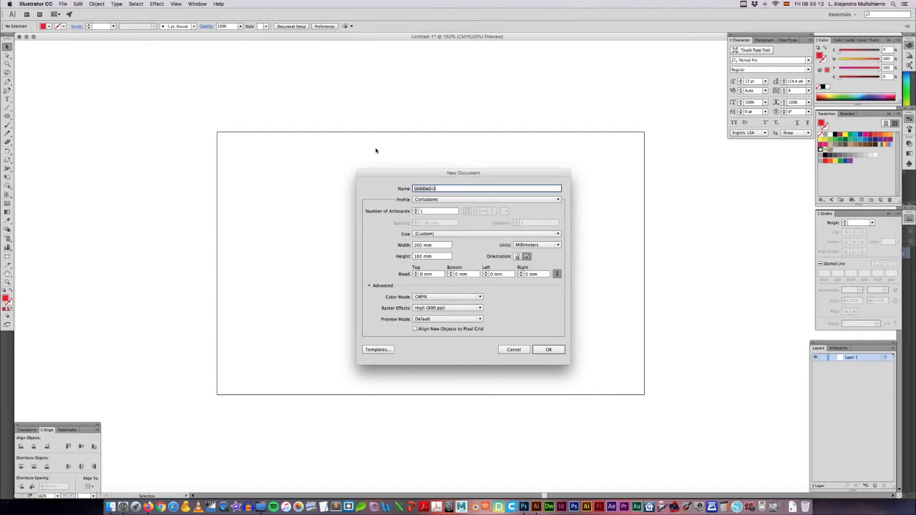
click(475, 200)
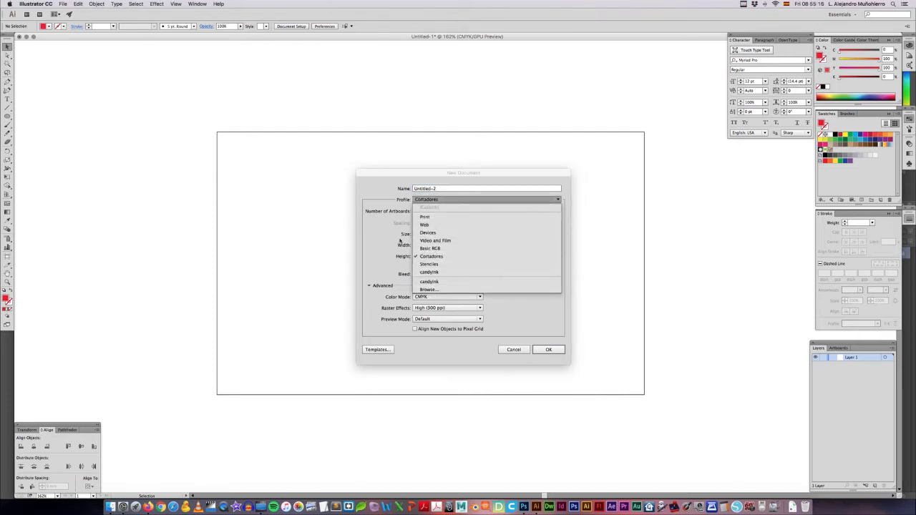
click(434, 256)
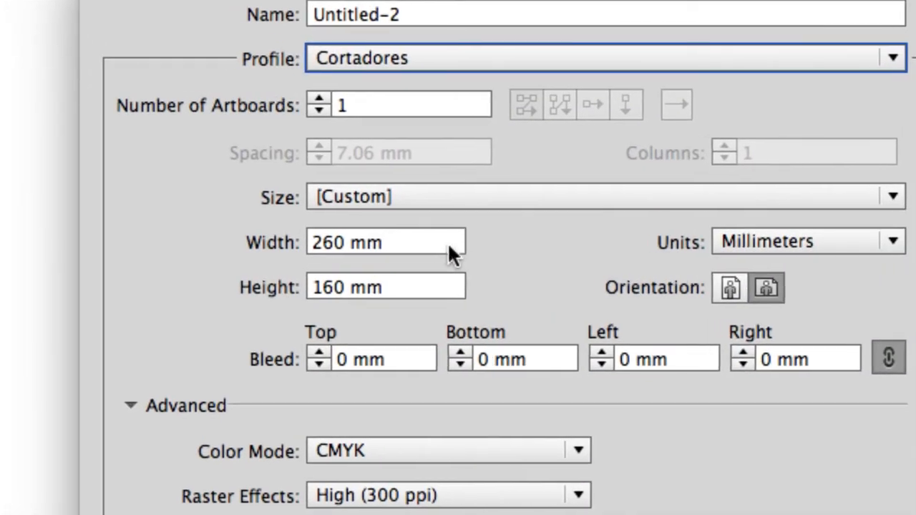
click(464, 198)
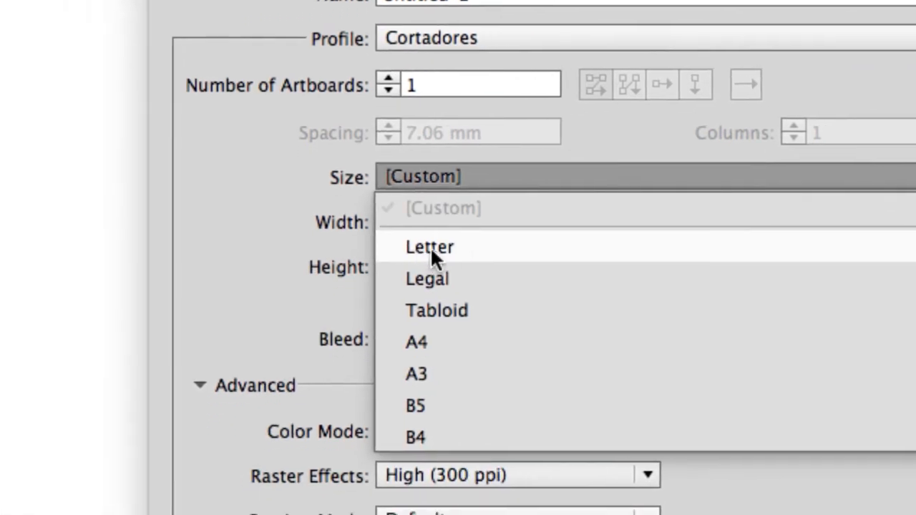
click(442, 255)
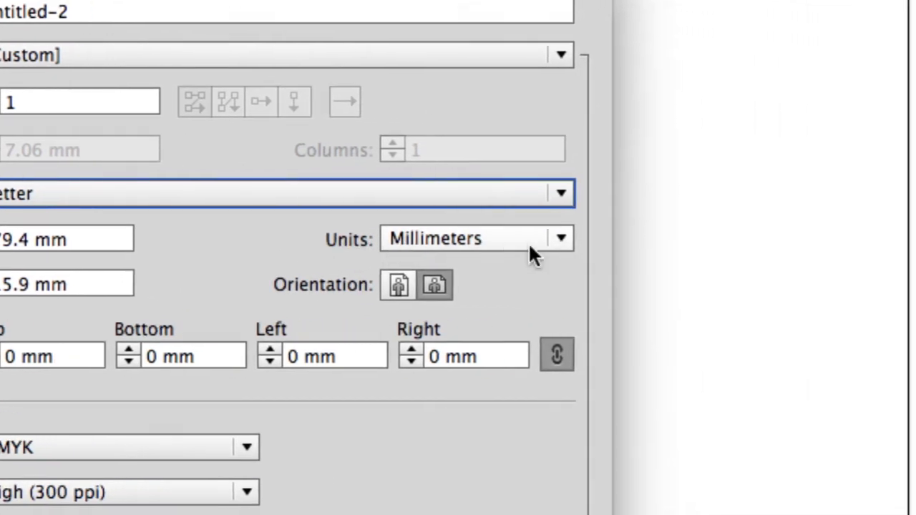
Step: Try Centimeters, Inches and Pixels as the new document's units, and settle on Centimeters
click(531, 247)
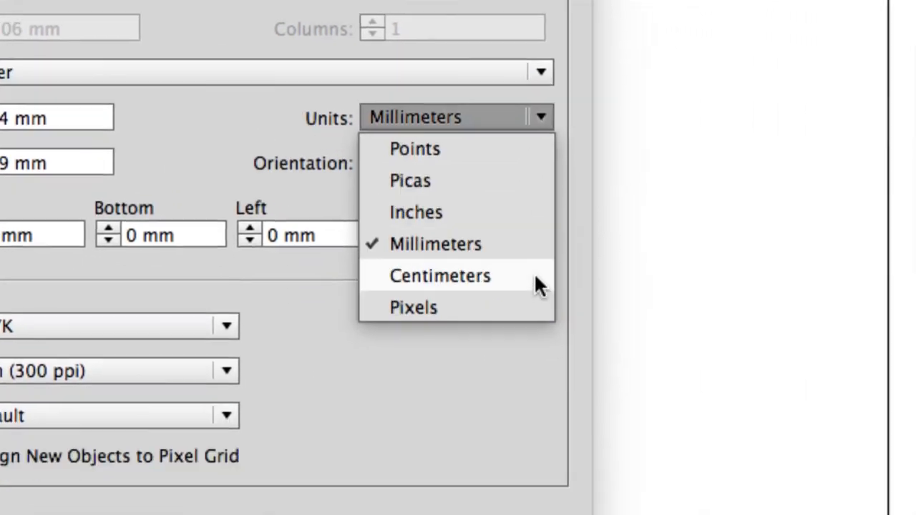
click(526, 276)
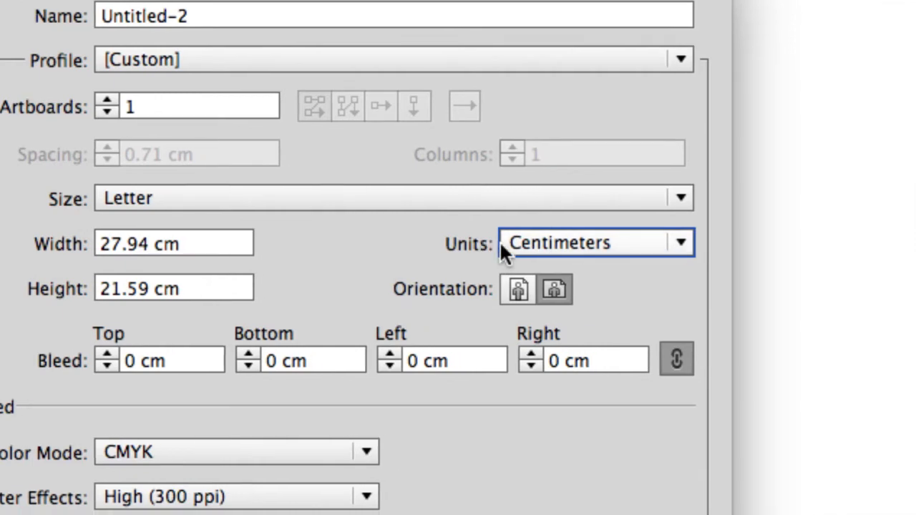
click(557, 244)
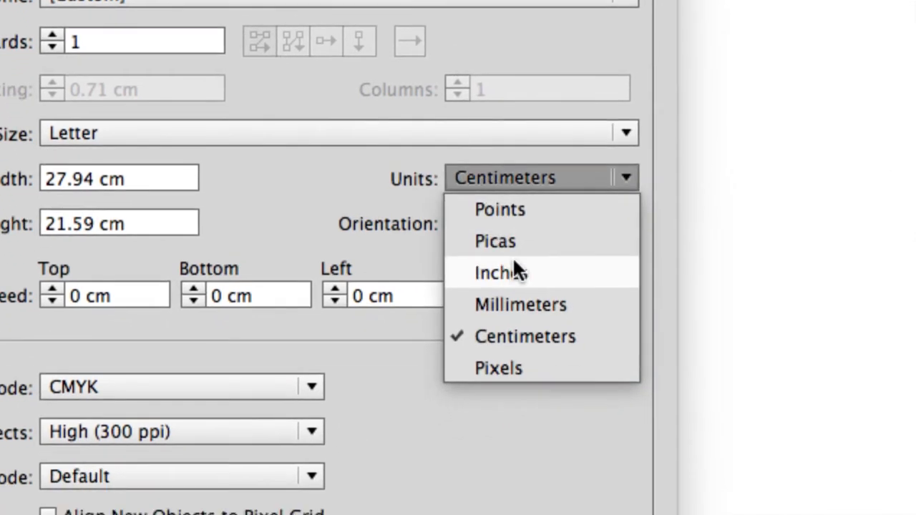
click(524, 340)
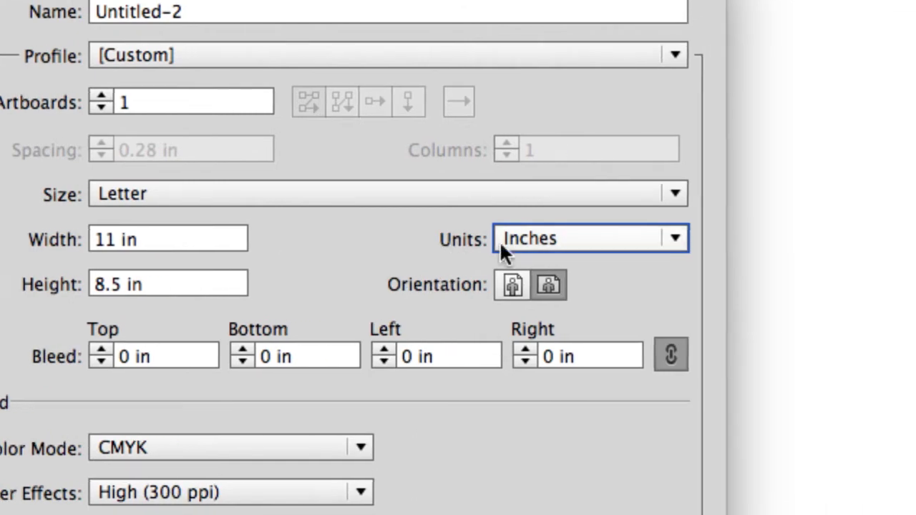
click(579, 230)
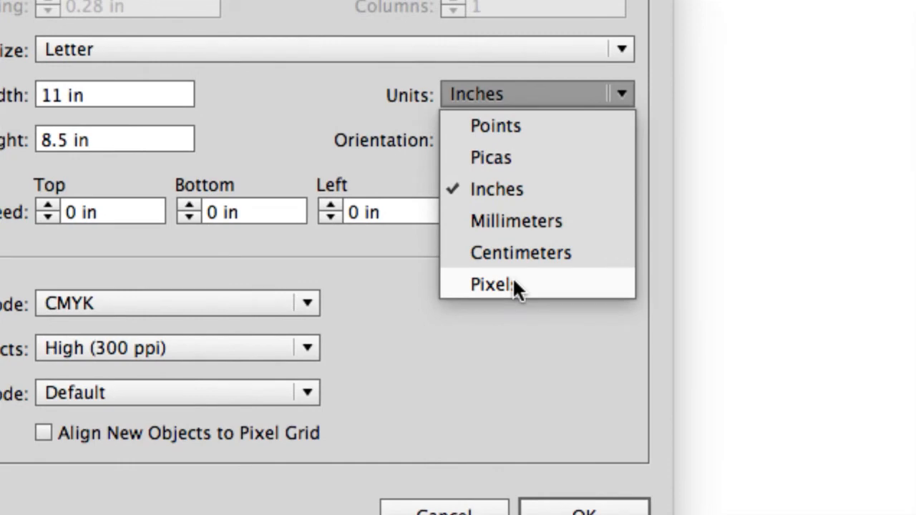
click(514, 283)
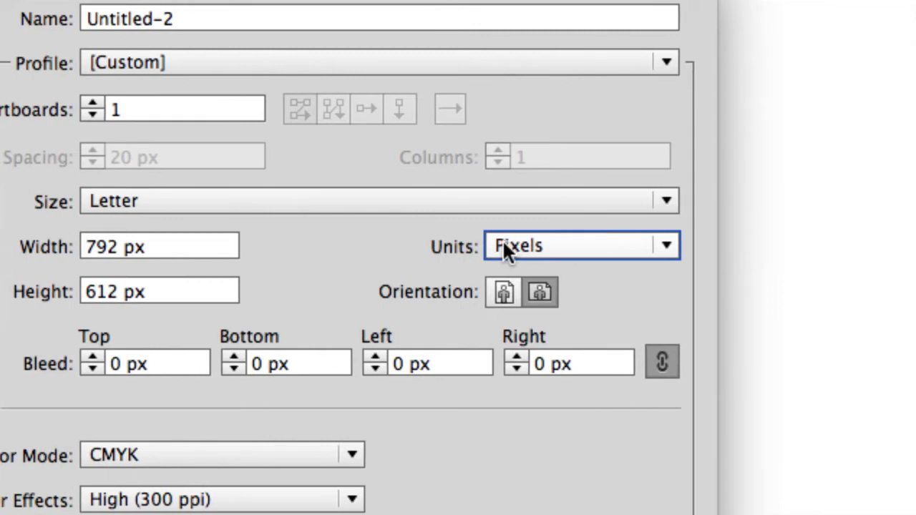
click(612, 245)
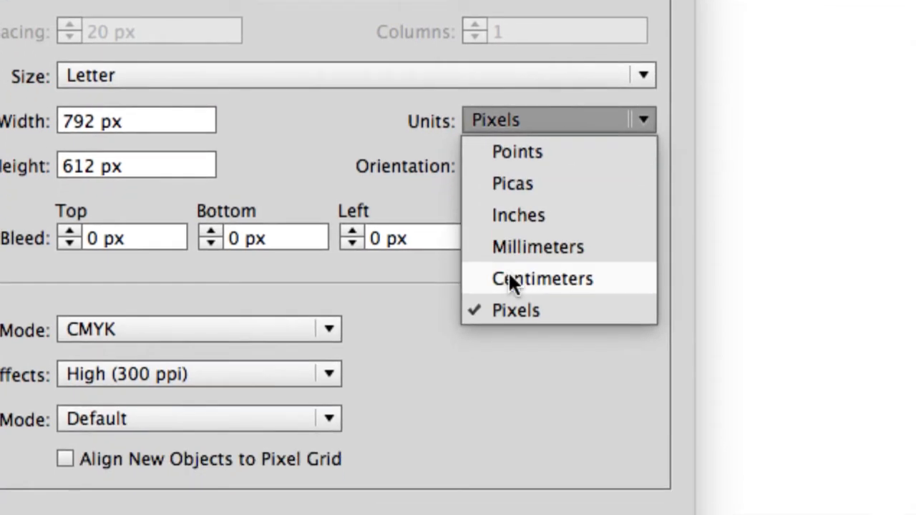
click(510, 280)
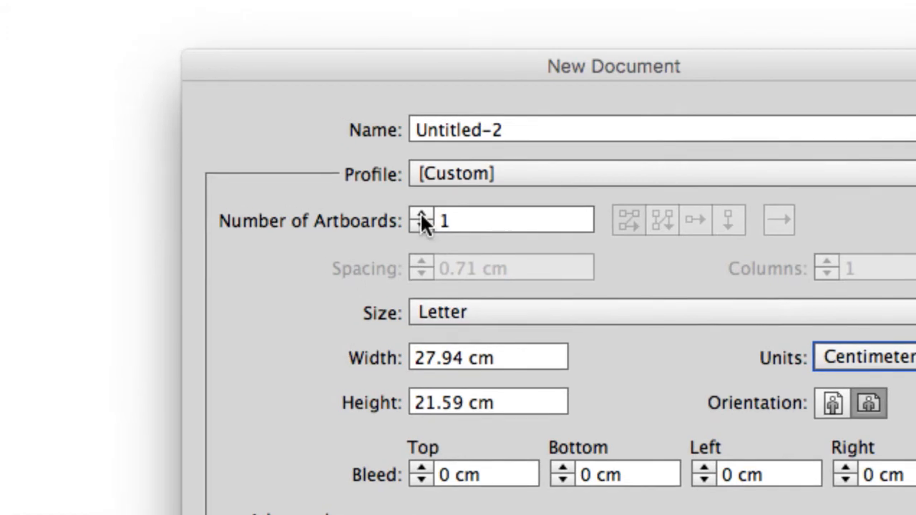
Step: Set the number of artboards to 4 and arrange them in a single row
click(401, 207)
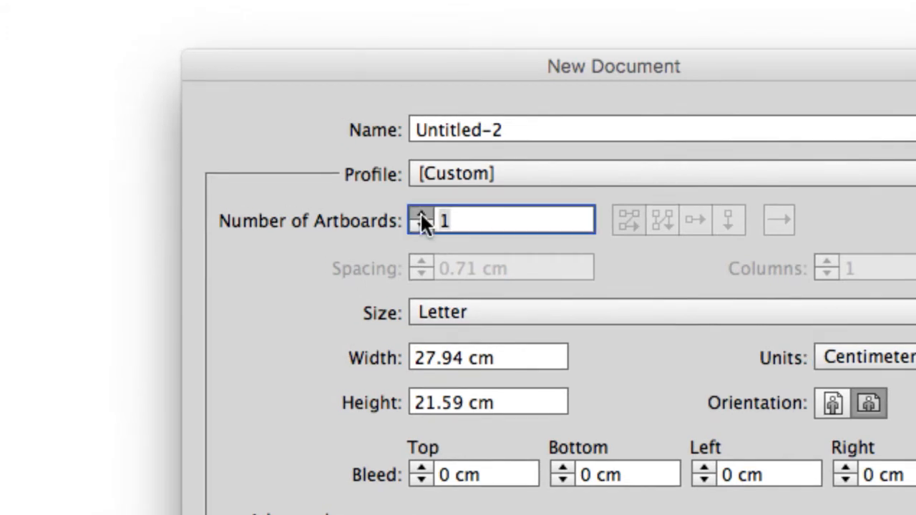
click(421, 215)
click(421, 215)
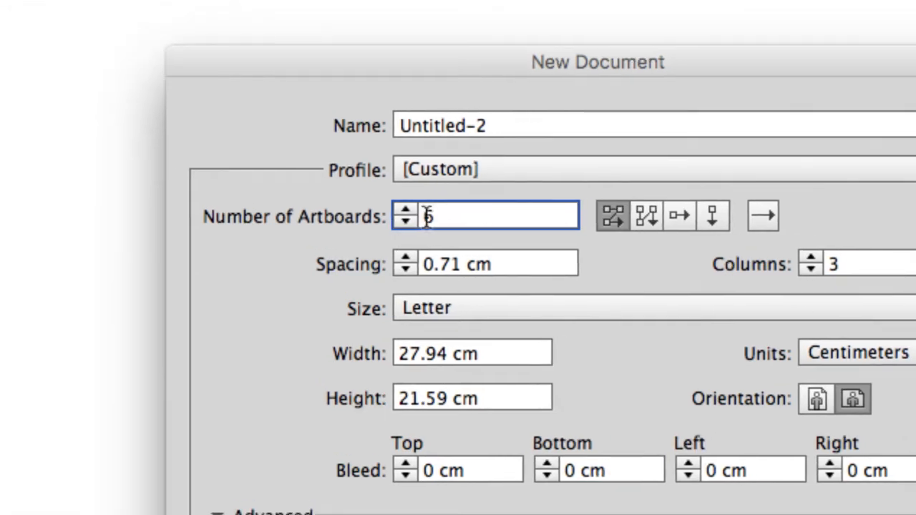
click(420, 216)
click(421, 215)
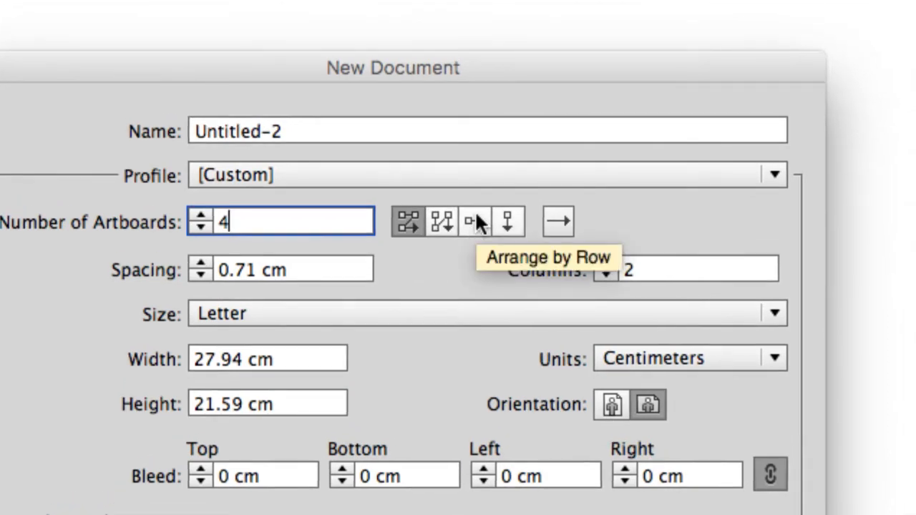
click(476, 218)
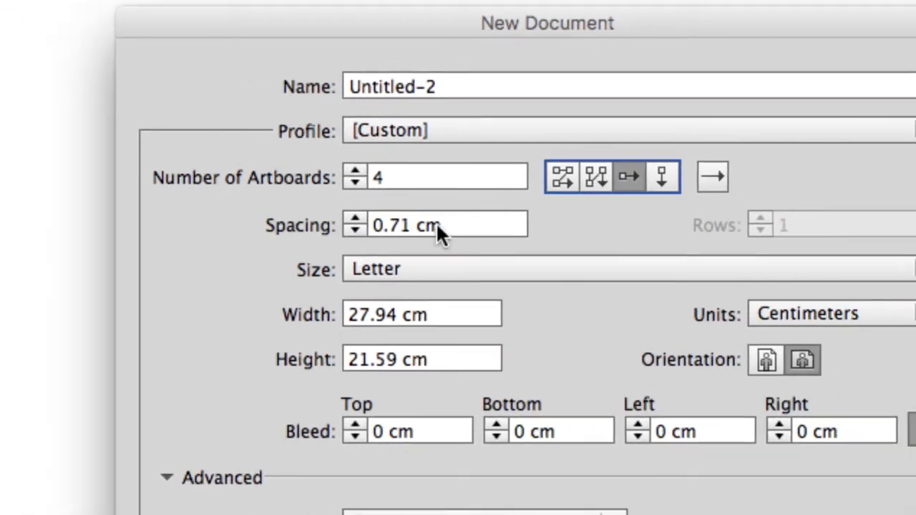
Step: Set the spacing between the artboards to 2 cm
drag(464, 224, 391, 224)
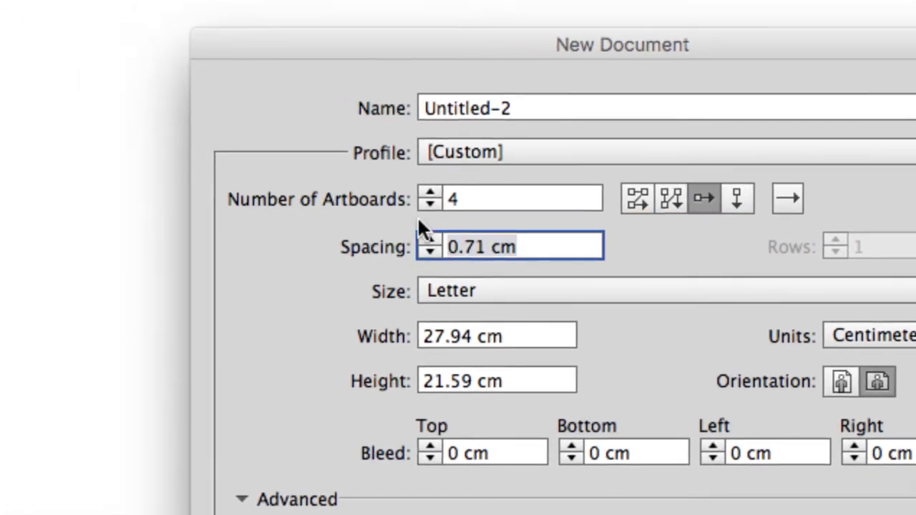
text(2)
key(Tab)
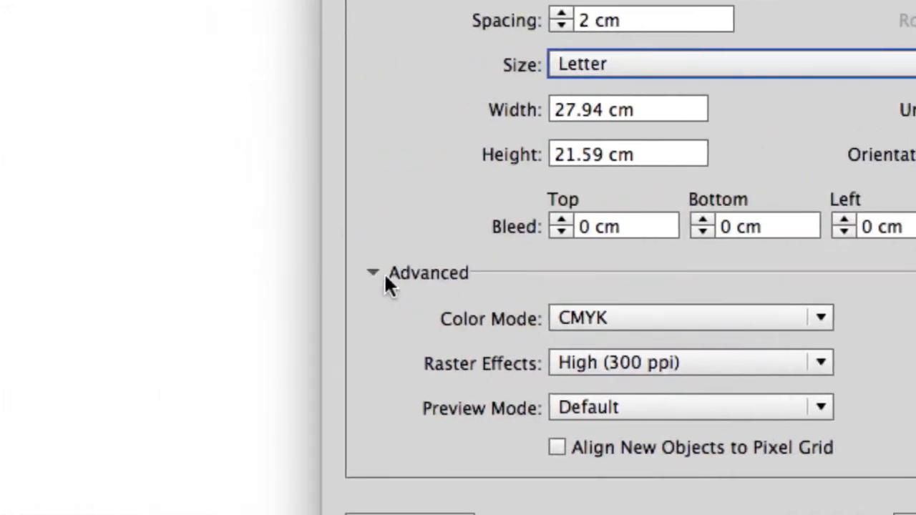
Step: Collapse and expand the advanced settings, and set the color mode to RGB
click(104, 293)
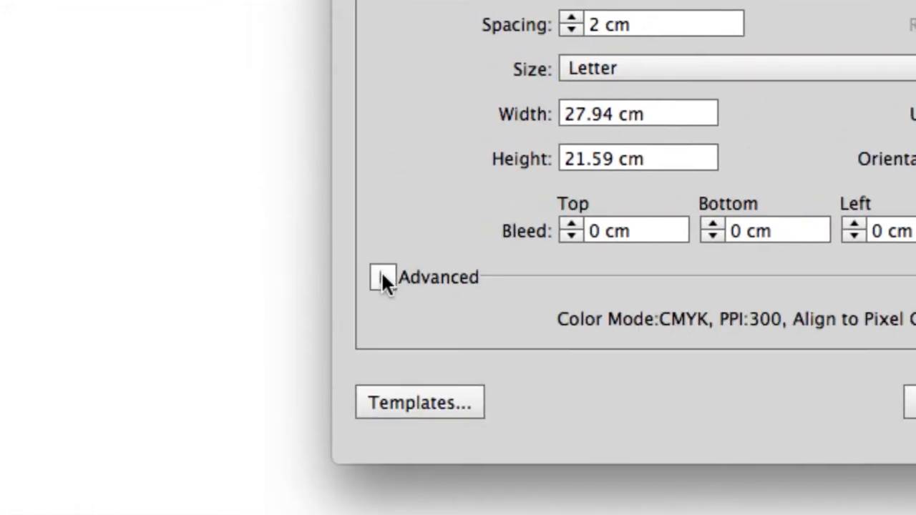
click(305, 275)
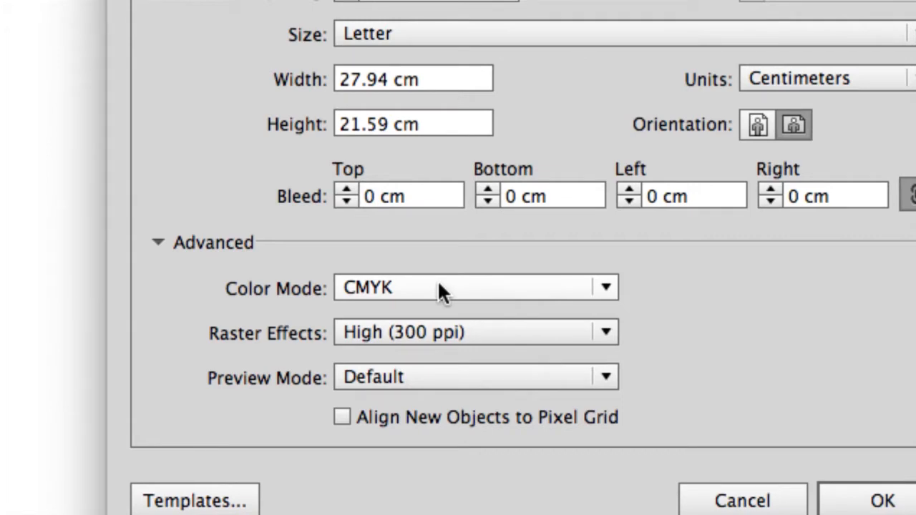
click(441, 289)
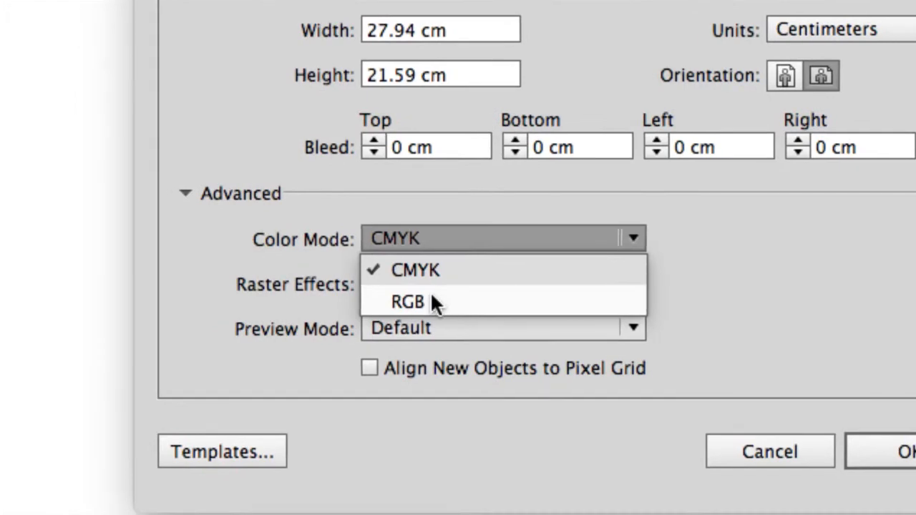
click(404, 351)
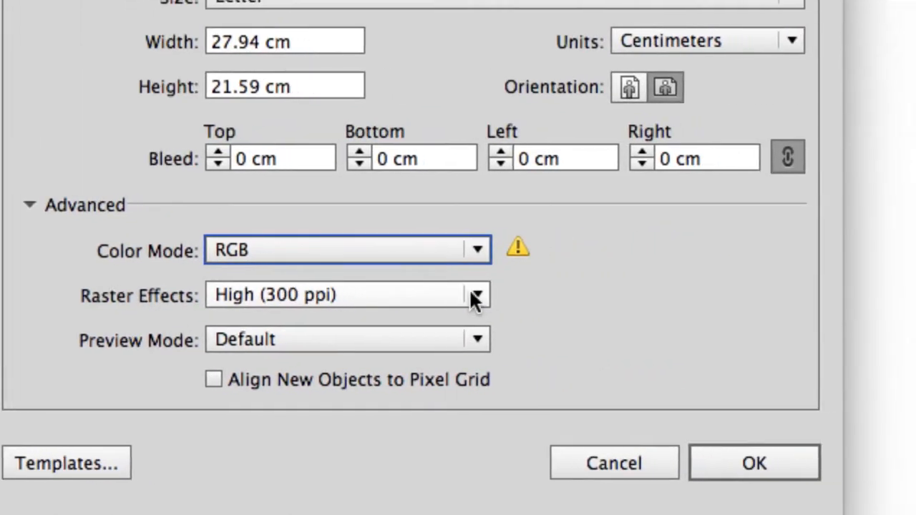
Step: Try Medium (150 ppi) for the raster effects, and return the setting to High (300 ppi)
click(474, 295)
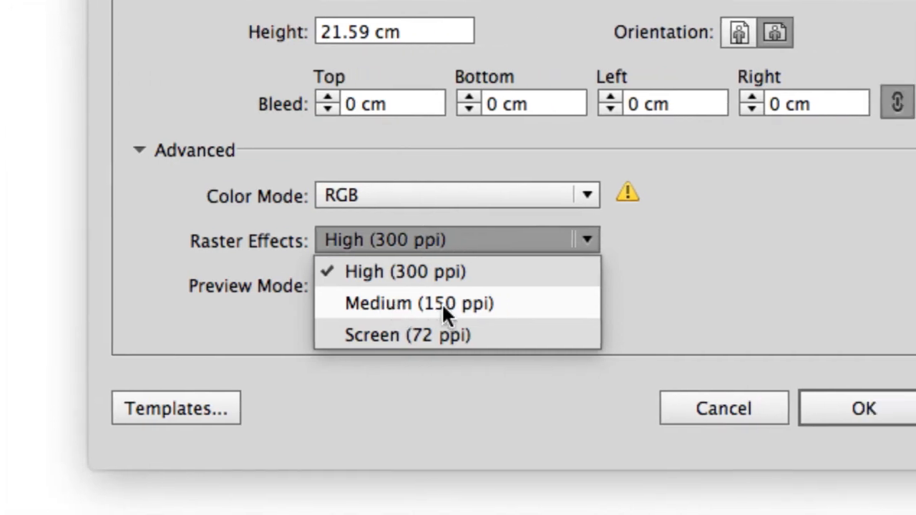
click(478, 310)
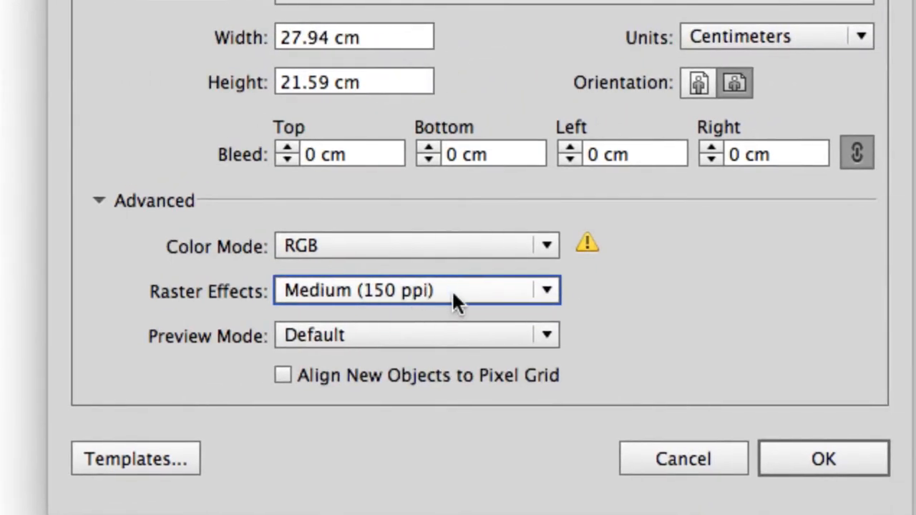
click(490, 245)
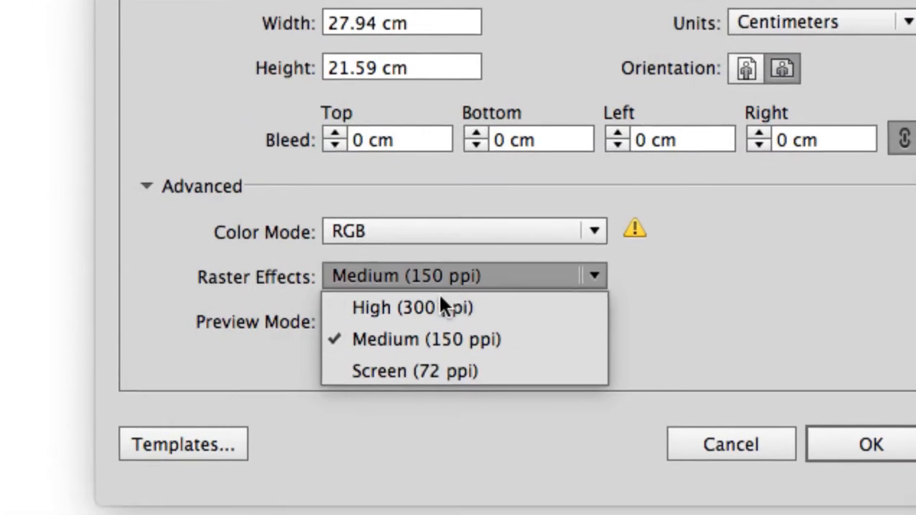
click(447, 249)
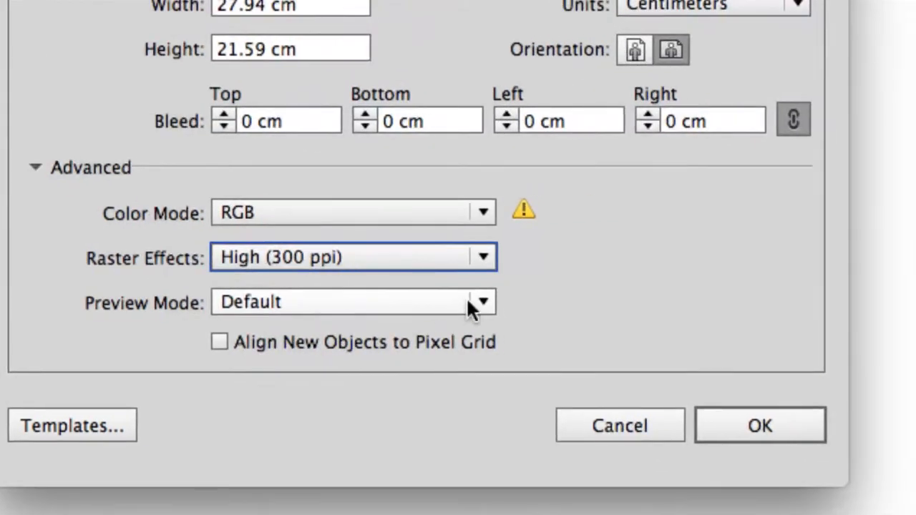
Step: Keep the preview mode at Default and create the new document
click(483, 302)
click(512, 306)
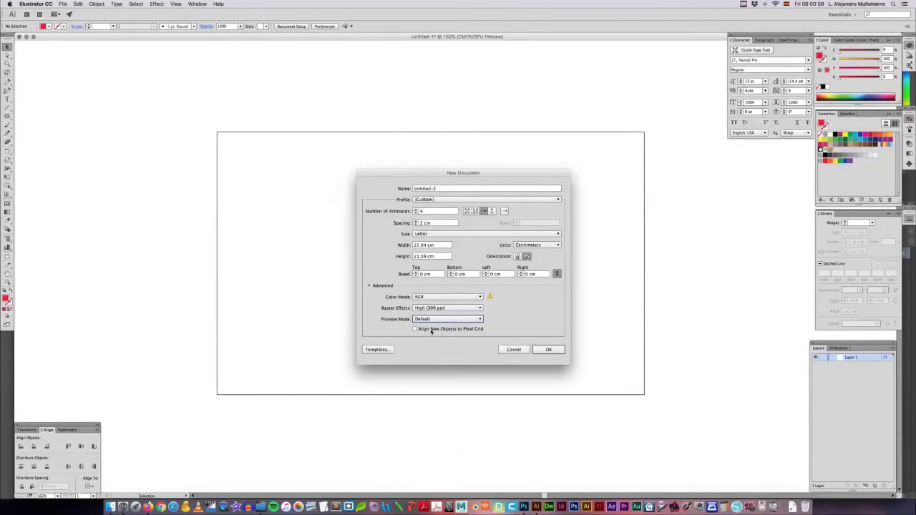
click(549, 350)
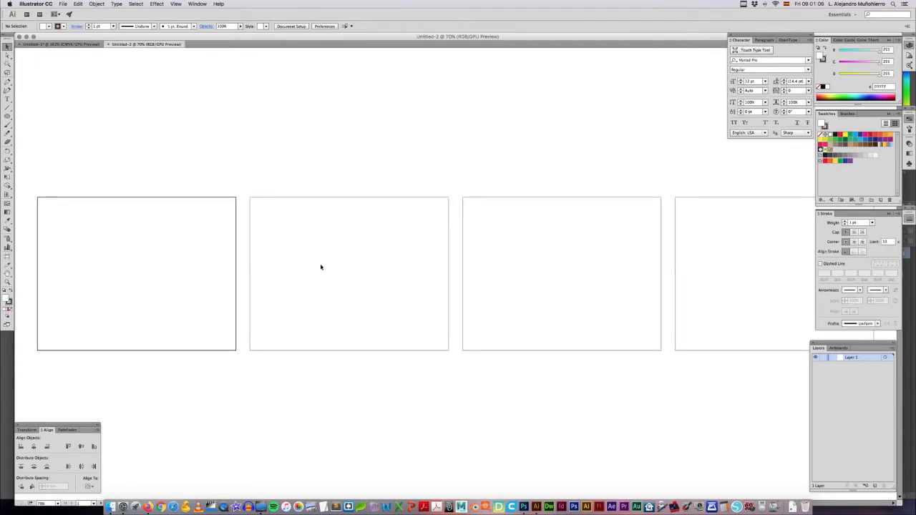
Step: Activate each of the four artboards in turn along the row and back to the first
scroll(642, 258, left, 3)
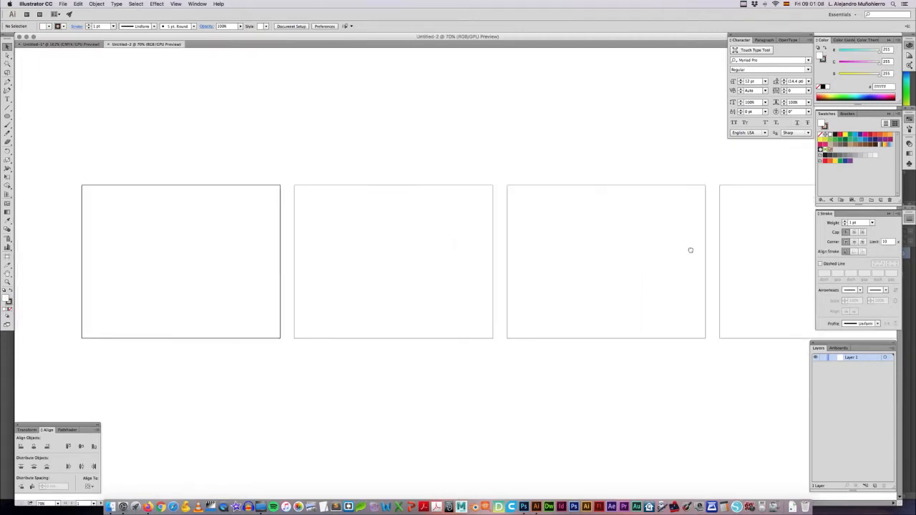
click(327, 251)
click(563, 227)
click(752, 231)
click(581, 237)
click(445, 225)
click(248, 230)
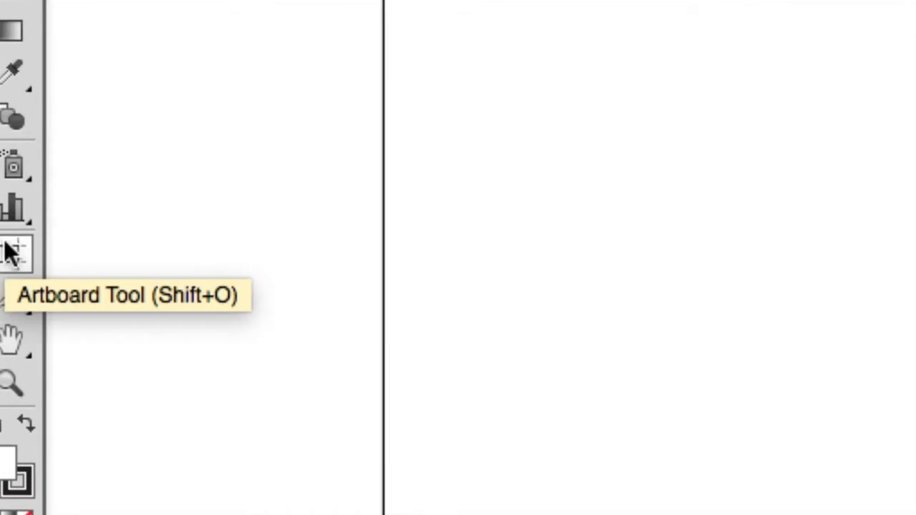
Step: Delete the fourth, third and second artboards with the Artboard tool, keeping only the first
click(10, 252)
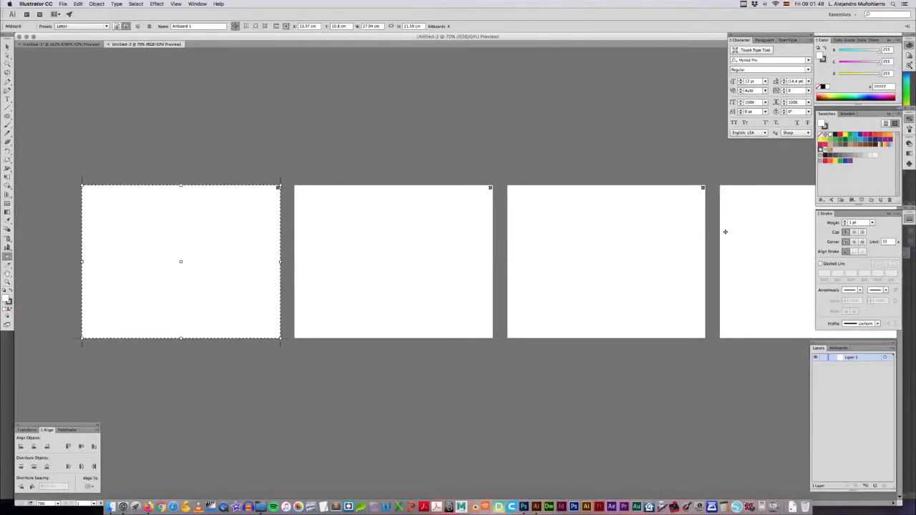
click(732, 218)
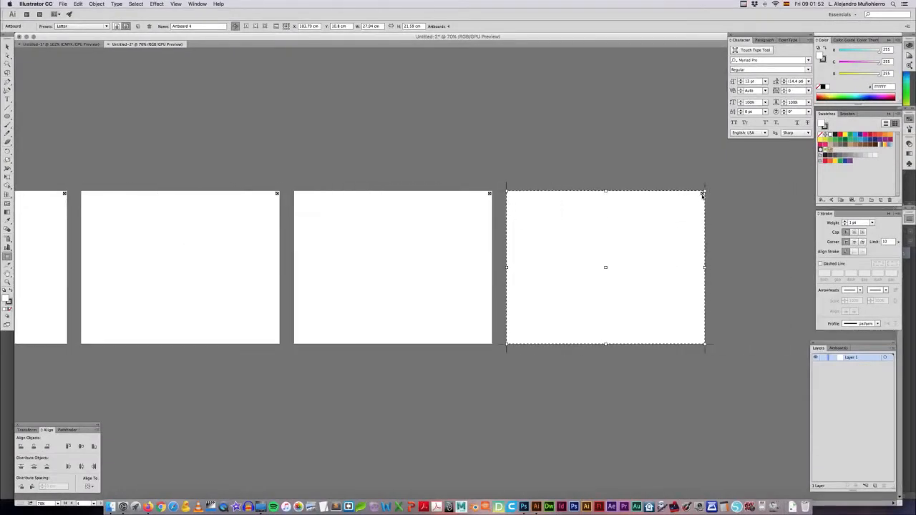
click(703, 194)
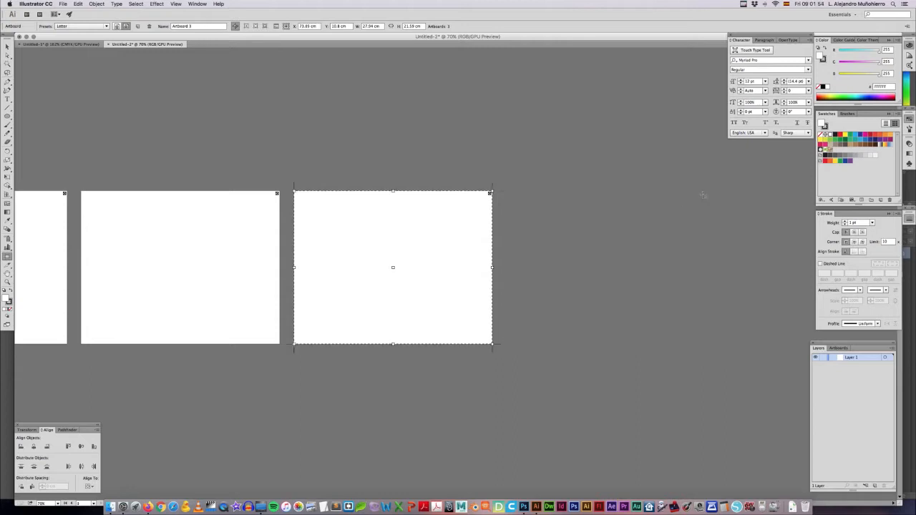
click(490, 194)
drag(403, 203, 761, 209)
click(634, 202)
drag(284, 215, 374, 220)
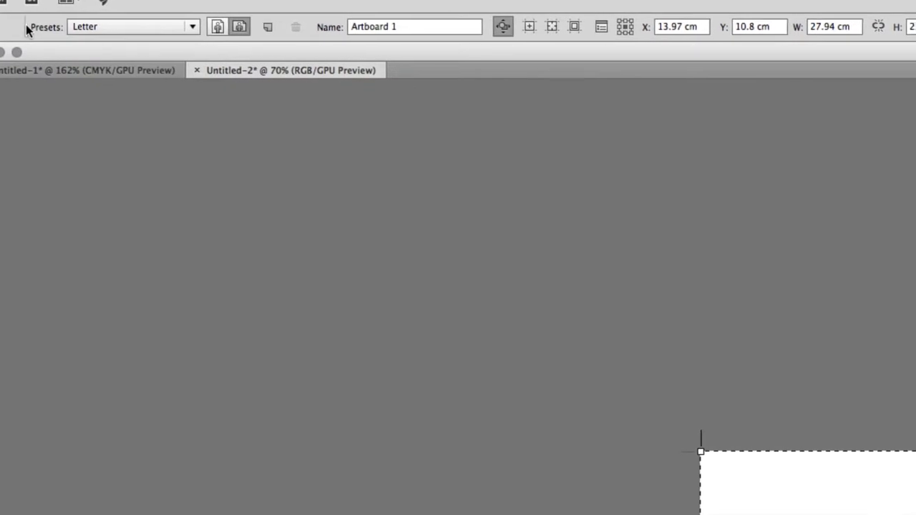
Step: Resize Artboard 1 to a custom width of 15 cm and height of 18 cm
click(88, 26)
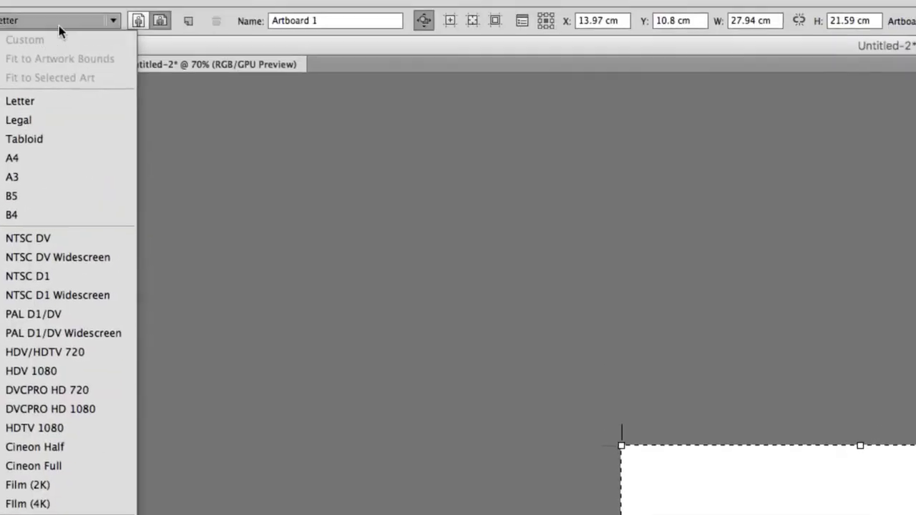
click(60, 28)
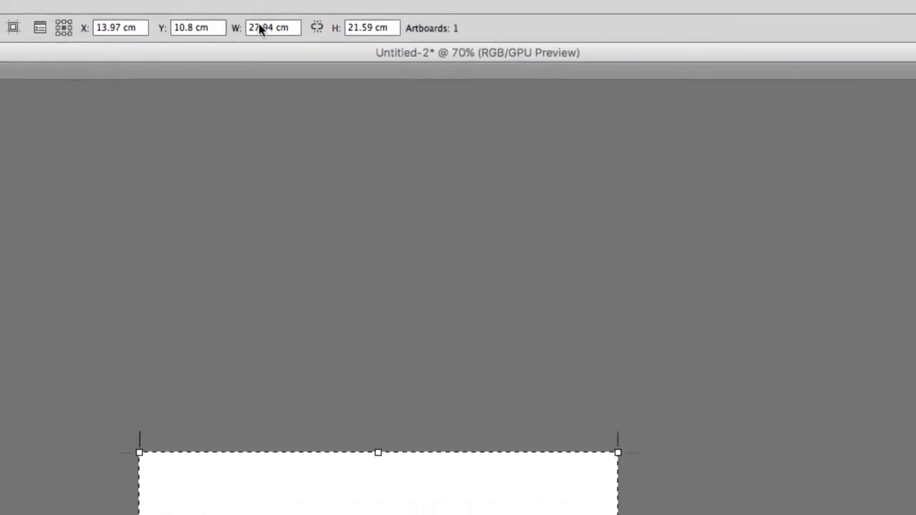
double_click(262, 25)
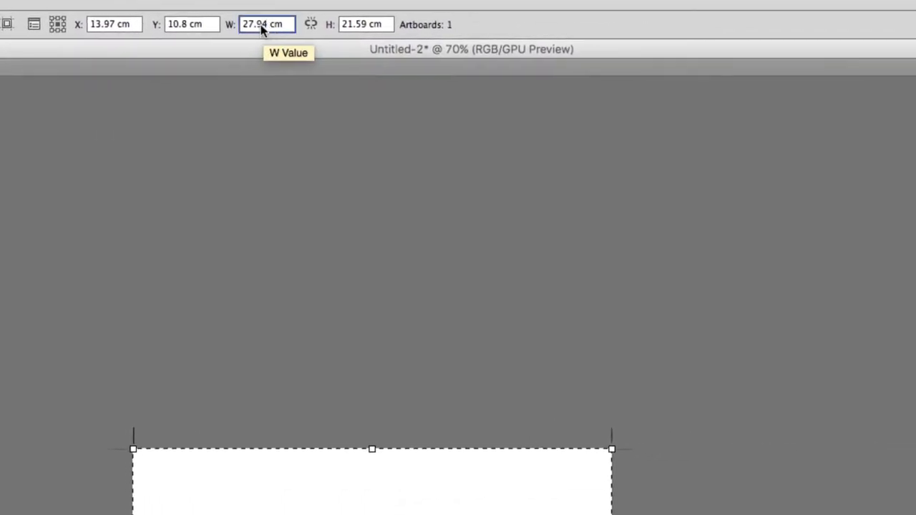
text(15)
key(Tab)
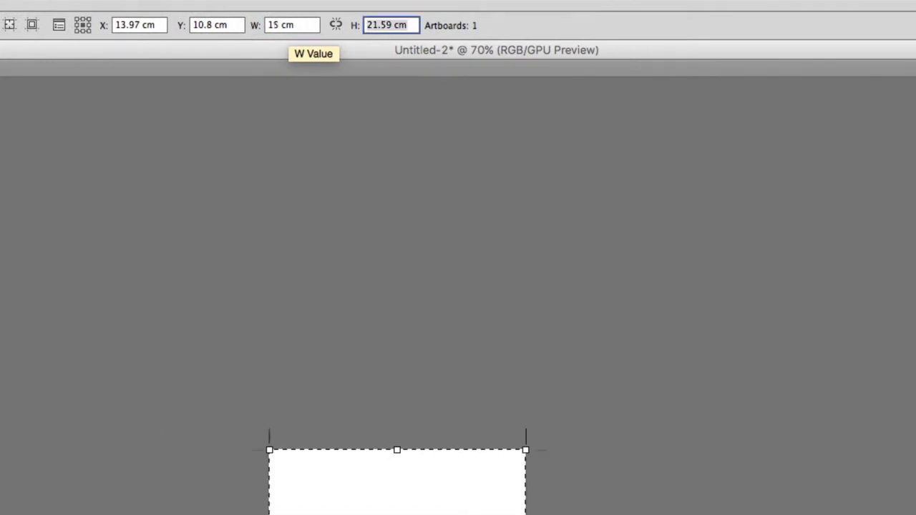
text(18)
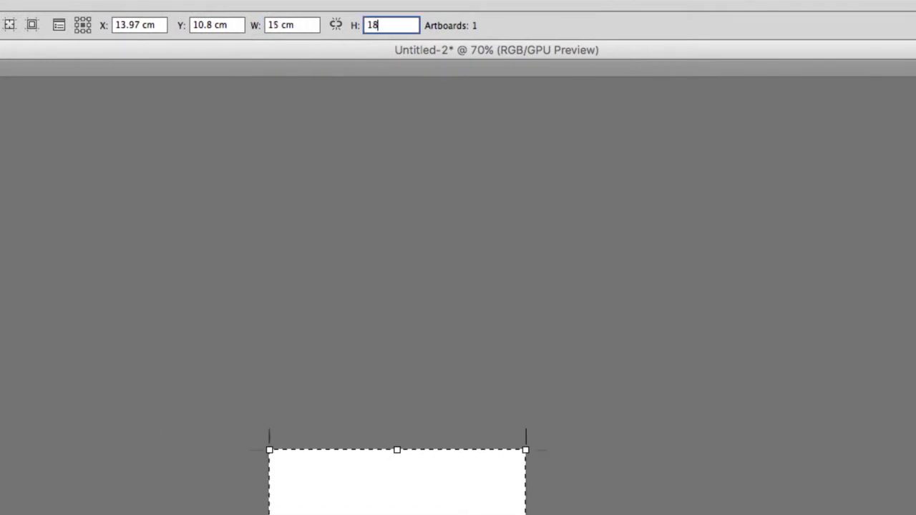
key(Return)
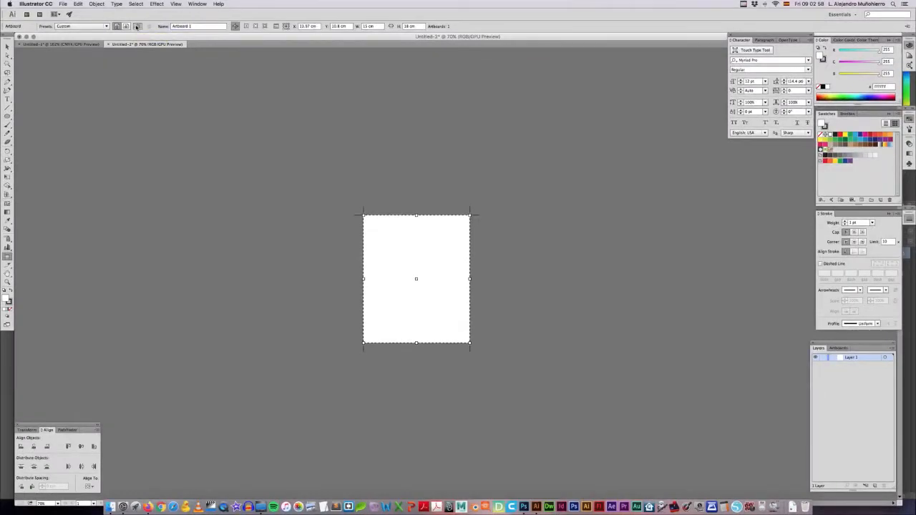
Step: Add a second artboard beside the first, delete it again, and leave artboard editing for the Selection tool
click(136, 27)
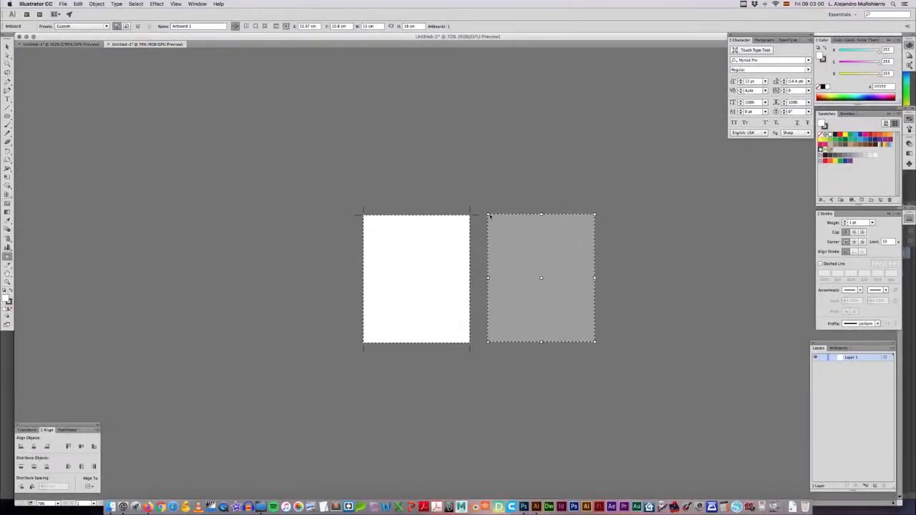
click(494, 214)
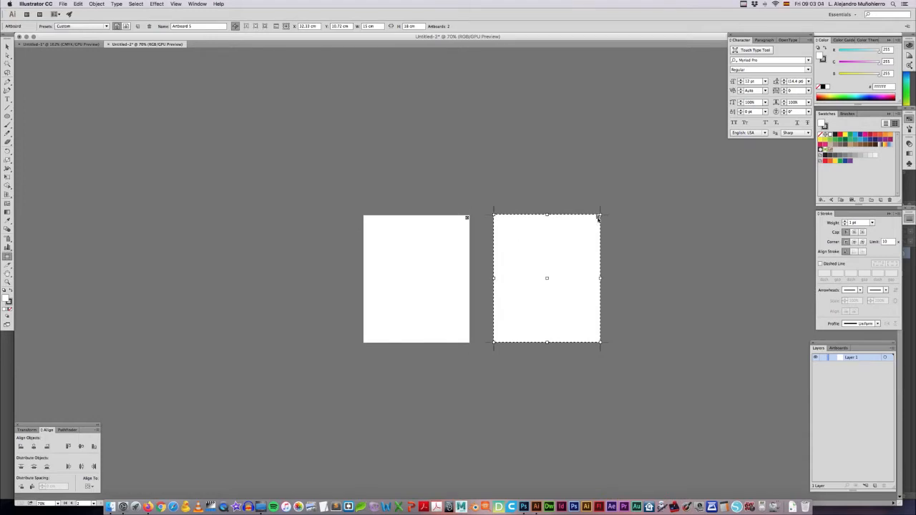
click(598, 217)
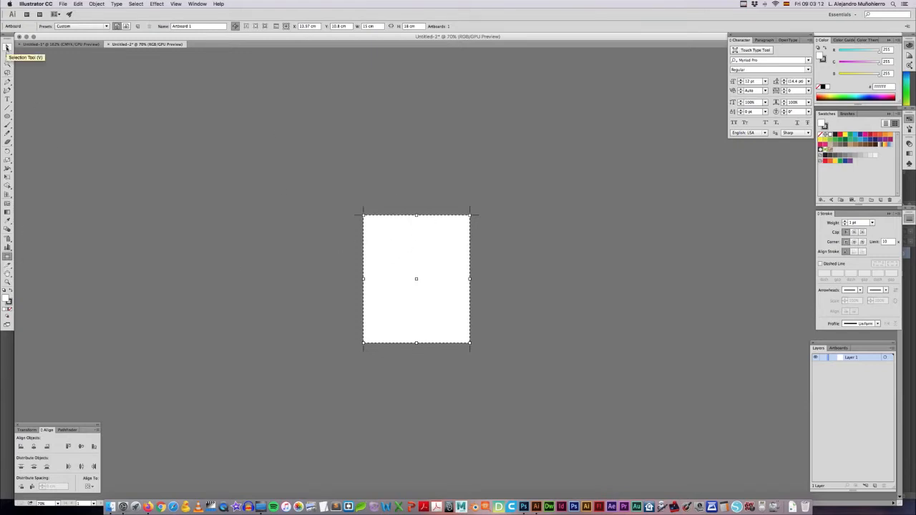
click(7, 47)
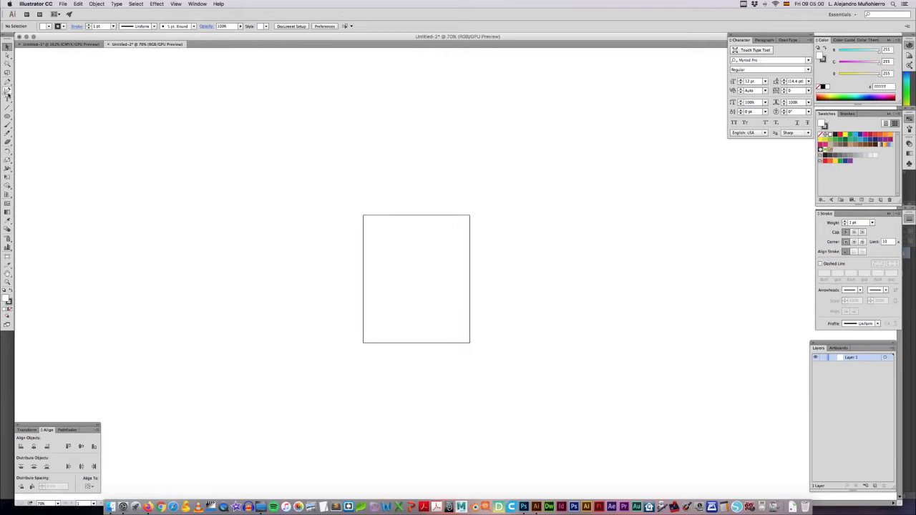
Step: Review the available workspaces and keep Essentials
click(852, 15)
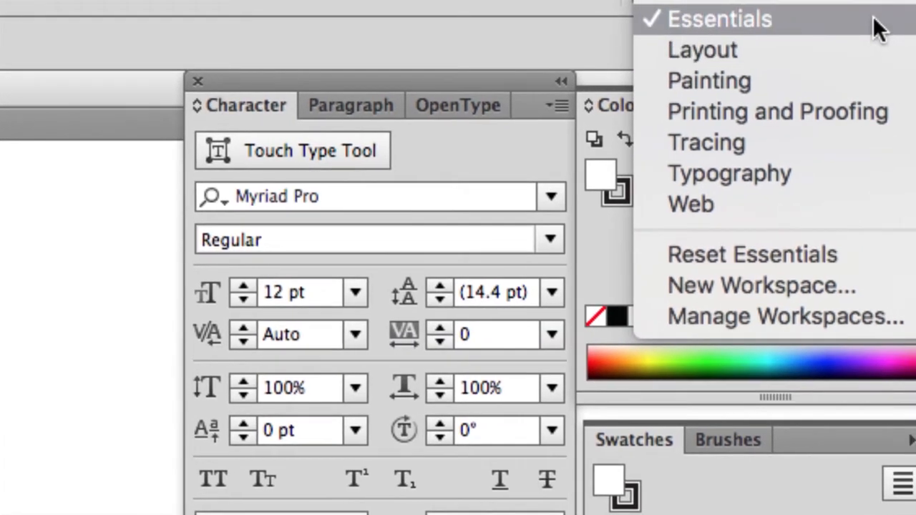
click(874, 19)
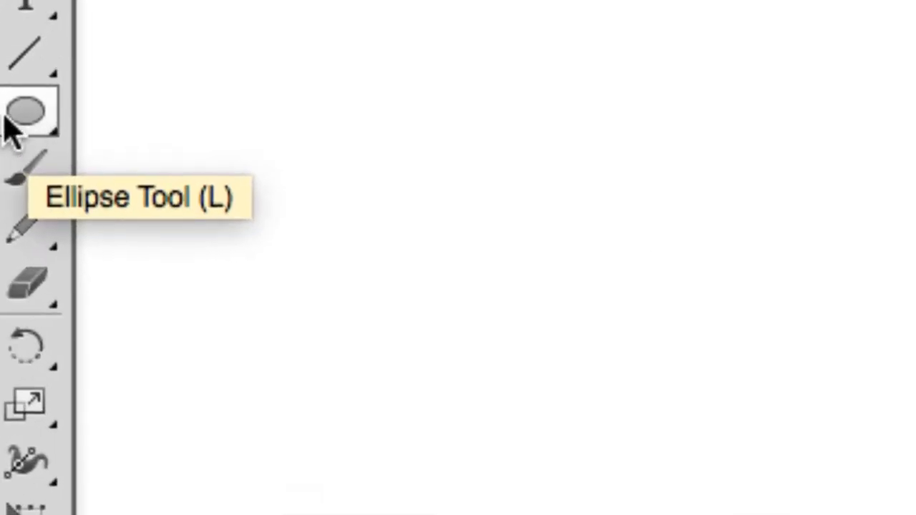
Step: Draw a rectangle about 4.6 × 5.4 cm in the left half of the artboard with the Rectangle tool, and deselect it
click(6, 121)
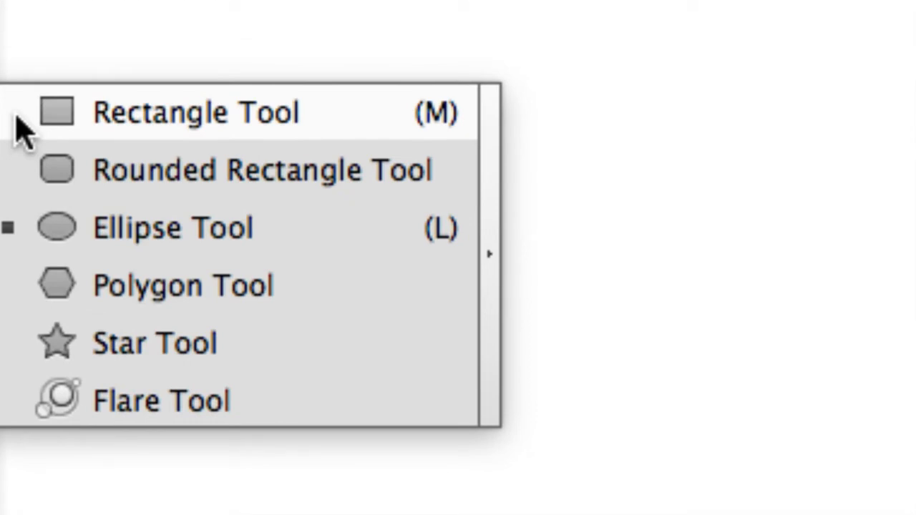
click(23, 130)
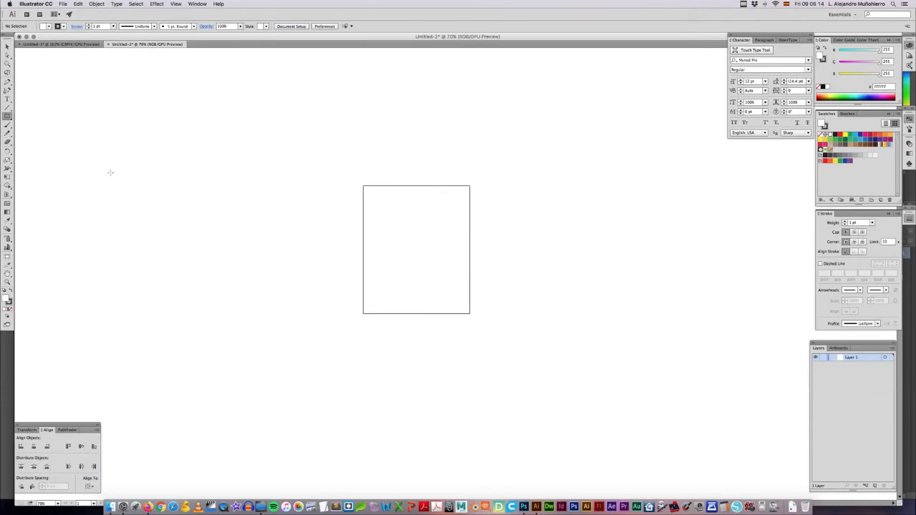
drag(374, 225, 407, 264)
key(v)
click(449, 269)
Step: Zoom in and out around the rectangle to inspect it, finishing at 300% magnification
key(super+plus)
key(super+plus)
key(super+plus)
drag(345, 203, 464, 277)
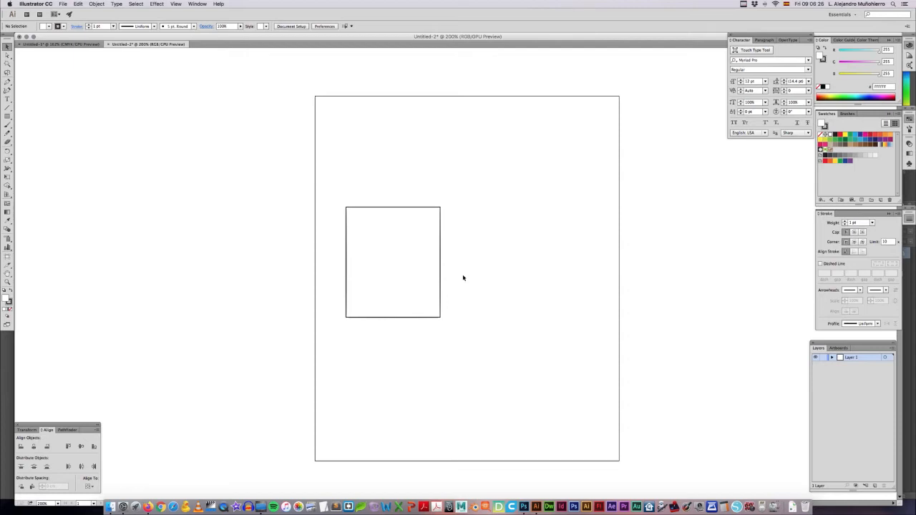
key(super+plus)
key(super+plus)
key(super+minus)
key(super+minus)
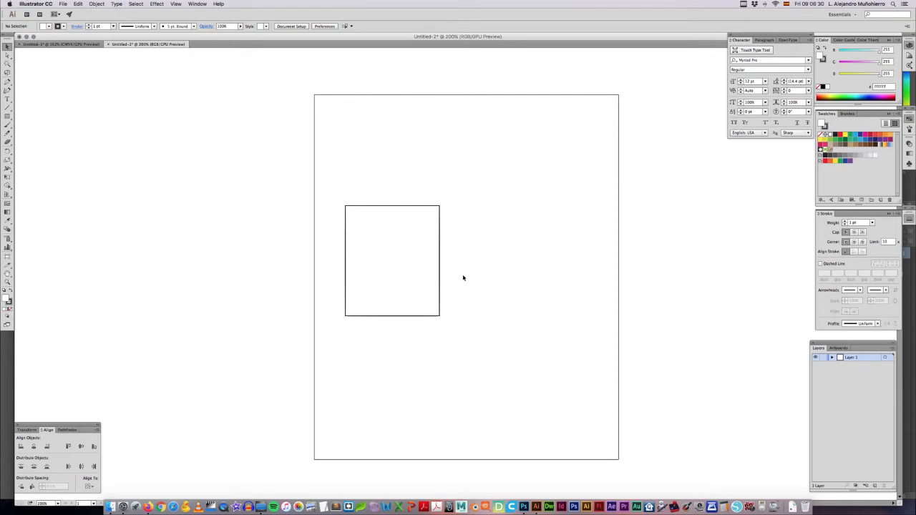
key(super+minus)
key(super+minus)
key(super+minus)
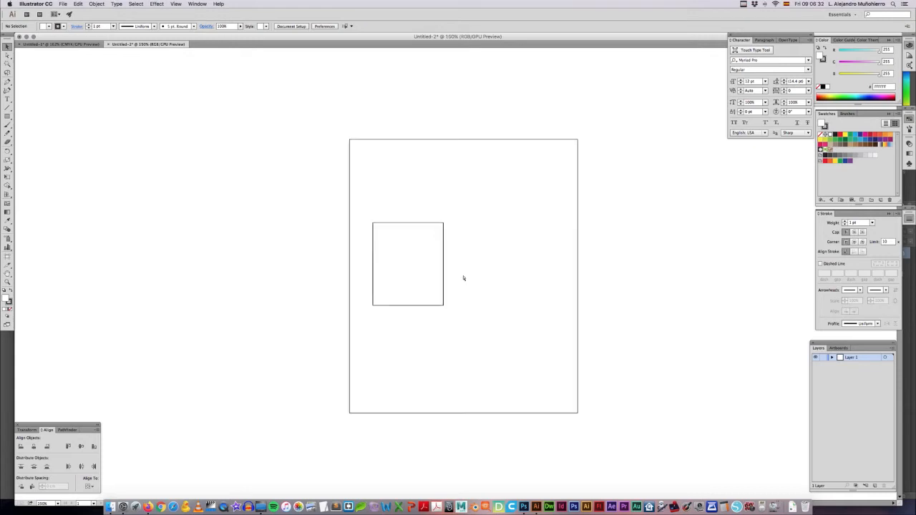
key(super+plus)
key(super+plus)
key(super+plus)
key(super+plus)
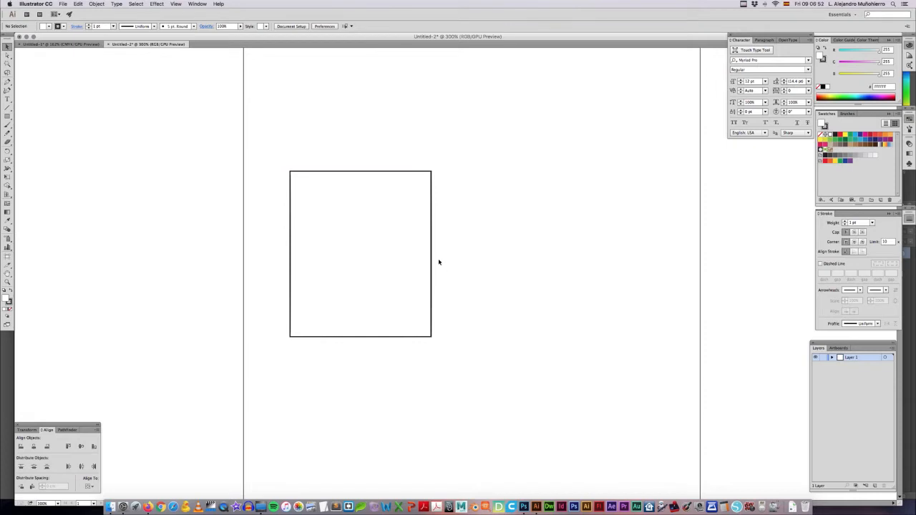
Step: Move the rectangle to near the middle of the artboard and deselect it
drag(361, 240, 458, 238)
click(362, 141)
drag(406, 191, 403, 203)
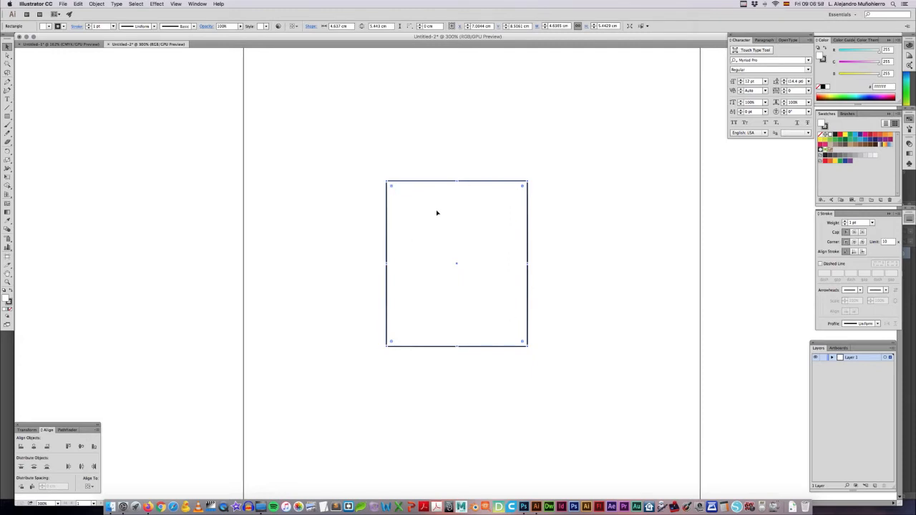
drag(421, 239, 409, 251)
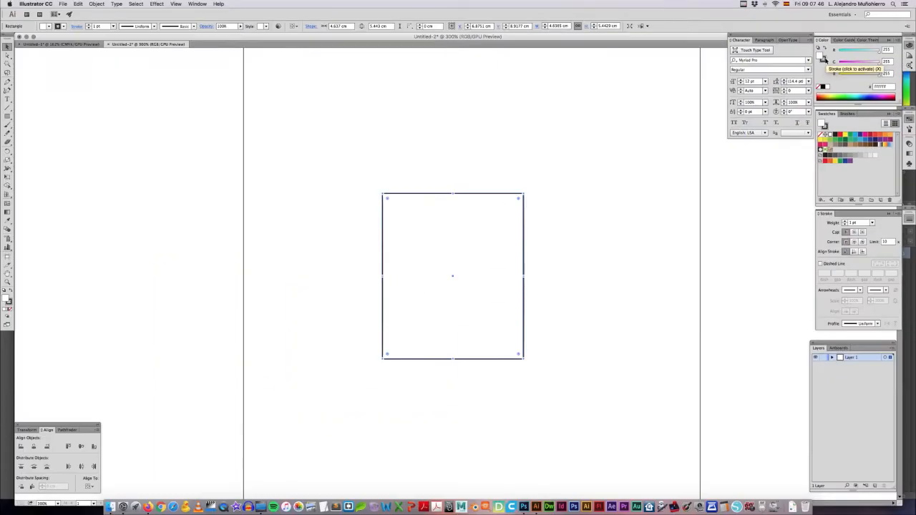
click(462, 164)
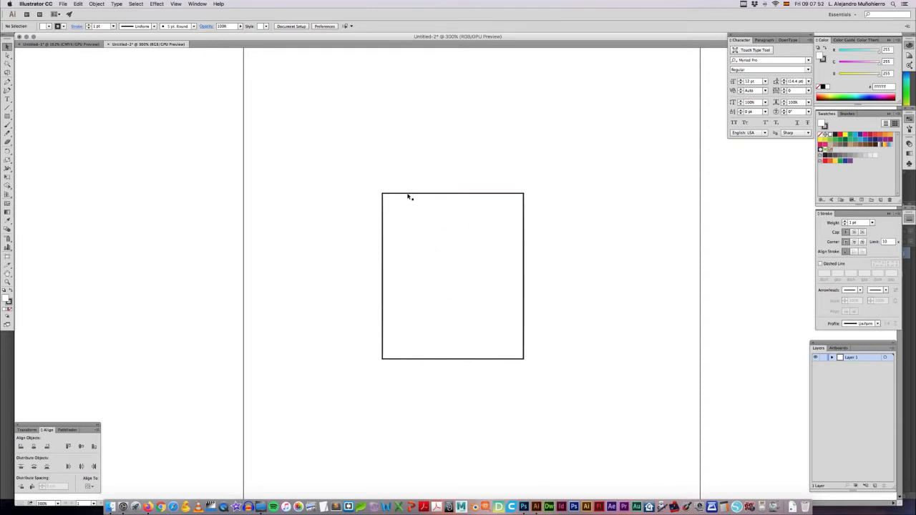
Step: Fill the rectangle with green by adjusting its RGB values
click(468, 233)
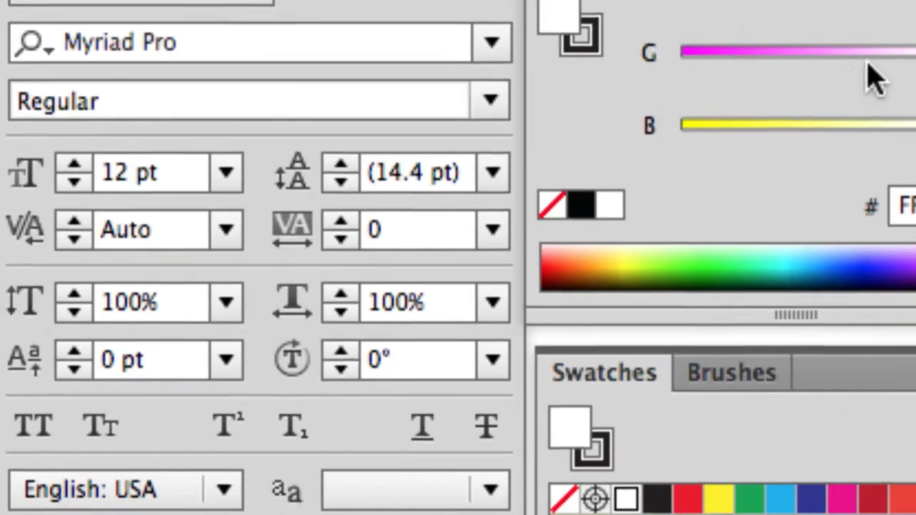
drag(876, 66, 764, 62)
drag(859, 56, 691, 68)
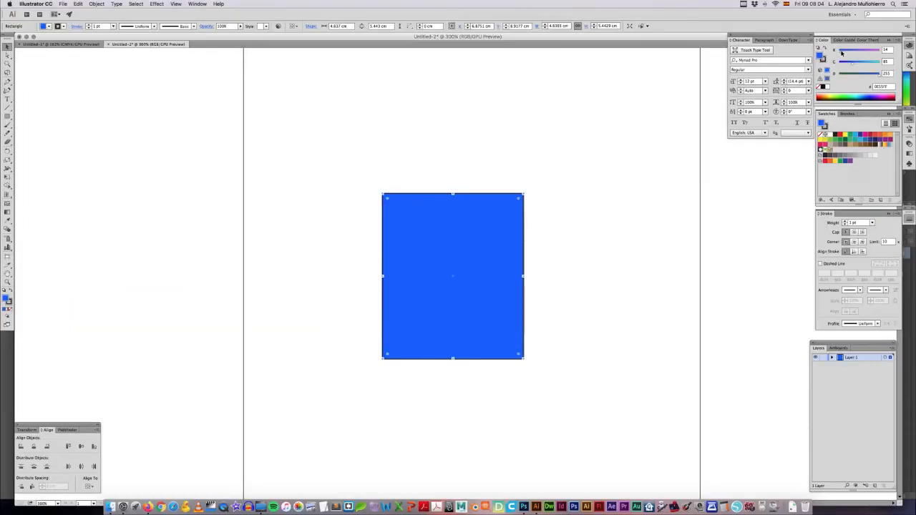
drag(868, 76, 863, 55)
Step: Colour the rectangle's stroke red by raising its R value to 239, and deselect the shape
click(823, 61)
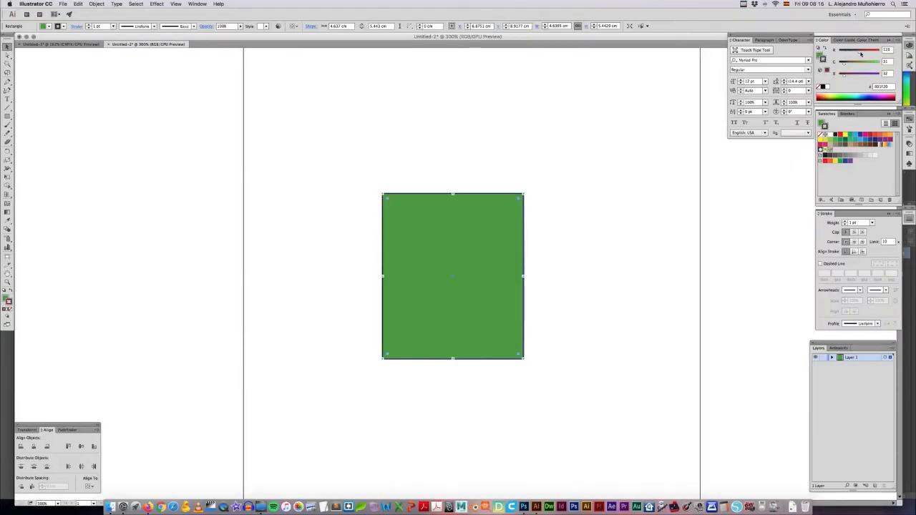
drag(861, 53, 880, 55)
click(529, 177)
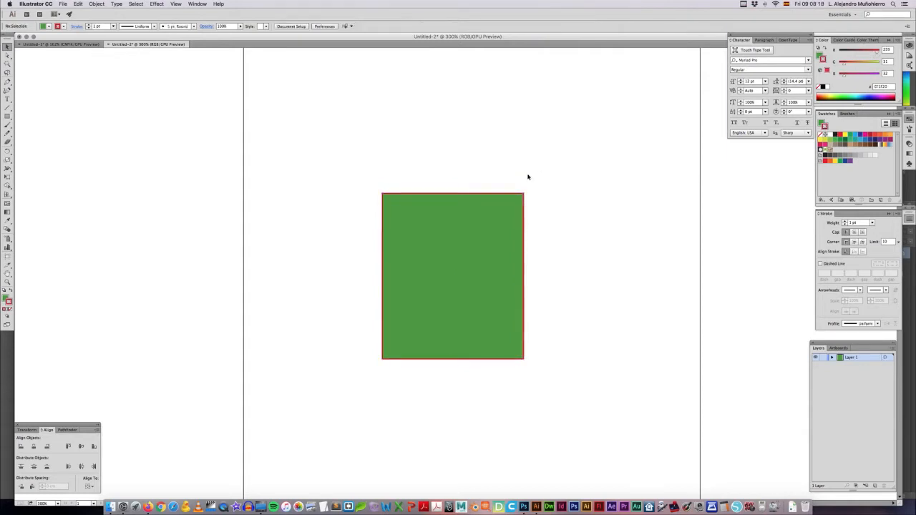
Step: Try several spectrum colours on the rectangle's stroke, including purple, and settle on orange E7A400
click(507, 221)
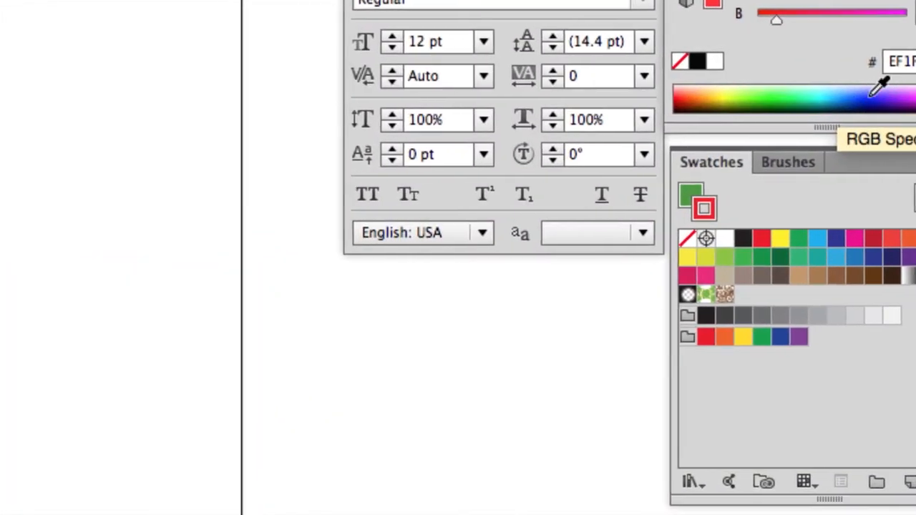
click(878, 88)
click(912, 86)
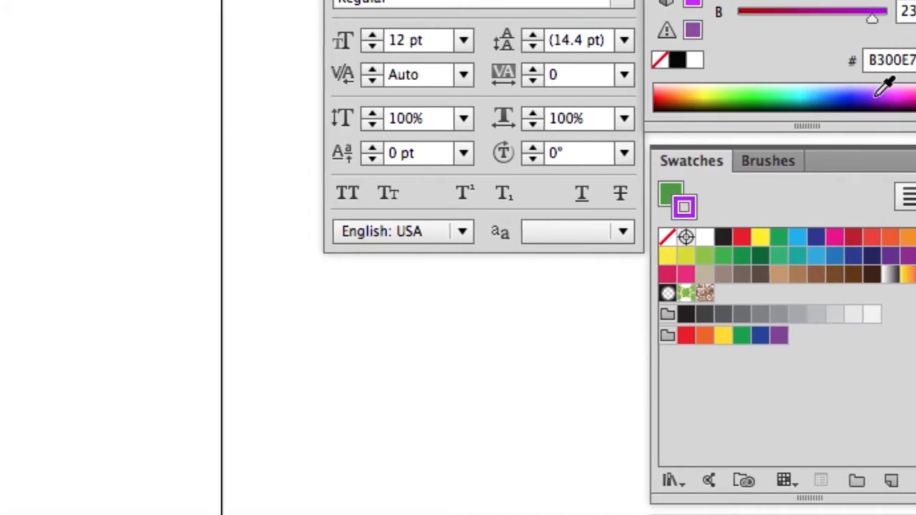
click(834, 88)
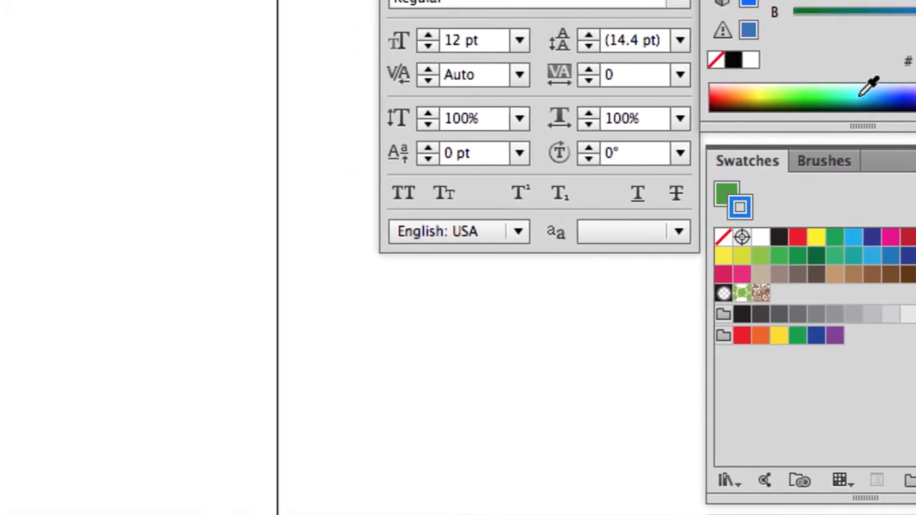
drag(870, 86, 753, 86)
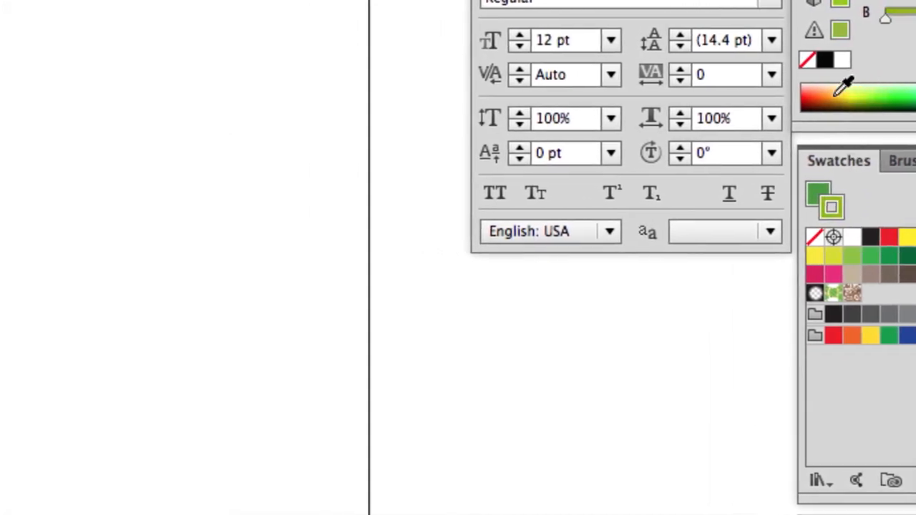
click(836, 96)
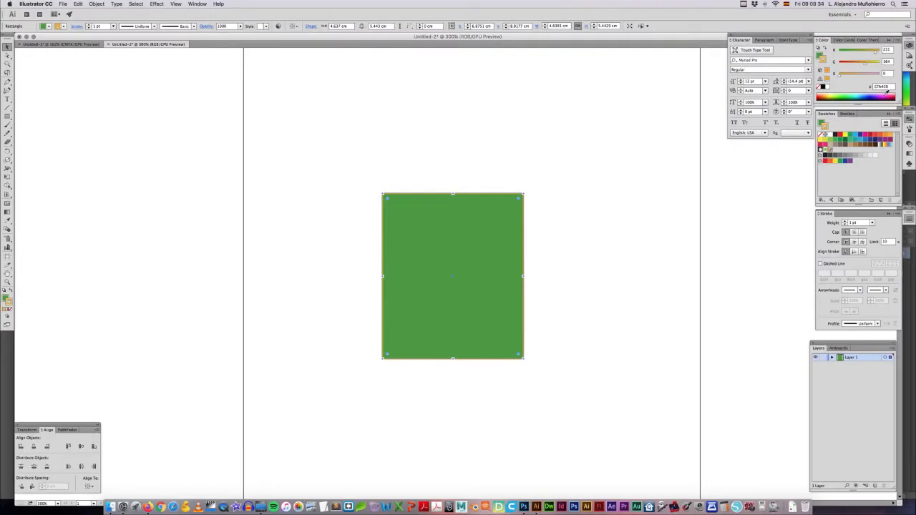
click(640, 171)
Step: Switch the colour sliders to CMYK and set the rectangle's orange stroke to 74% magenta
click(473, 219)
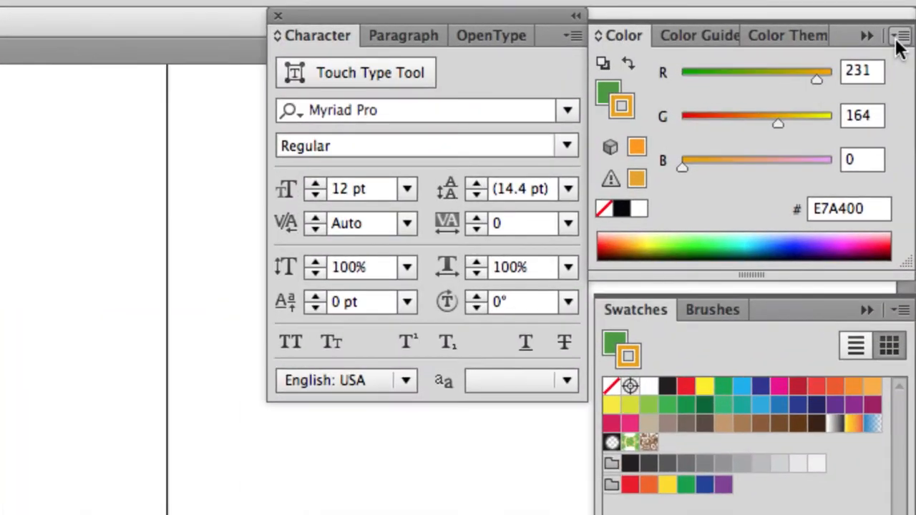
click(897, 43)
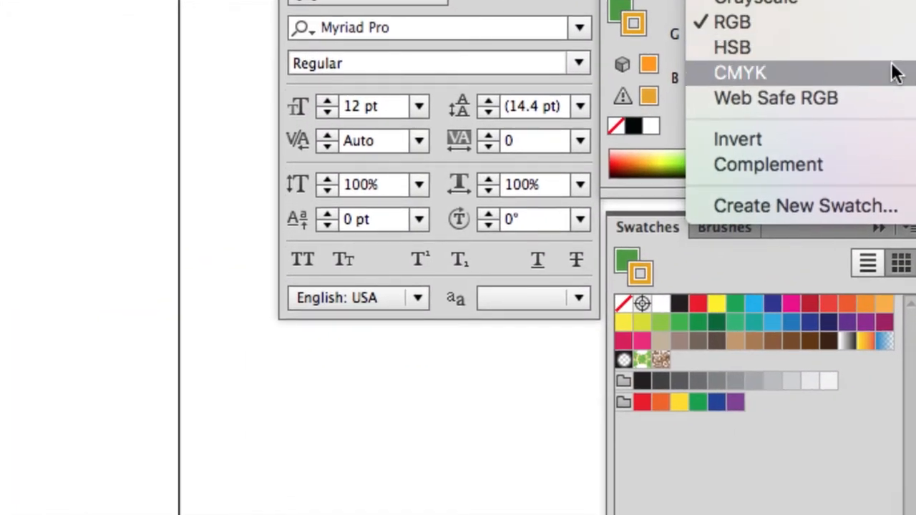
click(897, 72)
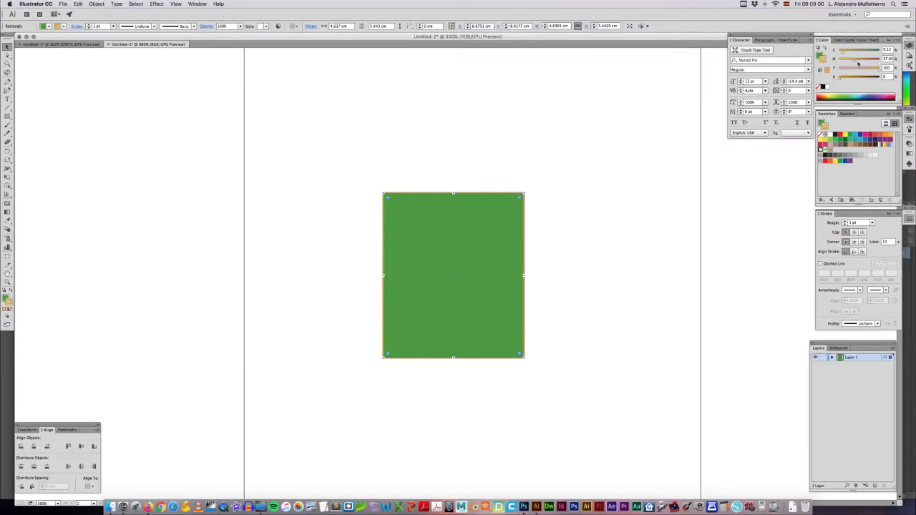
drag(855, 62, 869, 62)
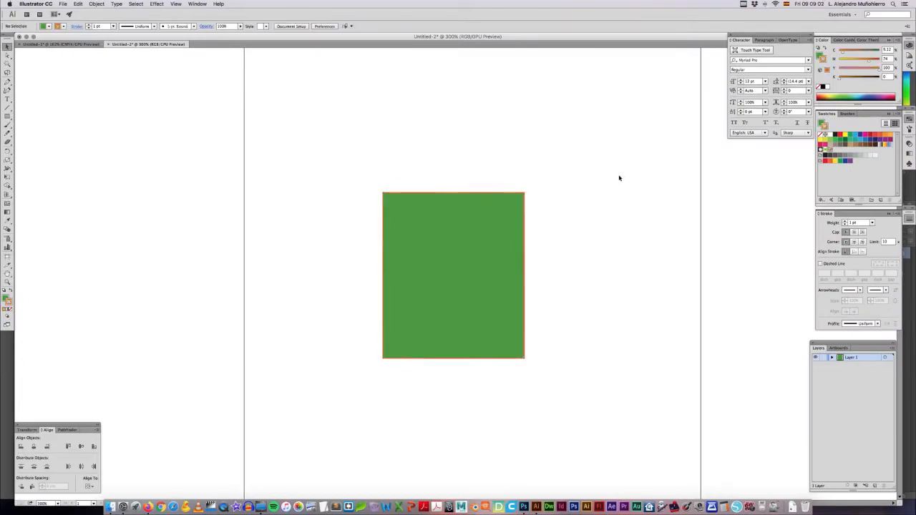
Step: Change the rectangle's fill to blue with magenta at 38% and yellow at 12%, and deselect it
click(818, 57)
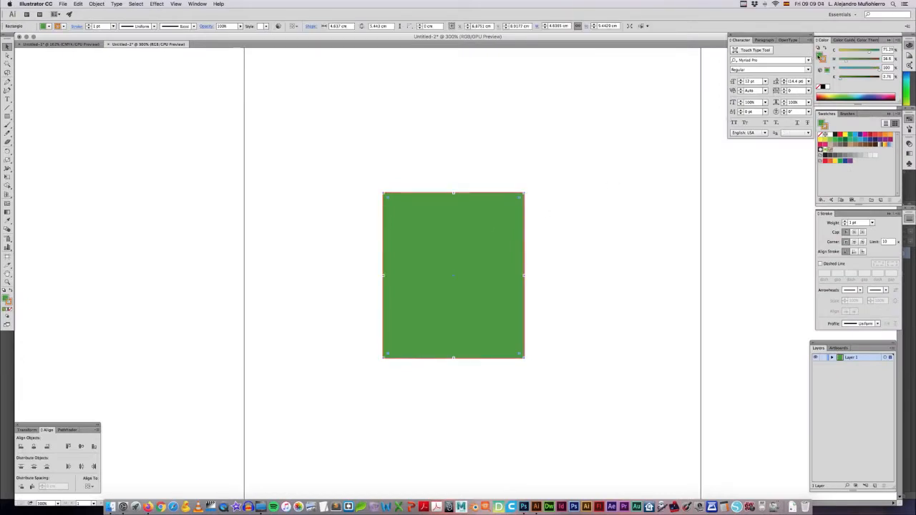
drag(848, 71, 857, 62)
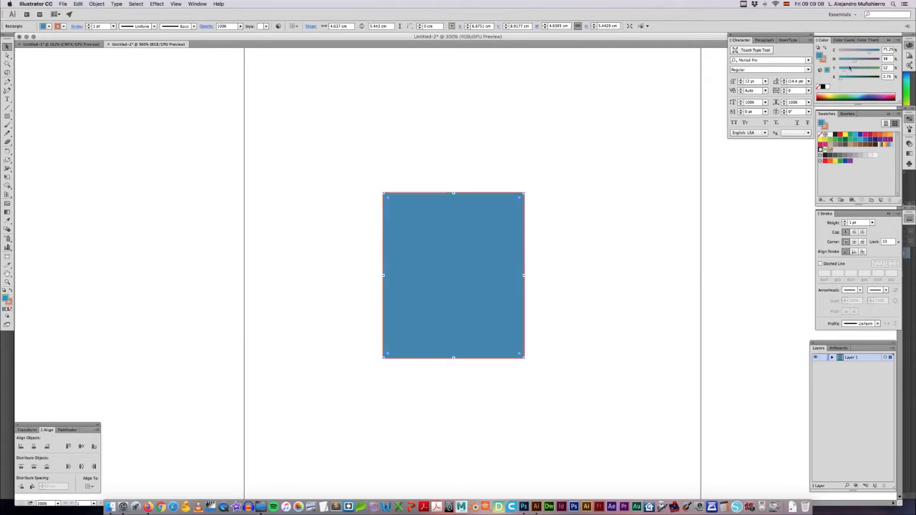
click(570, 168)
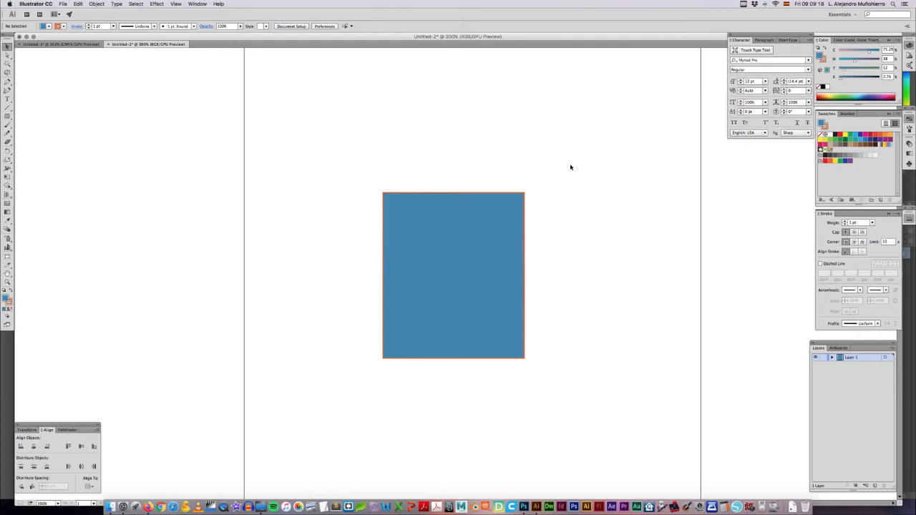
Step: Move the rectangle slightly up and to the right and raise its stroke weight to 9 pt
drag(464, 226, 478, 218)
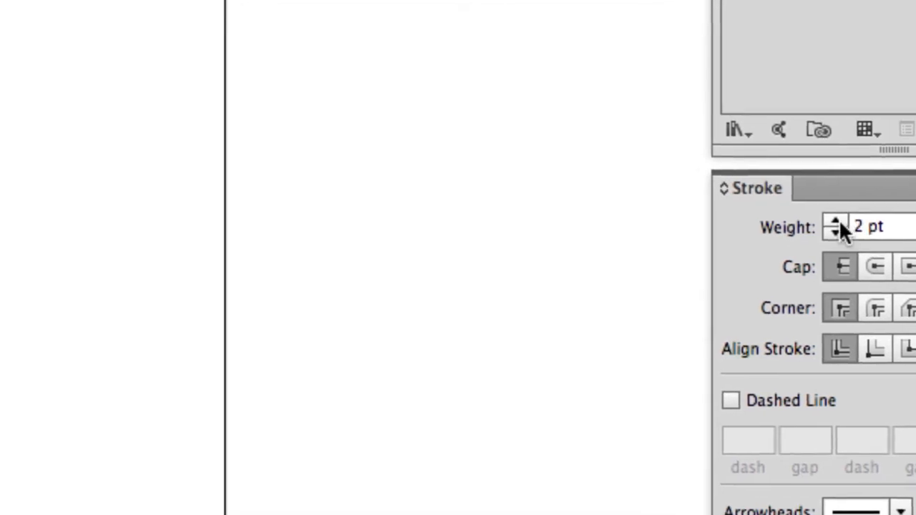
click(836, 221)
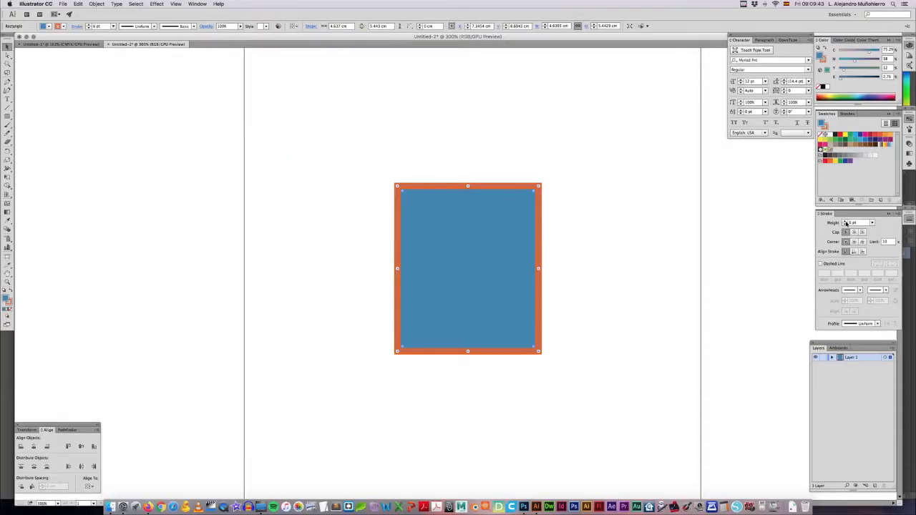
click(846, 222)
click(846, 222)
click(845, 222)
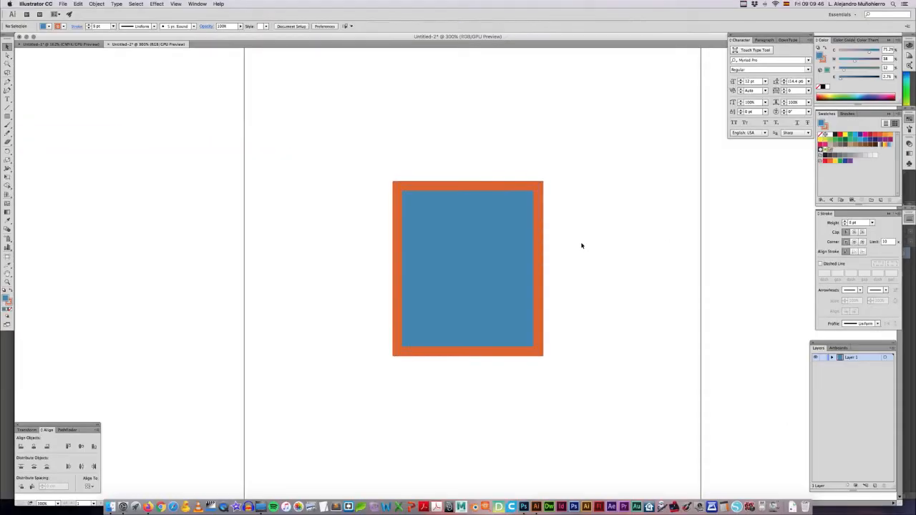
Step: Reduce the rectangle's stroke weight to 1 pt and deselect it
click(845, 225)
click(846, 225)
click(846, 226)
click(845, 226)
click(845, 225)
click(845, 225)
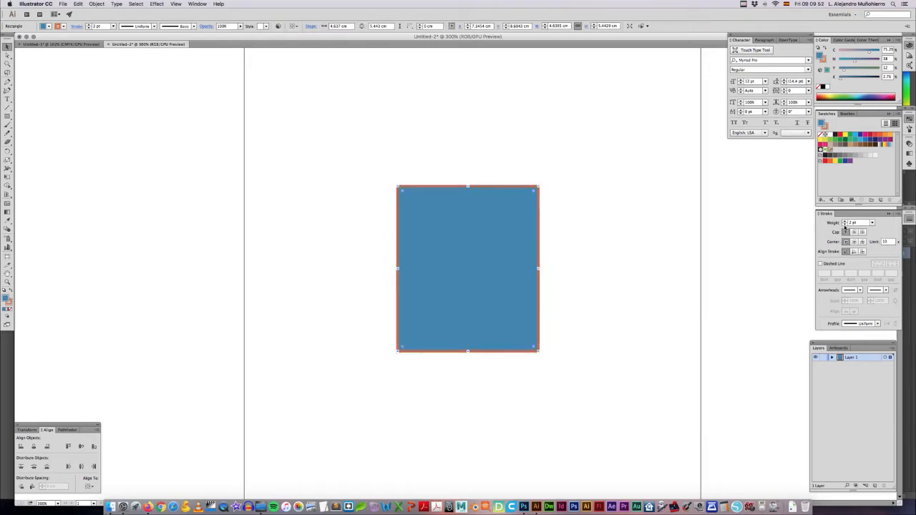
click(845, 225)
click(594, 215)
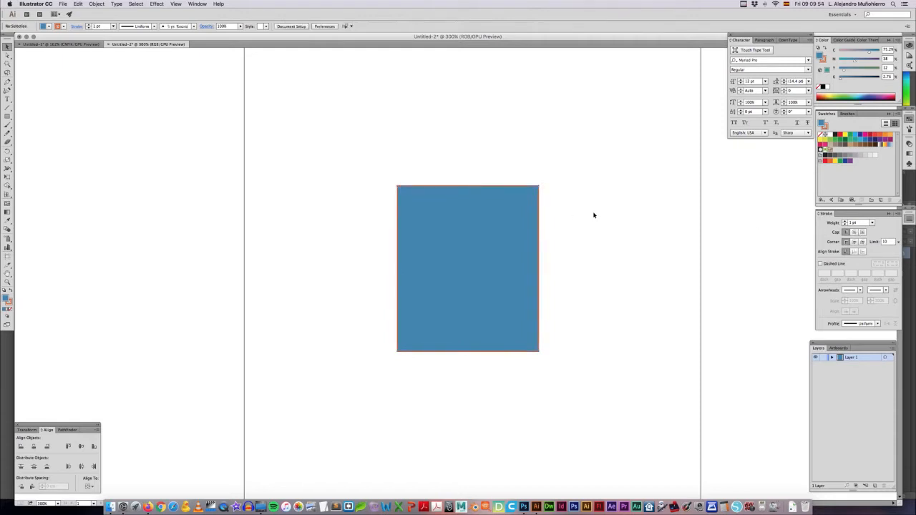
Step: Draw a slanted line about 1.4 cm wide and 5.4 cm high right of the rectangle and set its stroke weight to 10 pt
key(backslash)
drag(608, 130, 652, 292)
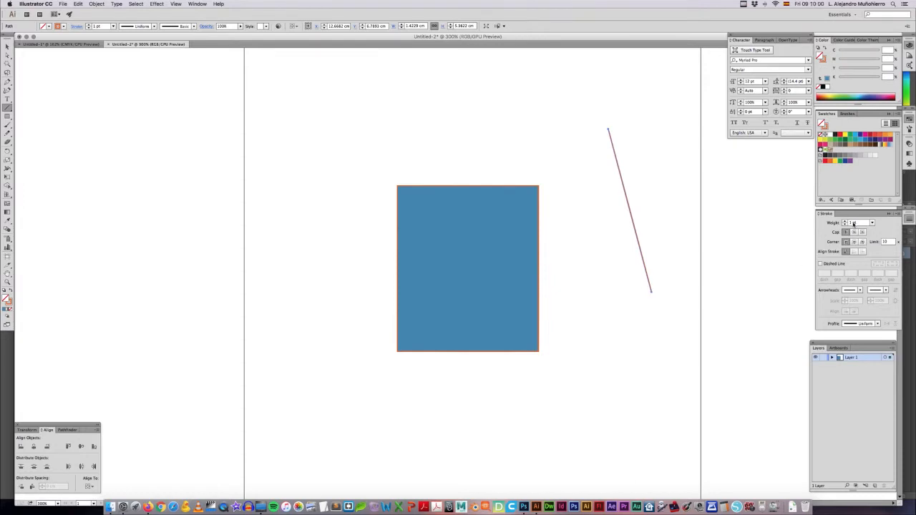
click(872, 223)
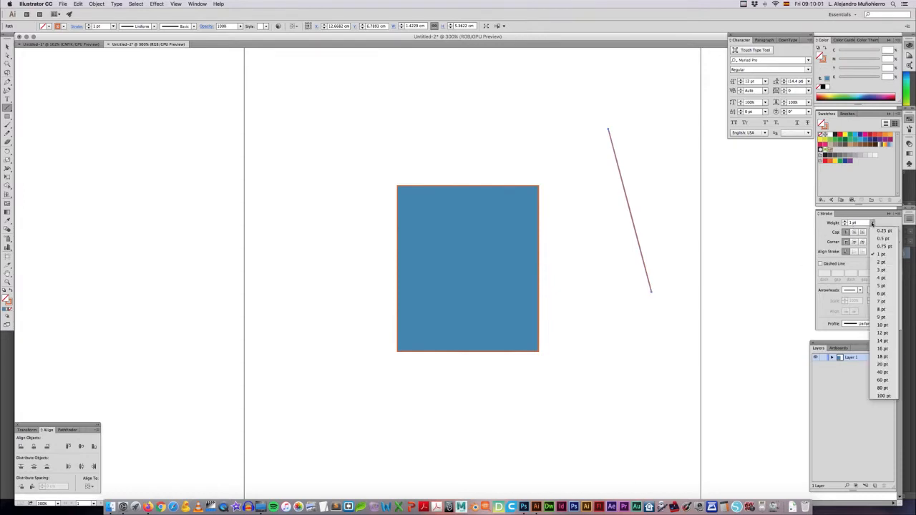
click(883, 325)
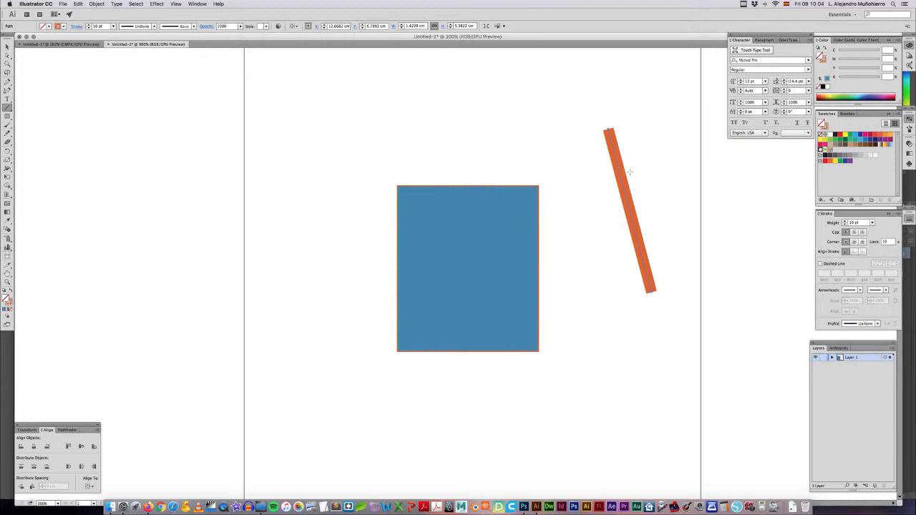
Step: Try the round and projecting caps on the slanted line's ends and return to the butt cap
key(super+equal)
drag(683, 166, 399, 261)
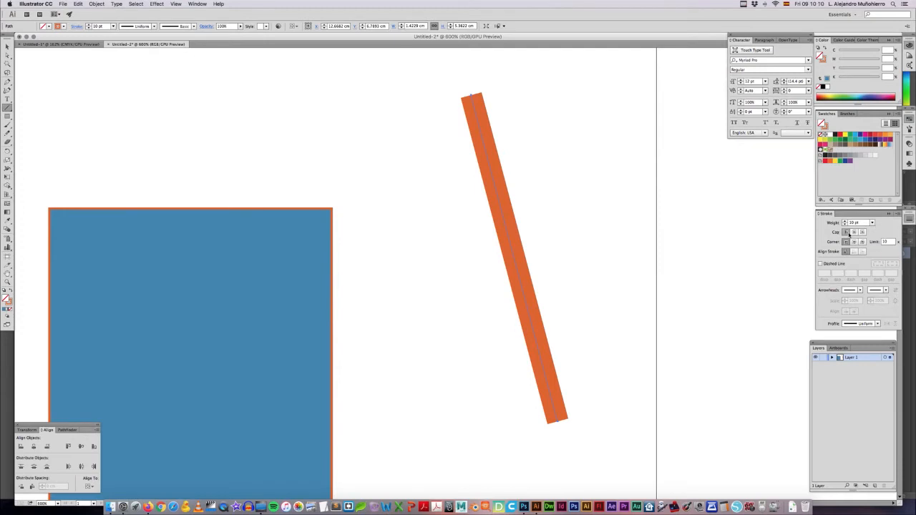
click(854, 233)
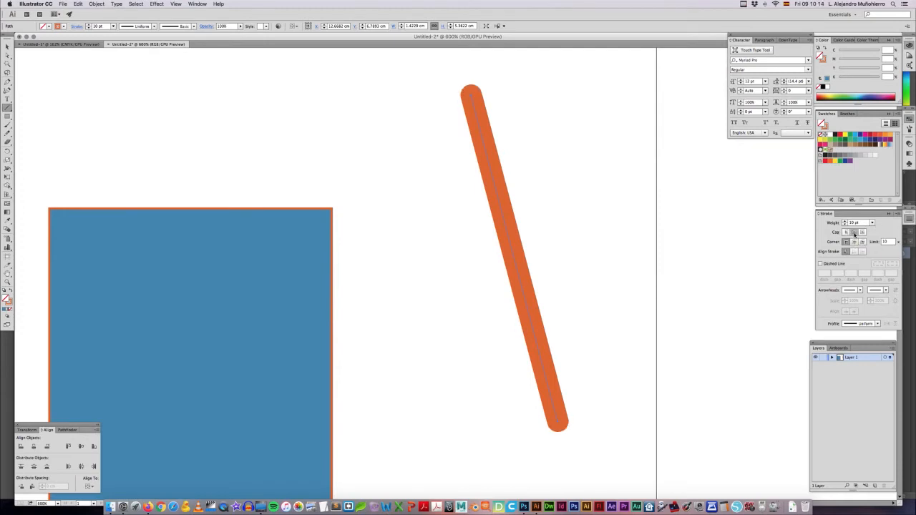
click(862, 233)
click(847, 234)
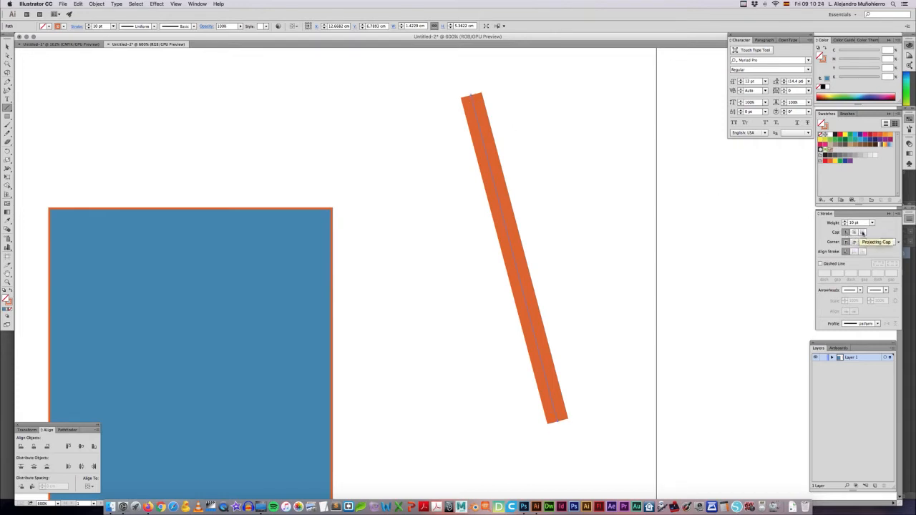
click(863, 233)
click(850, 233)
click(863, 233)
click(854, 233)
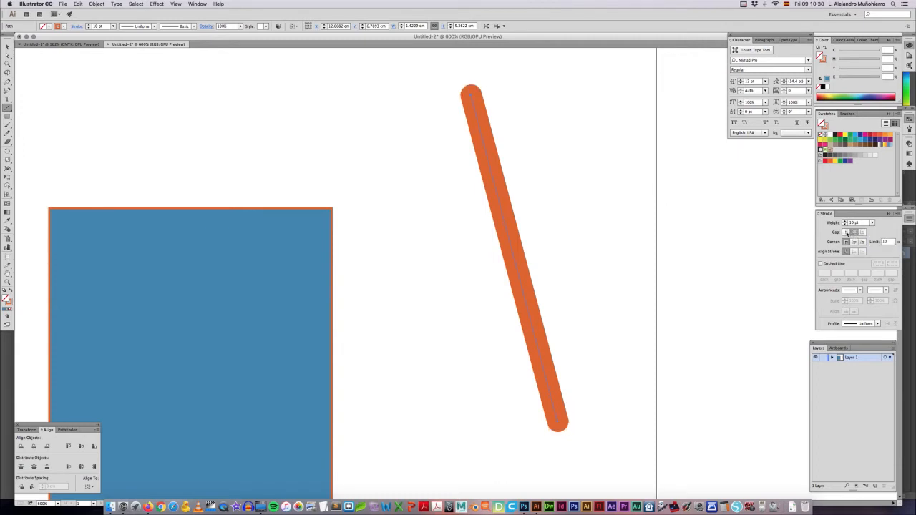
click(847, 234)
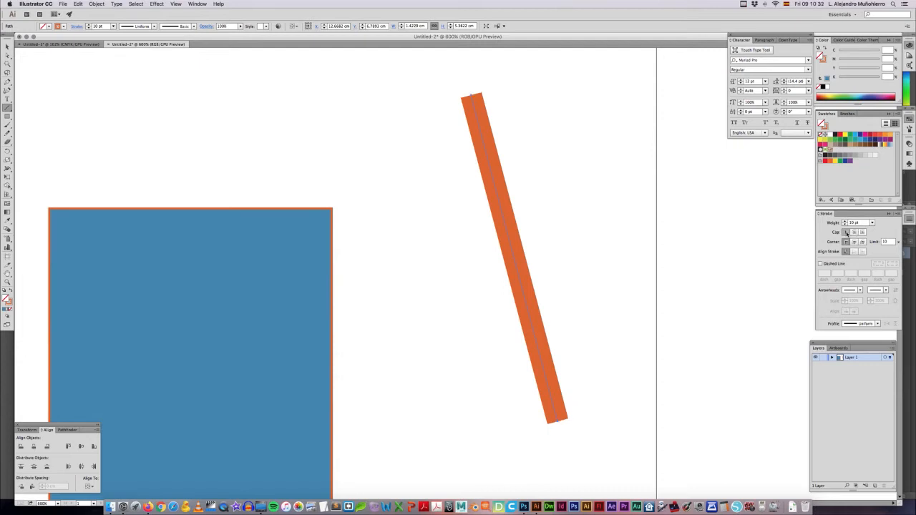
Step: Delete the slanted orange line beside the rectangle
key(super+minus)
key(super+minus)
key(super+minus)
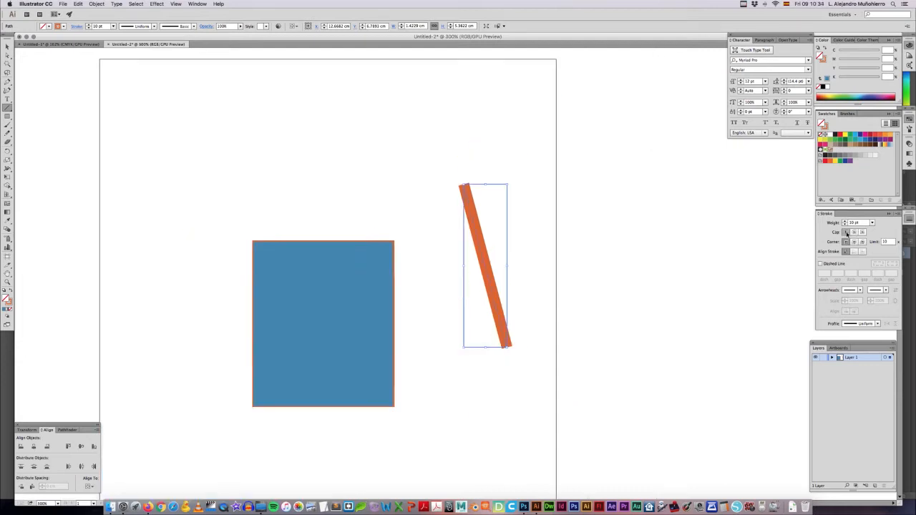
key(v)
click(506, 241)
drag(471, 254, 265, 241)
key(Delete)
Step: Draw an open three-point angled path with the Pen tool right of the rectangle, about 2.6 cm wide and 6 cm high
click(7, 81)
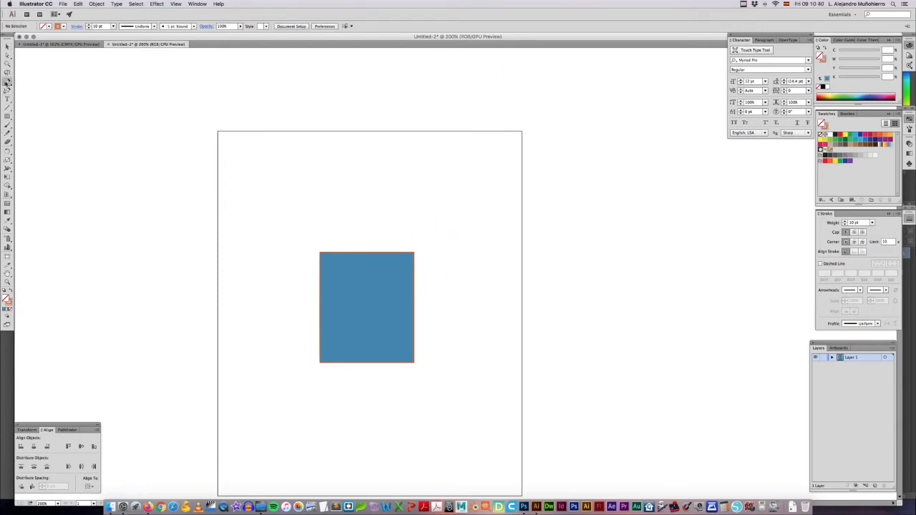
click(447, 204)
click(499, 247)
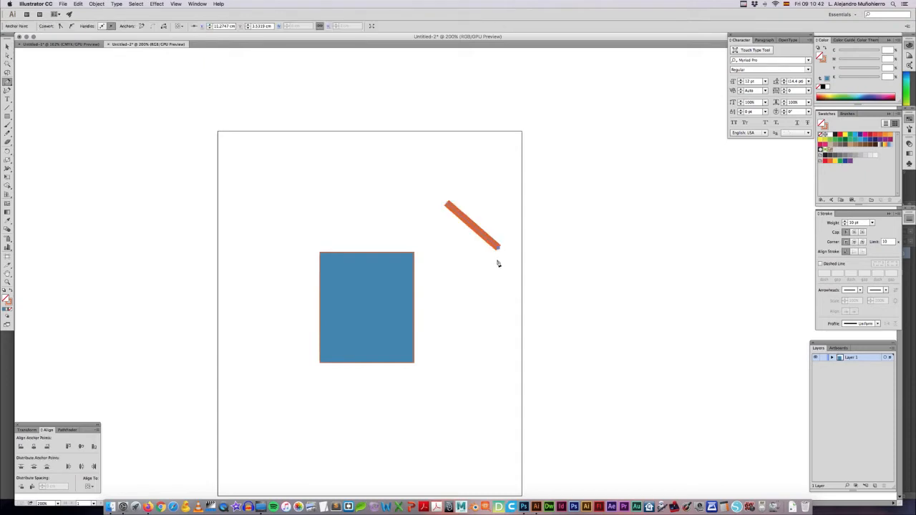
click(470, 325)
key(v)
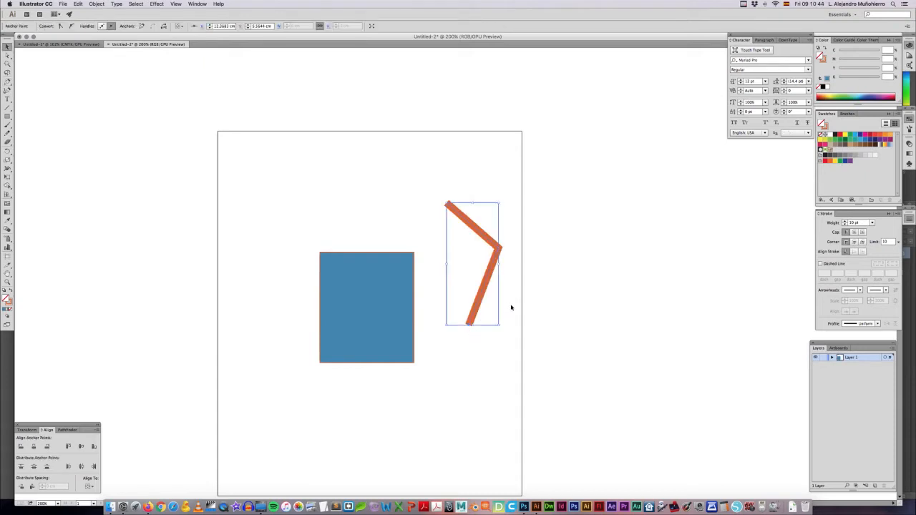
key(super+plus)
key(super+plus)
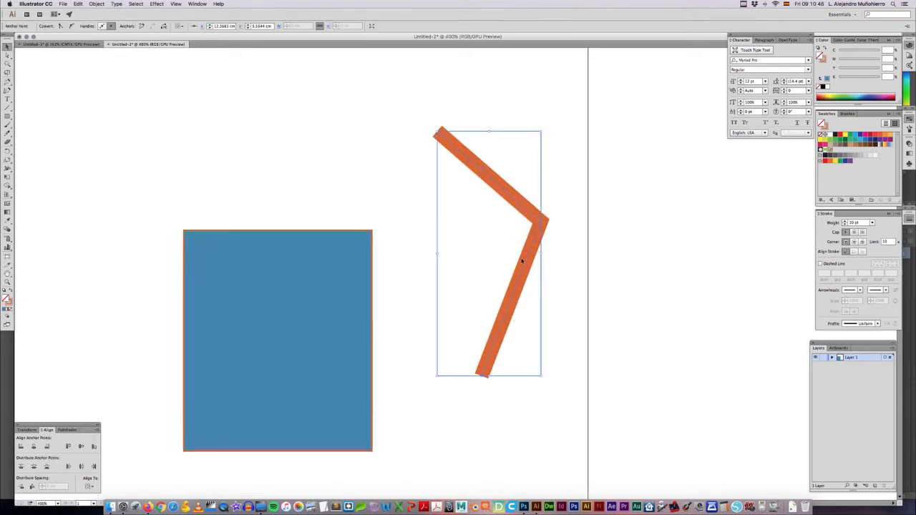
Step: Shift the angled path slightly down and to the right, and set its corner to bevel join after trying round join
drag(525, 265, 535, 273)
click(533, 229)
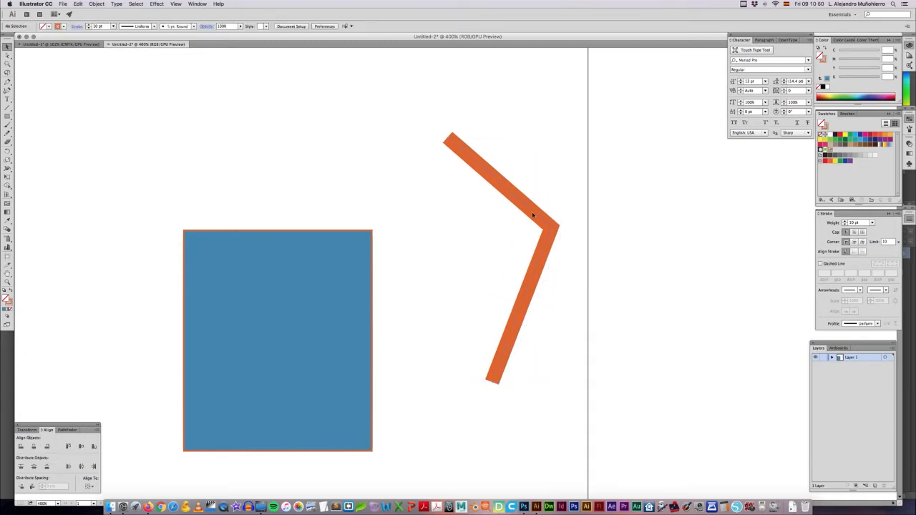
click(549, 248)
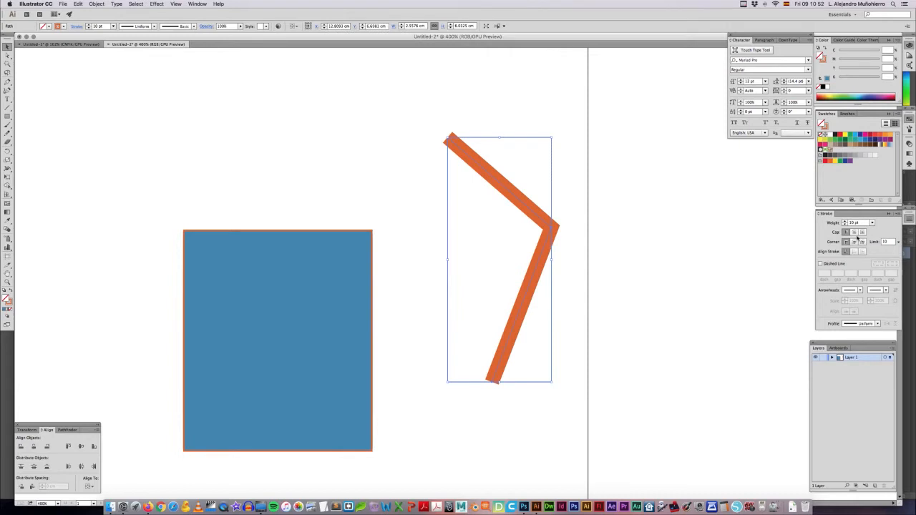
click(854, 242)
click(863, 242)
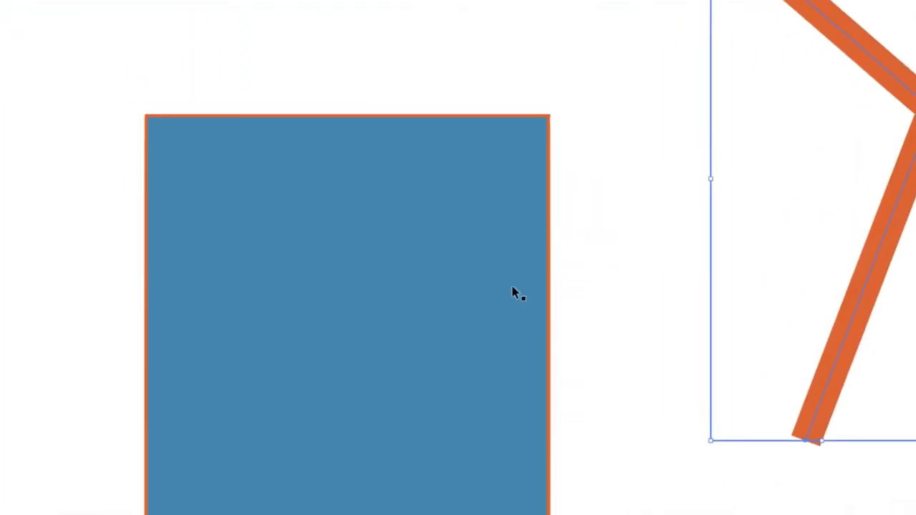
Step: Set the rectangle's stroke weight to 6 pt and align the stroke to the outside after trying the inside alignment
click(513, 287)
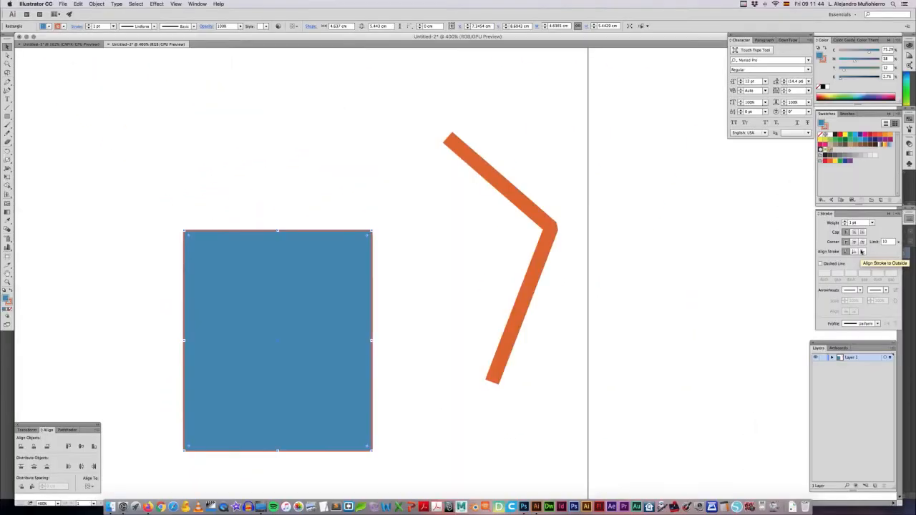
click(830, 181)
click(845, 222)
click(845, 222)
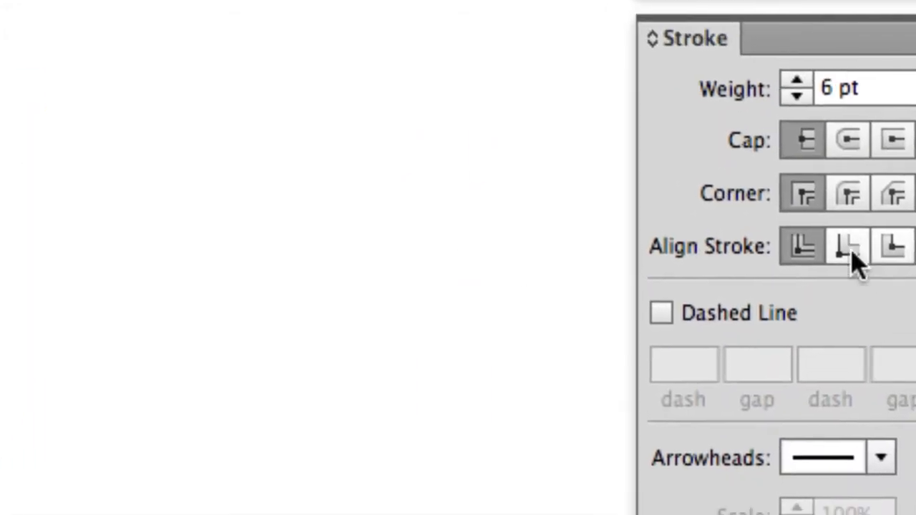
click(852, 256)
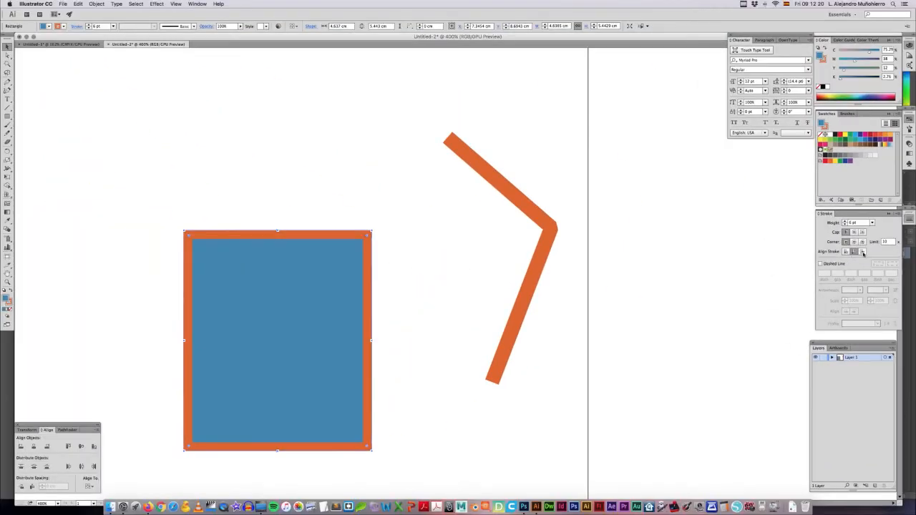
click(863, 253)
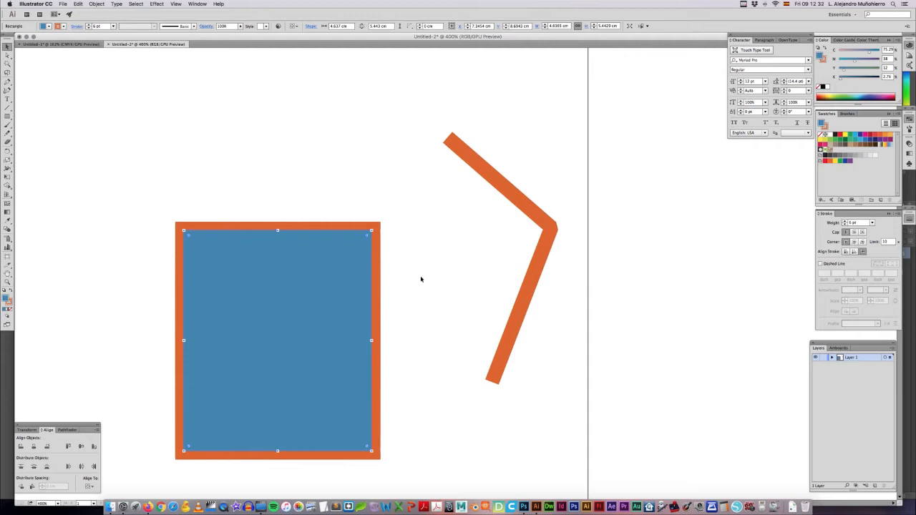
Step: Move the rectangle up and slightly right, and shift the angled path slightly down and right
scroll(421, 279, left, 2)
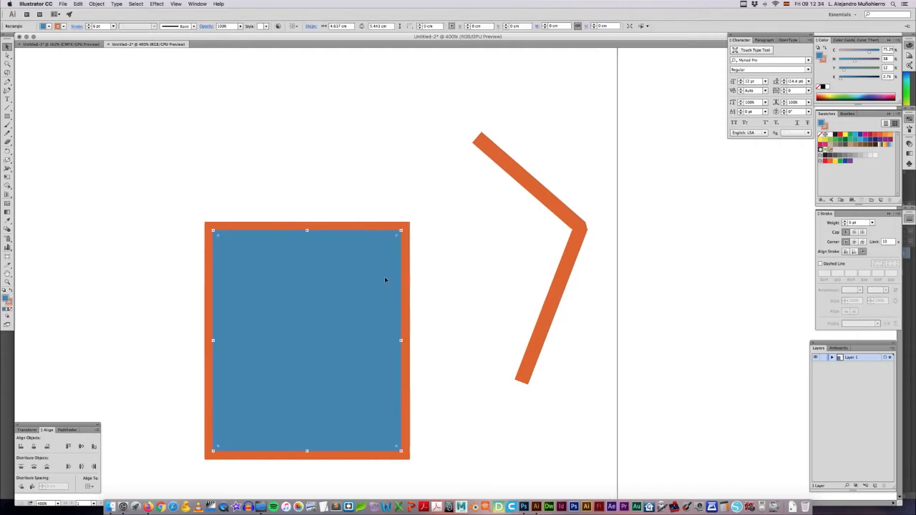
drag(373, 283, 390, 233)
click(461, 269)
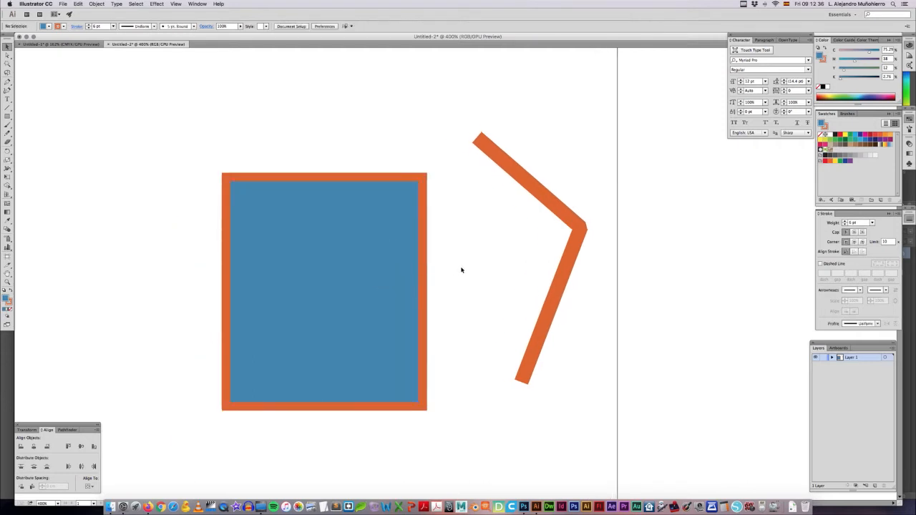
click(552, 205)
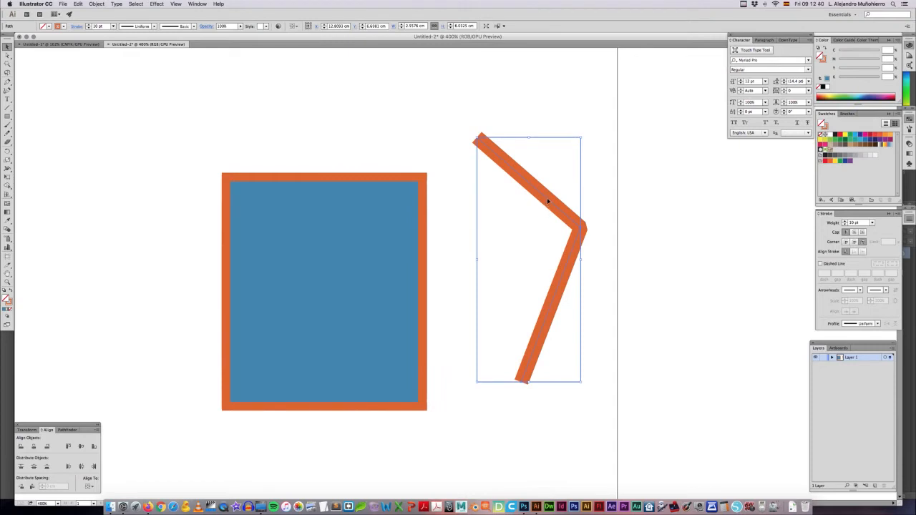
drag(554, 212, 563, 230)
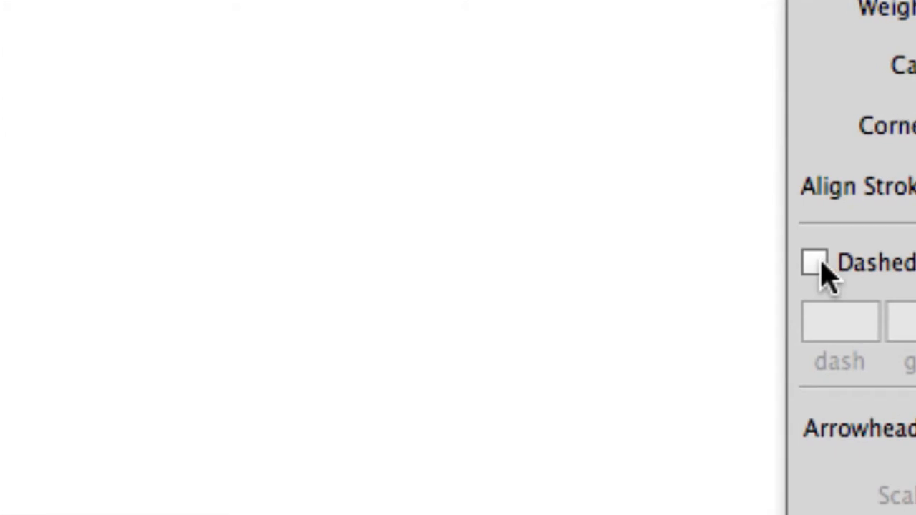
Step: Turn on the dashed line for the angled path and set its dash length to 2 pt
click(820, 264)
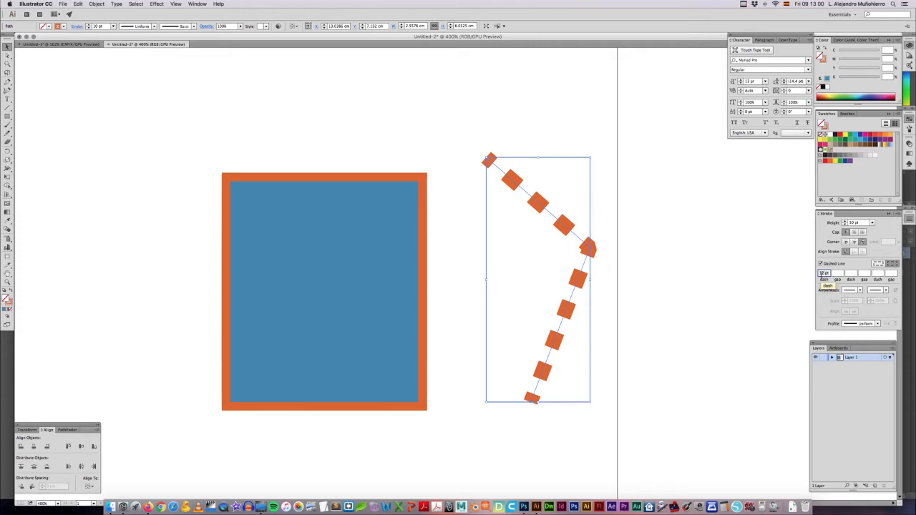
key(Up)
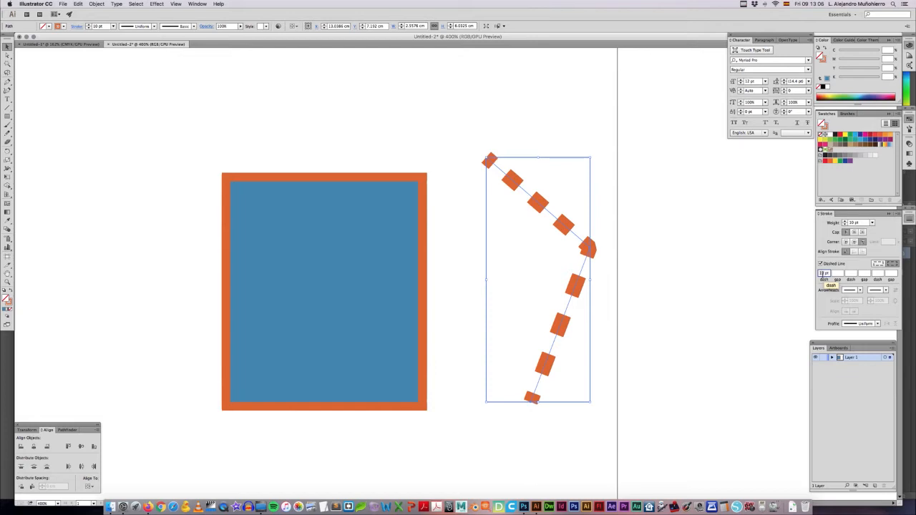
text(2)
key(Tab)
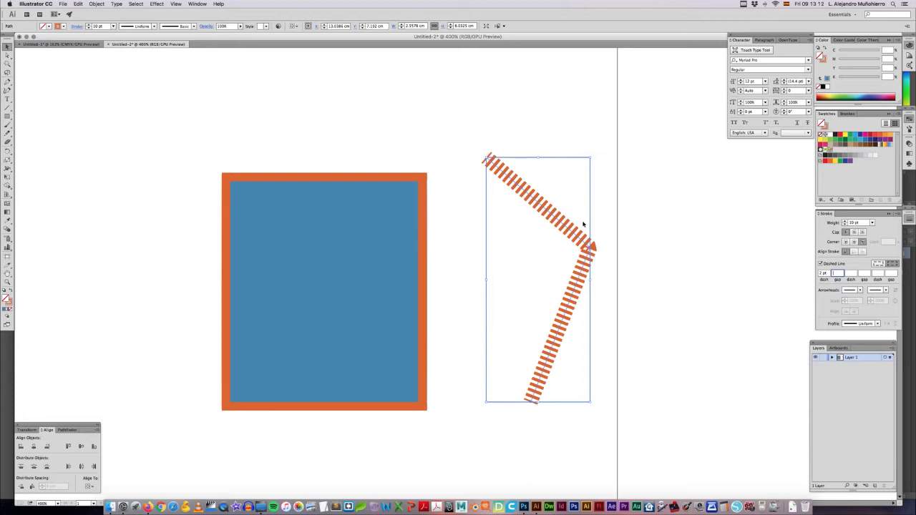
Step: Set the angled path's dash length to 5 pt after trying 20 pt, and set its gap to 10 pt
click(821, 275)
text(0)
key(Return)
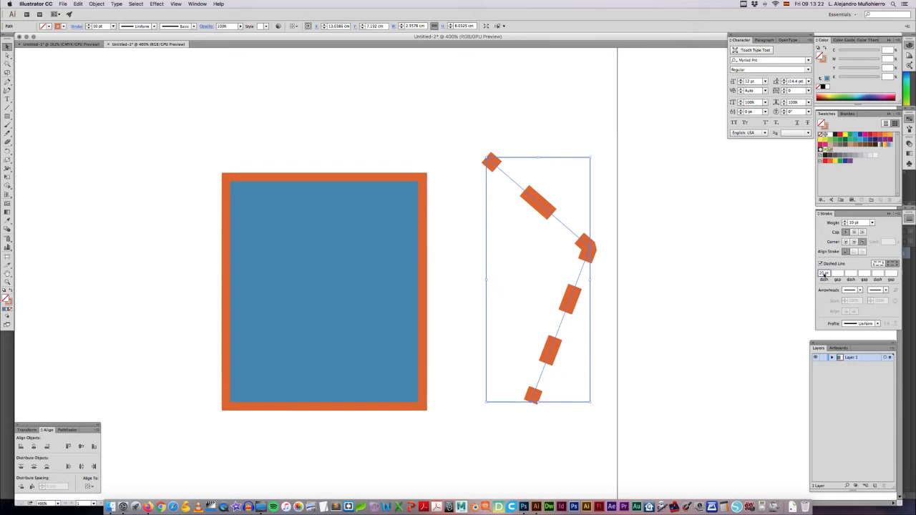
text(5)
key(Return)
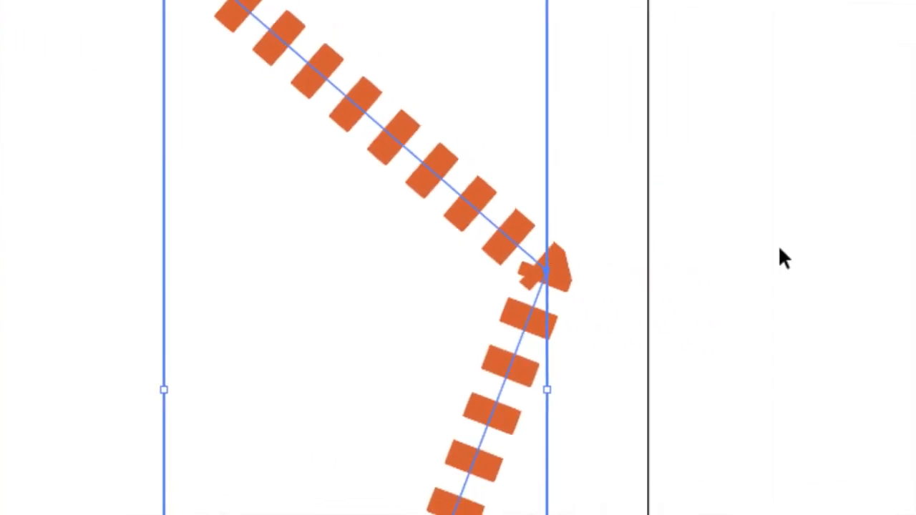
click(749, 279)
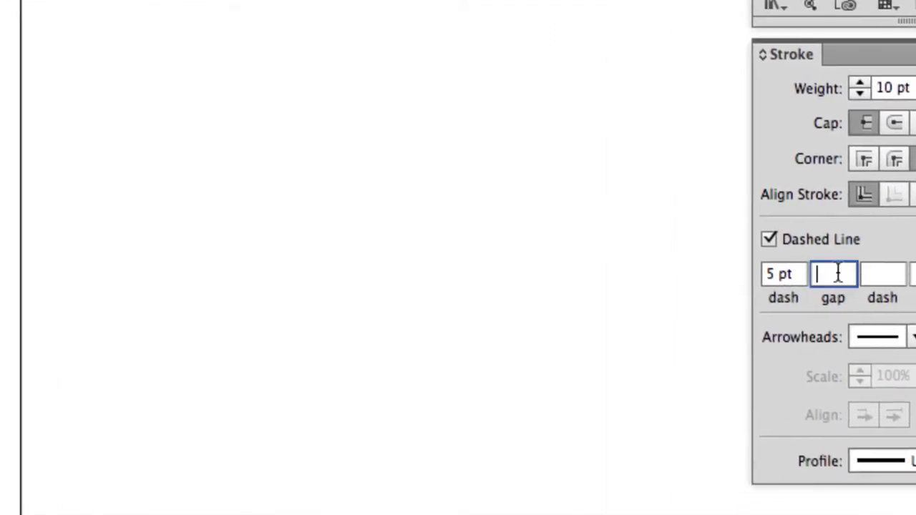
text(10)
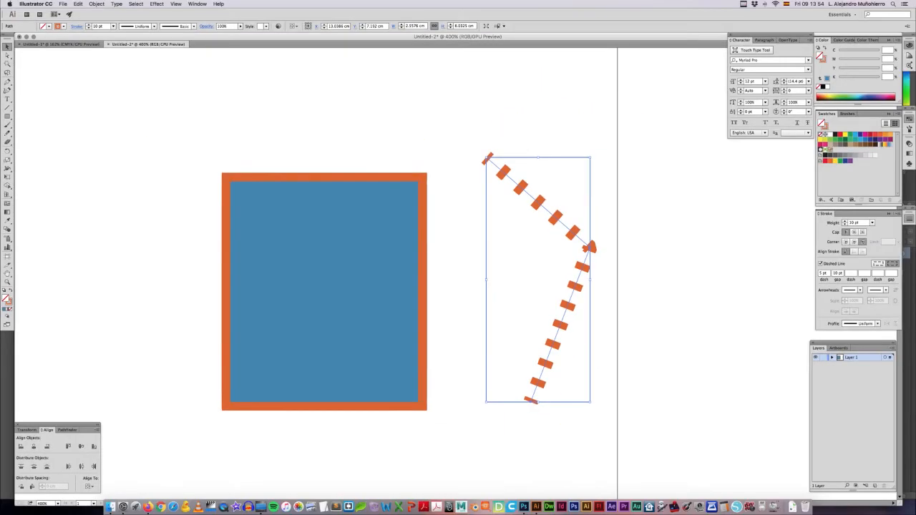
Step: View the dashed path deselected, reselect it, and add a second dash of 8 pt to its pattern
key(super+shift+a)
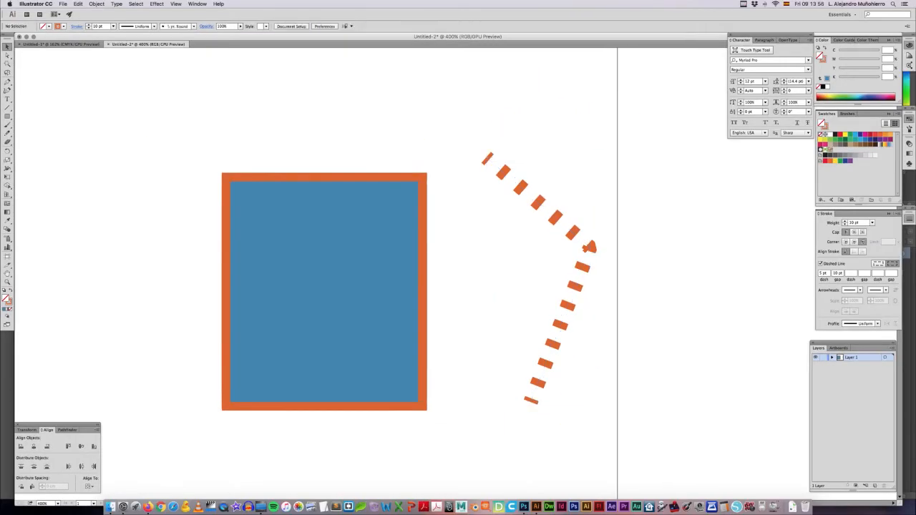
drag(545, 288, 595, 291)
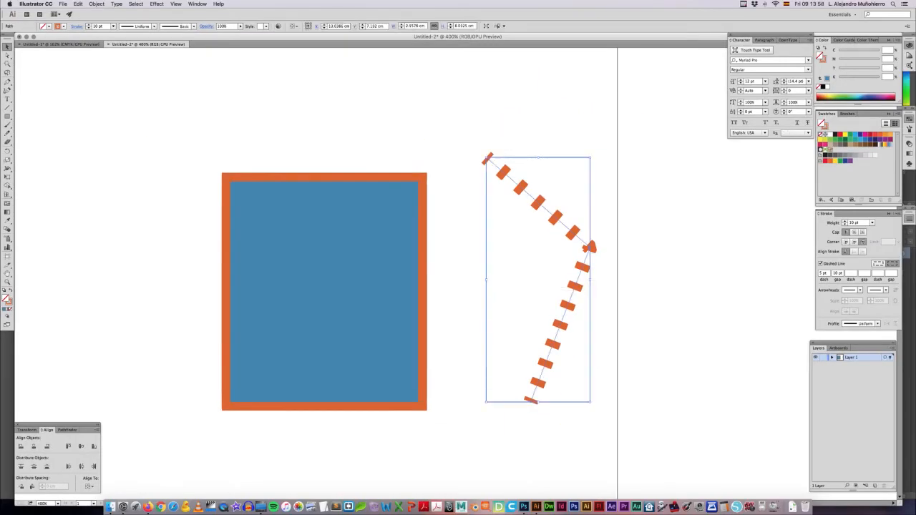
click(850, 274)
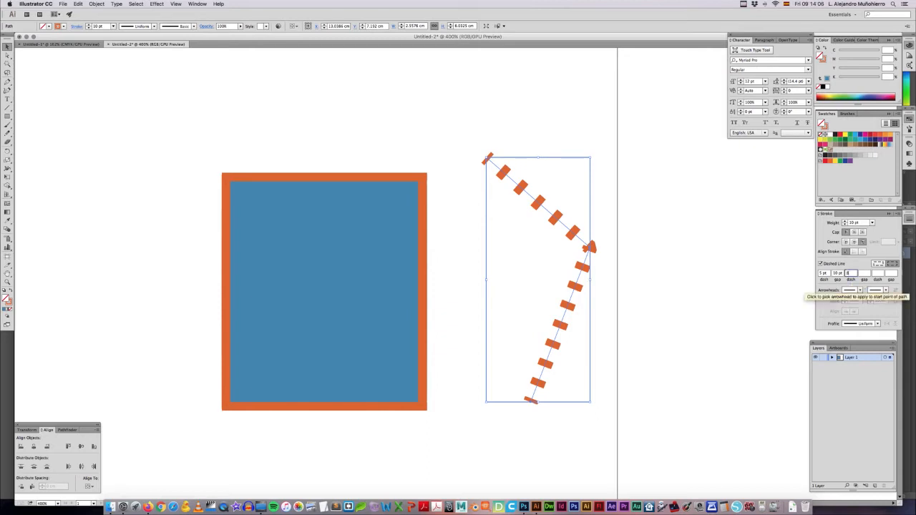
text(8)
key(Return)
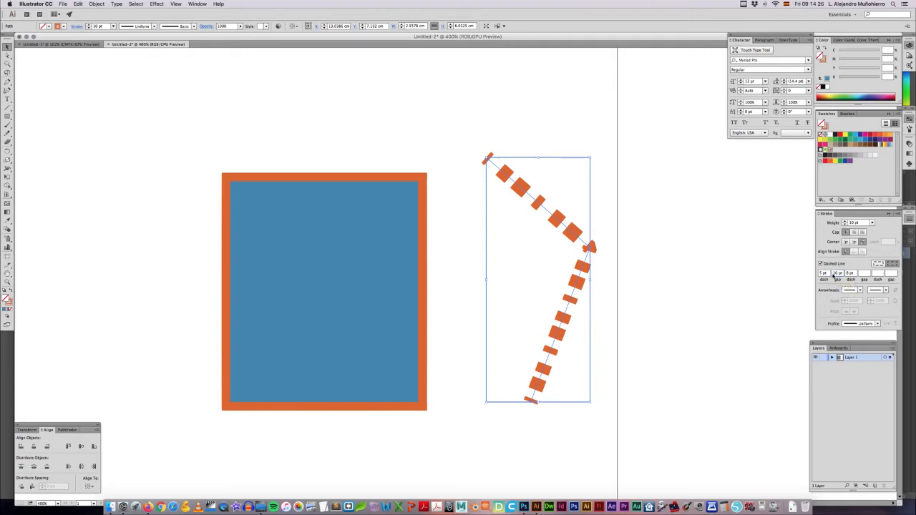
Step: Clear the angled path's gap and second dash, and re-enter them as a 5 pt gap and an 8 pt second dash
key(BackSpace)
key(Return)
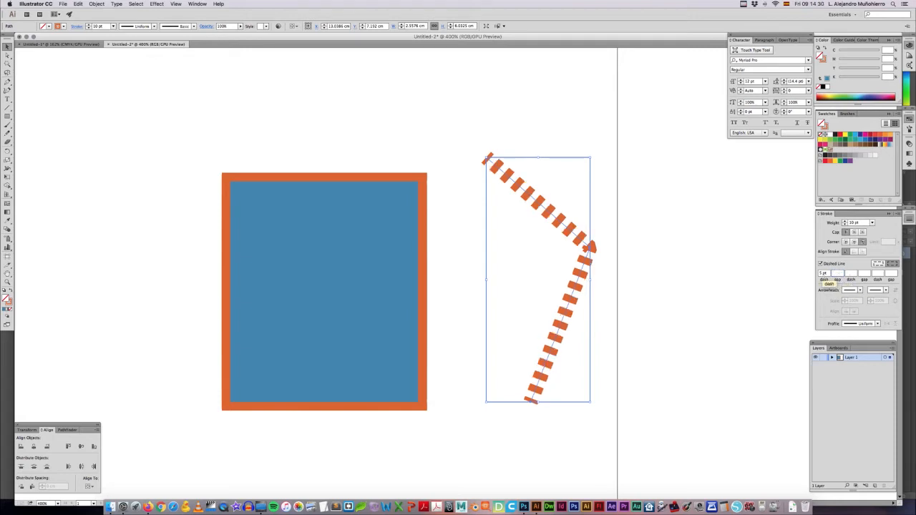
click(850, 275)
text(8)
key(Return)
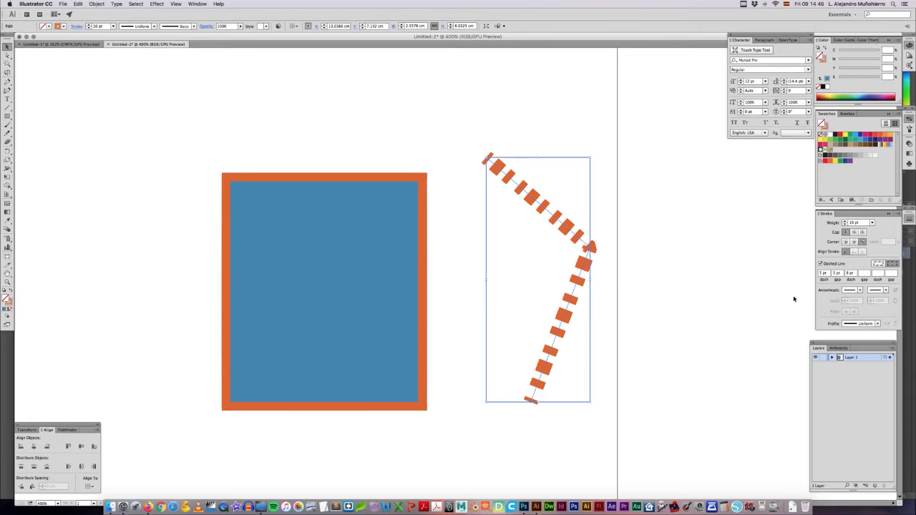
Step: Turn off the dashed line for the angled path and deselect it
click(821, 264)
click(658, 257)
click(591, 247)
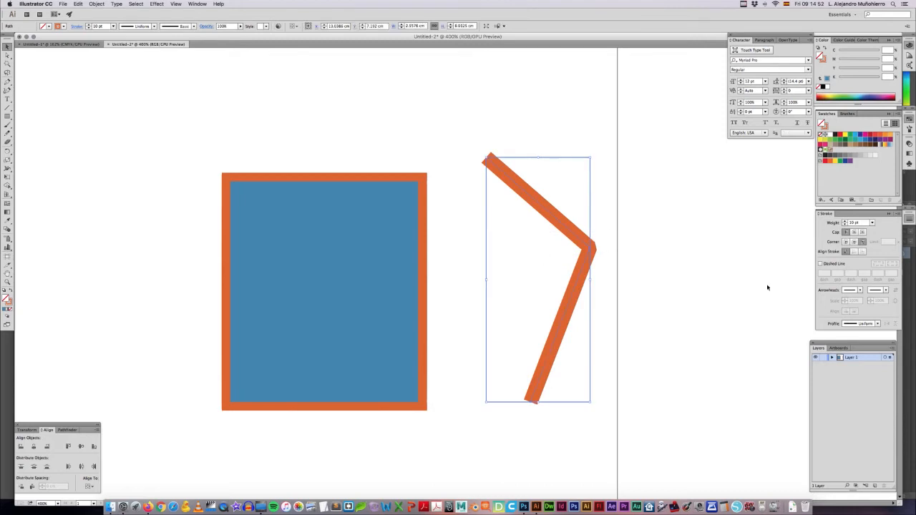
click(511, 234)
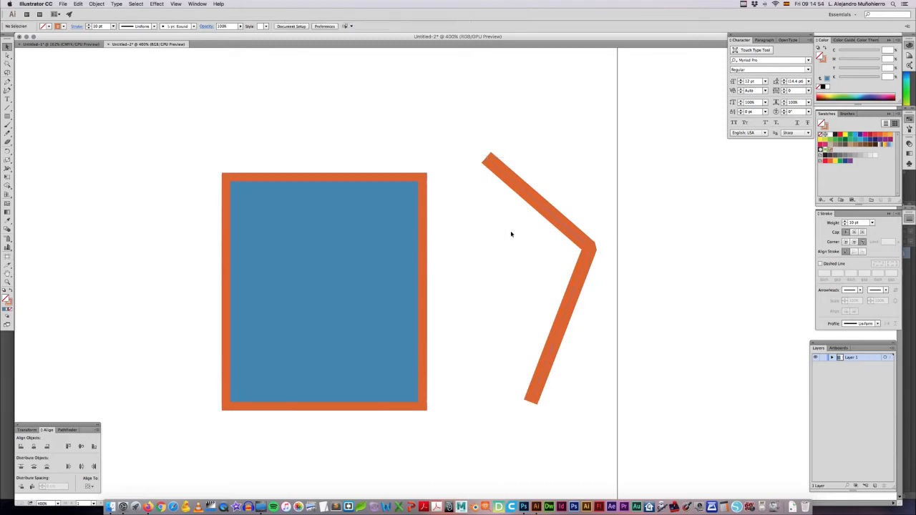
Step: Select the angled path and apply the Arrow 3 arrowhead to its start point
scroll(511, 234, left, 1)
drag(532, 229, 582, 202)
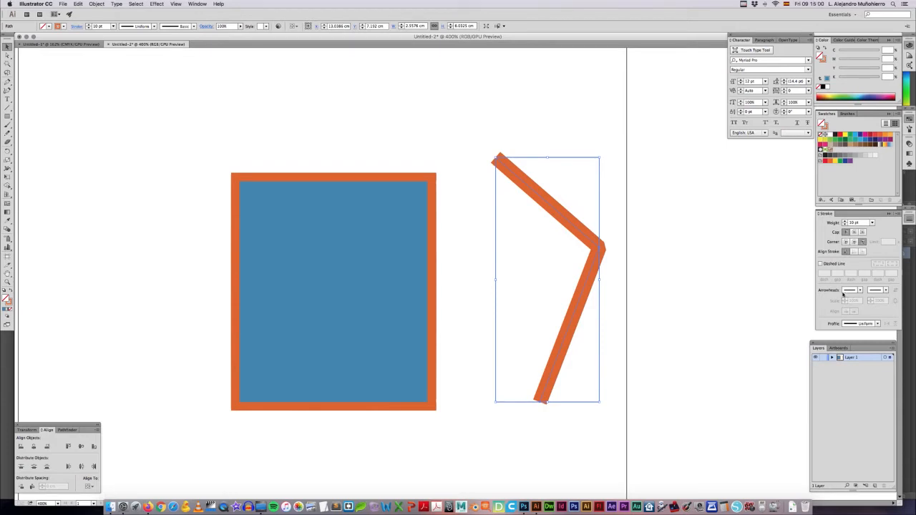
click(861, 290)
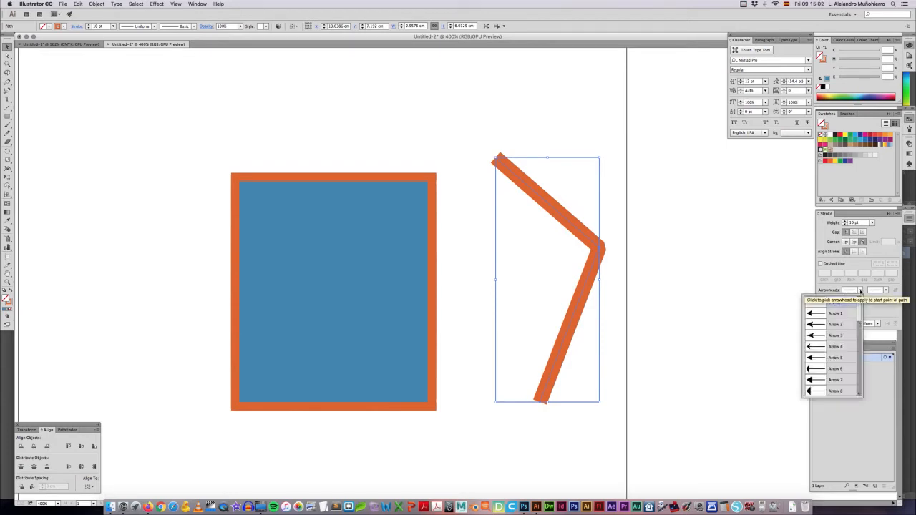
scroll(859, 316, down, 1)
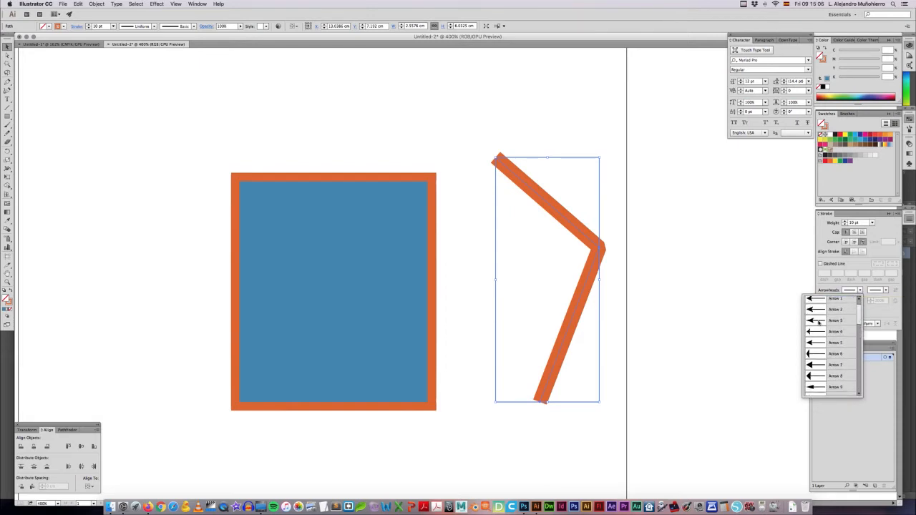
click(834, 321)
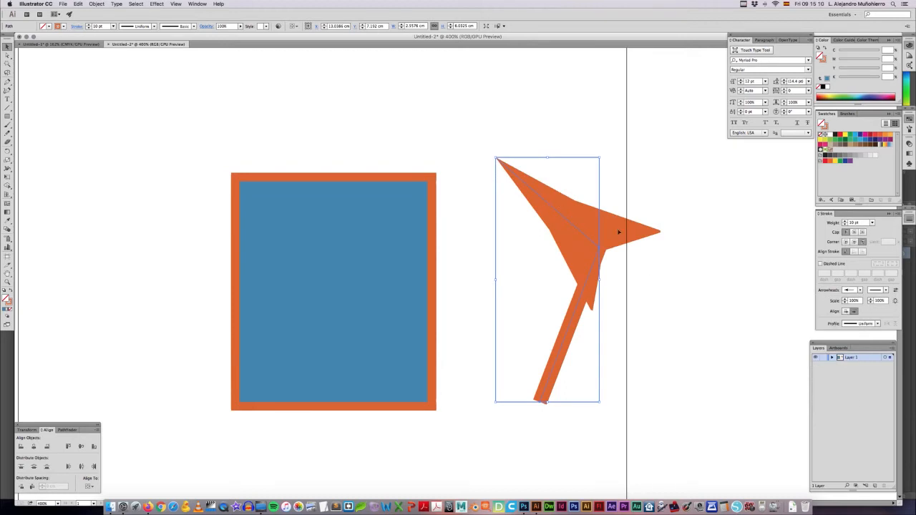
Step: Reduce the angled path's stroke weight to 2 pt, keeping the butt cap after trying the projecting cap
click(862, 232)
click(847, 234)
click(845, 225)
click(845, 225)
click(845, 225)
click(845, 225)
click(845, 225)
click(845, 225)
click(845, 225)
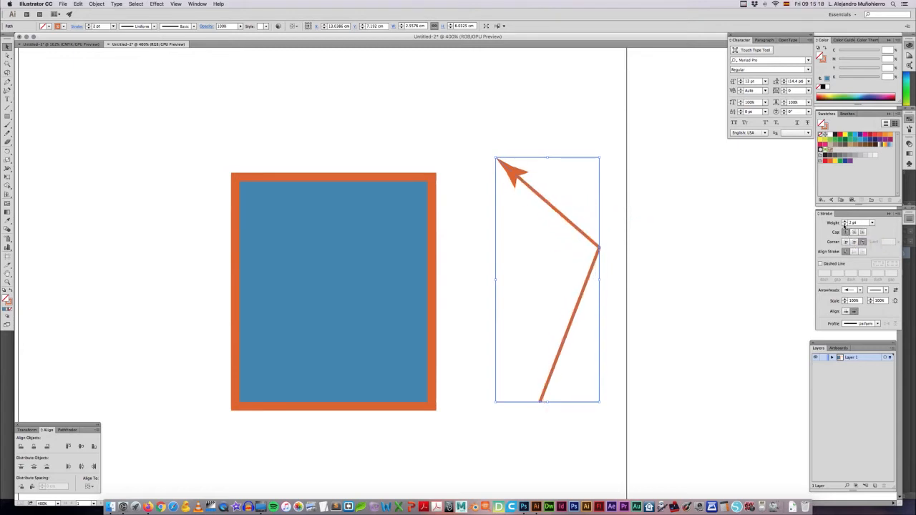
click(845, 226)
click(845, 222)
Step: Apply a feathered arrow-tail arrowhead to the end point of the angled path
click(558, 193)
click(526, 185)
click(887, 290)
drag(885, 310, 883, 343)
click(864, 341)
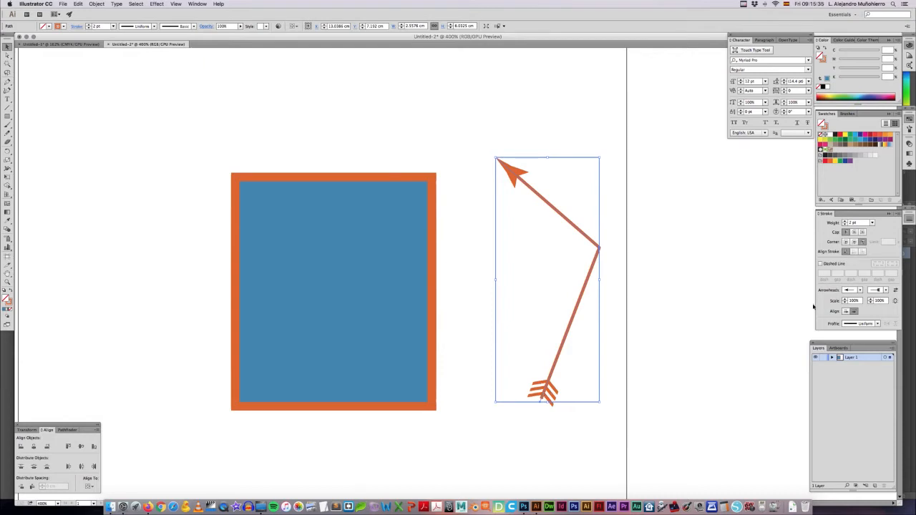
Step: Swap the angled path's start and end arrowheads back and forth to compare both directions
click(895, 290)
click(895, 291)
click(895, 291)
click(894, 291)
Step: Delete the angled path and move the blue rectangle about 3.6 cm to the right
key(Delete)
click(399, 268)
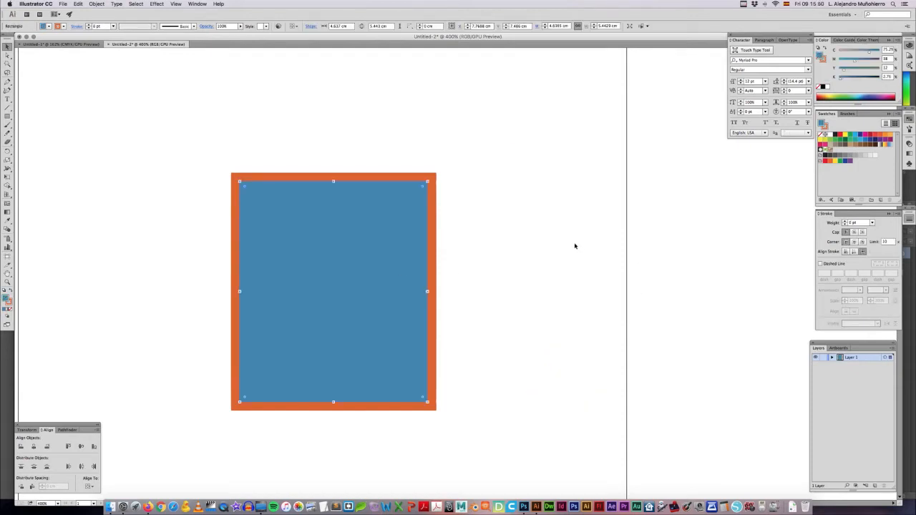
drag(391, 262, 526, 263)
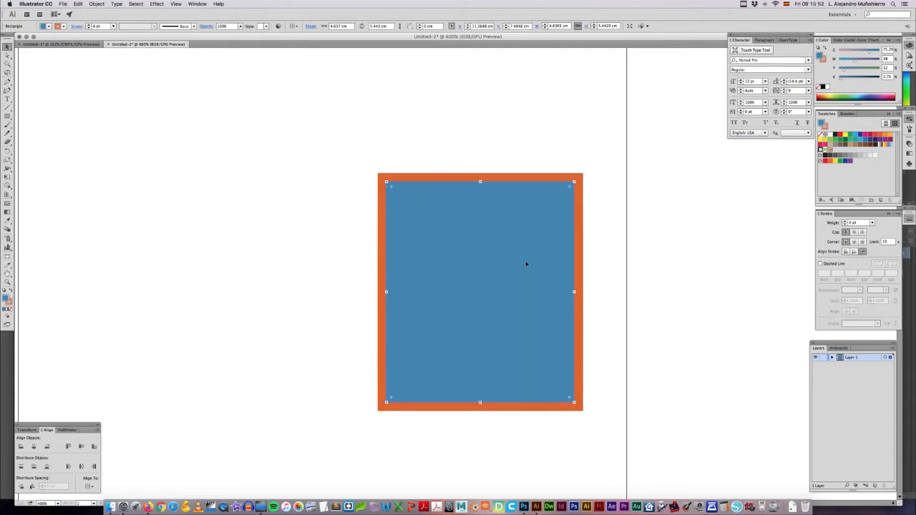
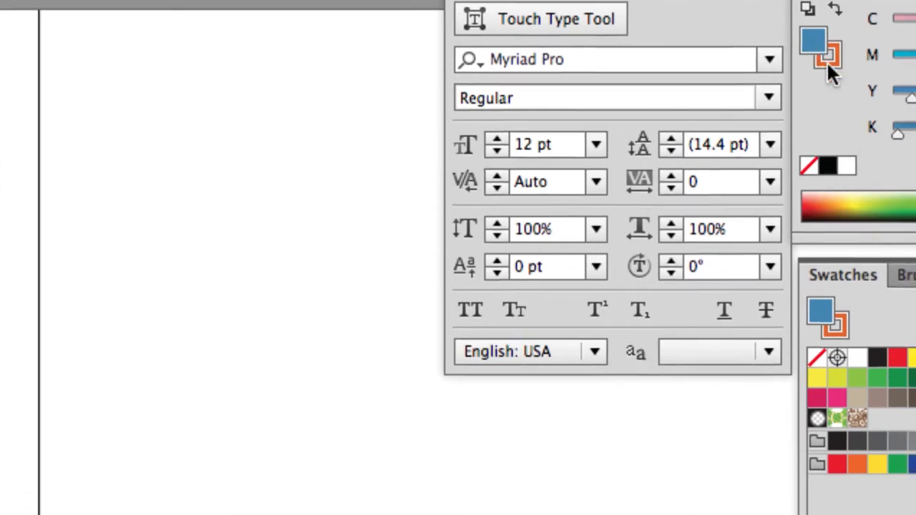
Step: Try removing the orange stroke from the blue rectangle, and undo the change
click(828, 61)
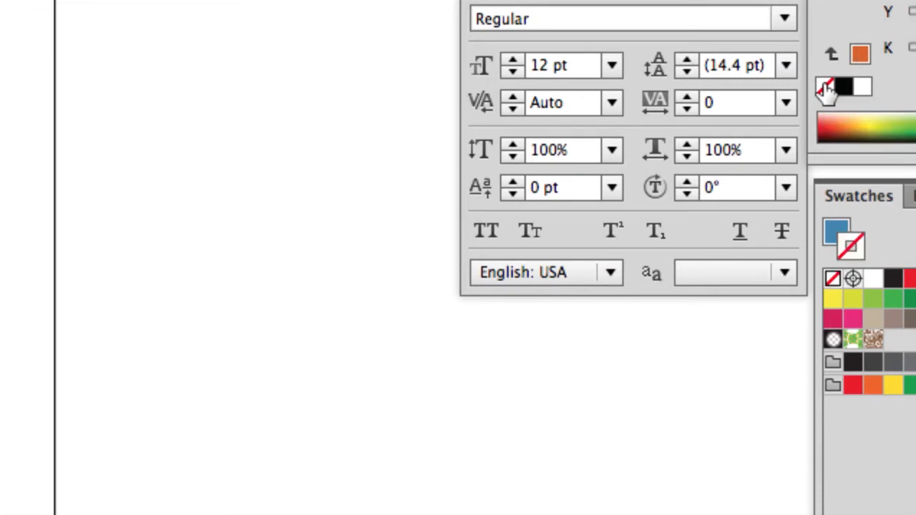
click(826, 87)
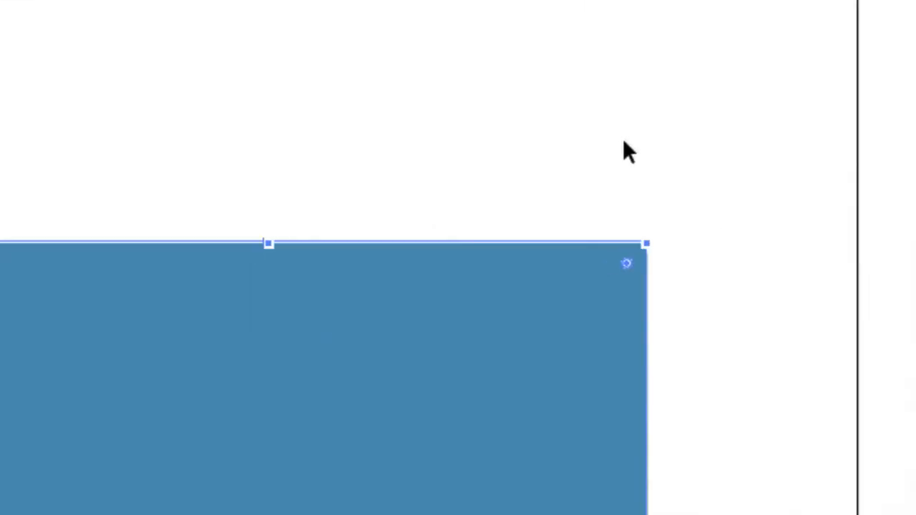
click(609, 143)
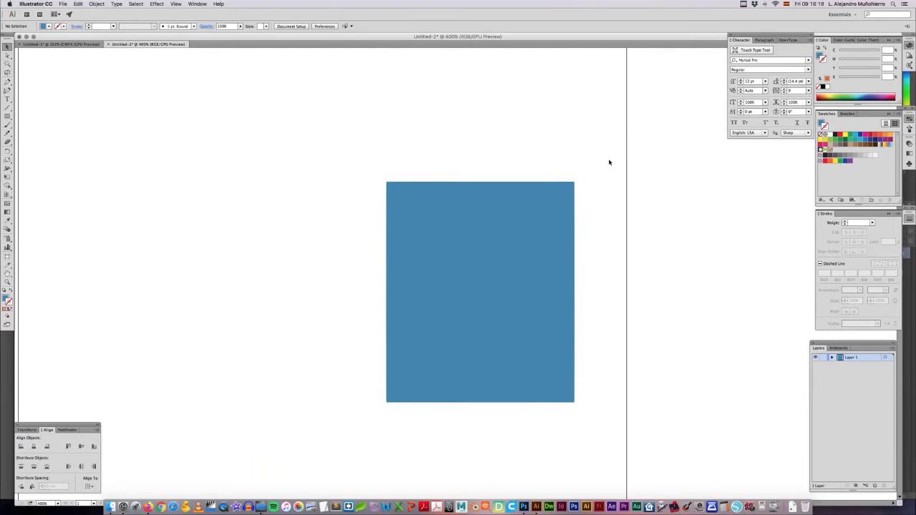
key(cmd+z)
Step: Try removing the blue fill from the rectangle so only its orange stroke remains, and undo the change
click(820, 58)
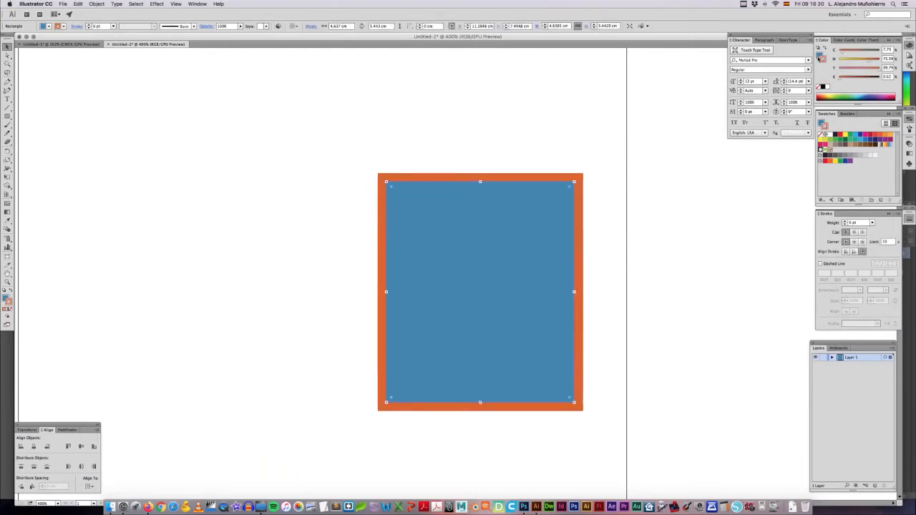
click(821, 88)
click(540, 109)
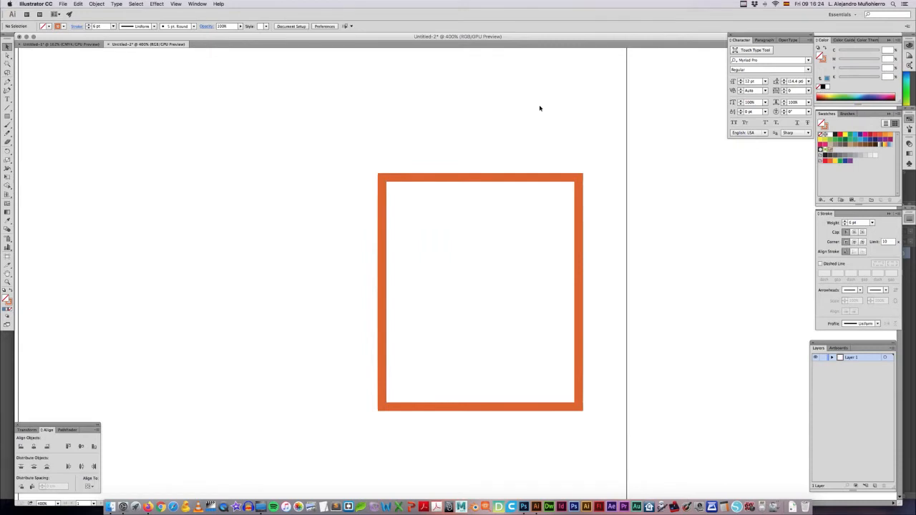
key(z)
key(super+z)
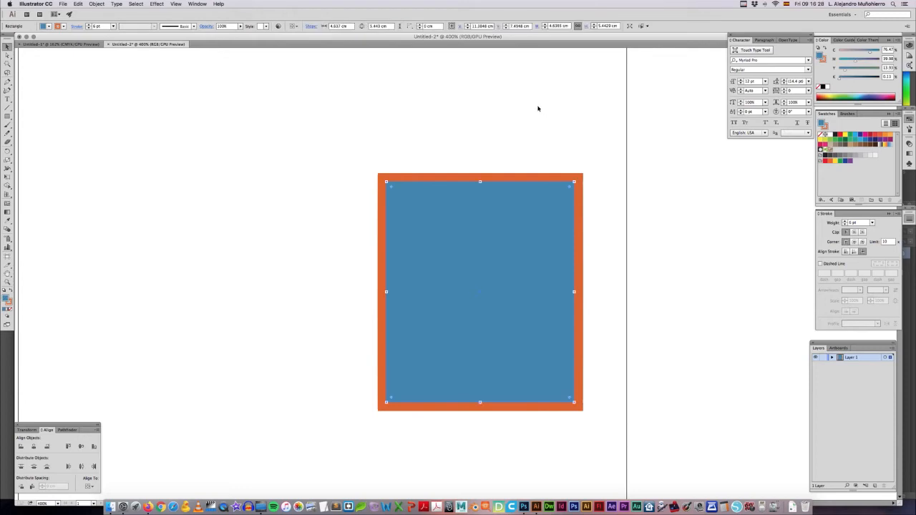
Step: Delete the blue rectangle with the orange stroke to clear the artboard
key(super+minus)
drag(431, 120, 532, 110)
drag(561, 268, 444, 266)
key(Delete)
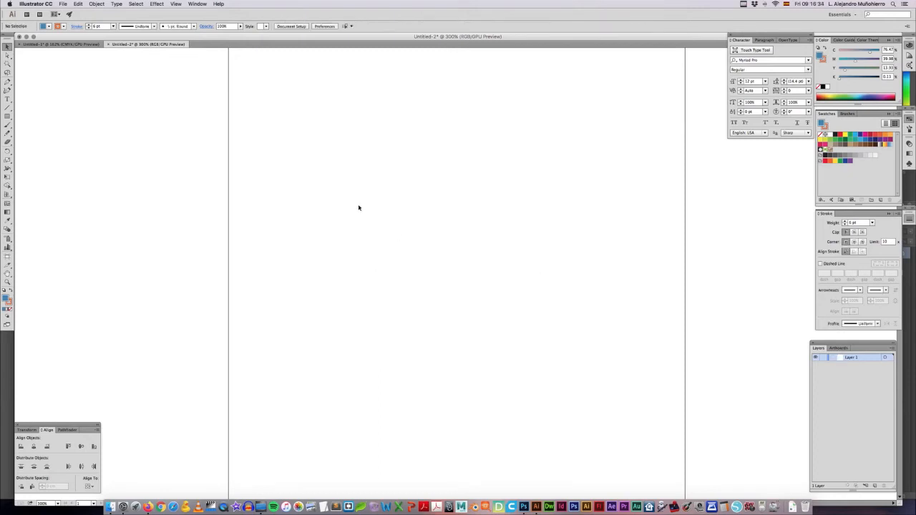
Step: Draw a rounded rectangle about 4.6 × 4.7 cm near the middle of the artboard with the Rounded Rectangle tool
drag(7, 116, 38, 127)
mouse_move(356, 170)
mouse_down()
mouse_move(454, 268)
mouse_move(497, 292)
mouse_move(497, 312)
mouse_up()
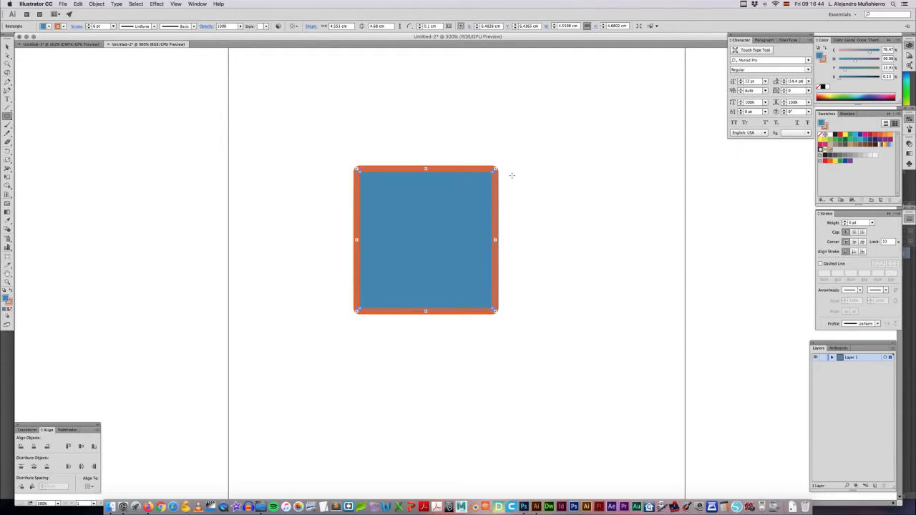
key(v)
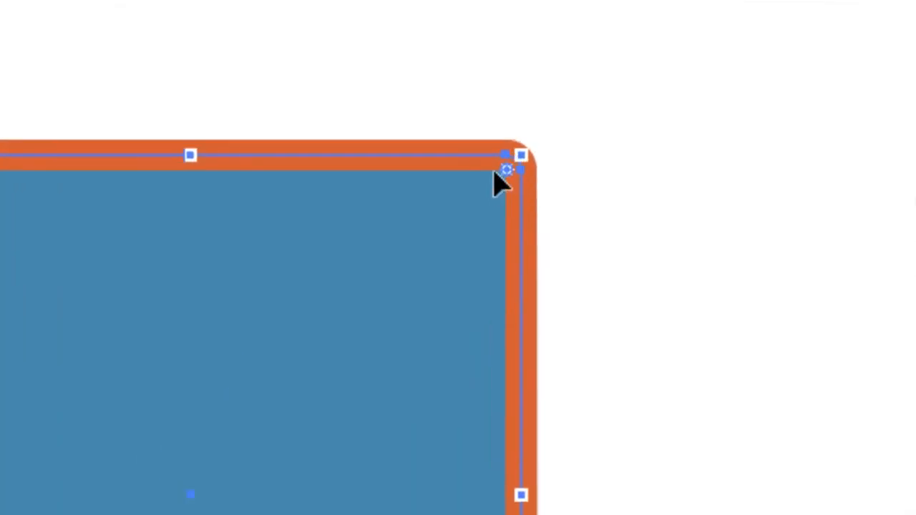
Step: Round the rounded rectangle's corners to about 0.5 cm and enlarge it to about 4.7 × 4.8 cm
drag(507, 170, 478, 198)
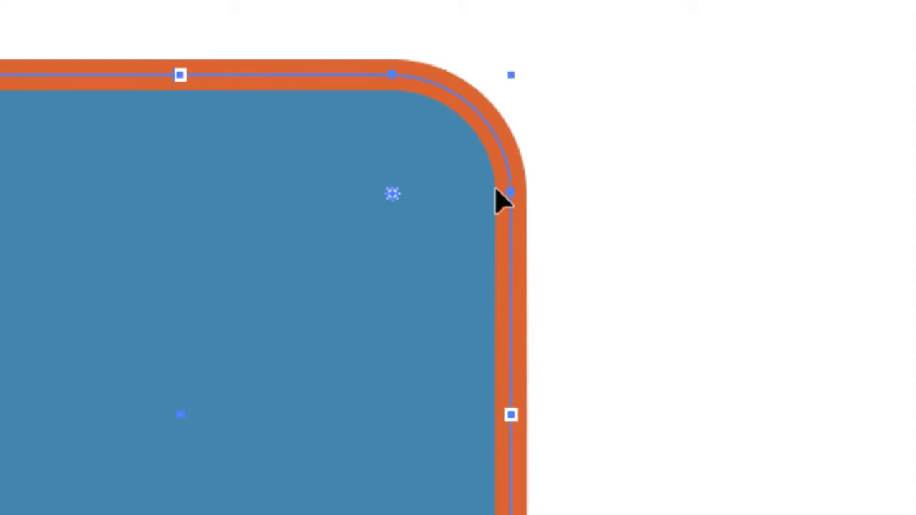
mouse_move(478, 191)
mouse_down()
mouse_move(493, 198)
mouse_move(487, 184)
mouse_up()
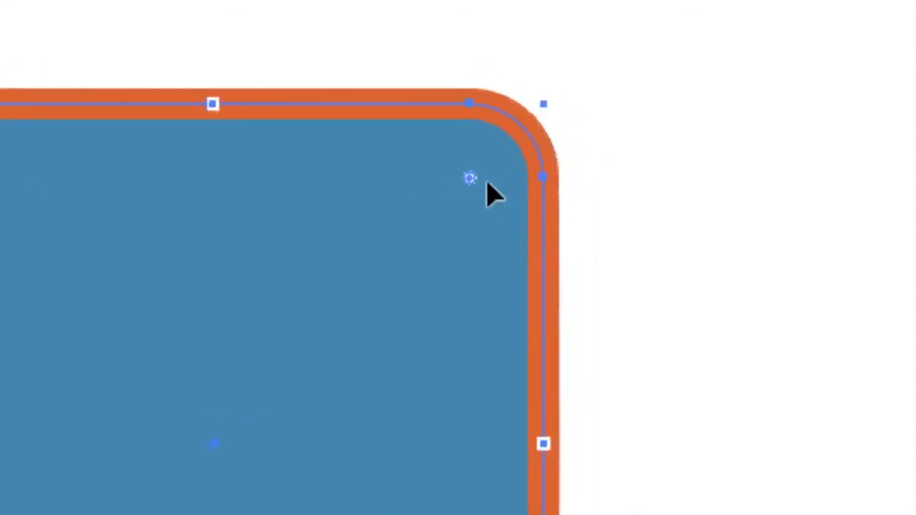
drag(544, 104, 548, 105)
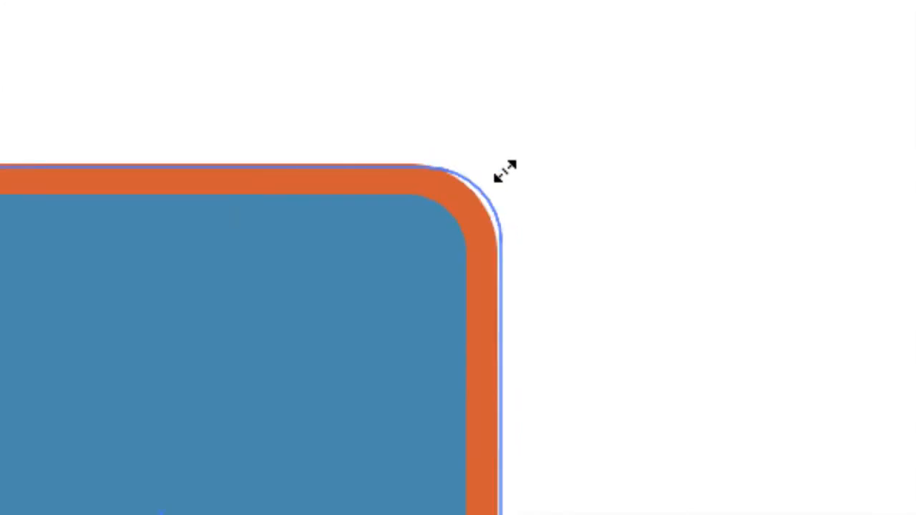
drag(506, 171, 506, 171)
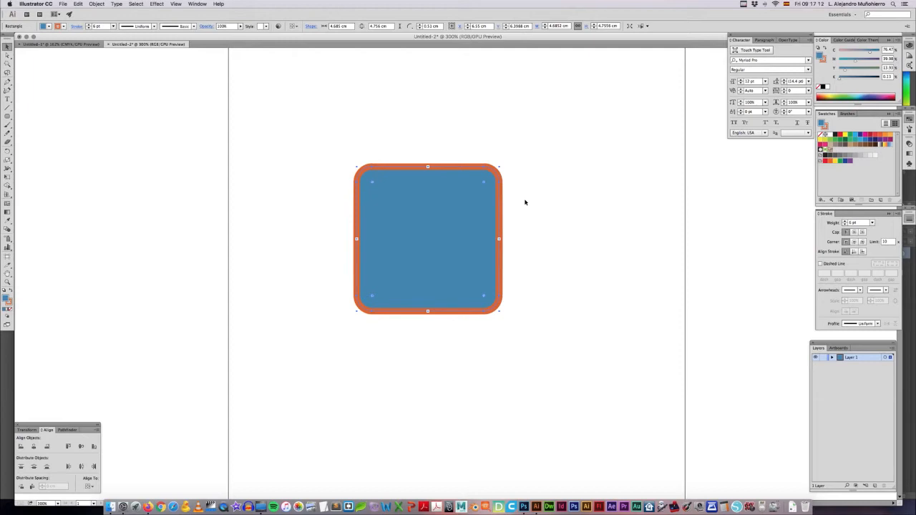
Step: Delete the rounded rectangle from the artboard
click(278, 172)
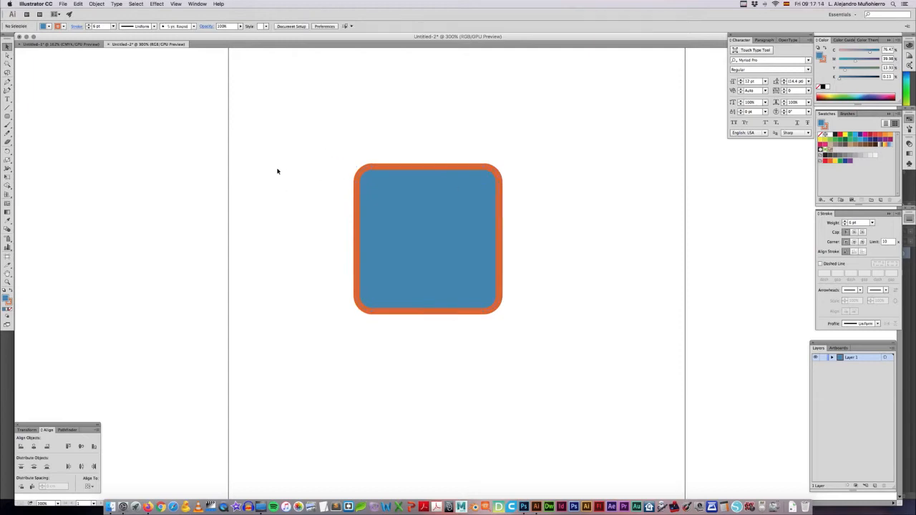
click(397, 214)
key(Delete)
Step: Draw a near-square rectangle about 5 × 5.1 cm and round its corners to about 1.1 cm
drag(7, 117, 55, 136)
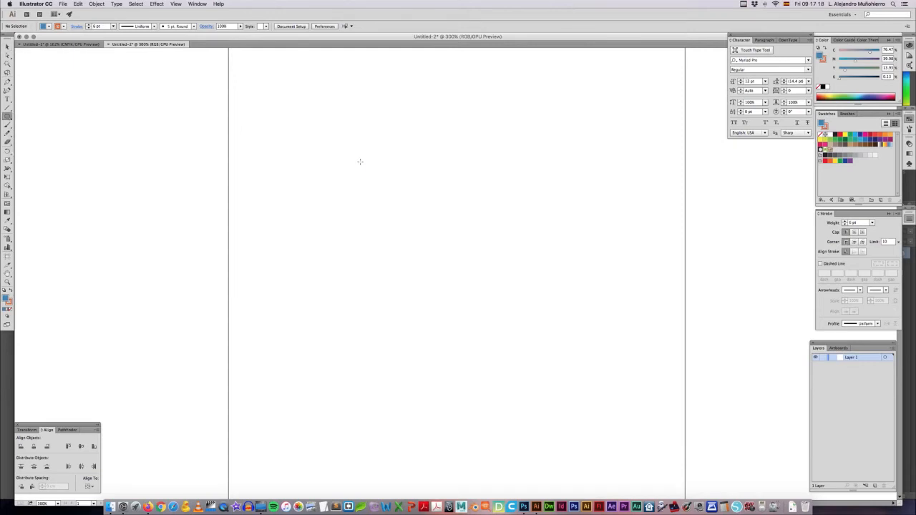
drag(359, 161, 514, 317)
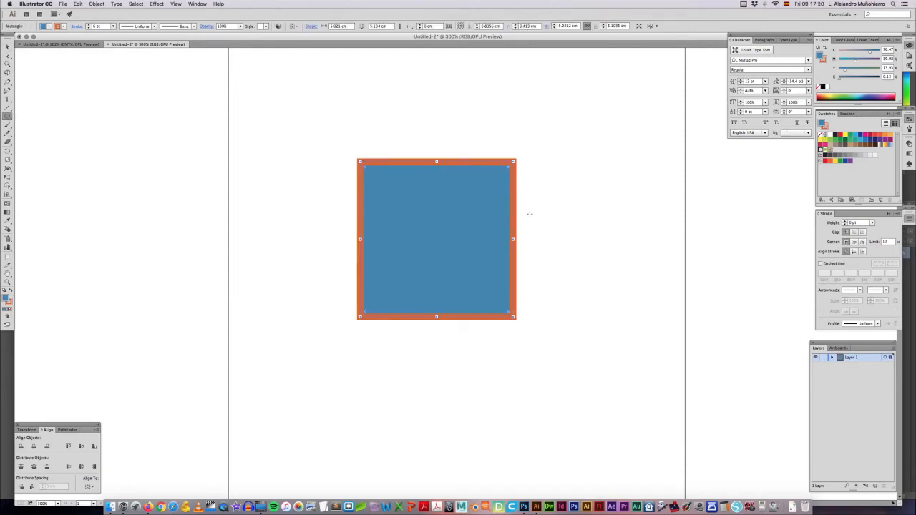
key(v)
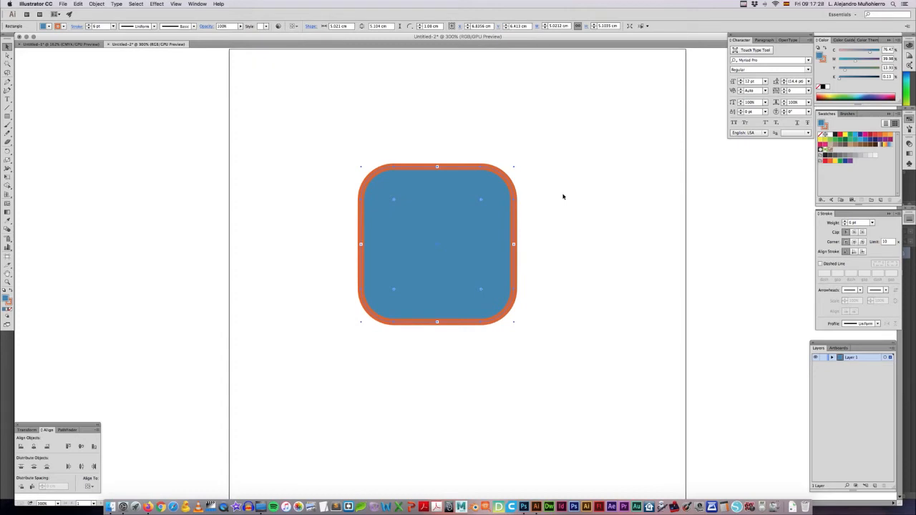
Step: Delete the rounded shape and draw a square of about 3.8 × 3.8 cm with the Rectangle tool
key(Delete)
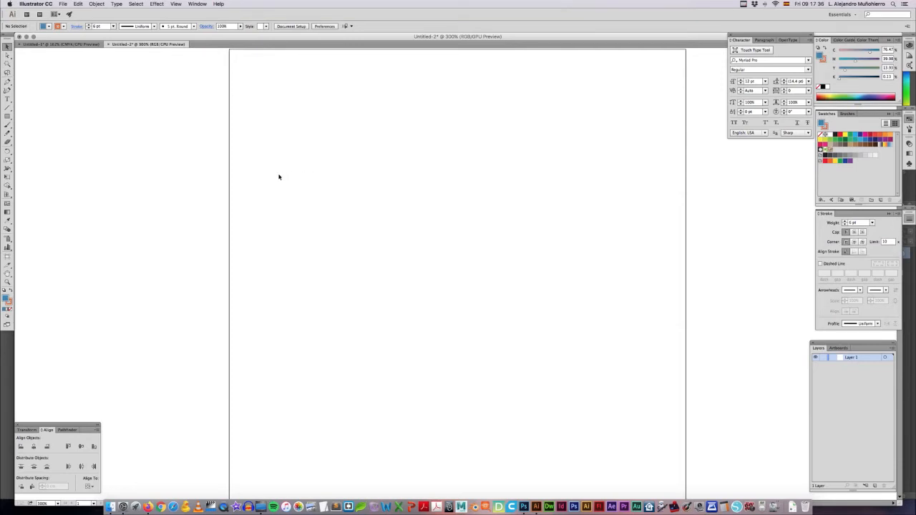
key(m)
drag(397, 175, 513, 288)
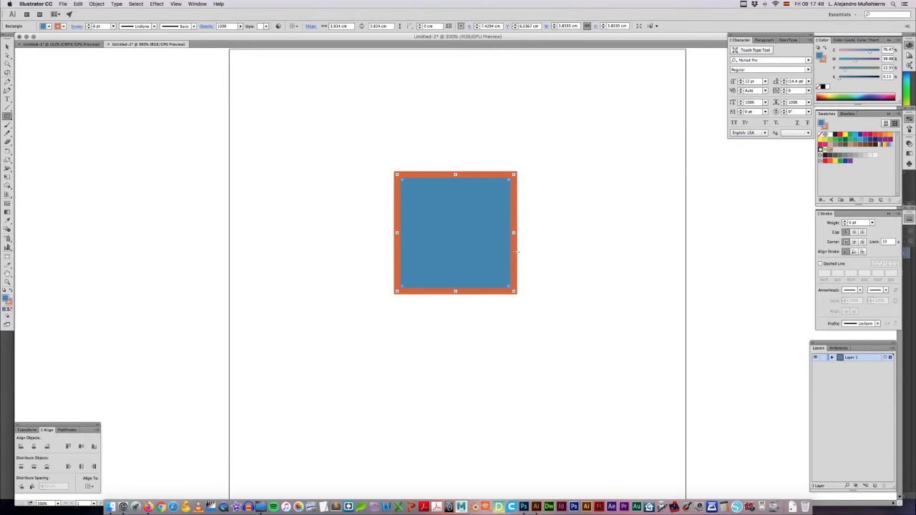
key(v)
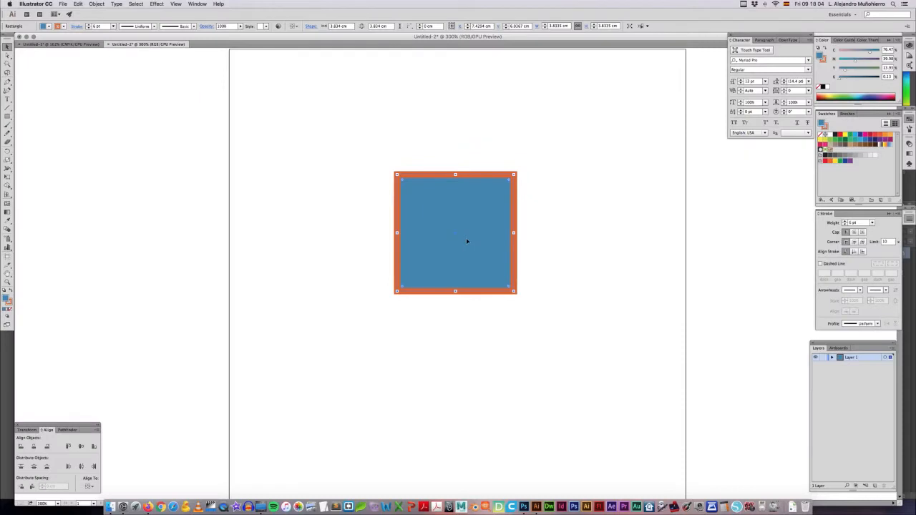
Step: Delete the square and draw a horizontal rectangle about 4.6 × 3.3 cm in its place
key(Delete)
click(7, 117)
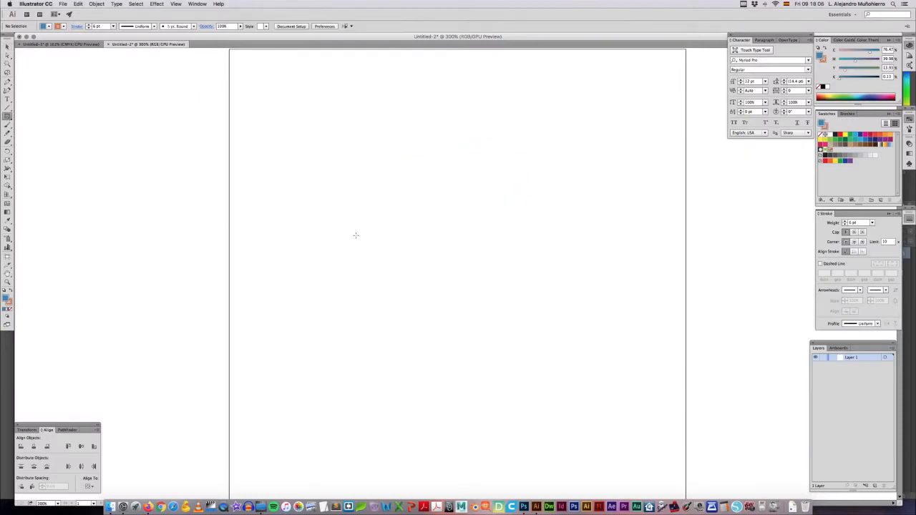
drag(354, 233, 498, 335)
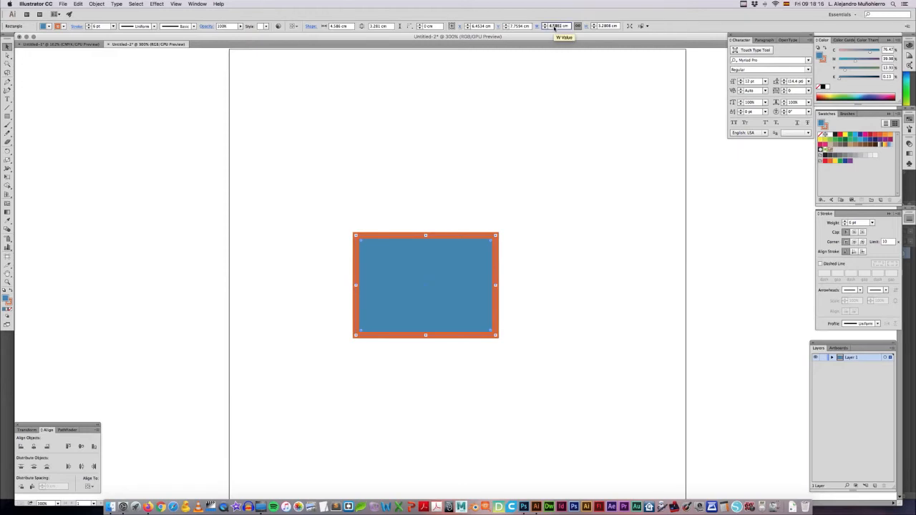
Step: Set the rectangle's width to 5 cm and its height to 5 cm with width and height proportions constrained
text(6)
key(Return)
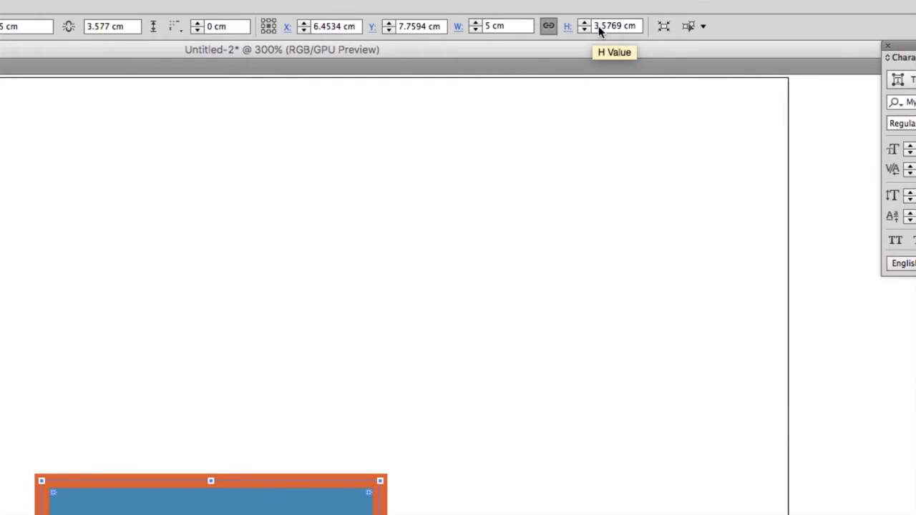
click(599, 26)
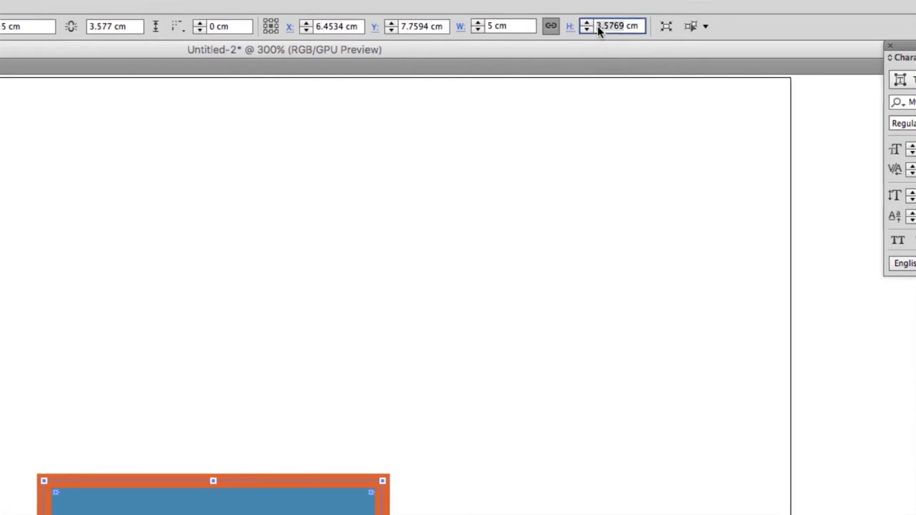
text(5)
key(Return)
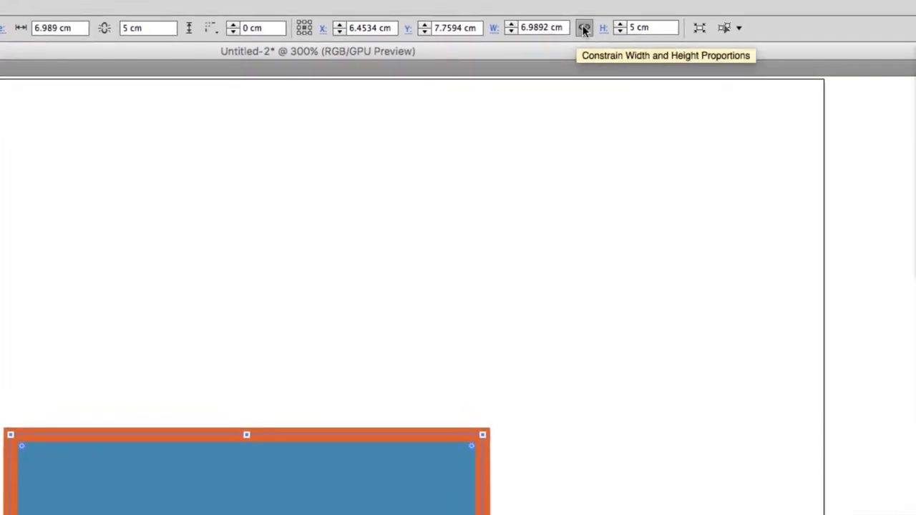
Step: Unlink the rectangle's width and height proportions and set its width to 5 cm
click(583, 28)
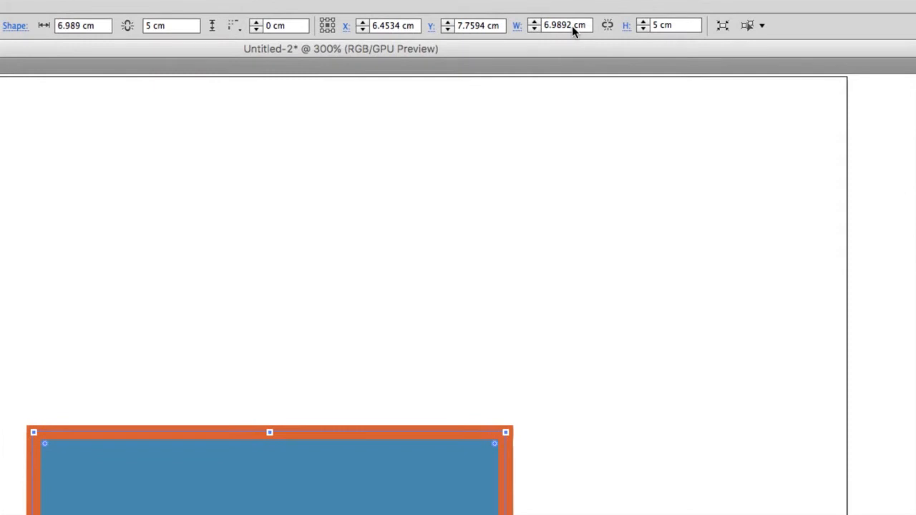
double_click(572, 26)
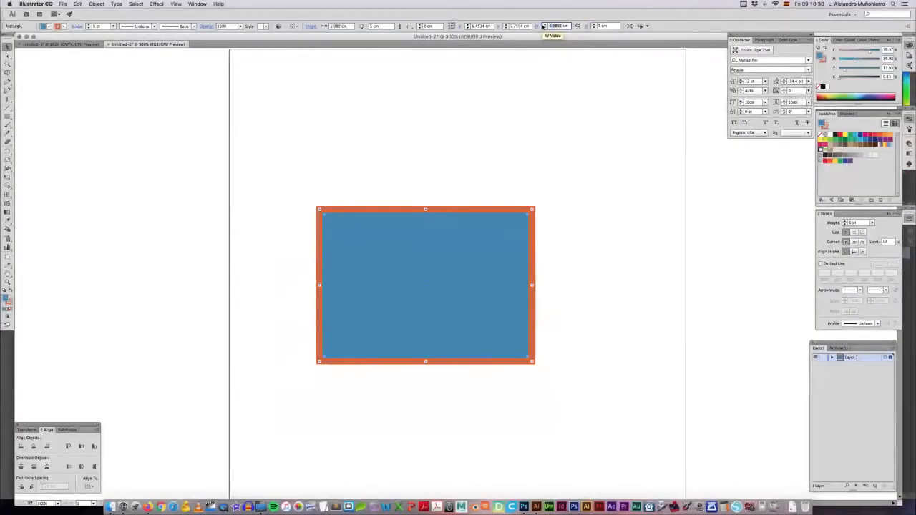
text(5)
key(Return)
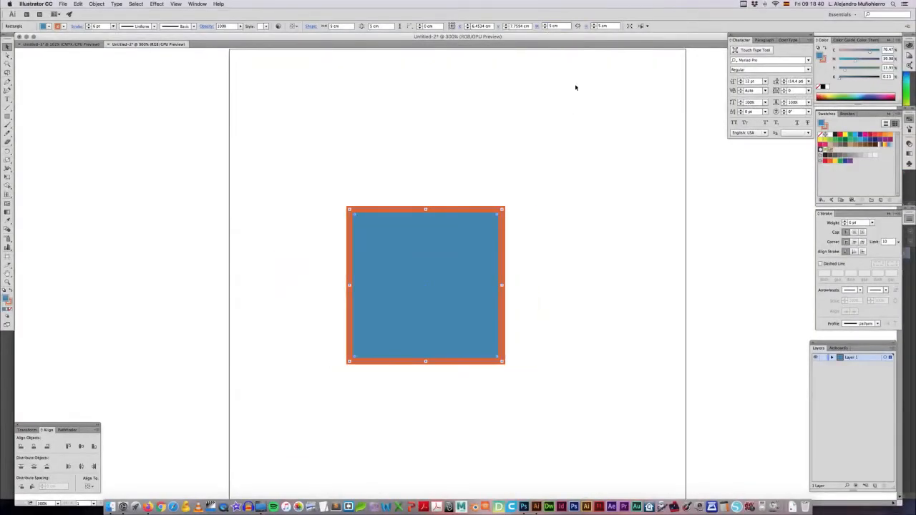
Step: Move the square about 2.5 cm left and 2.6 cm up on the artboard
click(542, 123)
click(435, 269)
drag(426, 231, 350, 151)
Step: Draw an ellipse about 7.1 × 5.4 cm and place it just to the right of the square
drag(7, 116, 43, 118)
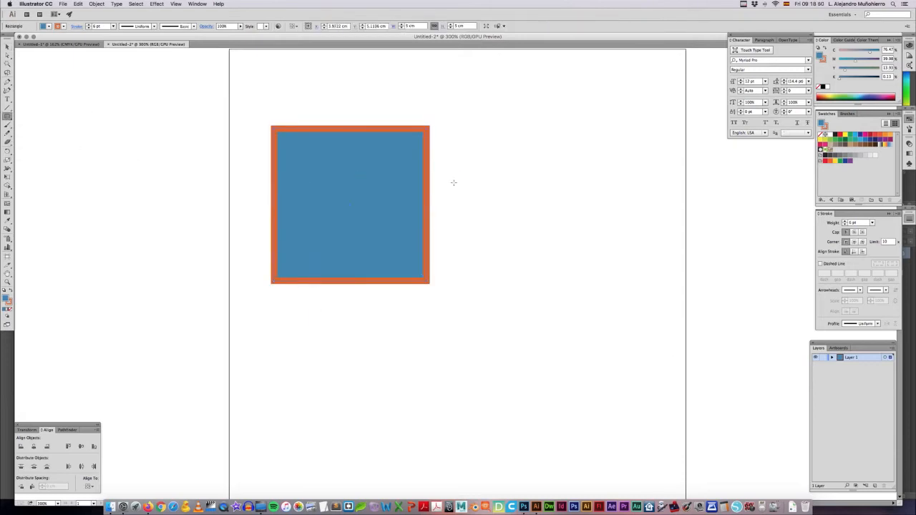
drag(476, 169, 692, 332)
key(v)
drag(608, 276, 544, 247)
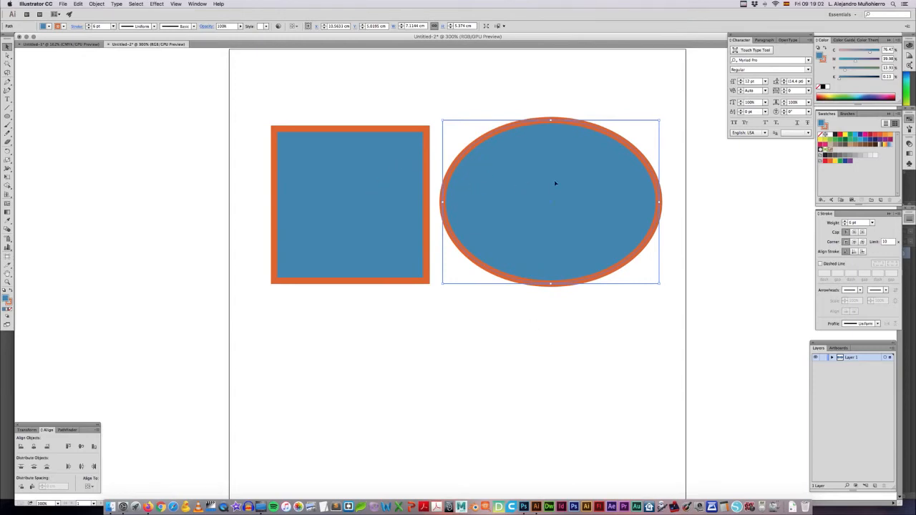
Step: Fill the ellipse with CMYK Red and lower the fill's magenta to 17% for a golden yellow
click(840, 135)
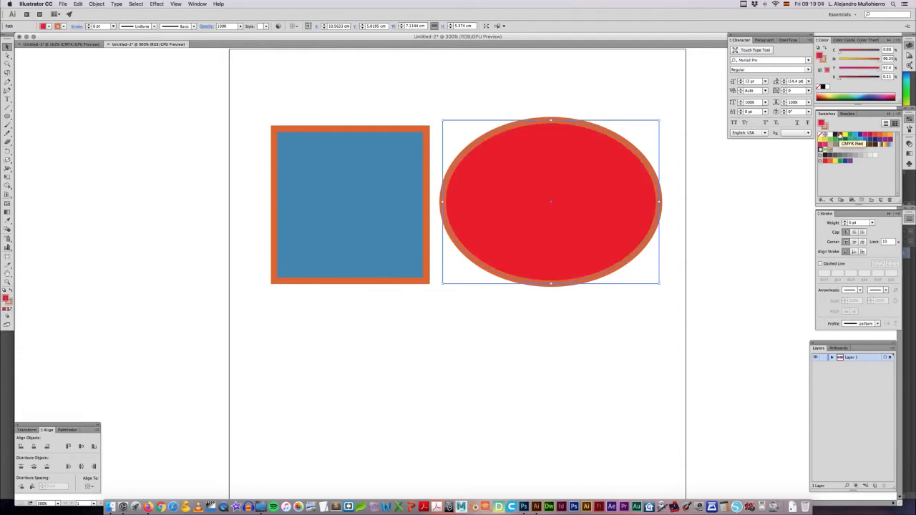
drag(860, 61, 846, 62)
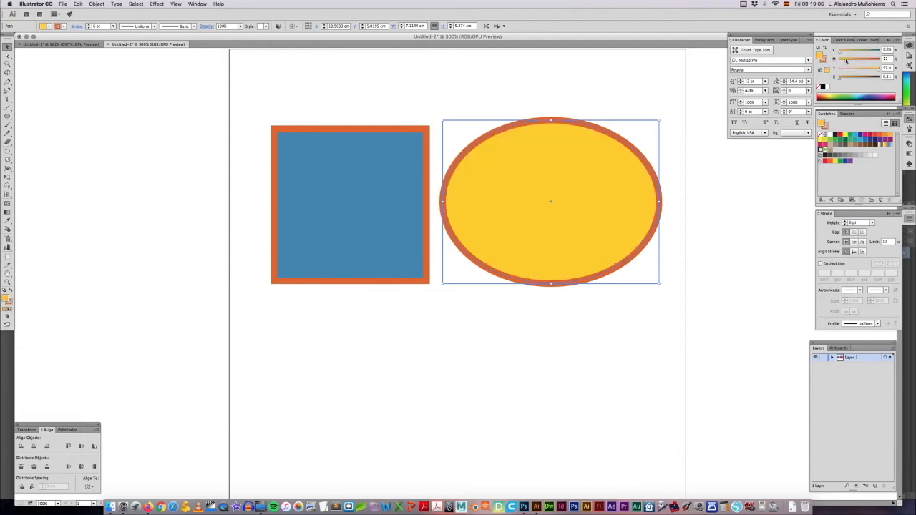
Step: Darken the ellipse's stroke with 47% black and 27% yellow, and remove the stroke
click(828, 65)
mouse_move(840, 79)
mouse_down()
mouse_move(859, 80)
mouse_move(850, 70)
mouse_up()
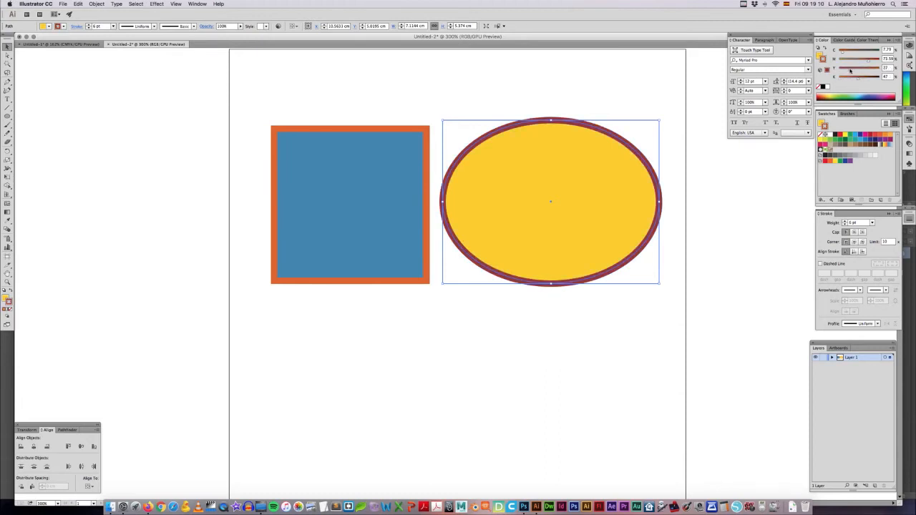
click(821, 86)
click(591, 94)
Step: Resize the yellow ellipse to about 5.8 × 4.4 cm from its upper-right corner
click(534, 178)
drag(659, 120, 620, 165)
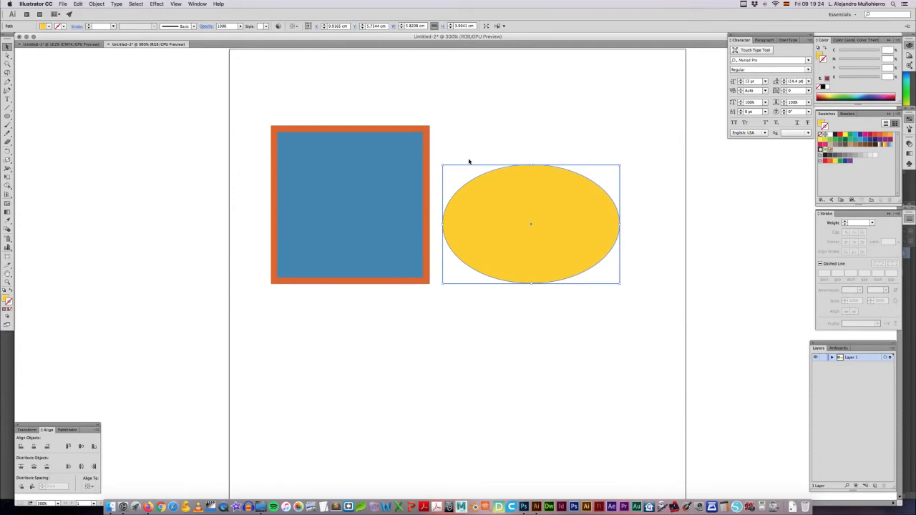
mouse_move(619, 166)
mouse_down()
mouse_move(586, 195)
mouse_move(571, 147)
mouse_move(592, 178)
mouse_move(619, 150)
mouse_up()
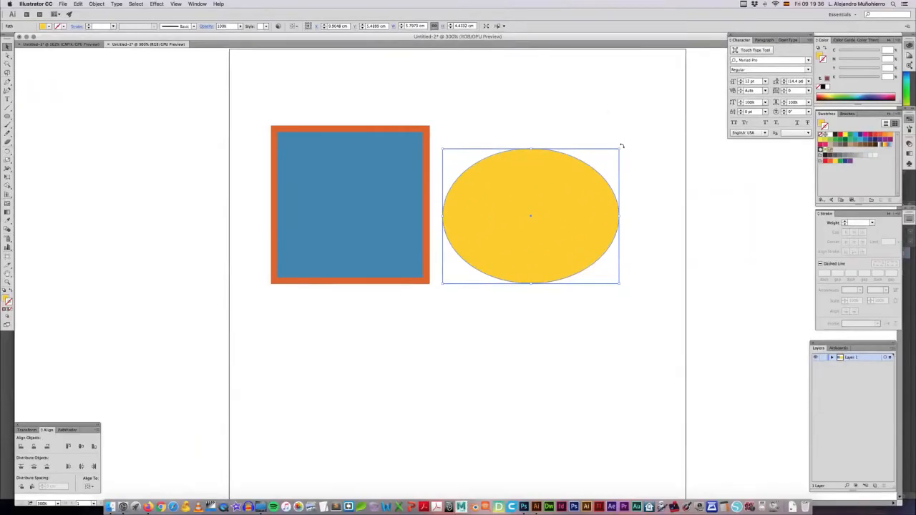
Step: Rotate the yellow ellipse 90° so it stands upright and shift it slightly up and to the right
drag(621, 146, 534, 102)
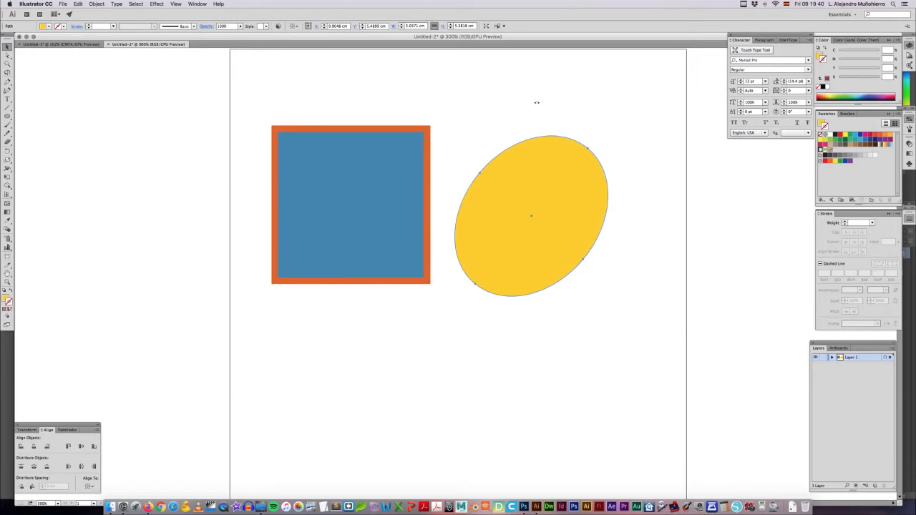
drag(536, 102, 591, 264)
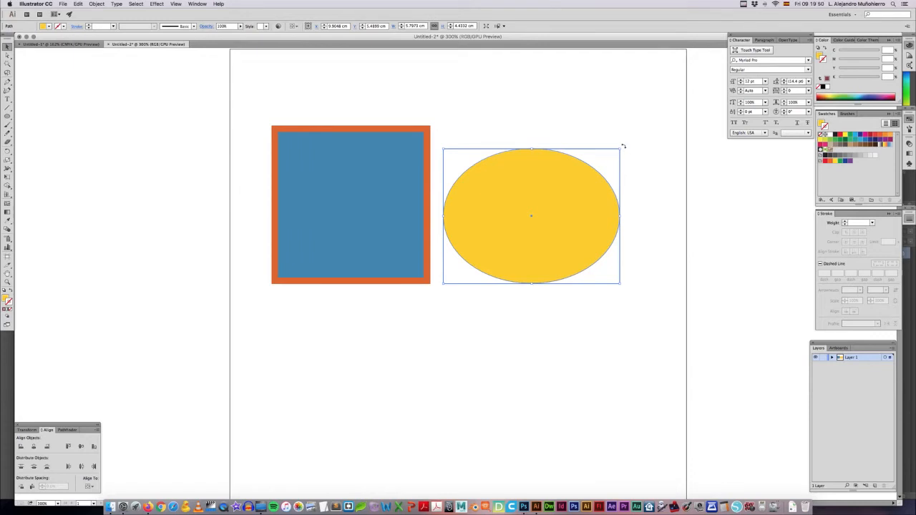
drag(624, 146, 613, 136)
drag(597, 131, 494, 115)
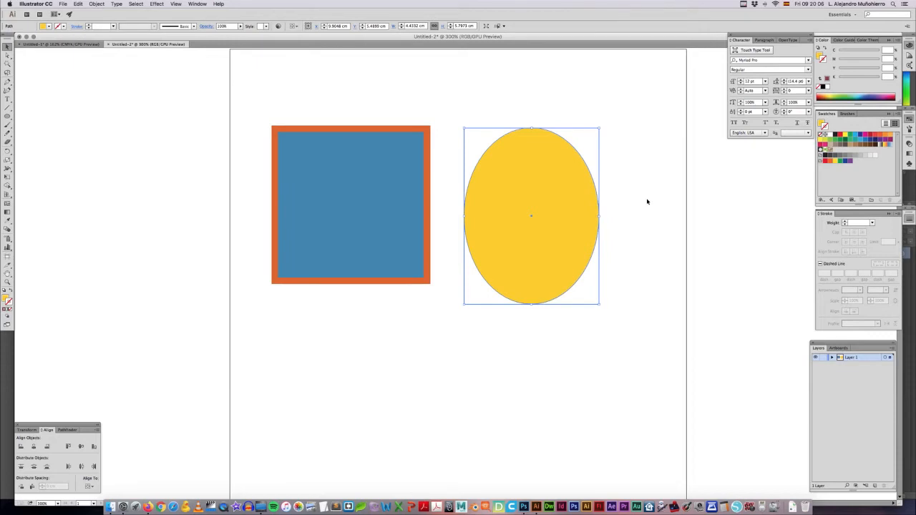
drag(554, 199, 568, 181)
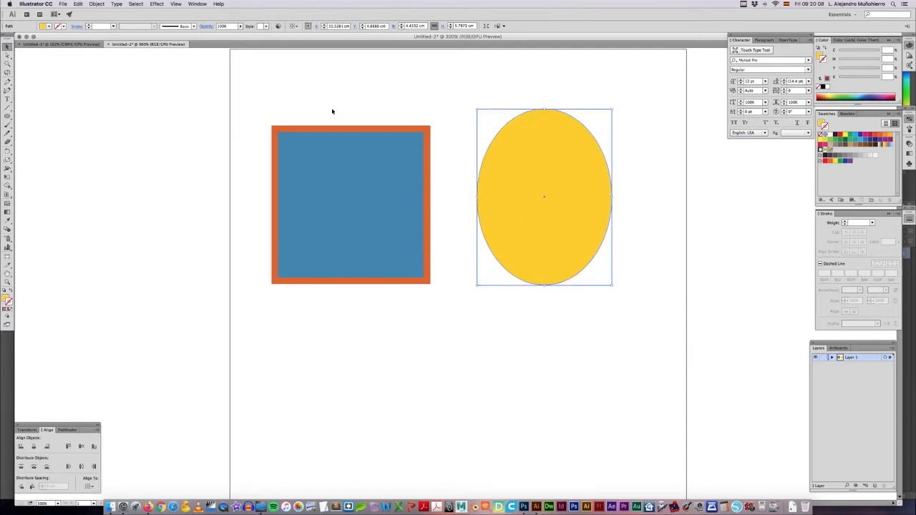
Step: Draw a hexagon about 4.6 × 3.9 cm with the Polygon tool and place it below the ellipse
click(8, 115)
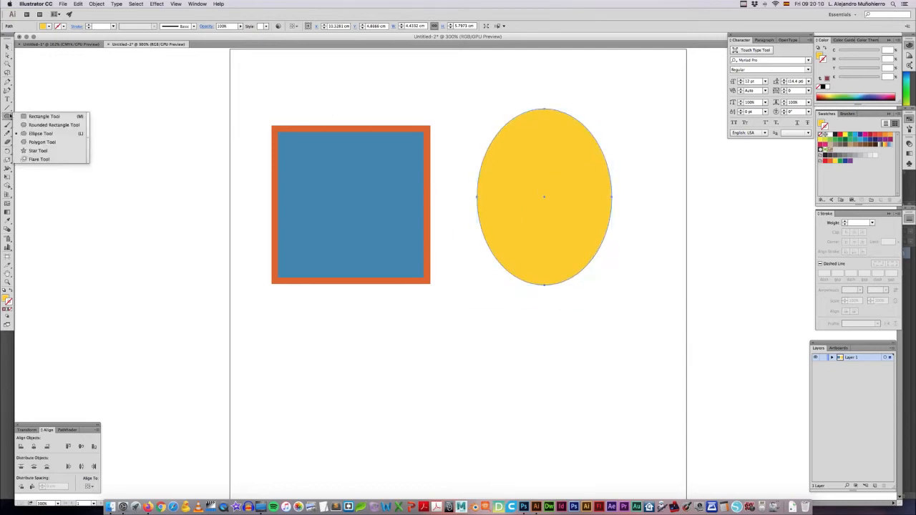
click(43, 143)
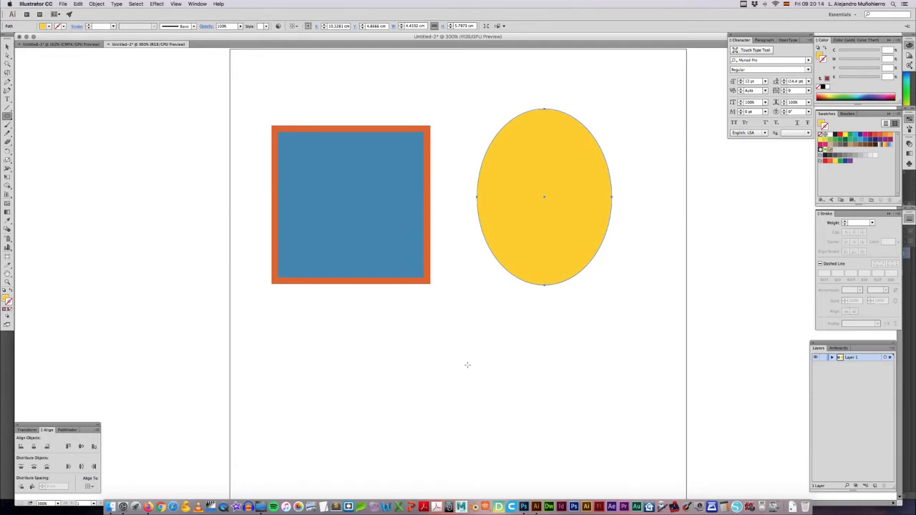
scroll(467, 365, down, 3)
drag(446, 291, 491, 347)
key(v)
drag(469, 302, 527, 327)
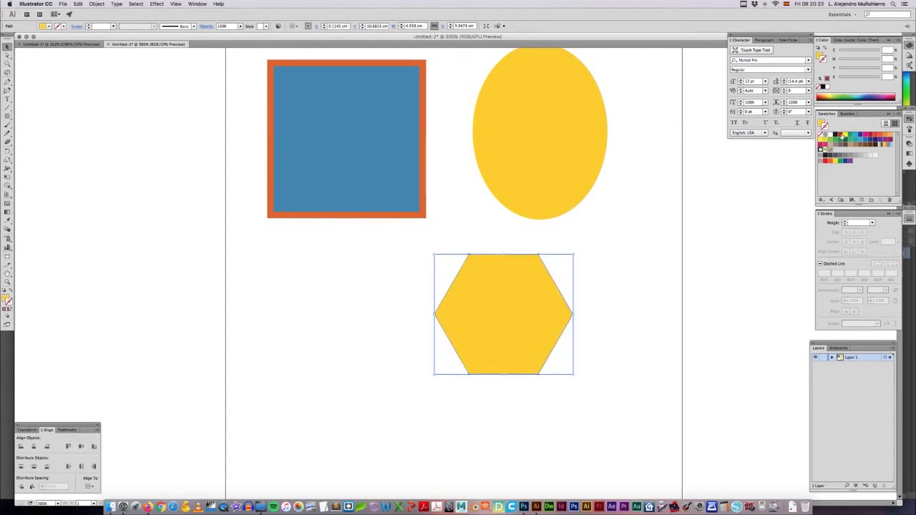
Step: Give the hexagon a 4 pt light blue stroke and move it directly below the square
click(843, 136)
click(828, 131)
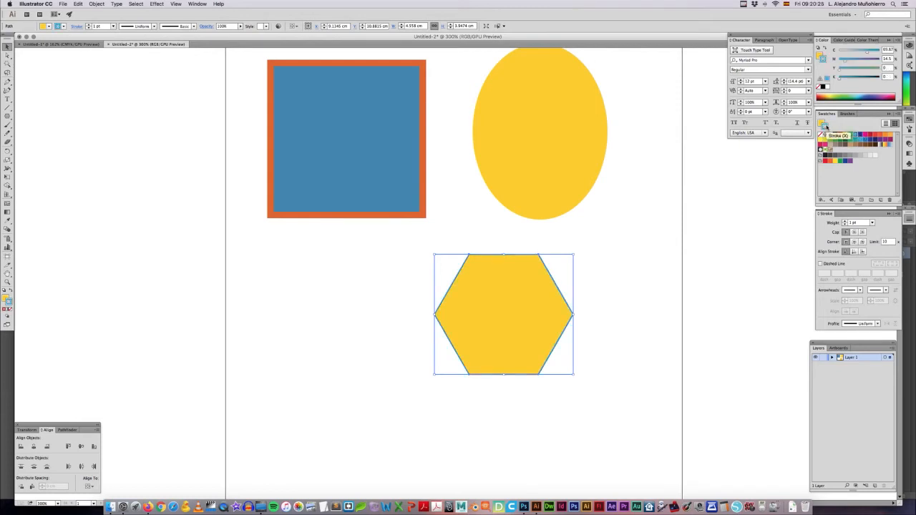
click(845, 223)
click(845, 222)
click(845, 223)
click(587, 225)
drag(497, 301, 323, 292)
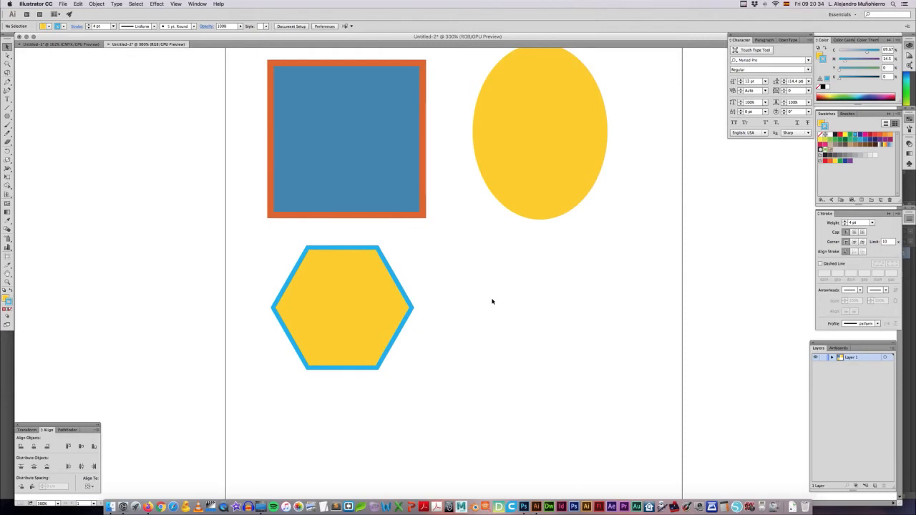
Step: Create a 12-sided polygon with a 2.279 cm radius and place it below the ellipse, beside the hexagon
click(7, 116)
click(44, 131)
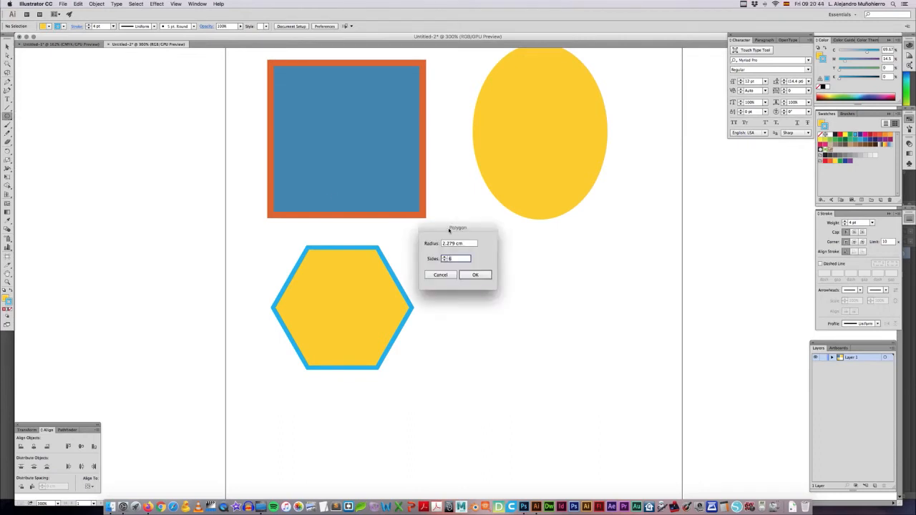
drag(447, 230, 458, 236)
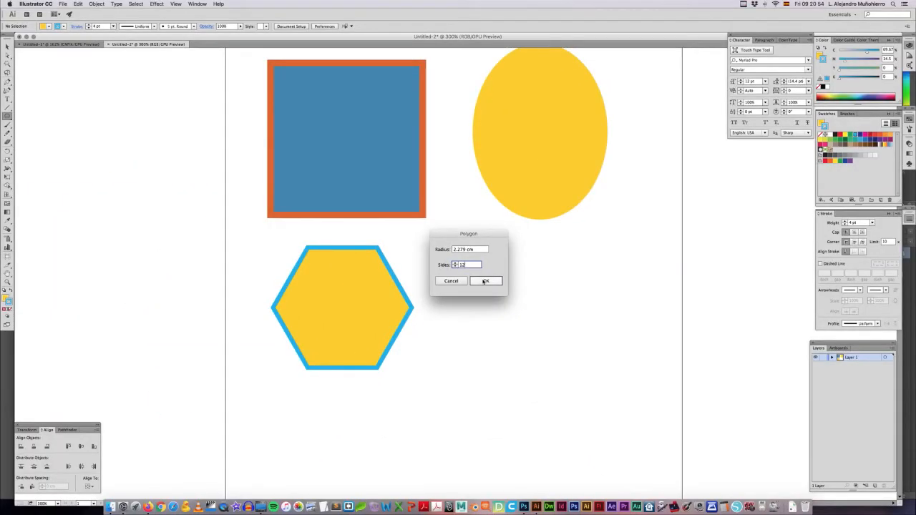
click(535, 298)
click(7, 46)
click(208, 189)
drag(93, 143, 527, 313)
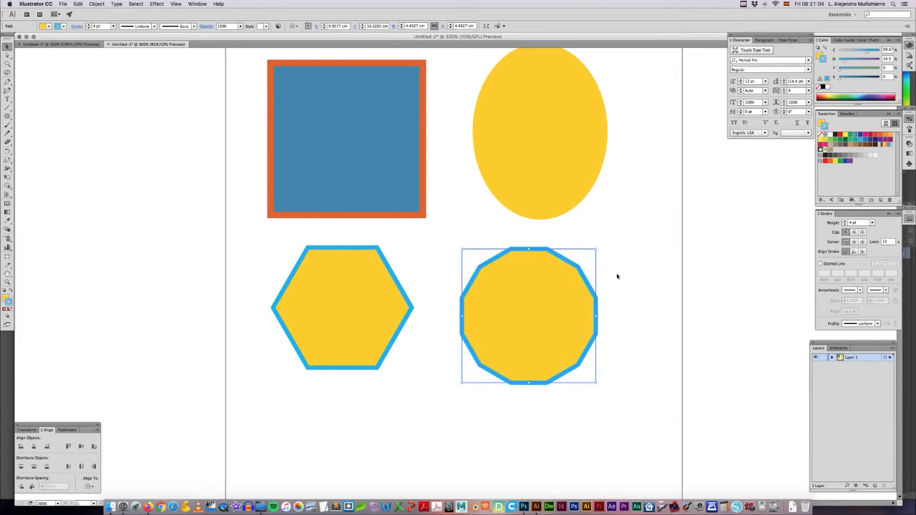
click(617, 276)
click(552, 305)
click(612, 300)
click(569, 317)
click(644, 298)
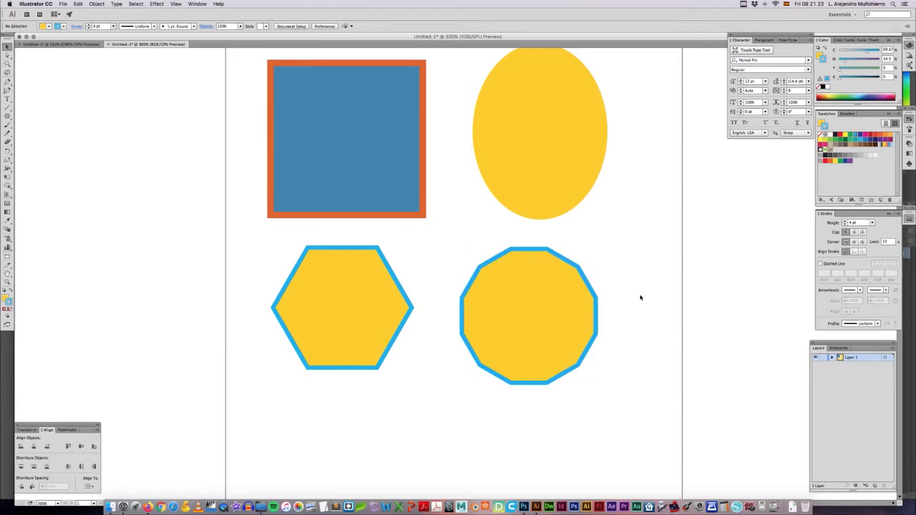
Step: Draw a five-pointed star about 4.1 × 3.9 cm across the artboard's right edge
drag(8, 116, 43, 149)
mouse_move(662, 235)
mouse_down()
mouse_move(720, 315)
mouse_move(695, 289)
mouse_move(703, 290)
mouse_up()
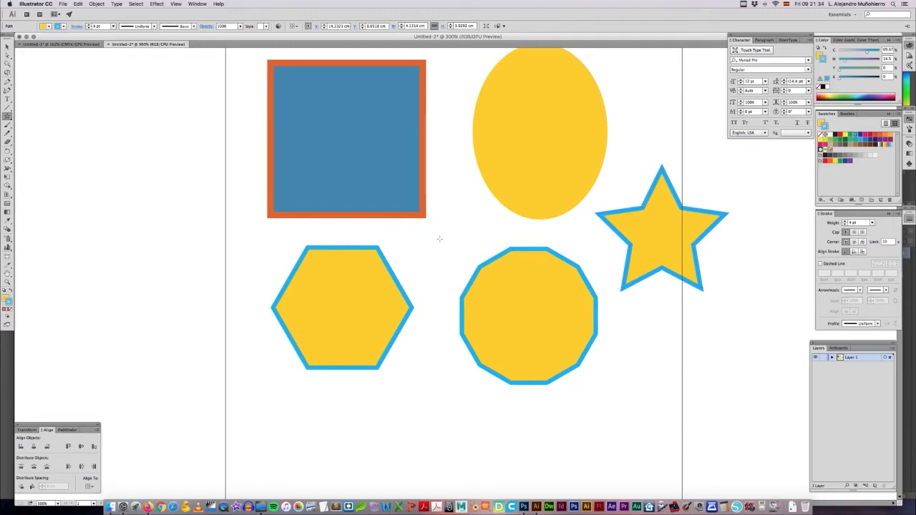
click(439, 238)
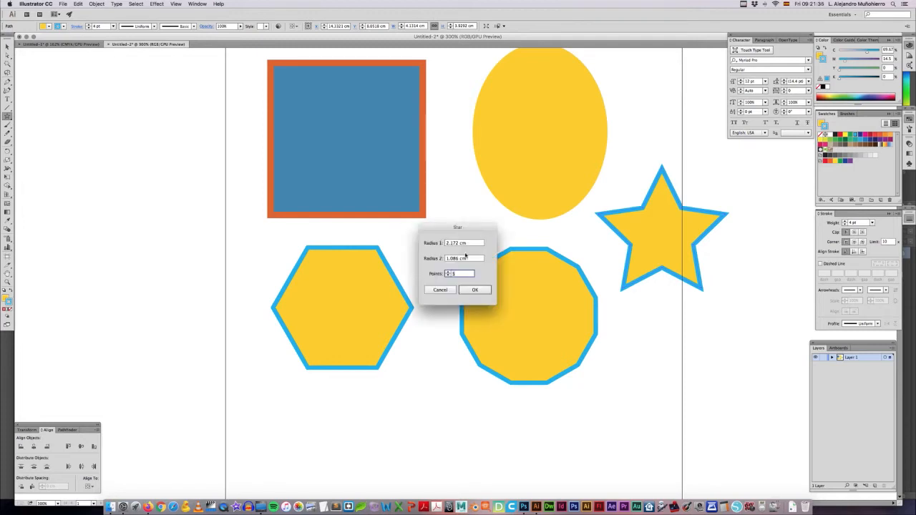
click(439, 290)
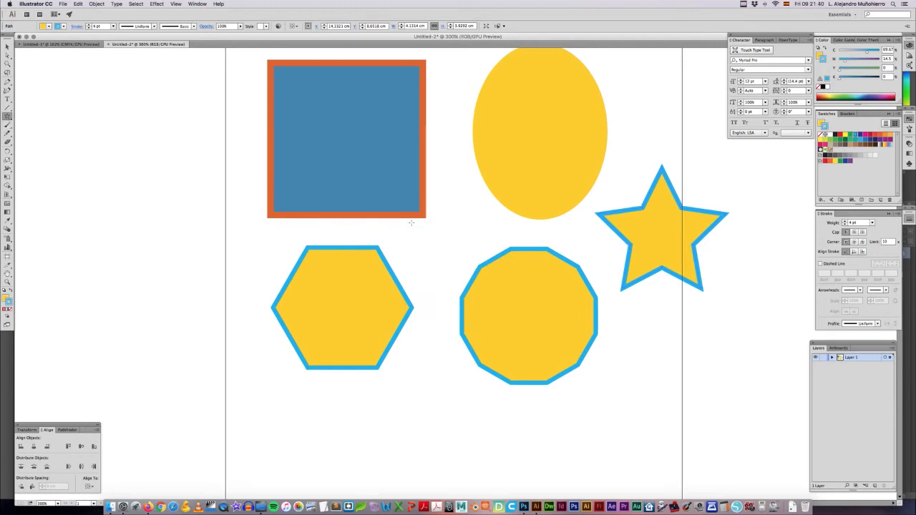
Step: Create an eight-pointed star with radii of 2.172 and 1.086 cm and move it outside the artboard's left edge
click(443, 236)
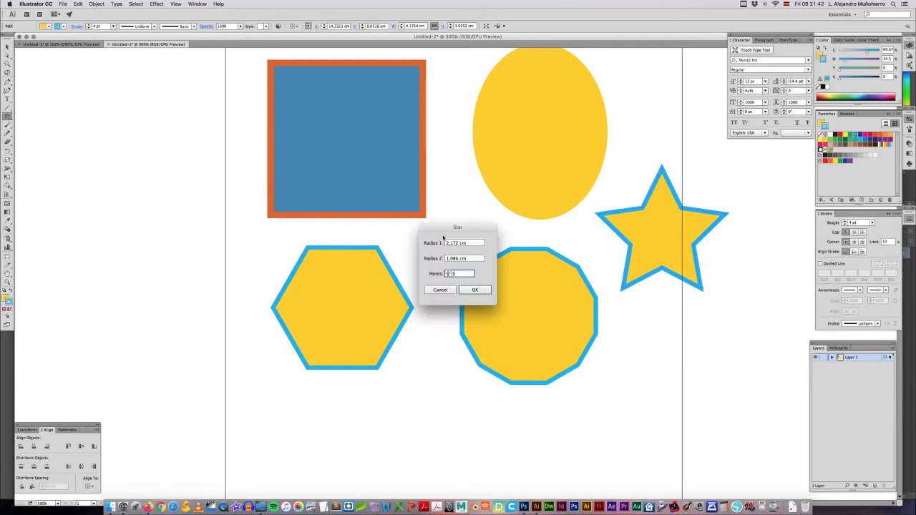
drag(444, 229, 437, 227)
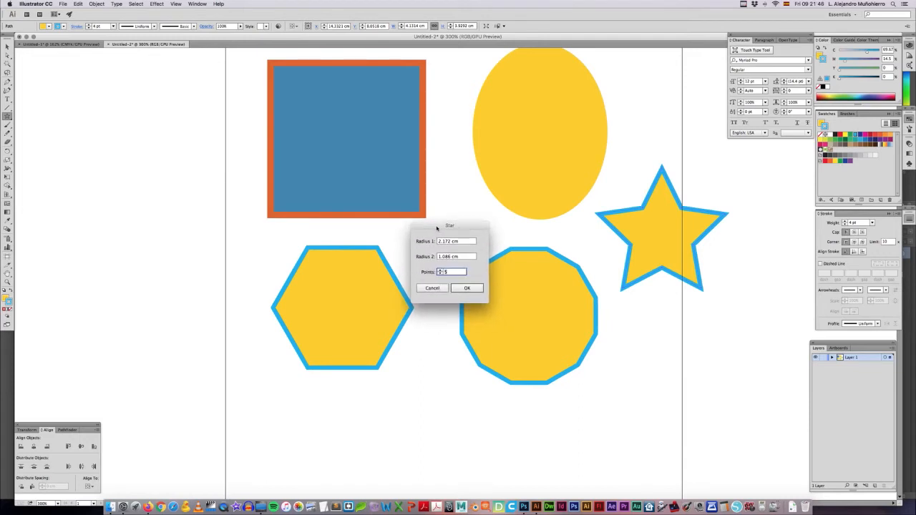
click(441, 271)
click(440, 271)
click(441, 271)
click(467, 288)
key(v)
click(434, 307)
drag(450, 240, 163, 248)
click(227, 239)
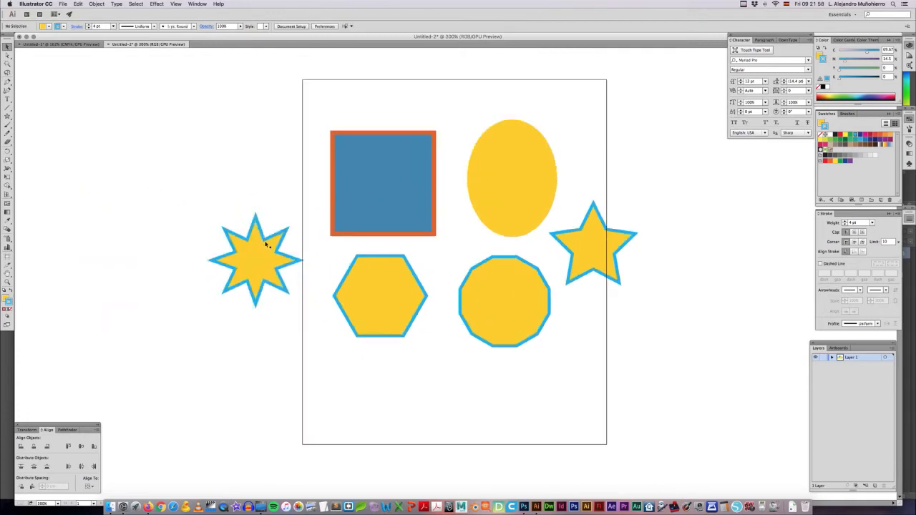
Step: Enlarge the eight-pointed star to about 5.5 × 5.3 cm and place it over the lower part of the 12-sided polygon
drag(266, 240, 607, 356)
drag(582, 326, 671, 291)
drag(606, 352, 458, 363)
click(580, 392)
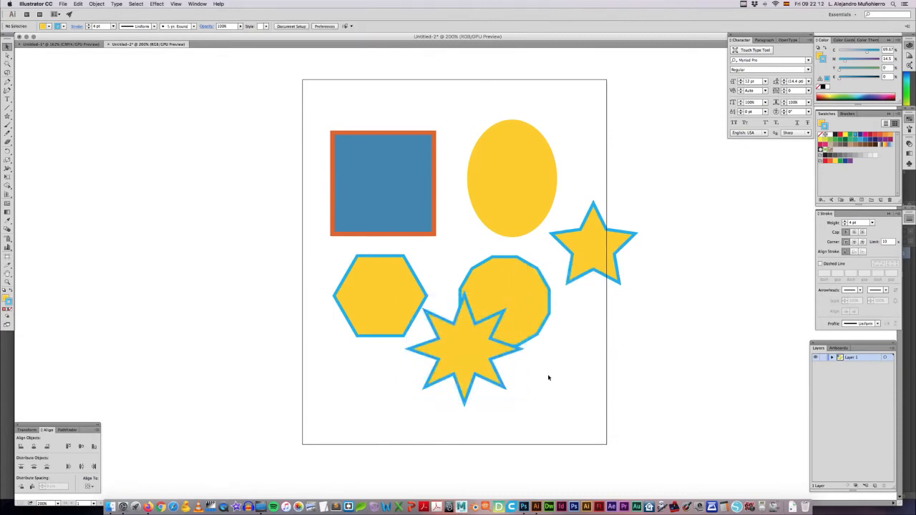
mouse_move(466, 362)
mouse_down()
mouse_move(460, 367)
mouse_move(466, 349)
mouse_up()
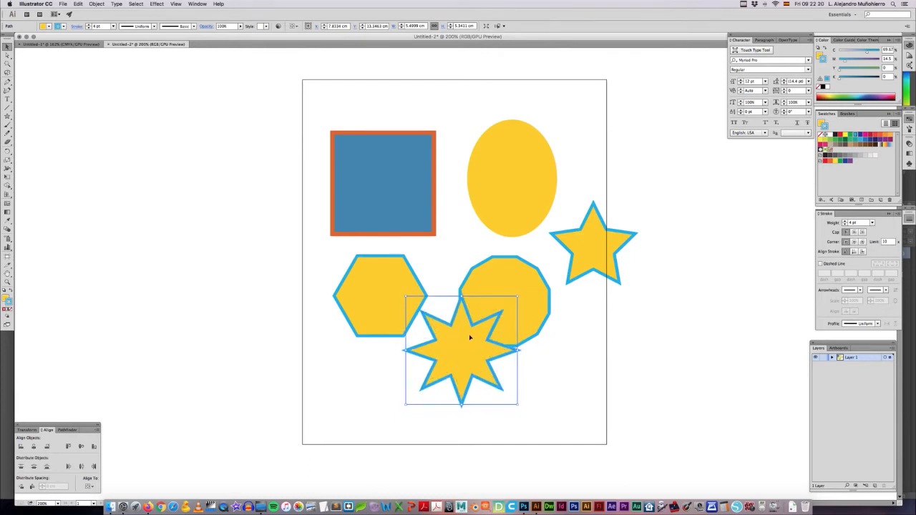
drag(471, 343, 496, 337)
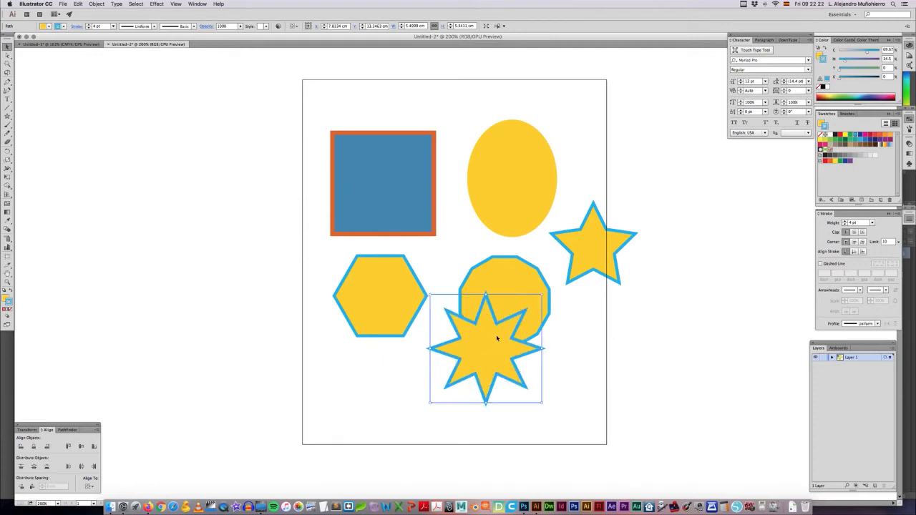
Step: Send the eight-pointed star to the back and move the 12-sided polygon over the star's right side
right_click(497, 338)
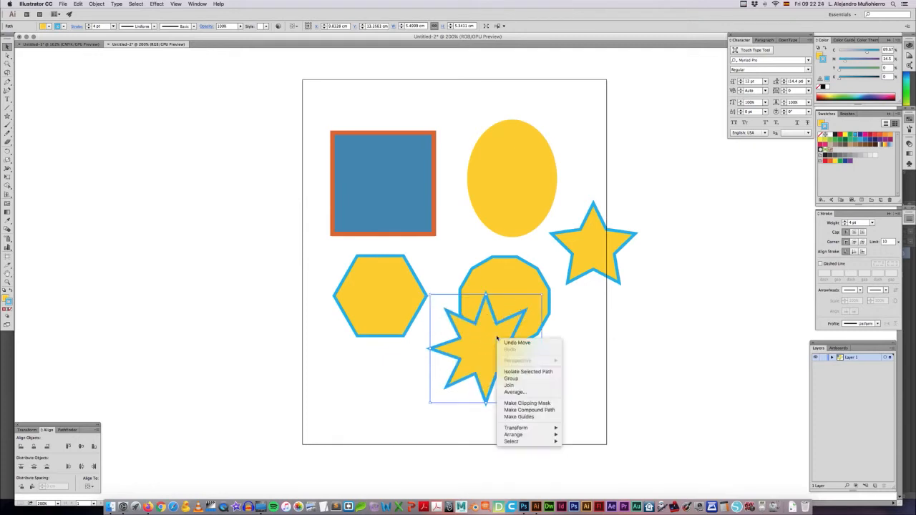
mouse_move(514, 436)
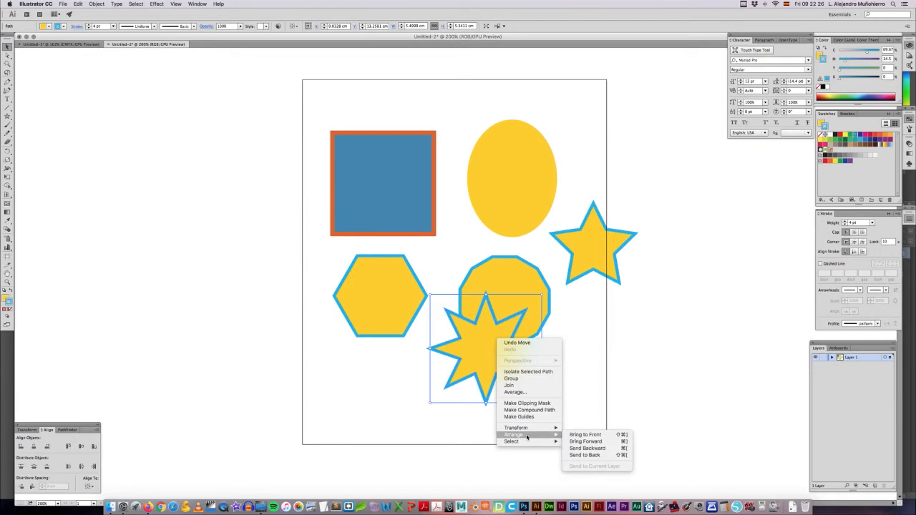
click(584, 455)
click(567, 399)
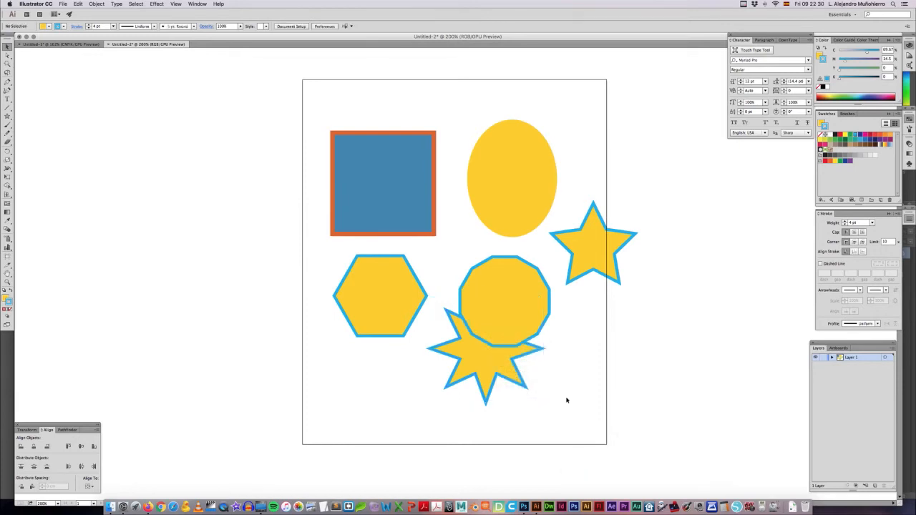
drag(512, 329, 544, 355)
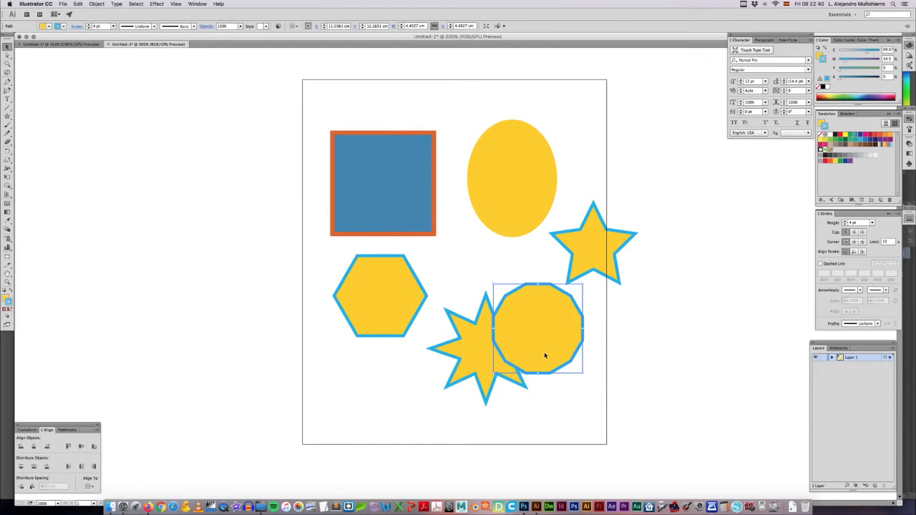
click(603, 349)
click(561, 329)
click(572, 237)
click(537, 214)
click(368, 215)
click(372, 267)
click(466, 323)
click(466, 269)
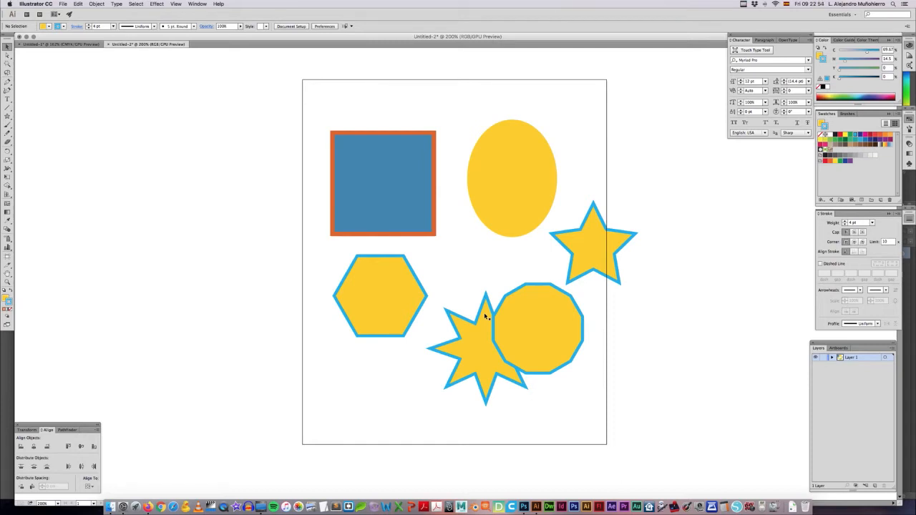
Step: Move the hexagon onto the eight-pointed star's left side and send the hexagon to the back
drag(484, 313, 536, 314)
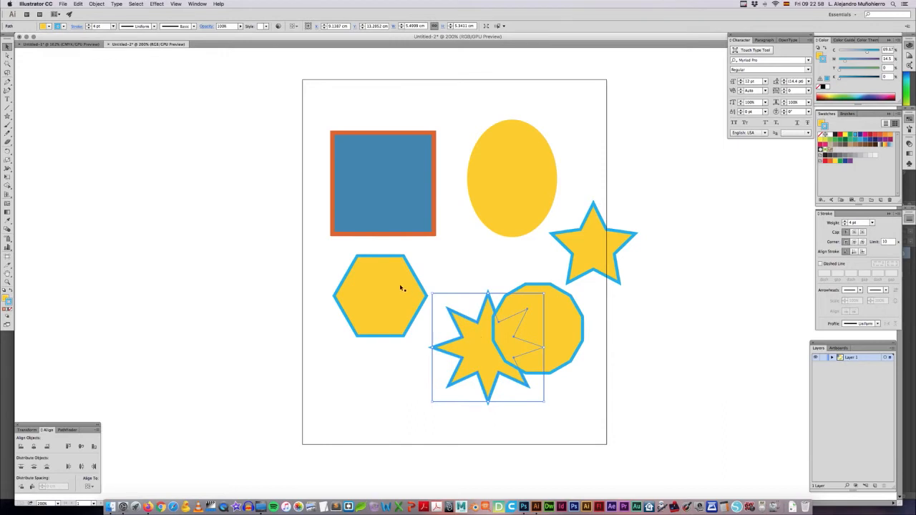
drag(403, 289, 450, 323)
click(471, 264)
click(422, 315)
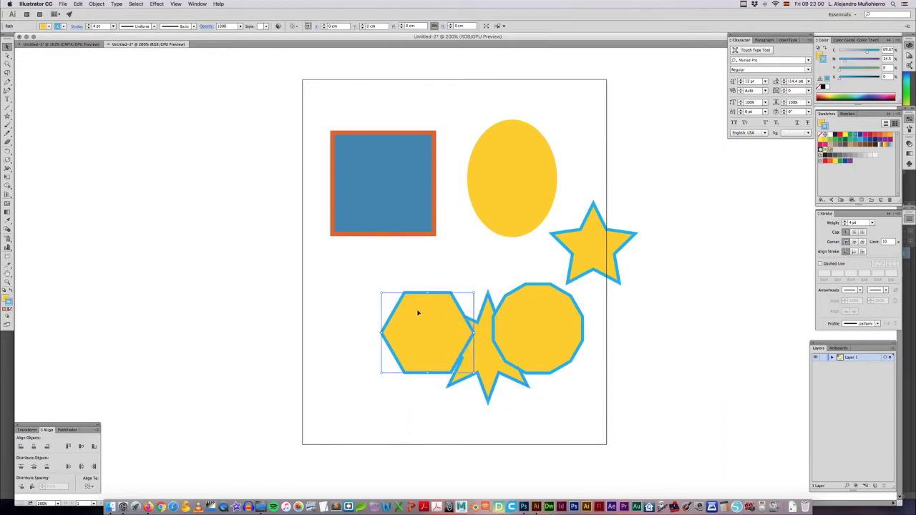
right_click(420, 313)
mouse_move(447, 409)
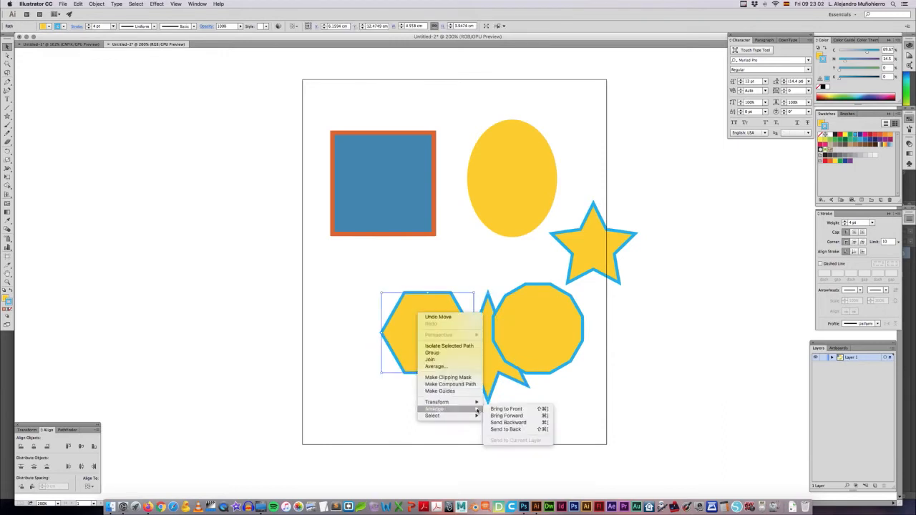
click(509, 430)
click(414, 416)
Step: Fill the hexagon with red and move it behind the lower points of the eight-pointed star
drag(420, 340, 432, 350)
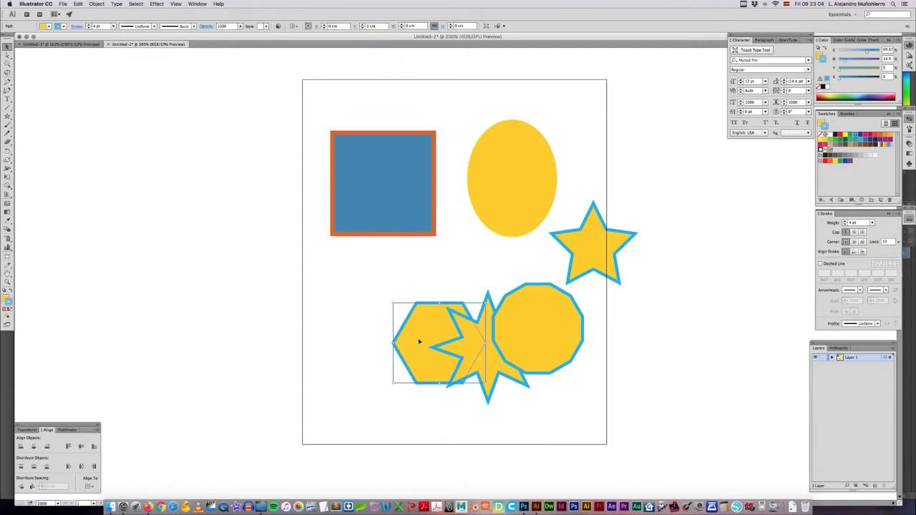
click(842, 135)
click(673, 239)
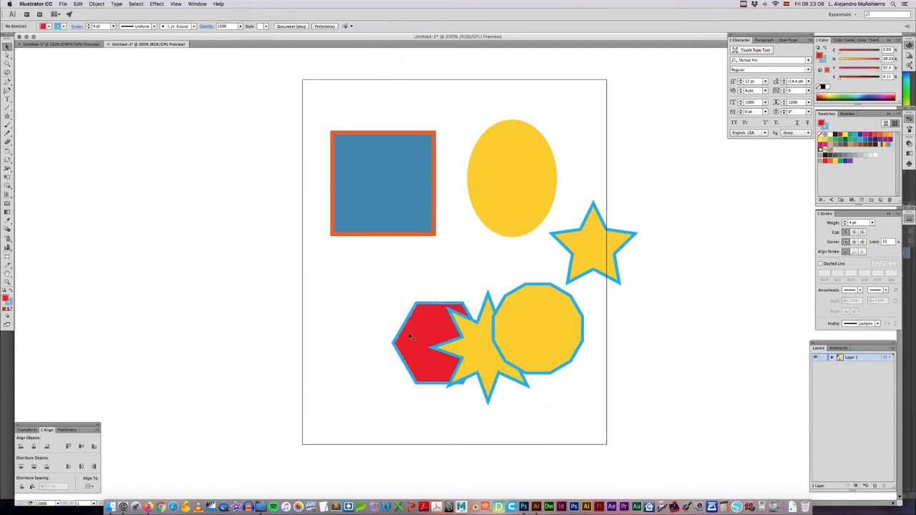
drag(413, 337, 446, 385)
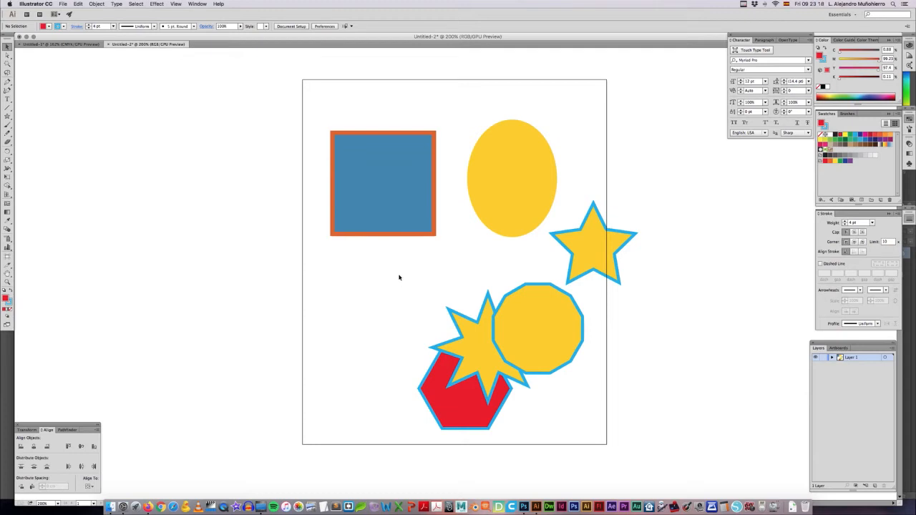
Step: Move the red hexagon back below the blue square and shift the square slightly up and to the right
drag(442, 369, 361, 292)
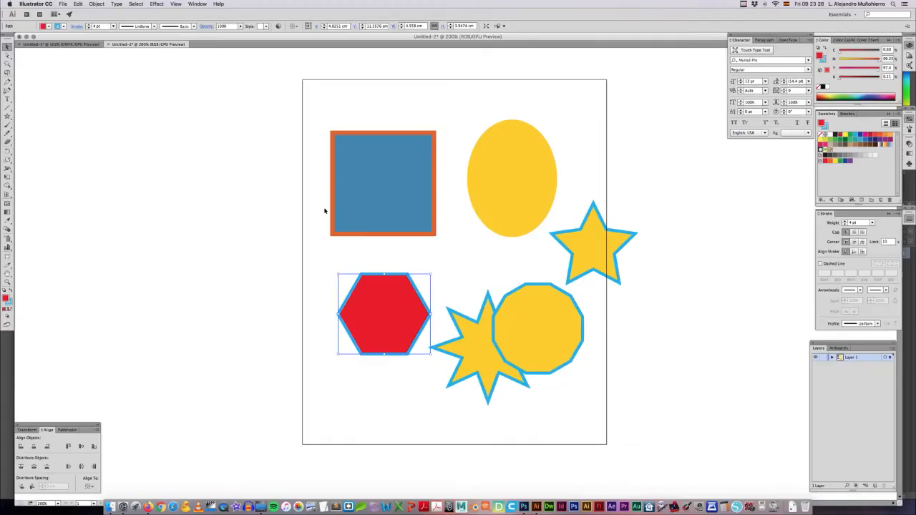
click(404, 207)
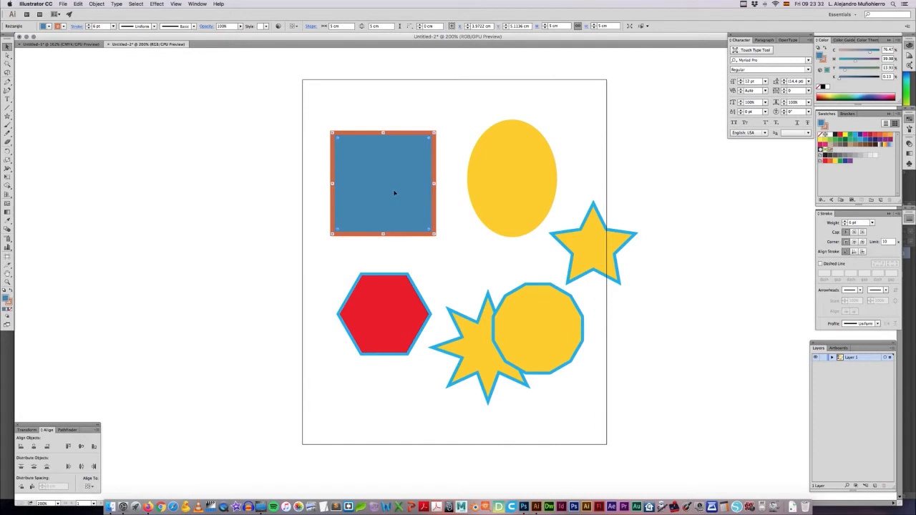
drag(395, 192, 402, 171)
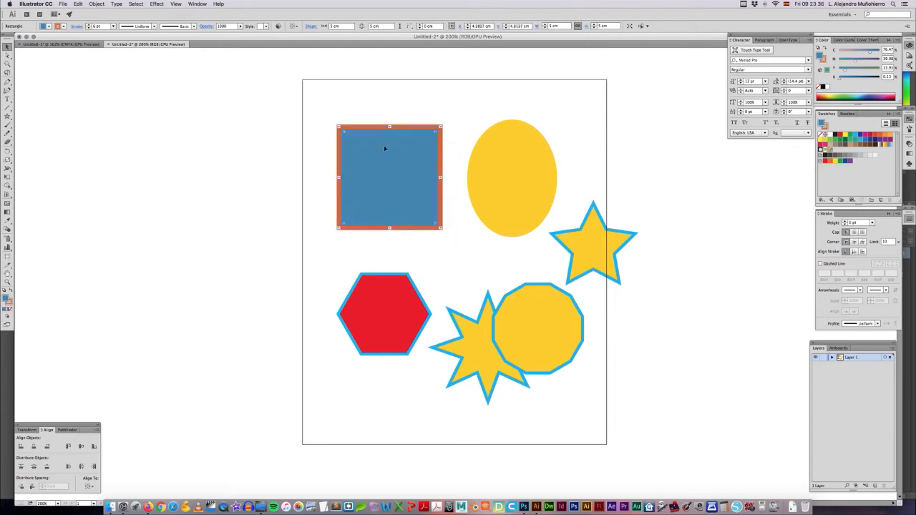
Step: Resize the blue square into a rectangle about 6.4 cm wide and 5.1 cm tall
drag(343, 134, 309, 161)
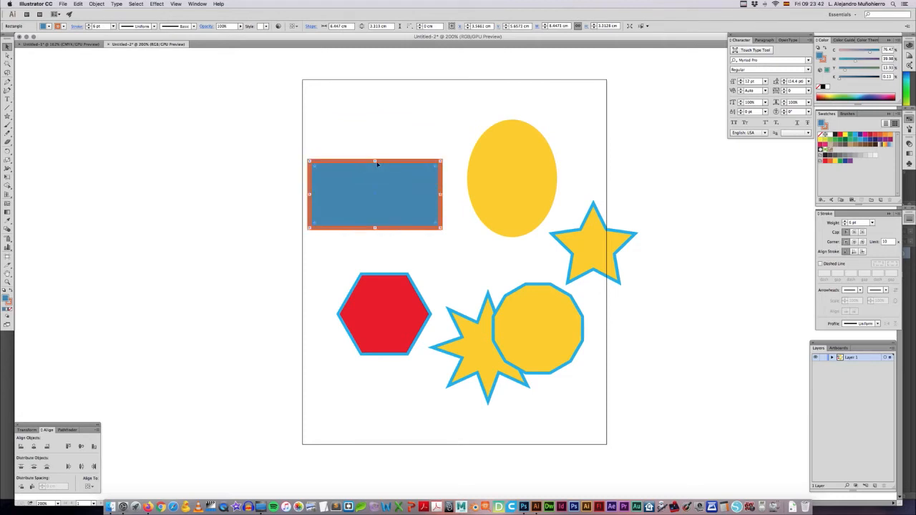
drag(375, 162, 375, 125)
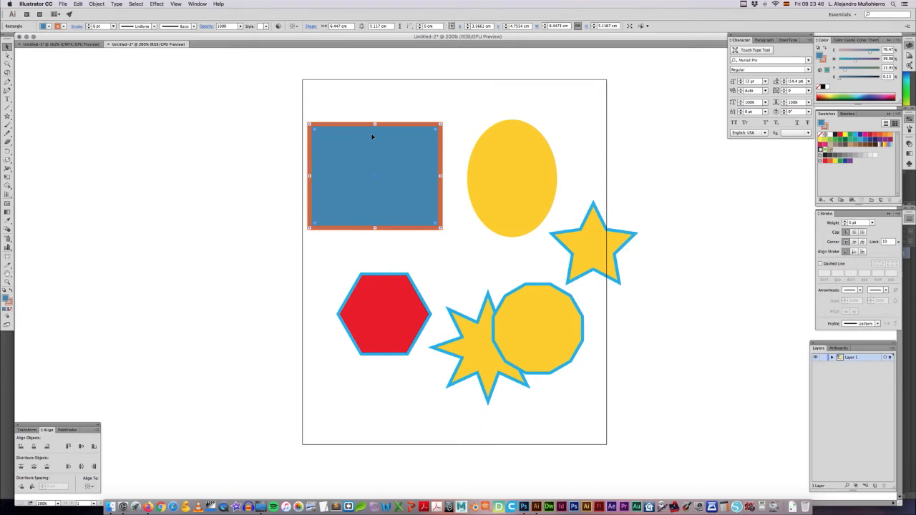
Step: Squash the yellow ellipse, stretch it upward until it nearly reaches the artboard's top edge, and narrow it from its right side
click(527, 158)
drag(512, 119, 512, 194)
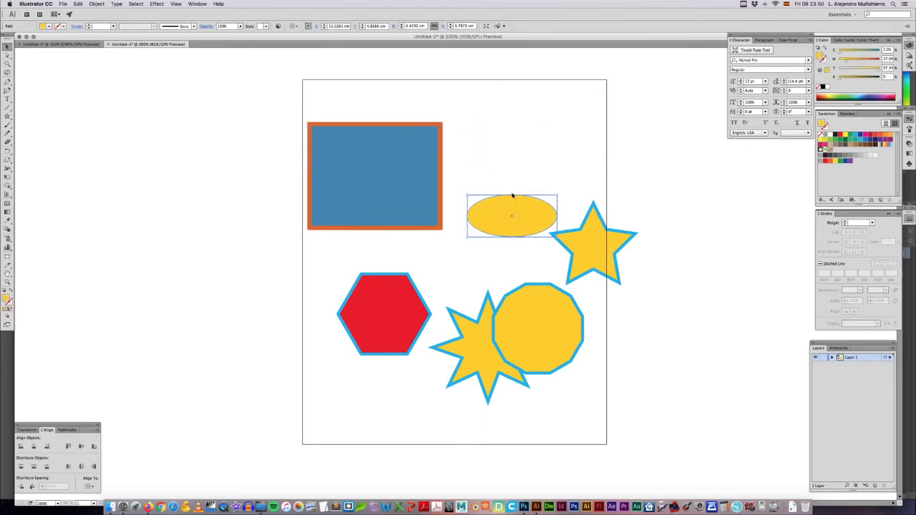
click(509, 125)
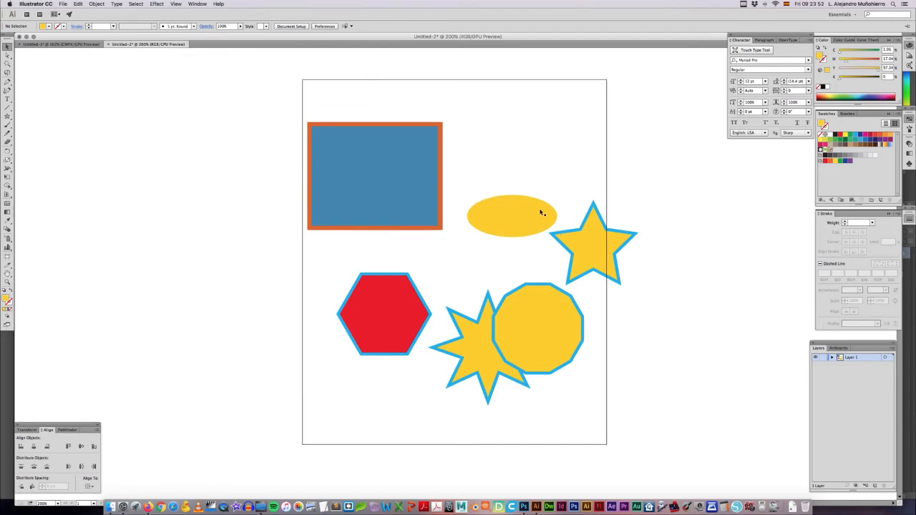
click(518, 211)
drag(512, 196, 509, 89)
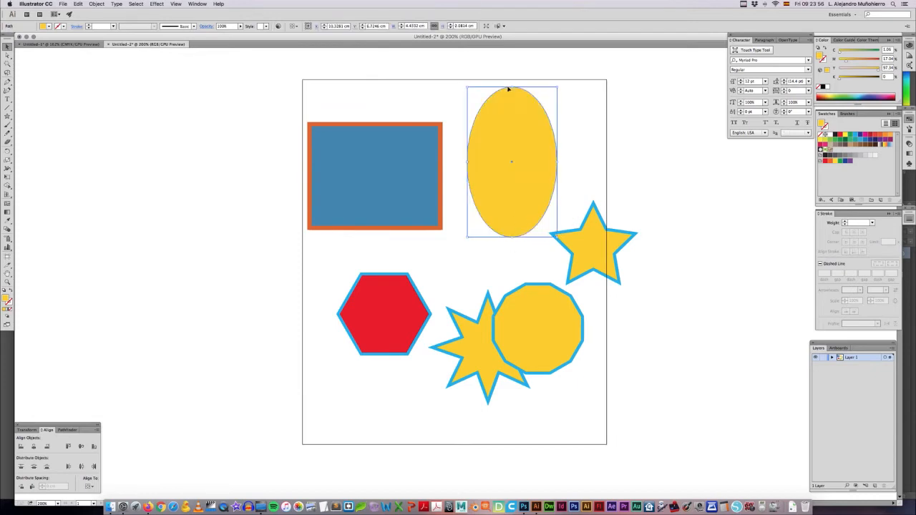
drag(557, 163, 537, 163)
click(565, 188)
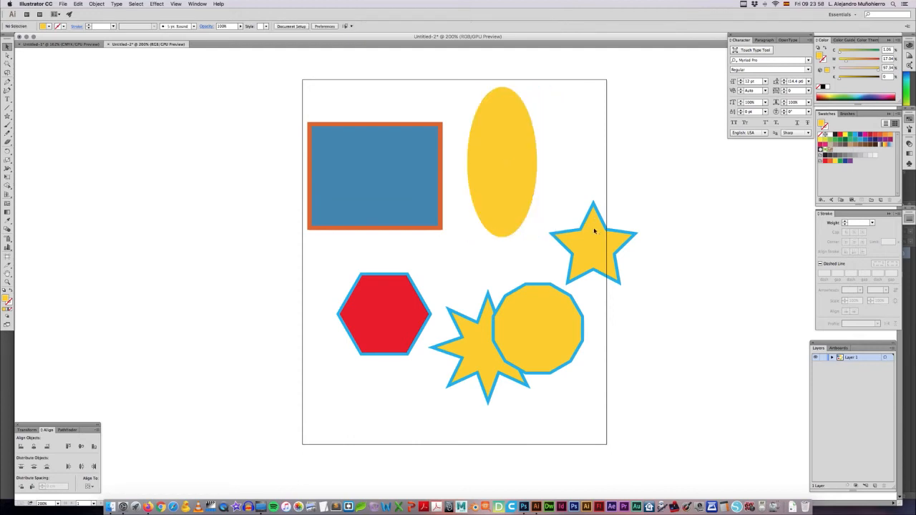
Step: Flatten the five-pointed star to about half its height and deselect it
click(594, 231)
mouse_move(593, 204)
mouse_down()
mouse_move(595, 248)
mouse_move(597, 206)
mouse_up()
click(557, 189)
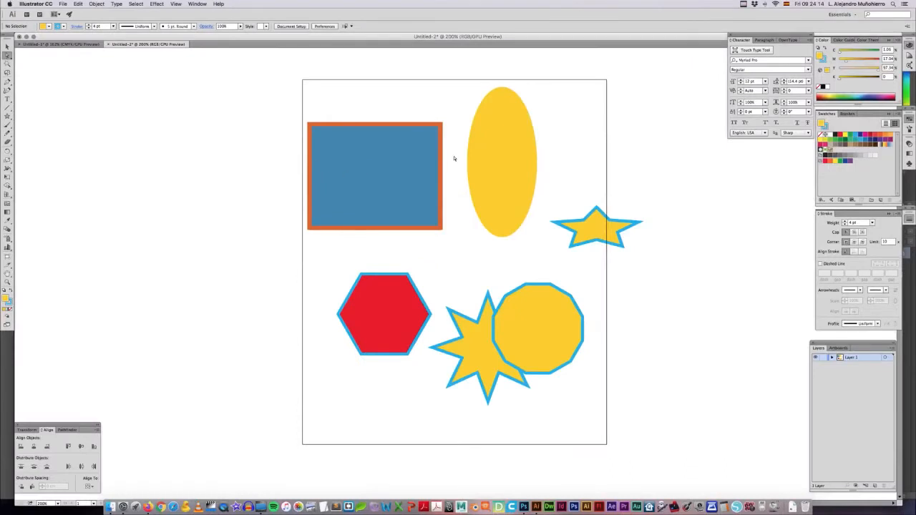
Step: Move the blue rectangle's upper-right and lower-left anchor points inward with the Direct Selection tool to form a slanted quadrilateral
click(441, 153)
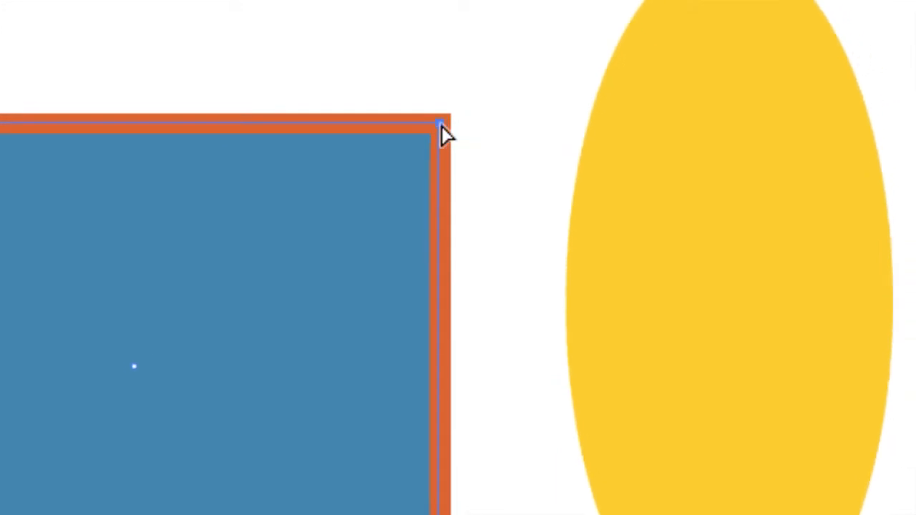
drag(439, 127, 234, 241)
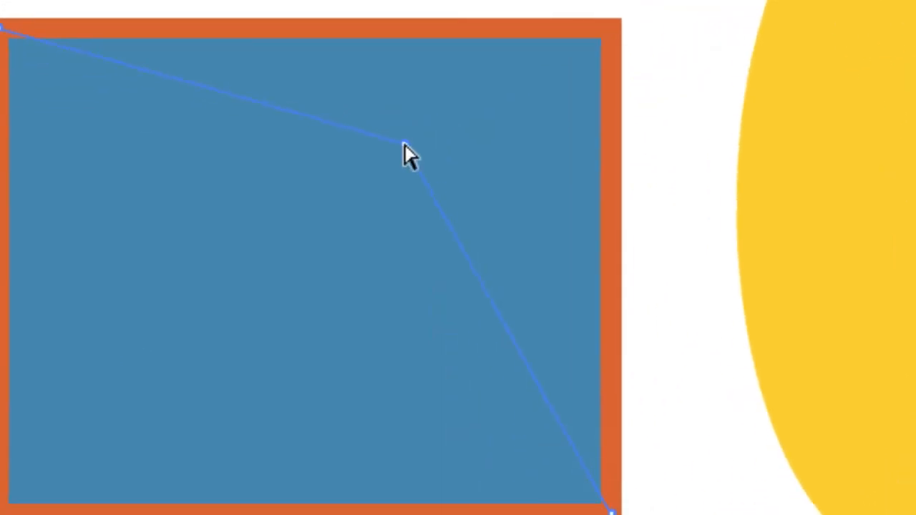
drag(404, 144, 404, 144)
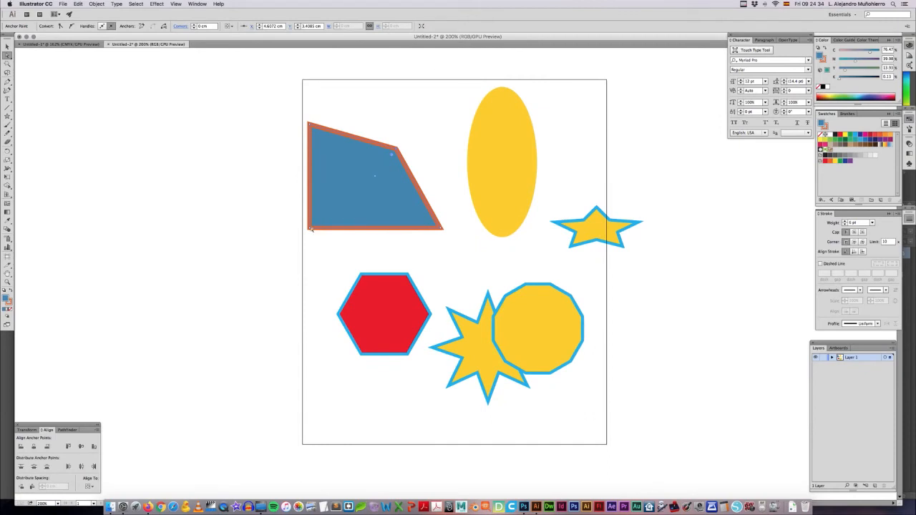
drag(346, 199, 388, 210)
drag(398, 150, 378, 133)
click(426, 159)
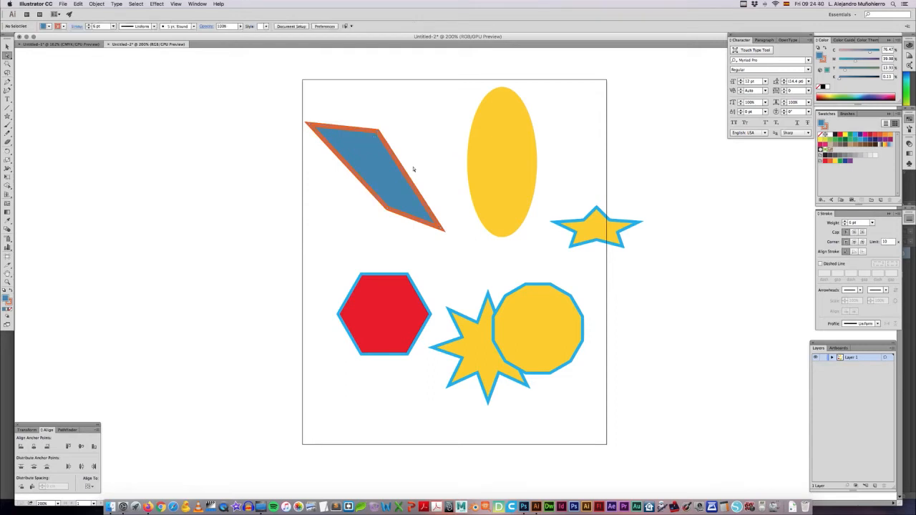
Step: Try moving the yellow ellipse's top anchor point down and to the right, and undo the move
click(505, 138)
click(537, 94)
click(522, 98)
drag(502, 88, 525, 107)
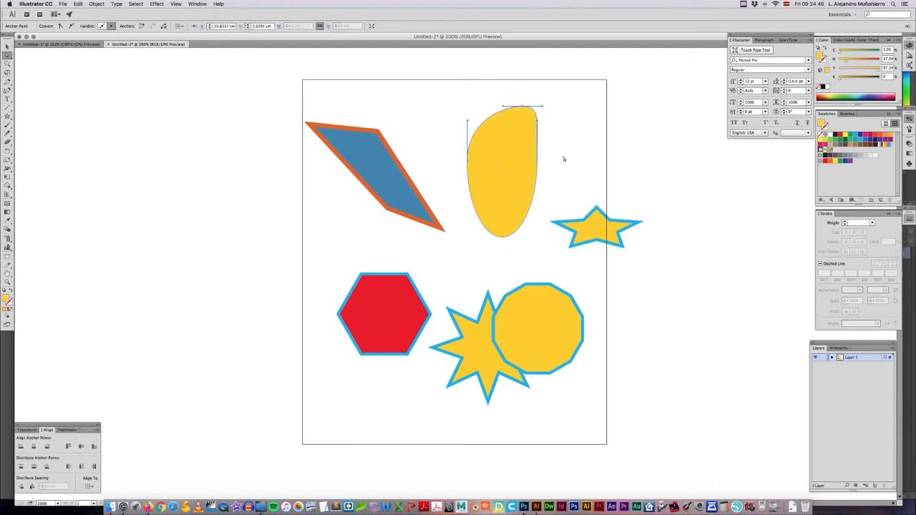
key(super+z)
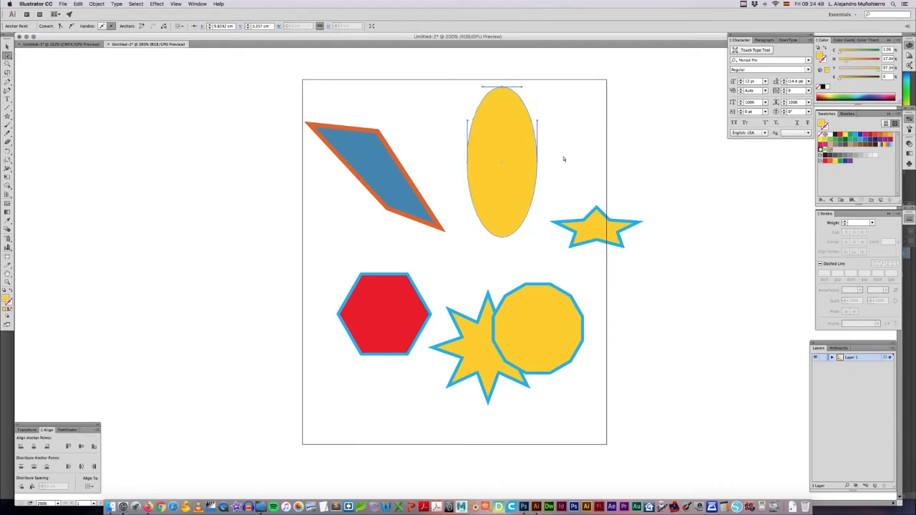
Step: Tilt the right direction handle of the yellow ellipse's top anchor point slightly downward to reshape the curve
key(super+plus)
key(super+plus)
key(super+plus)
drag(557, 125, 526, 421)
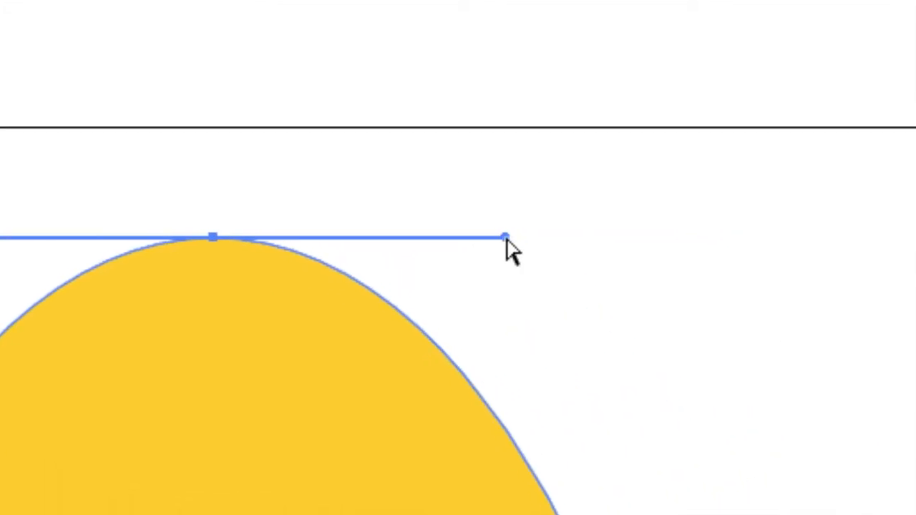
drag(506, 236, 517, 254)
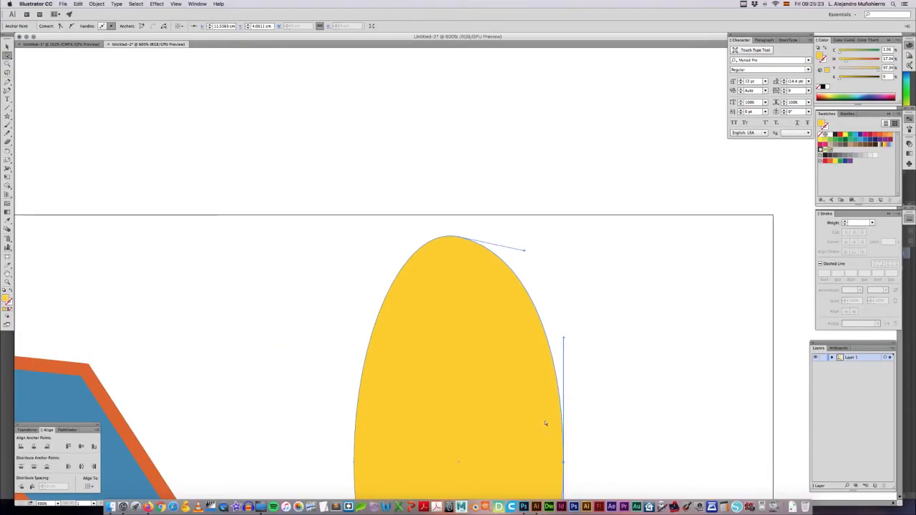
Step: Angle the ellipse's right anchor handles to bend that side inward, and extend the top anchor's right handle outward and slightly up
drag(544, 424, 548, 295)
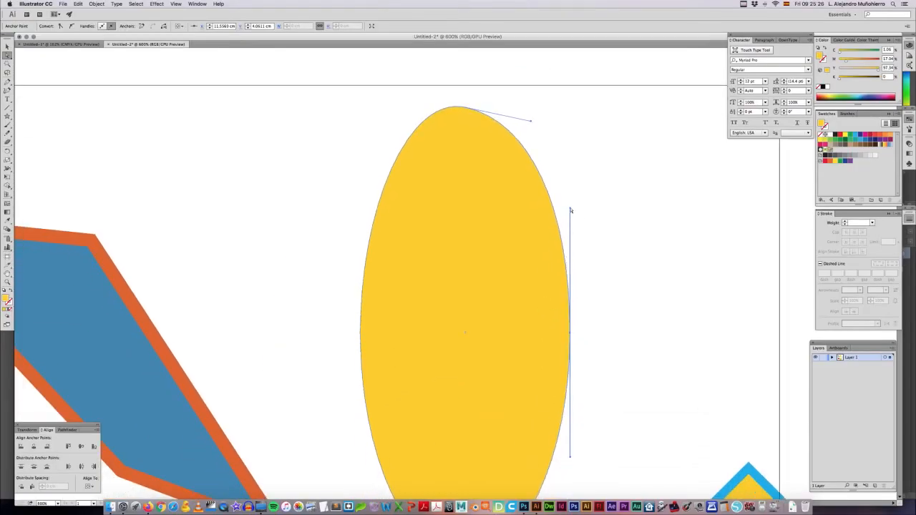
drag(570, 210, 580, 297)
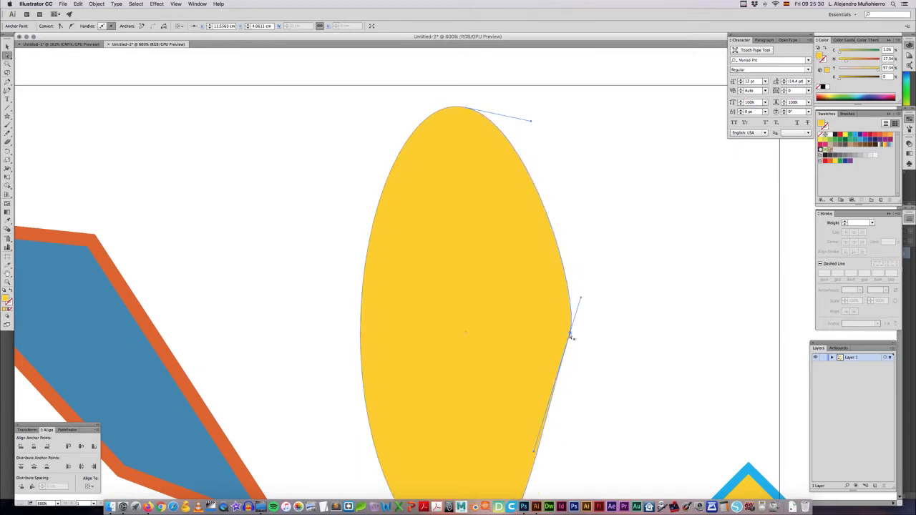
drag(580, 300, 597, 288)
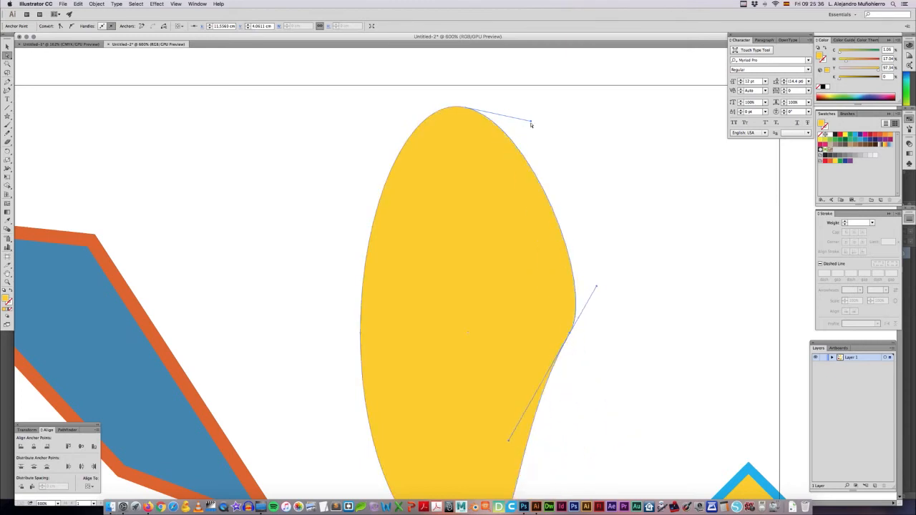
drag(532, 123, 573, 102)
click(471, 112)
Step: Move the blue quadrilateral's upper-right corner down and to the right, and its lower-left corner outward to the upper left
scroll(237, 221, left, 5)
scroll(237, 221, down, 2)
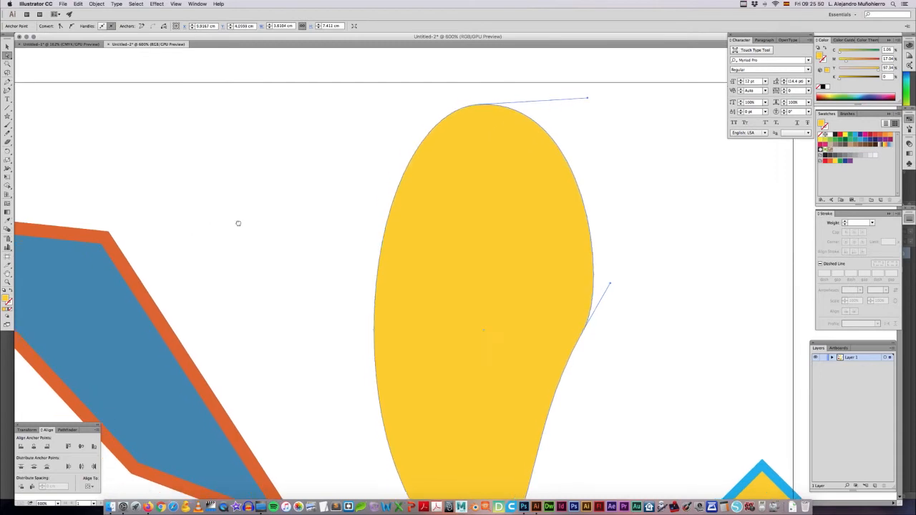
click(276, 185)
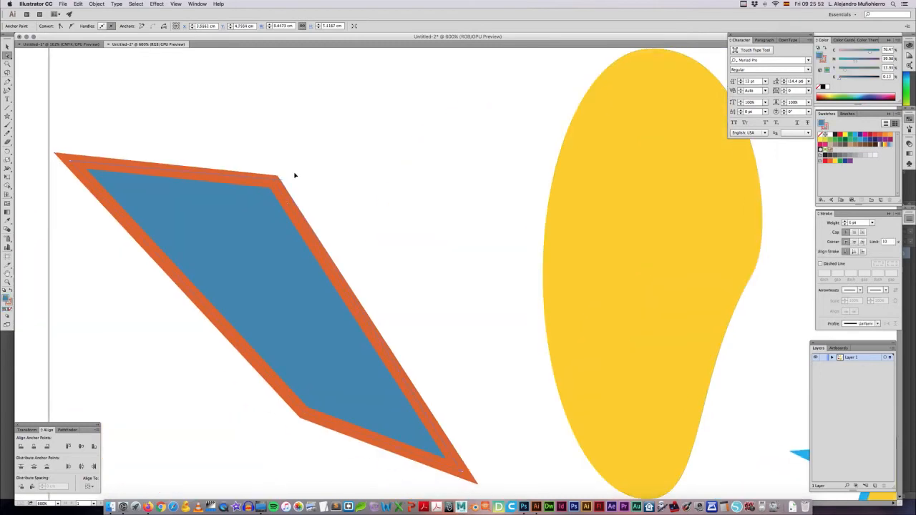
drag(277, 176, 294, 176)
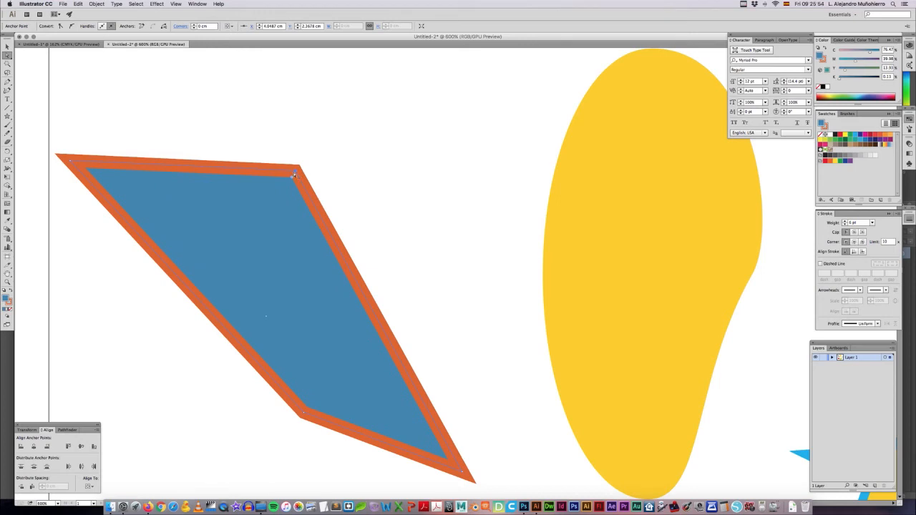
drag(306, 252, 313, 217)
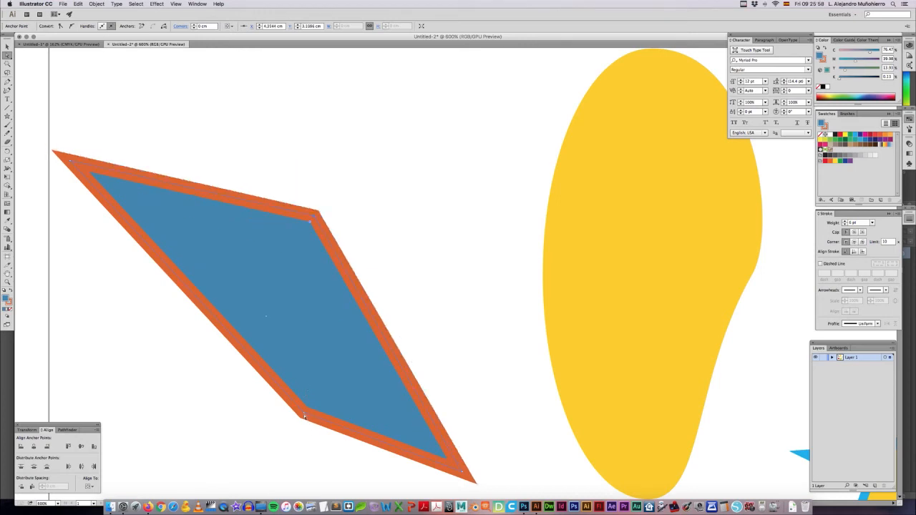
mouse_move(240, 354)
mouse_down()
mouse_move(225, 344)
mouse_move(227, 351)
mouse_up()
click(452, 303)
Step: Pull two neighbouring anchor points on the upper-left edge of the 12-sided polygon outward
drag(517, 381, 340, 135)
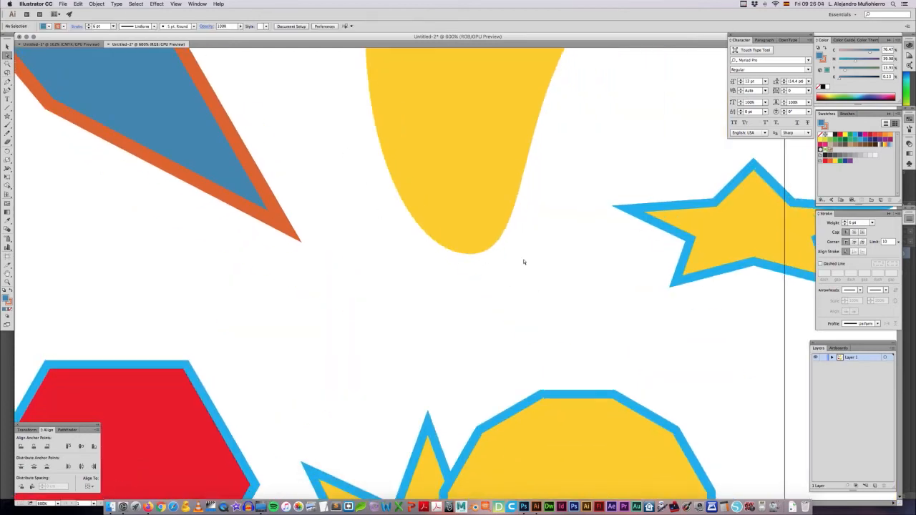
drag(569, 324, 496, 150)
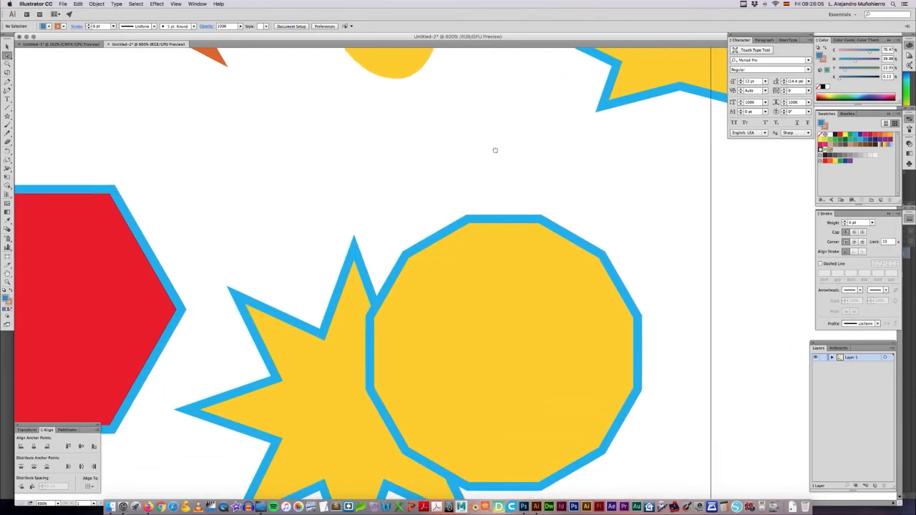
click(483, 223)
click(478, 210)
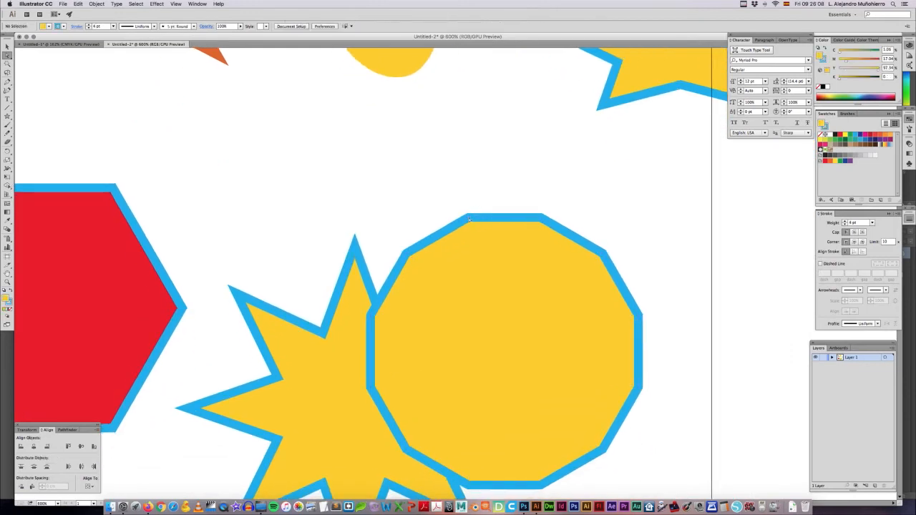
drag(469, 219, 462, 200)
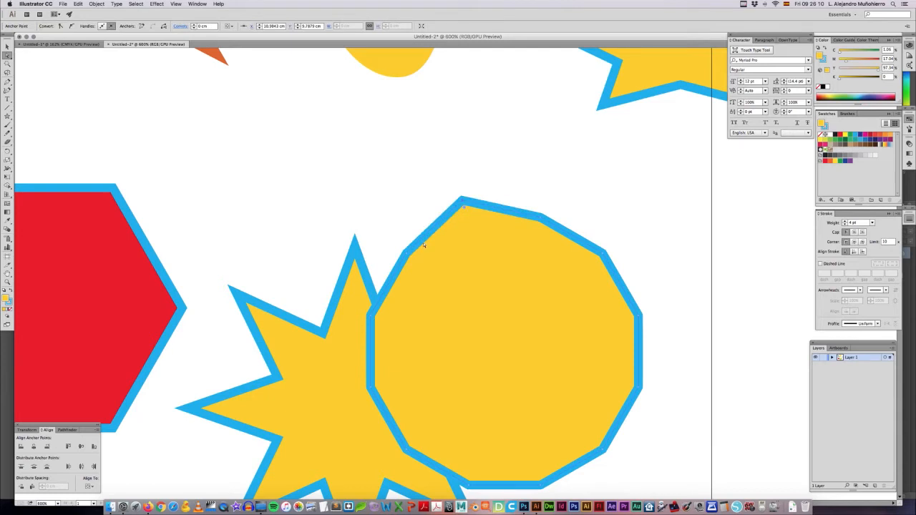
drag(406, 255, 374, 220)
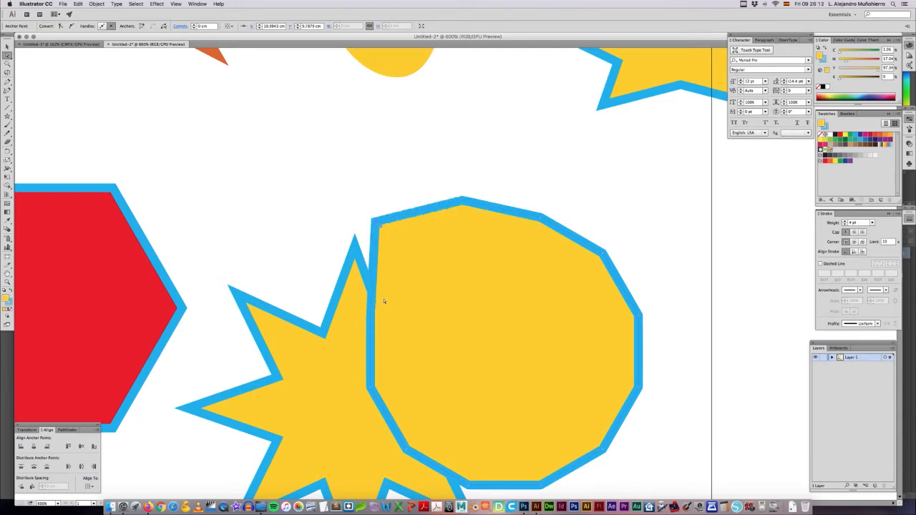
Step: Reshape the 12-sided polygon's left side by notching one point inward, shifting the two below it, and pulling the upper-left corner back in
drag(371, 317, 411, 326)
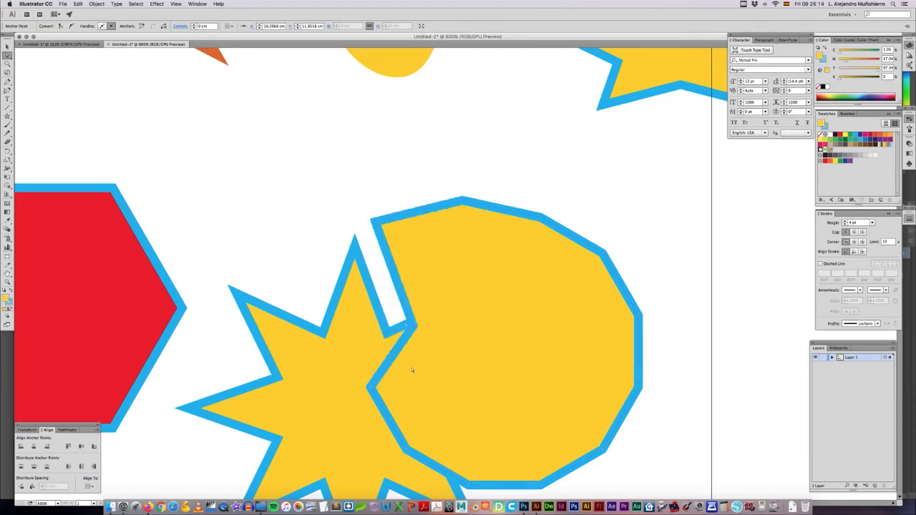
drag(368, 388, 355, 391)
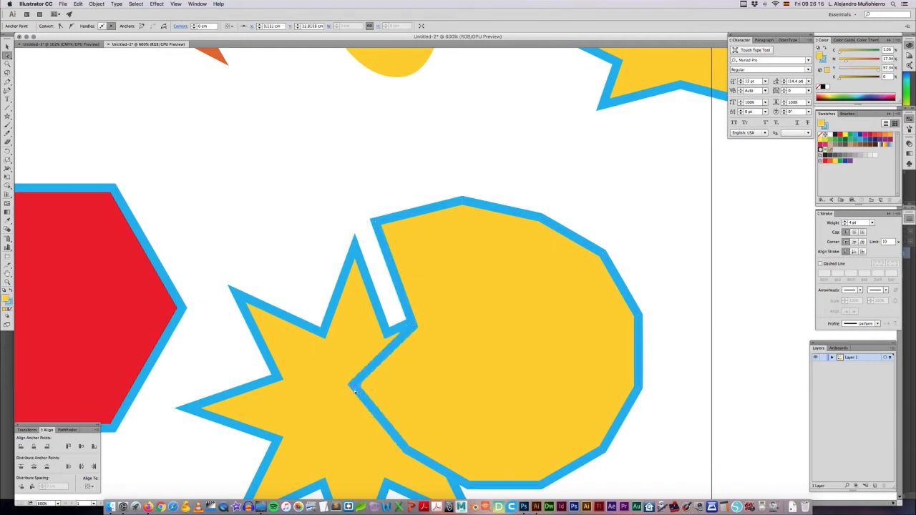
drag(407, 452, 429, 430)
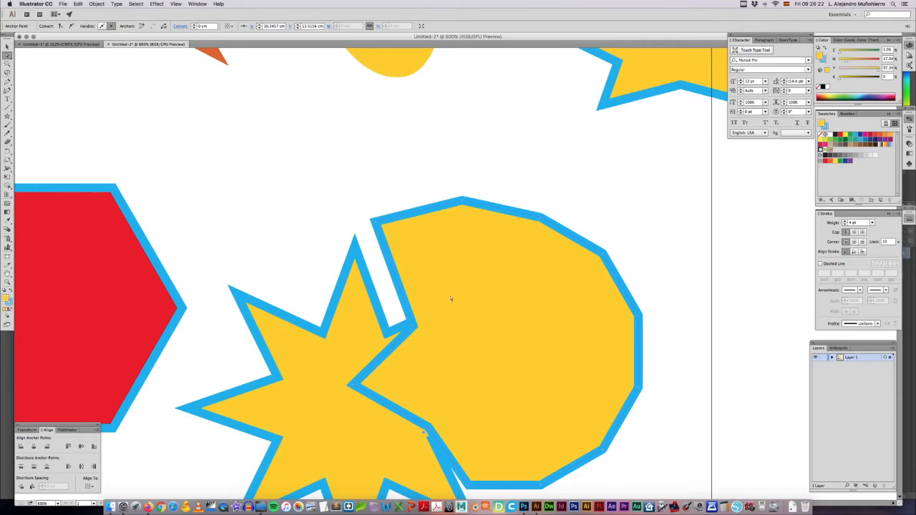
drag(387, 231, 402, 247)
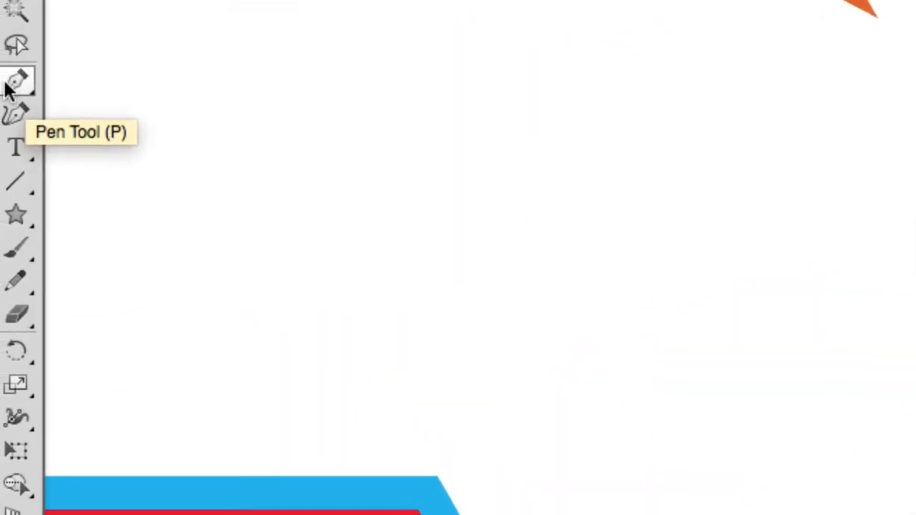
Step: Convert the reshaped polygon's top and upper-right corners into smooth curves with the Anchor Point tool
click(6, 86)
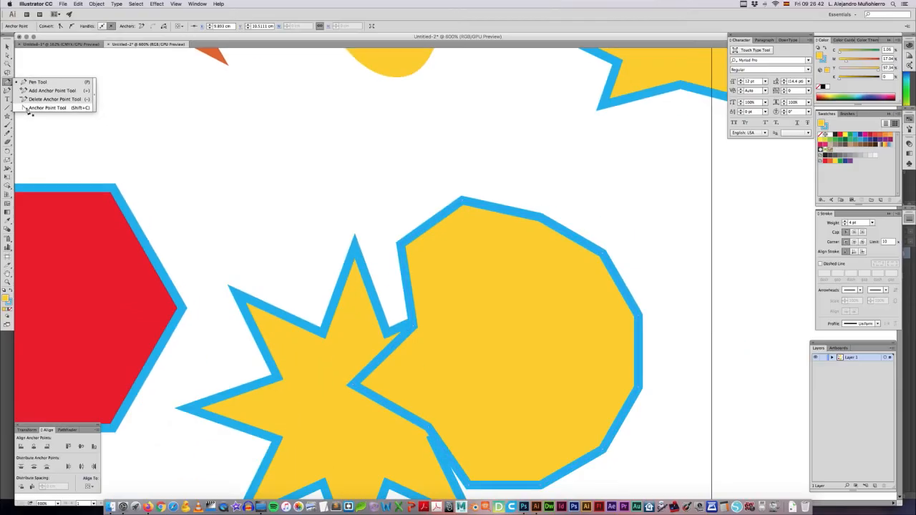
click(27, 107)
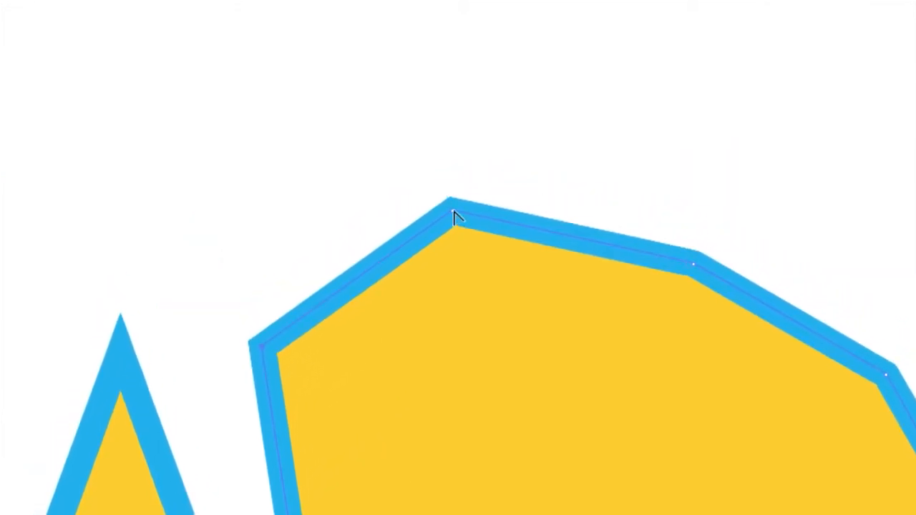
drag(454, 214, 476, 207)
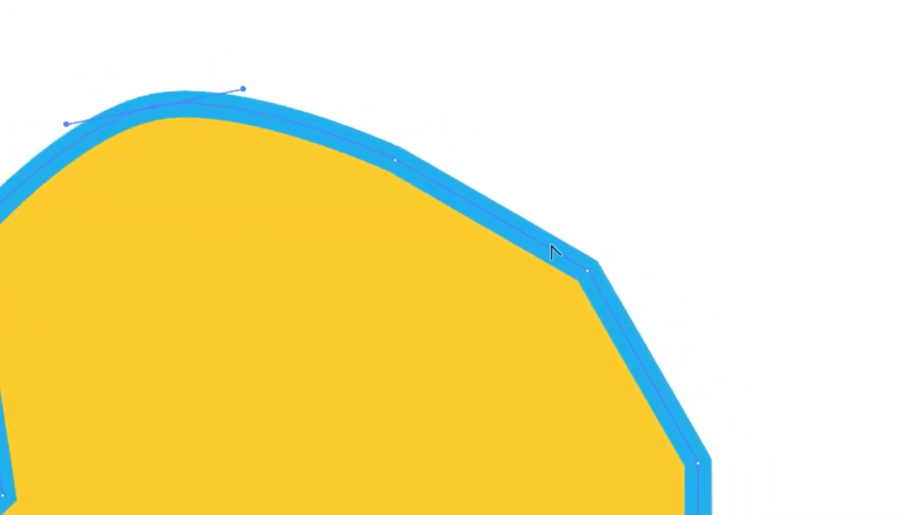
drag(539, 212, 541, 213)
drag(560, 250, 575, 262)
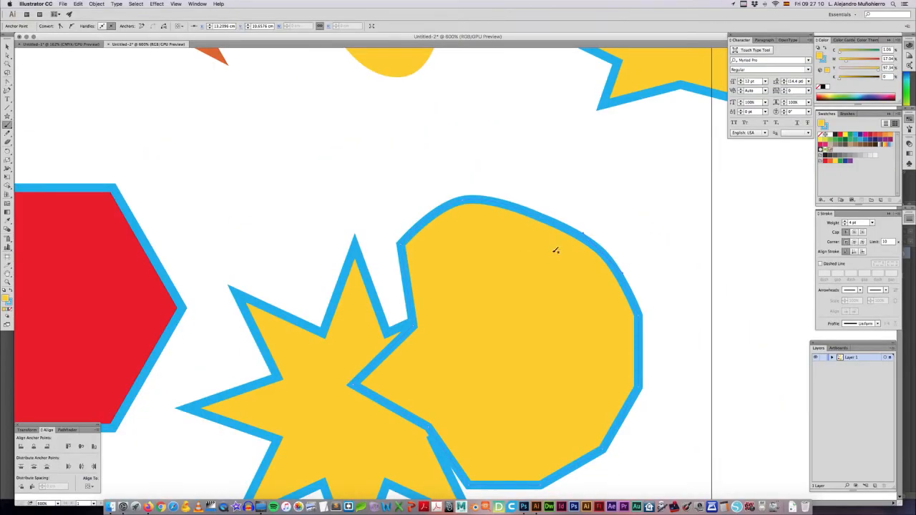
Step: Move the reshaped yellow polygon up and to the right so it overlaps less of the star
key(v)
drag(485, 236, 520, 224)
click(454, 166)
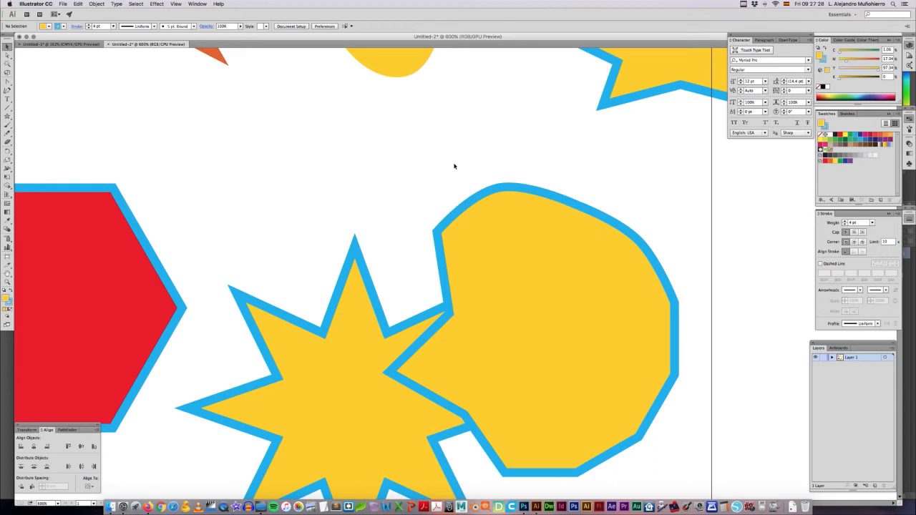
key(super+minus)
key(super+minus)
key(super+minus)
key(super+minus)
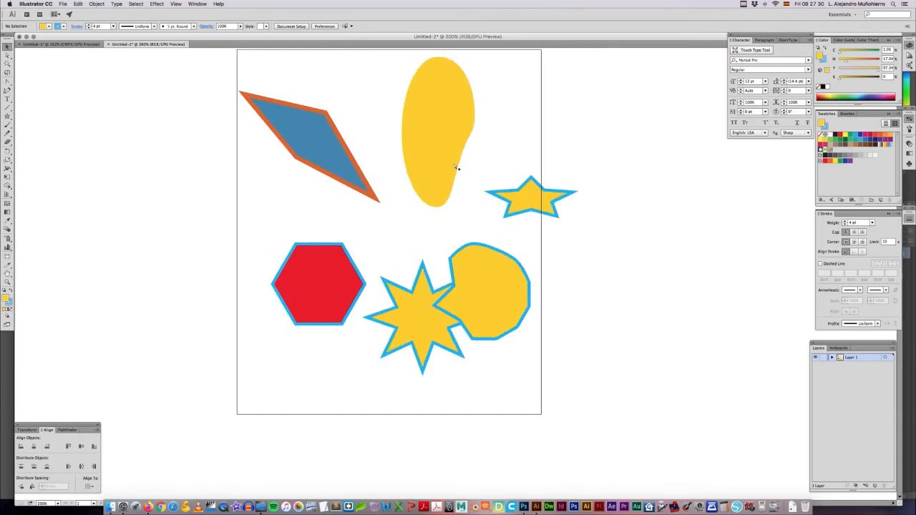
drag(454, 166, 489, 176)
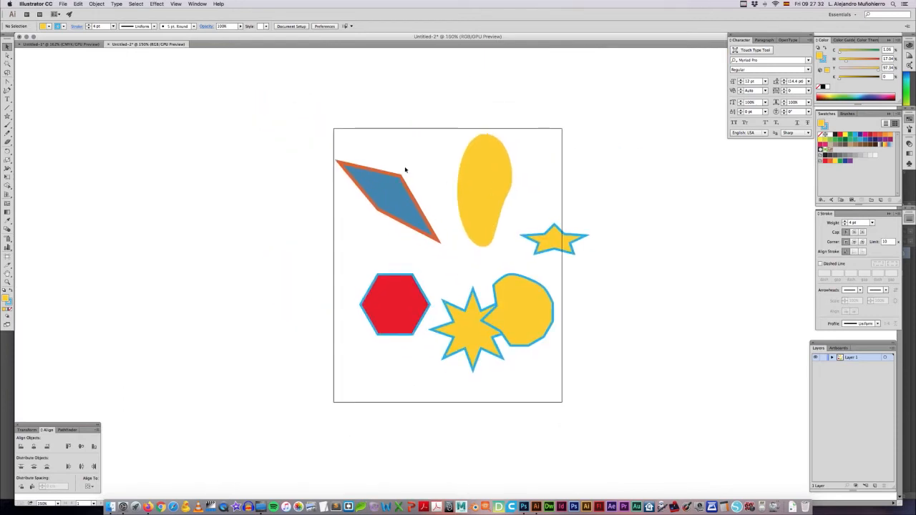
Step: Rotate the blue quadrilateral clockwise until it stands nearly upright, keeping it above the red hexagon
mouse_move(358, 148)
mouse_down()
mouse_move(415, 234)
mouse_move(610, 354)
mouse_move(370, 147)
mouse_up()
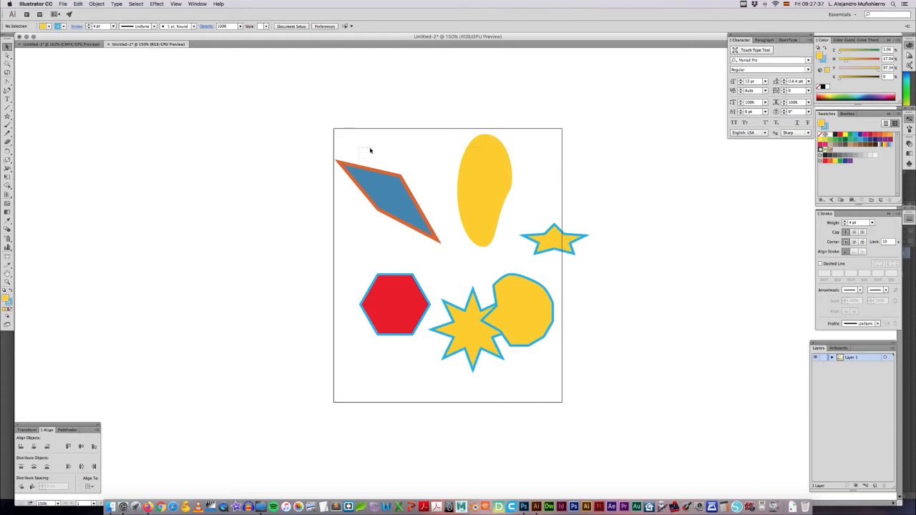
click(472, 235)
click(432, 175)
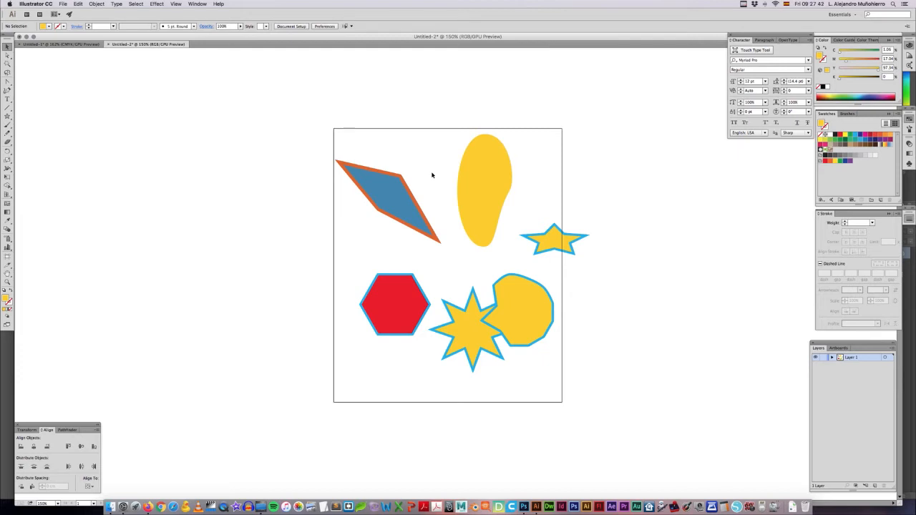
drag(392, 209, 390, 185)
drag(444, 225, 399, 248)
drag(403, 187, 390, 212)
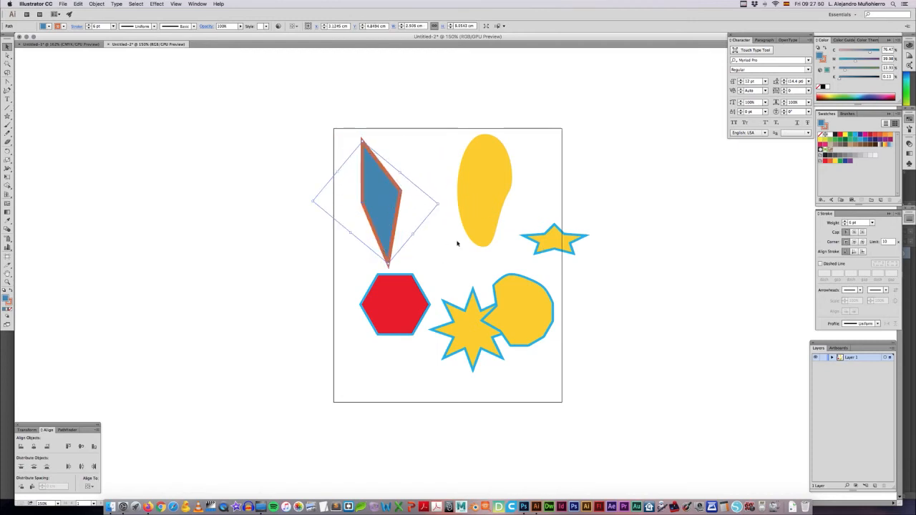
Step: Select all the artwork in the document and delete it
key(super)
key(super+a)
key(BackSpace)
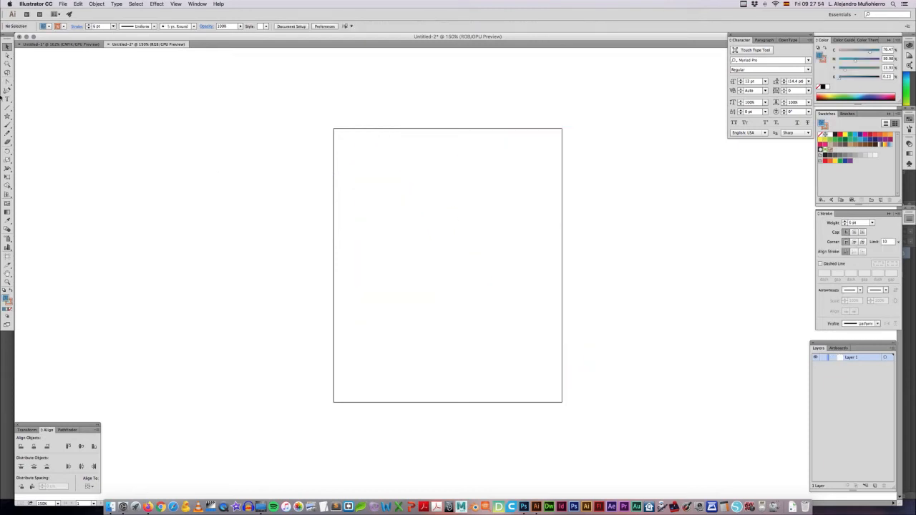
Step: Draw a blue circle about 8 cm in diameter with the Ellipse tool and remove its stroke
drag(8, 117, 41, 133)
mouse_move(366, 240)
mouse_down()
mouse_move(425, 289)
mouse_move(441, 283)
mouse_up()
key(v)
click(827, 127)
click(822, 136)
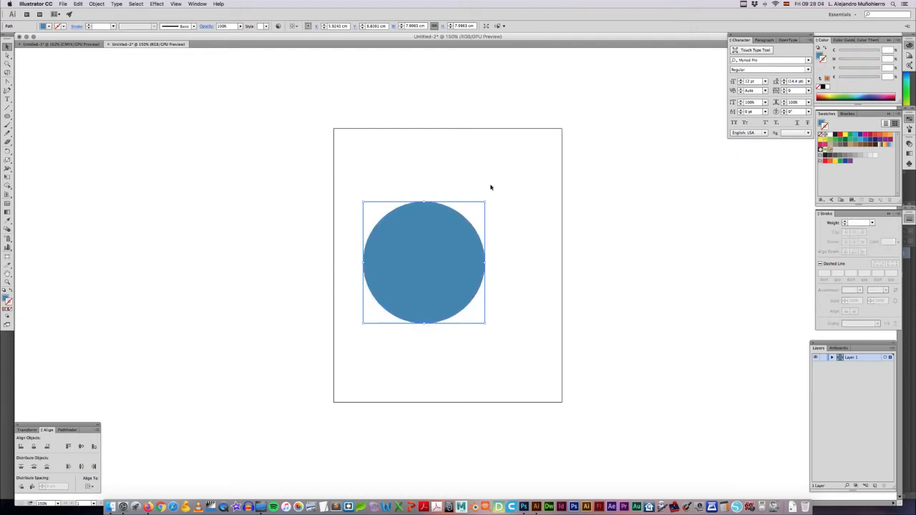
Step: Scale the circle down proportionally to about 5.3 cm and move it to the artboard's upper-left area
drag(485, 202, 444, 243)
click(475, 212)
drag(381, 284, 380, 239)
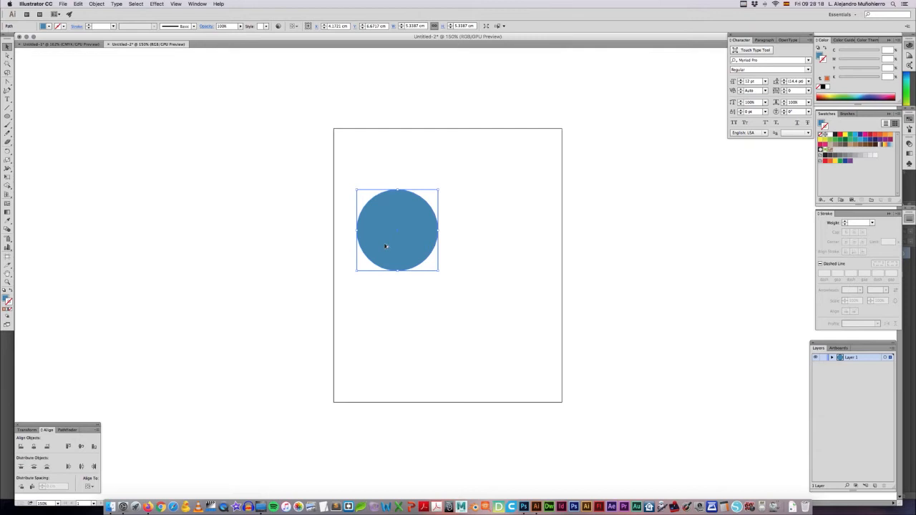
Step: Duplicate the blue circle to its right and delete the duplicate
drag(385, 246, 479, 248)
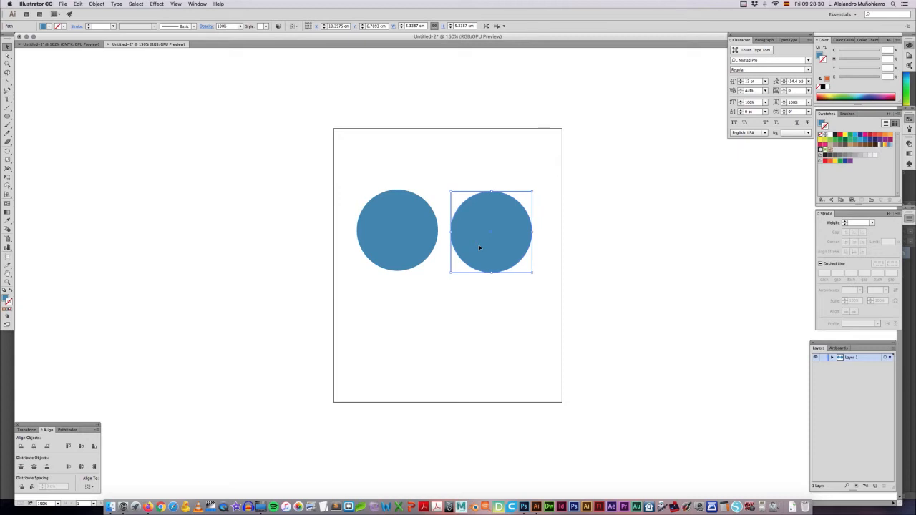
key(Delete)
Step: Copy and paste the blue circle, placing the copy to the right of the original at the same height
click(411, 250)
click(477, 280)
key(super+v)
drag(450, 284, 499, 240)
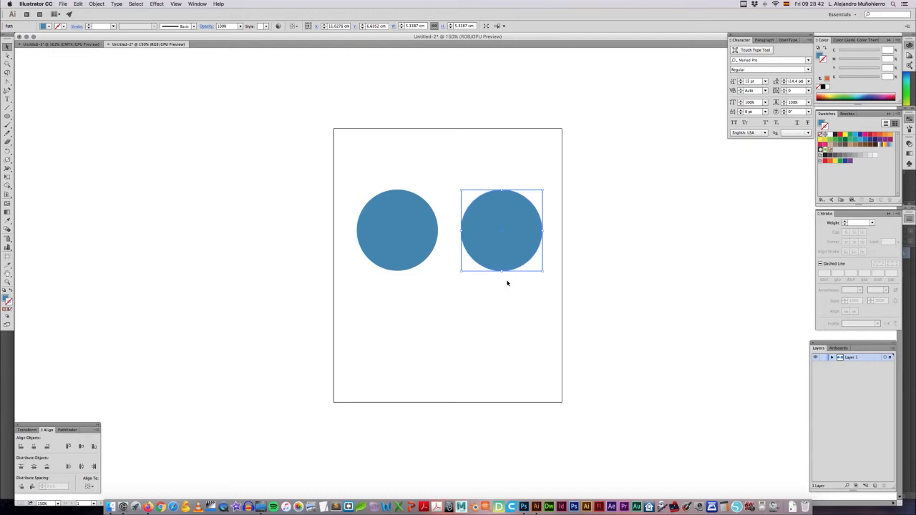
click(451, 195)
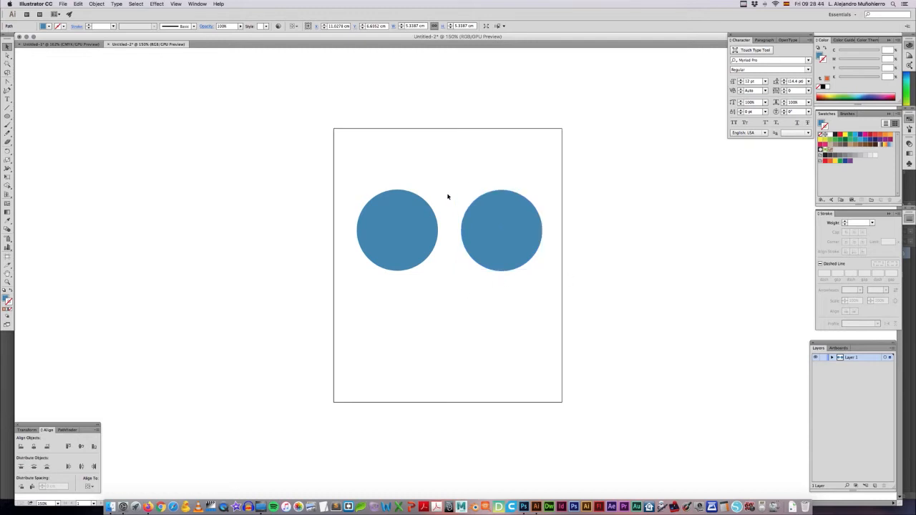
Step: Fill the circle on the right with red
click(479, 203)
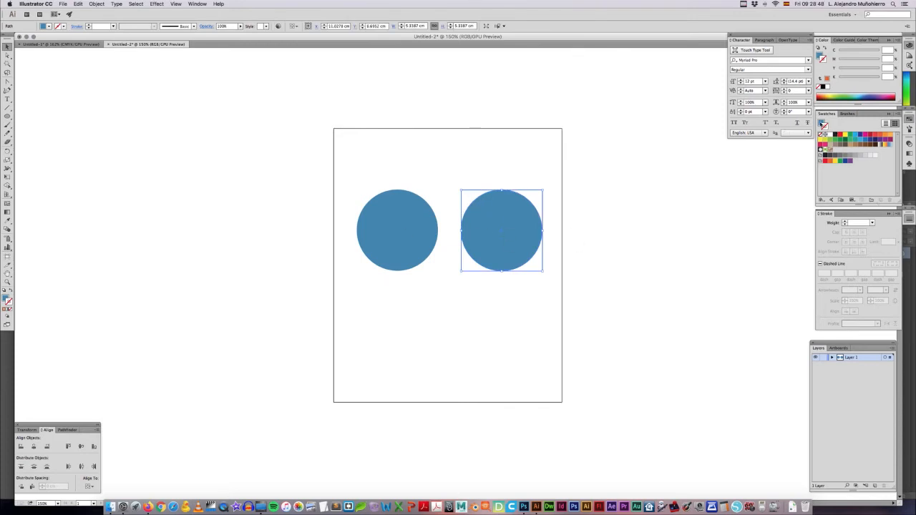
click(840, 138)
click(528, 154)
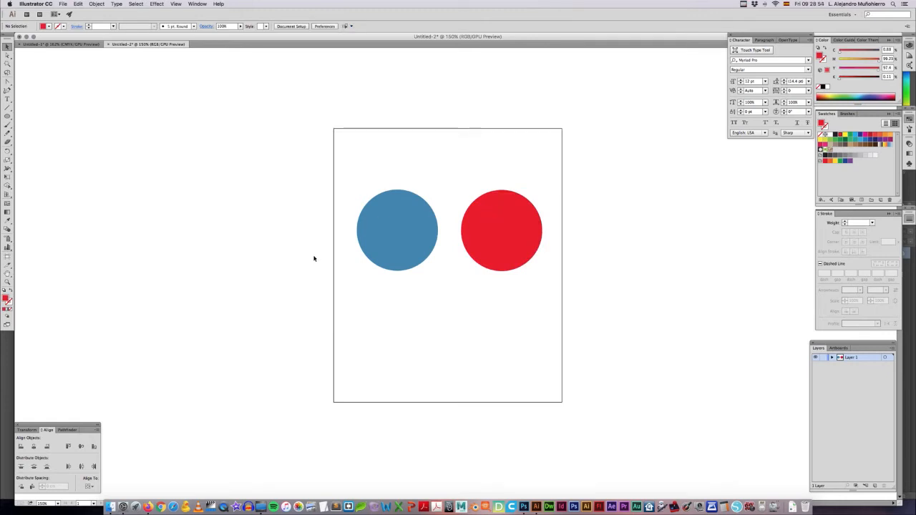
Step: Display the Pathfinder options and move the red circle so it overlaps the blue circle's right side
click(203, 4)
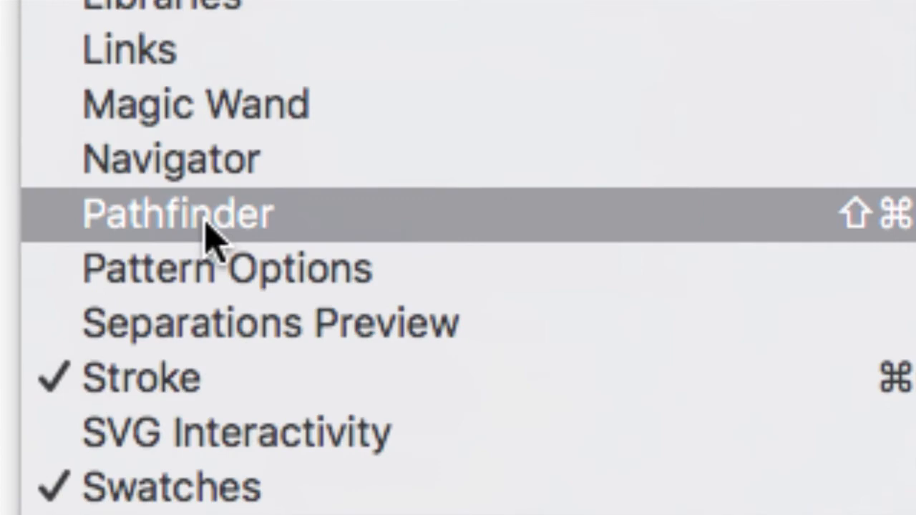
click(206, 221)
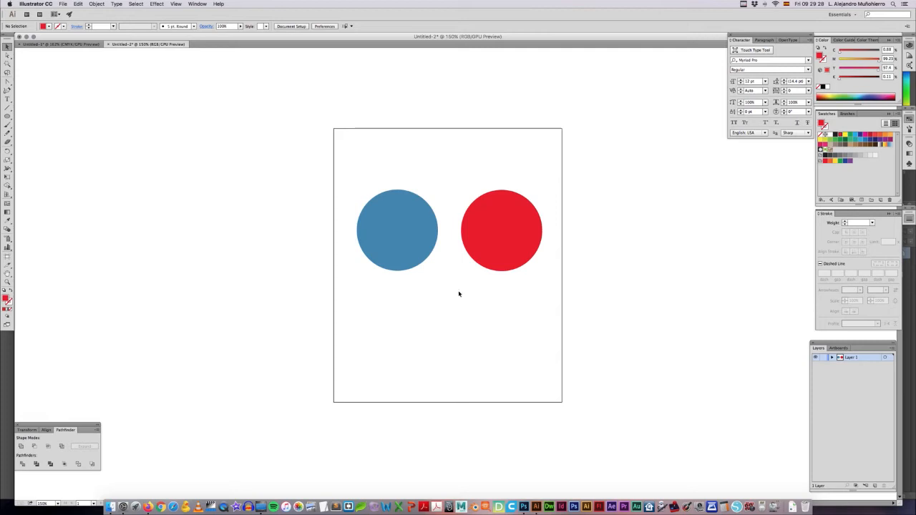
drag(486, 252, 429, 252)
click(437, 294)
Step: Unite the two overlapping circles into a single shape with Pathfinder
drag(443, 286, 401, 255)
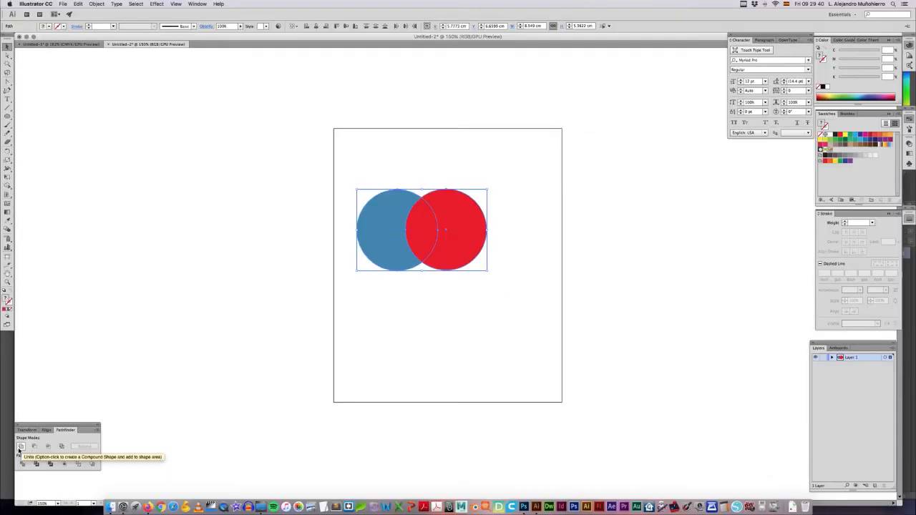
click(22, 451)
click(489, 335)
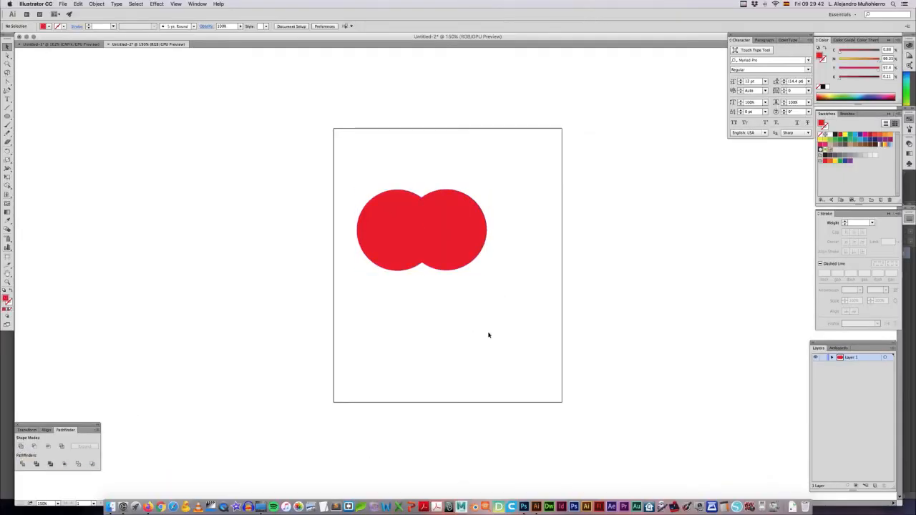
Step: Move the united shape down and to the right, and undo both the move and the Unite operation
drag(444, 268, 469, 289)
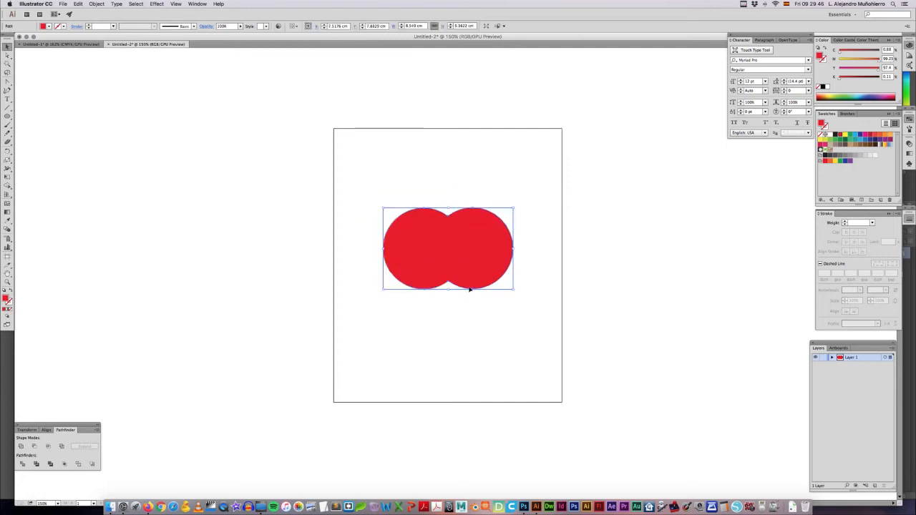
key(cmd+z)
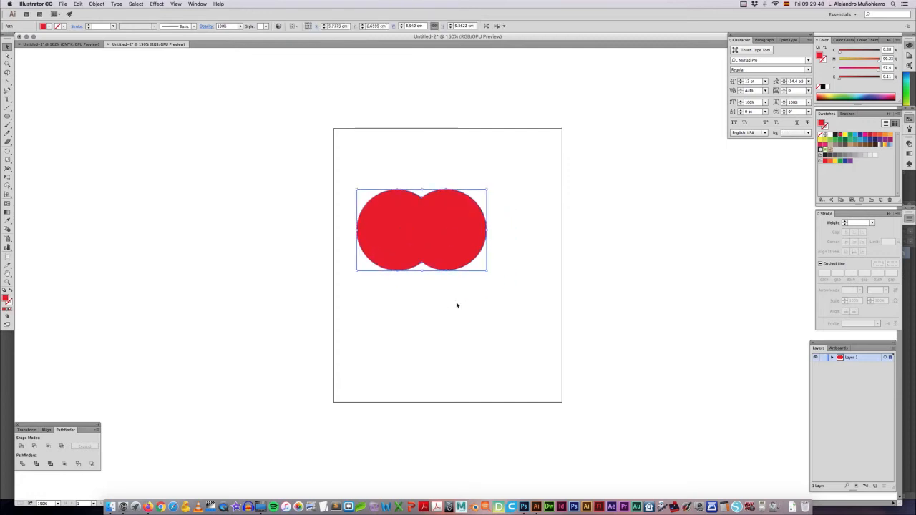
key(super+z)
key(super+z)
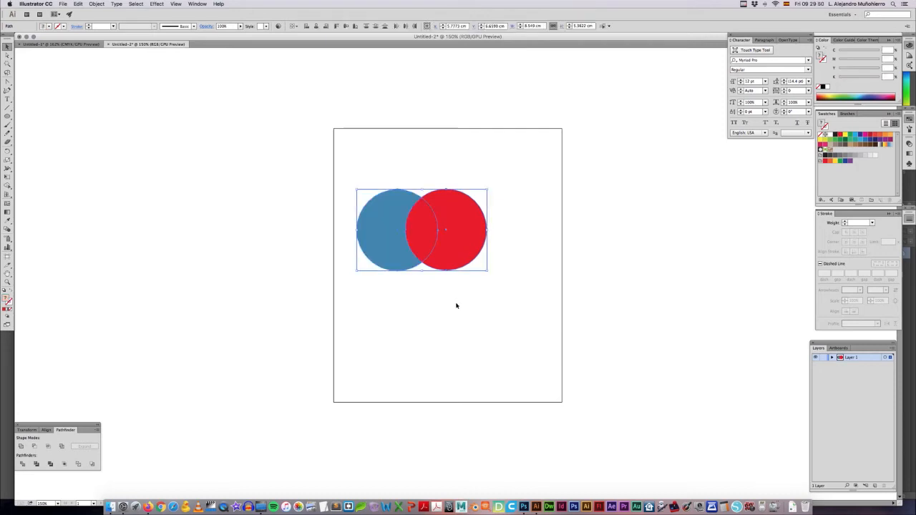
click(443, 313)
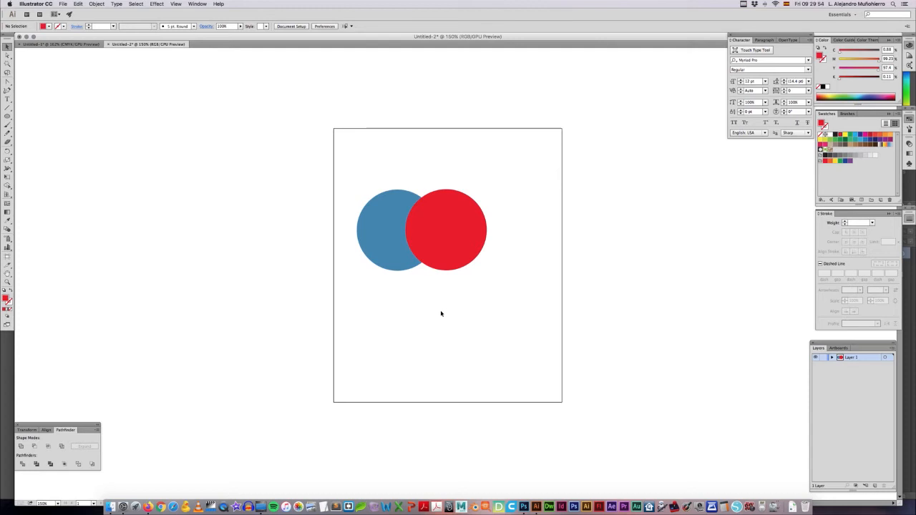
Step: Subtract the red circle from the blue one with Minus Front, and undo the subtraction
drag(459, 299, 391, 240)
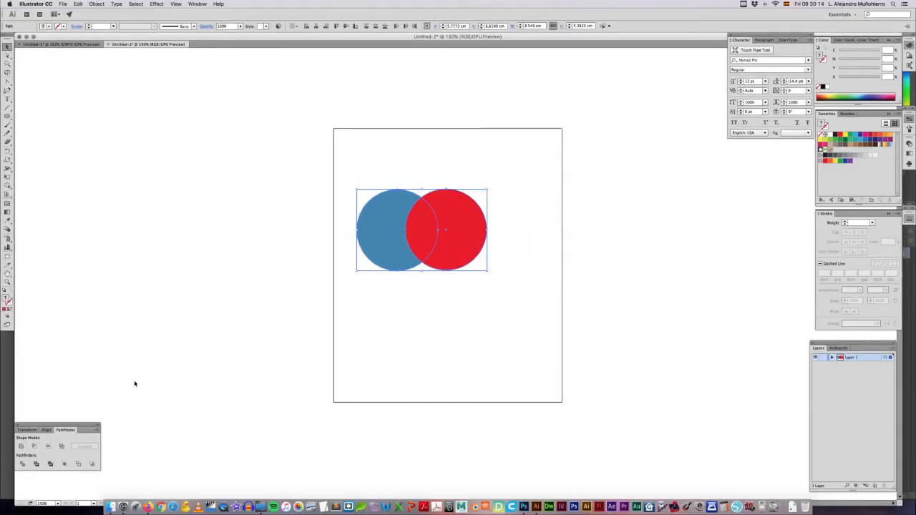
click(39, 447)
click(434, 301)
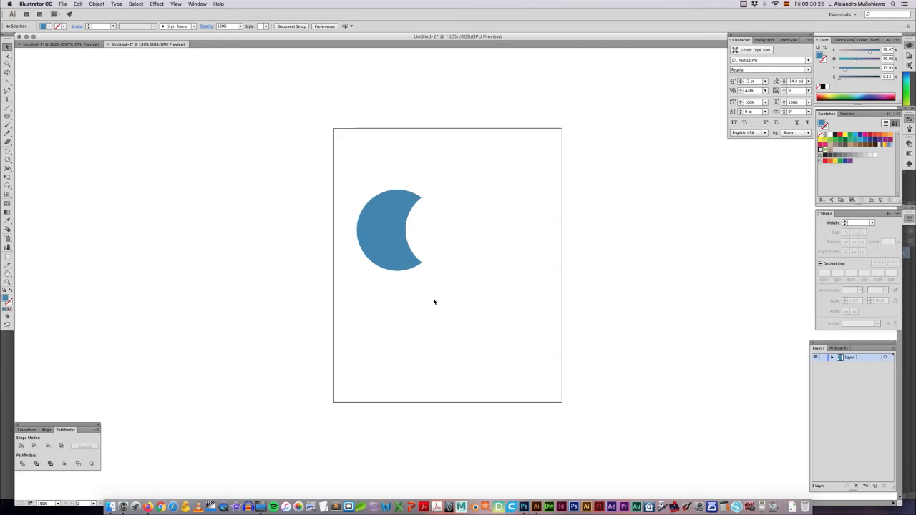
key(super+z)
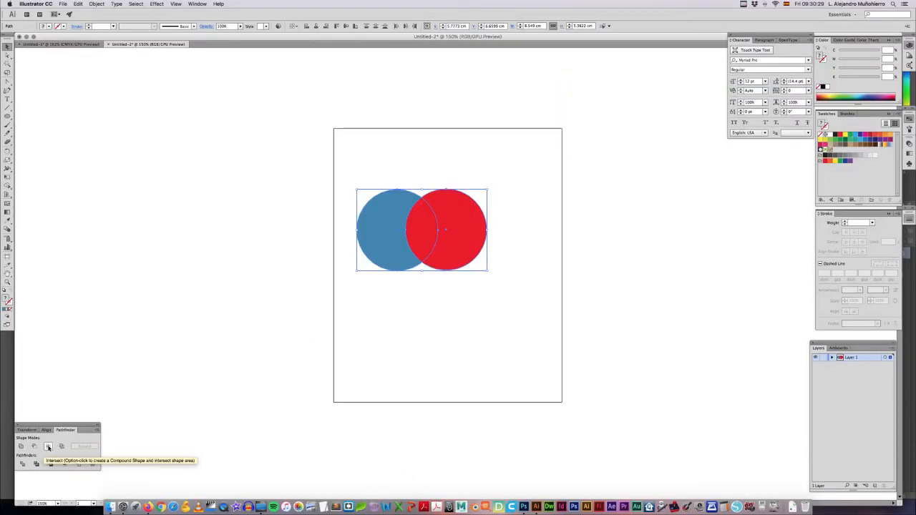
Step: Reduce the two circles to their overlapping area with Intersect, and undo it
click(47, 446)
click(389, 348)
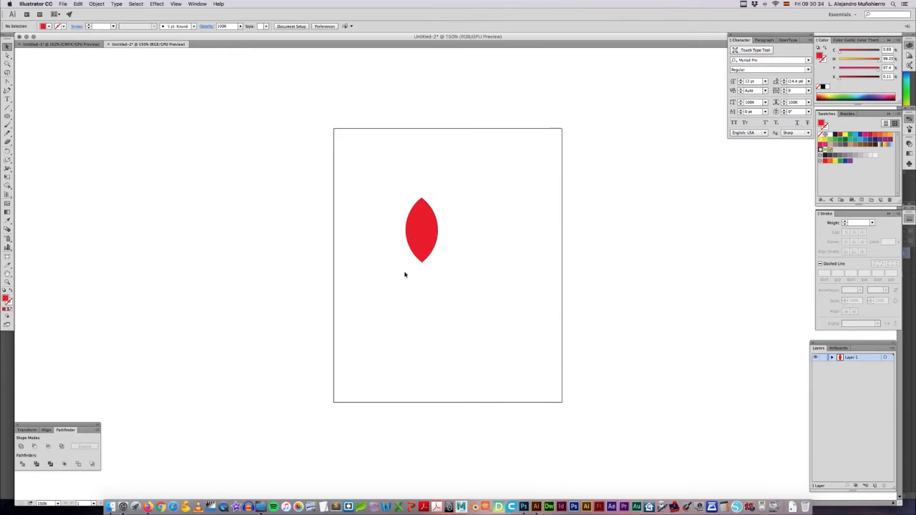
key(super+z)
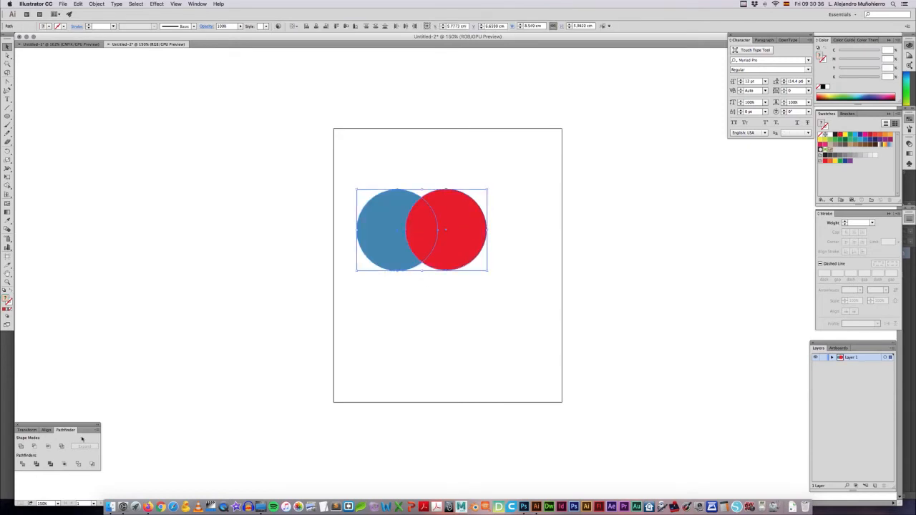
Step: Cut out the circles' overlapping area with Exclude, select the resulting shape to check it, and undo the operation
click(62, 447)
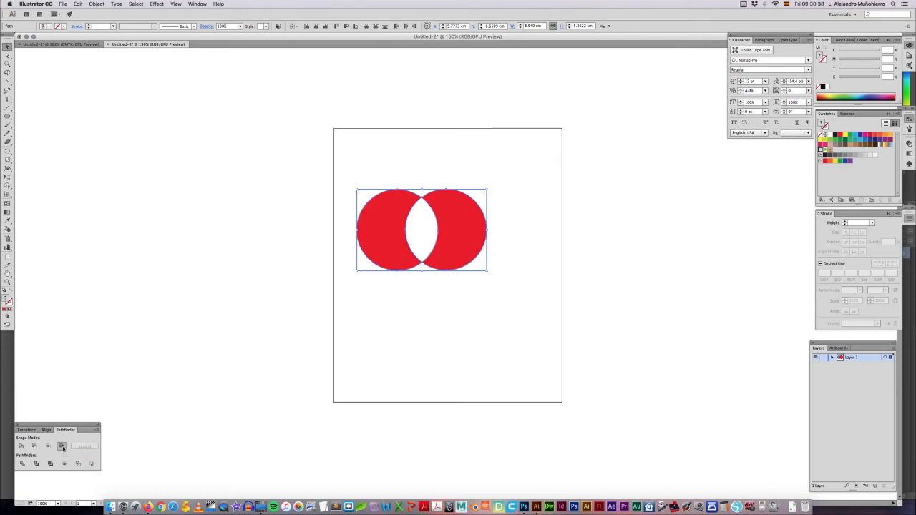
click(470, 323)
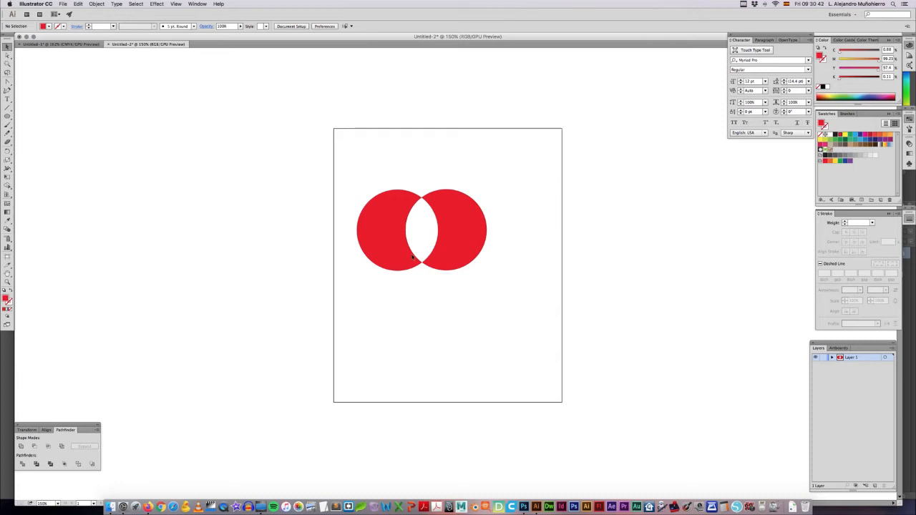
click(463, 231)
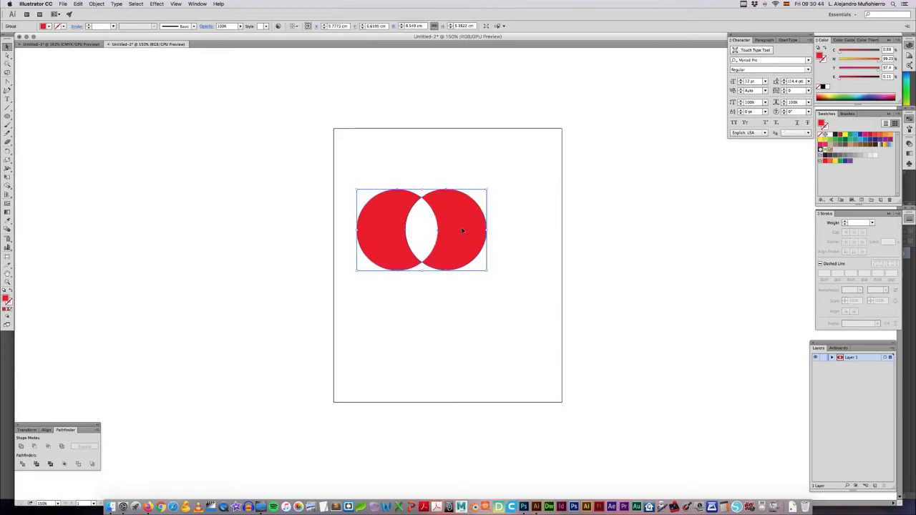
click(427, 238)
click(403, 238)
key(super+z)
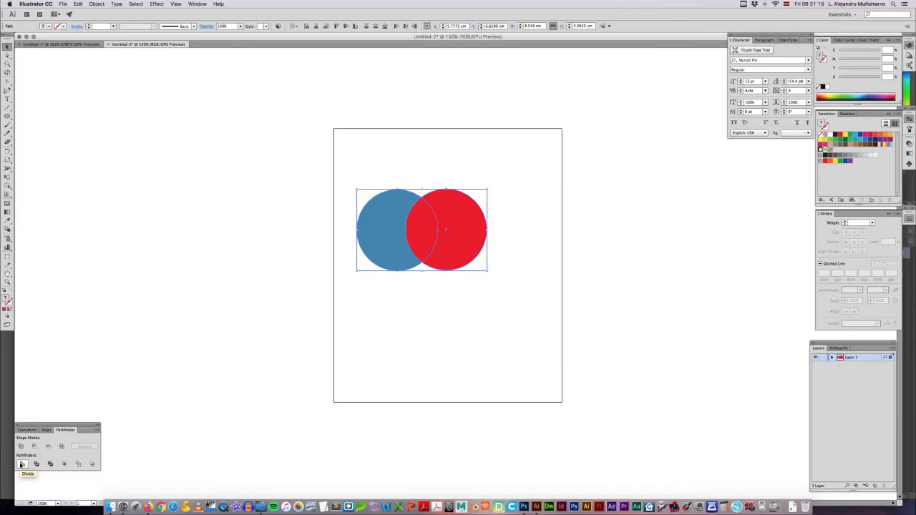
Step: Split the two overlapping circles into separate pieces with the Divide pathfinder
click(21, 465)
click(393, 318)
Step: Move the divided group down-right and down-left, undoing each move
drag(460, 253, 500, 271)
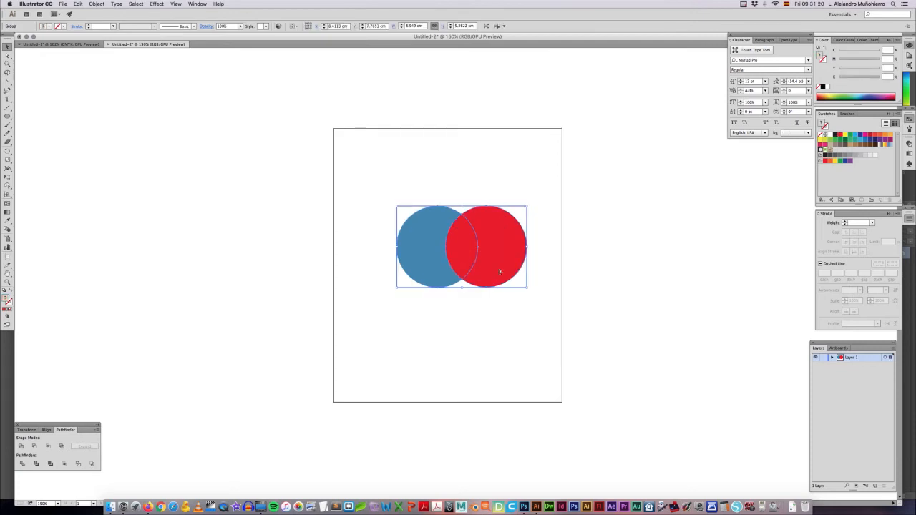
key(ctrl+z)
click(423, 315)
drag(395, 250, 360, 276)
key(ctrl+z)
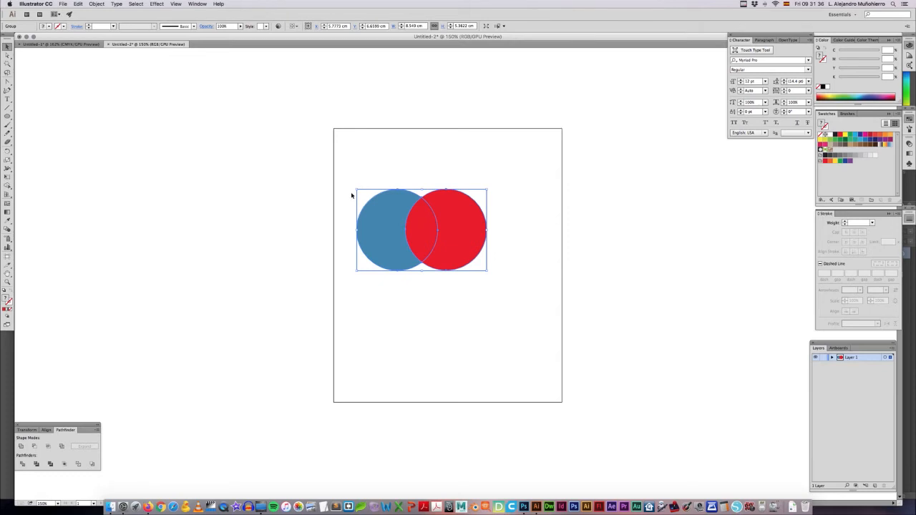
Step: Locate the Ungroup command for the divided group without applying it
click(95, 4)
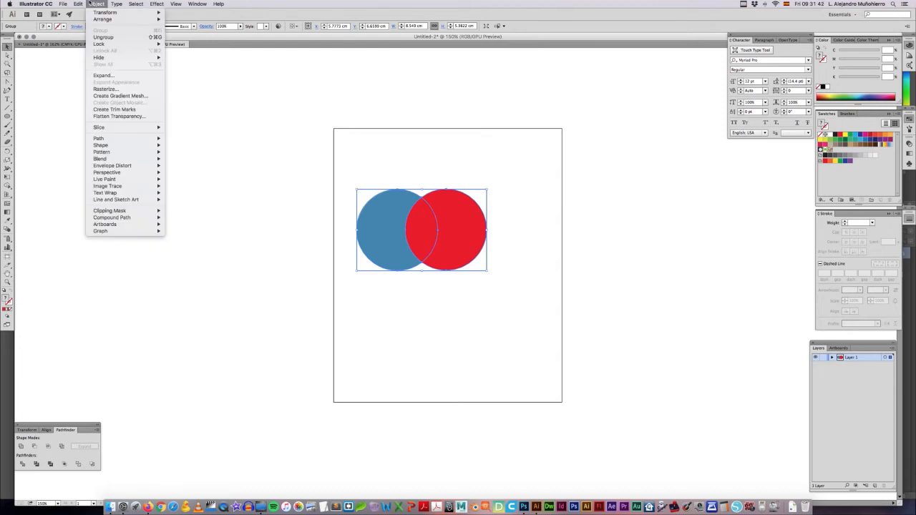
mouse_move(78, 3)
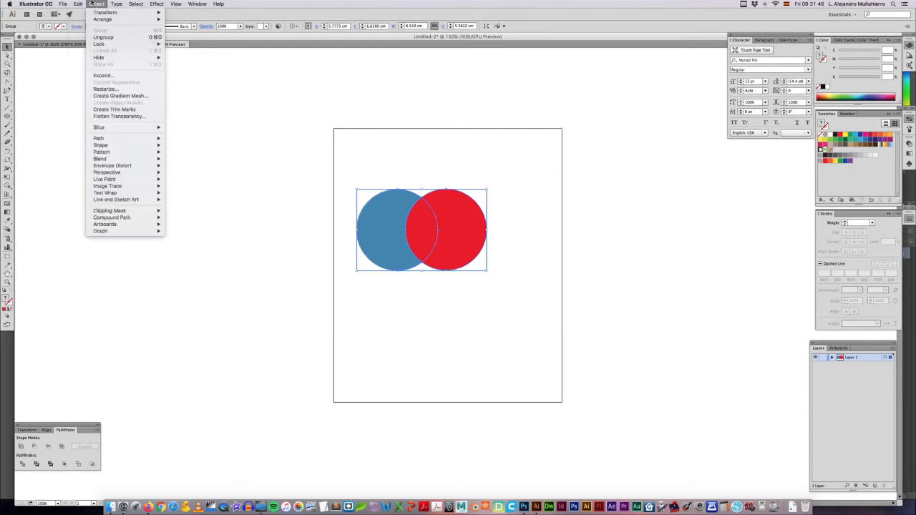
click(111, 39)
click(314, 91)
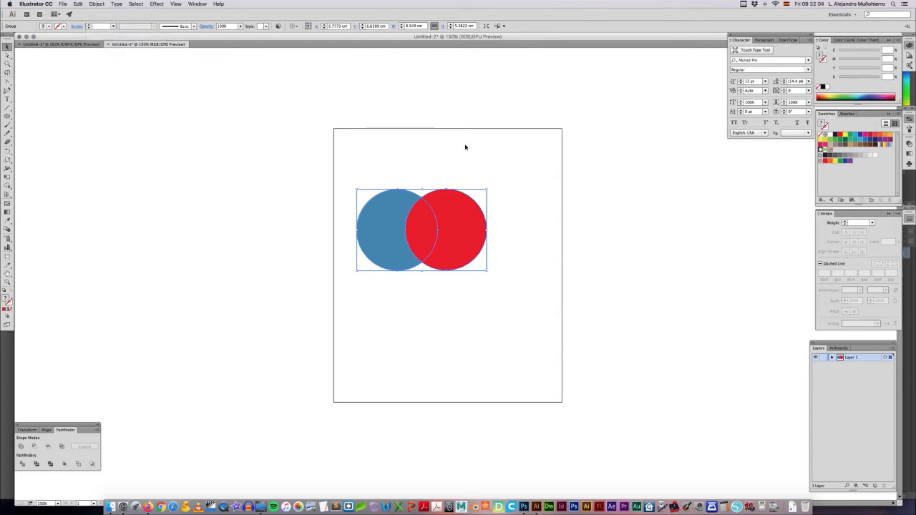
Step: Ungroup the divided circles and move the red crescent, the overlap piece and the blue crescent apart
key(super+shift+g)
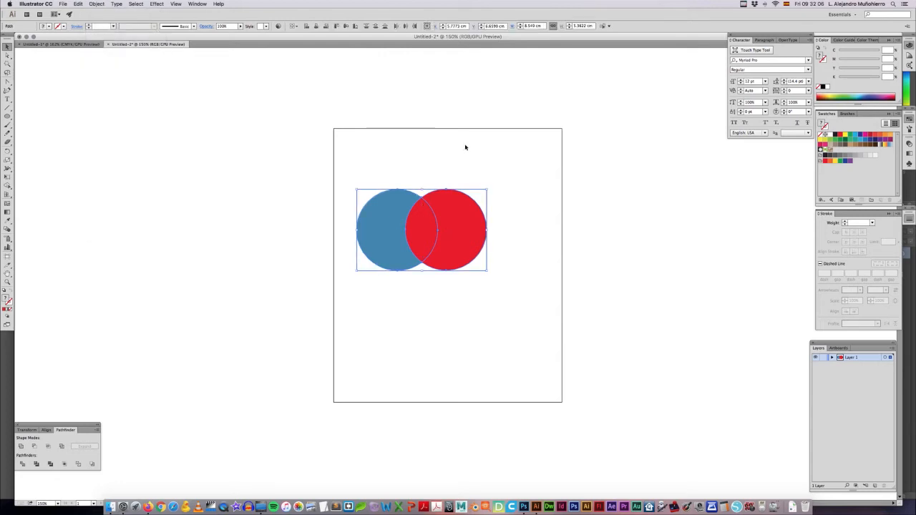
click(465, 147)
drag(474, 218, 511, 218)
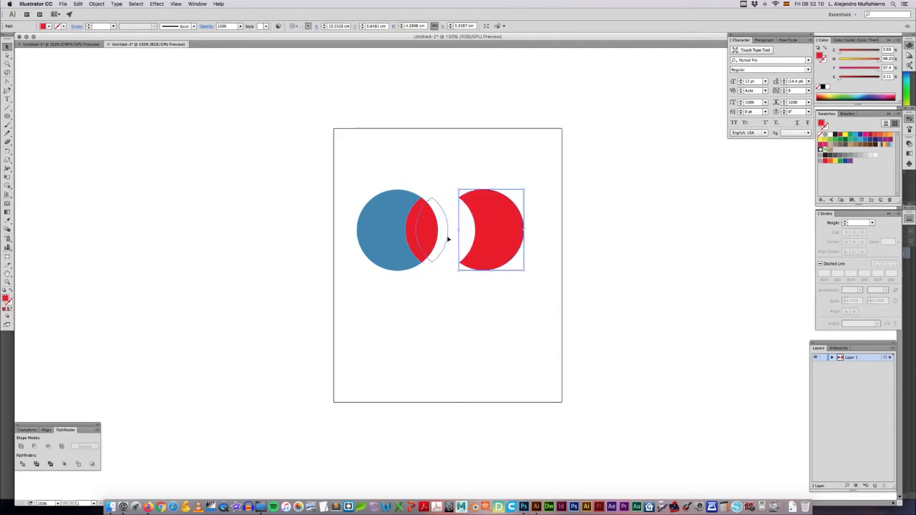
drag(452, 239, 452, 240)
drag(382, 237, 379, 237)
click(432, 167)
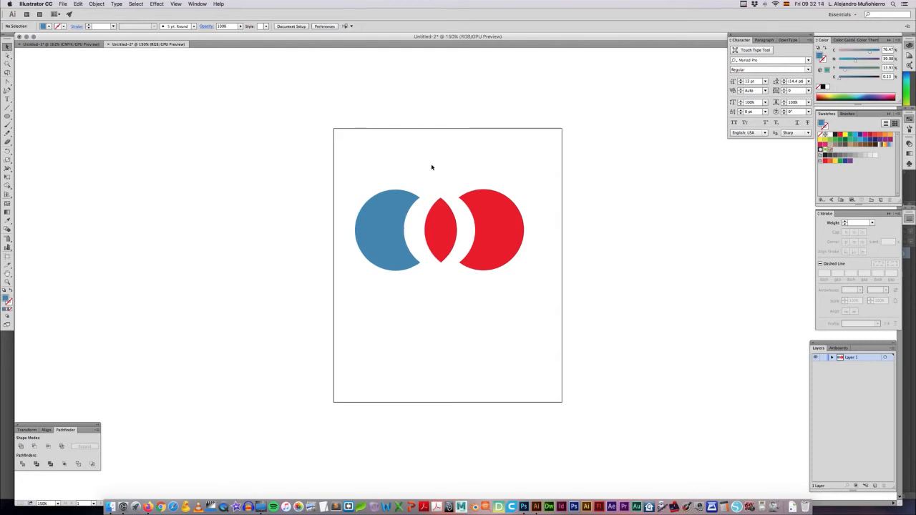
Step: Fill the central overlap piece with dark blue and deselect it
click(440, 228)
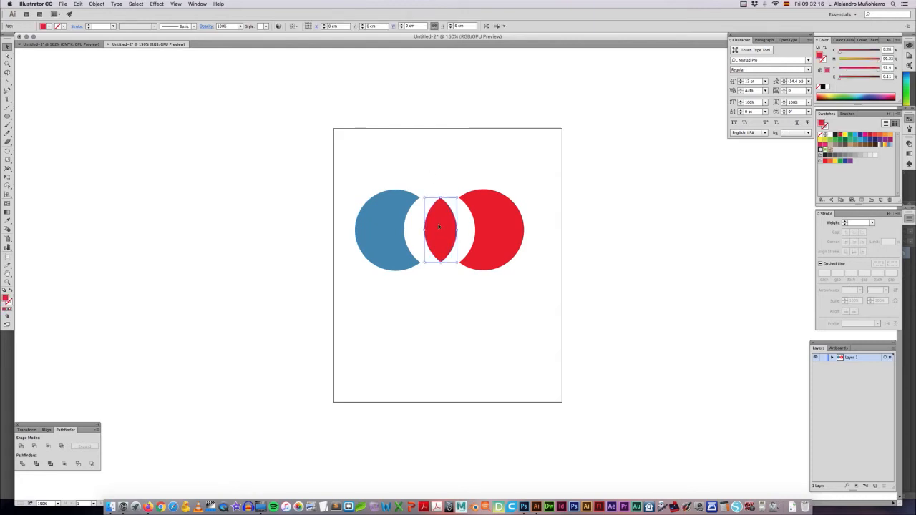
click(868, 95)
click(558, 124)
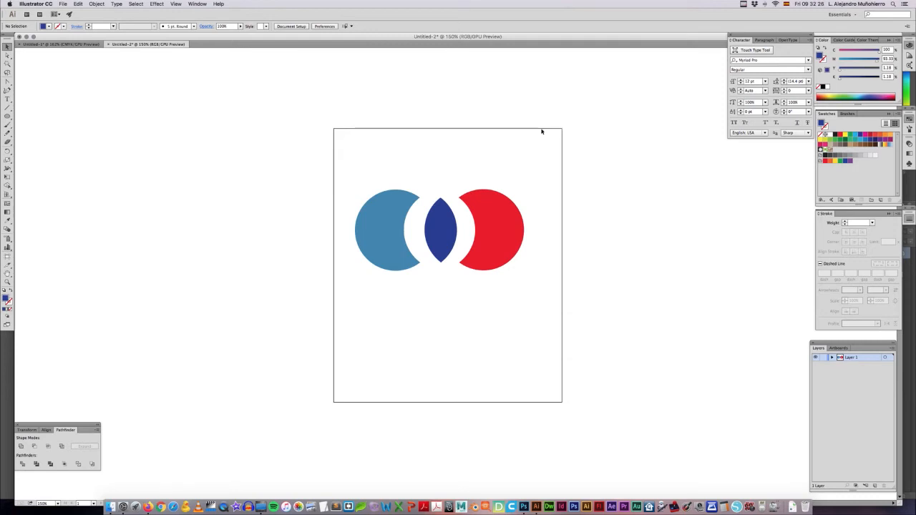
Step: Undo the recolouring, the moves, the ungrouping and the Divide operation to restore the two overlapping circles
key(super+z)
key(super+z)
key(super+z)
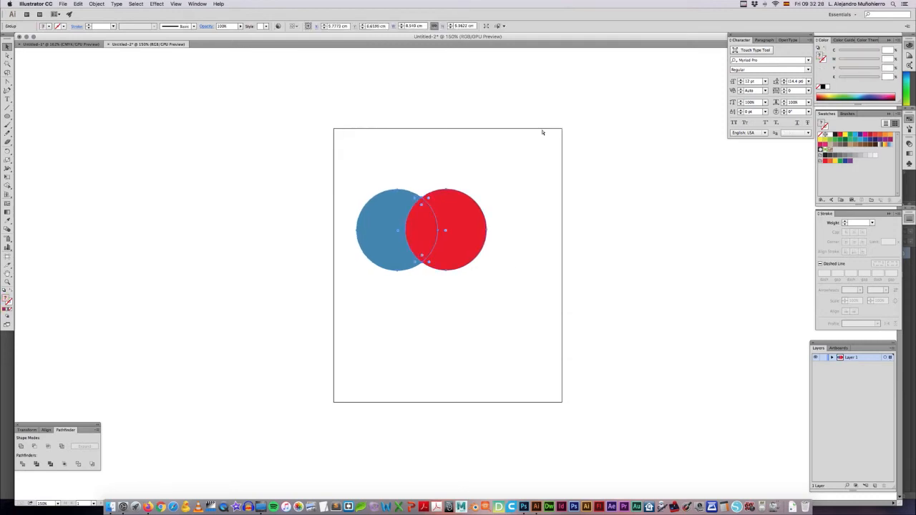
key(super+z)
key(super+z)
key(super+z)
key(super+z)
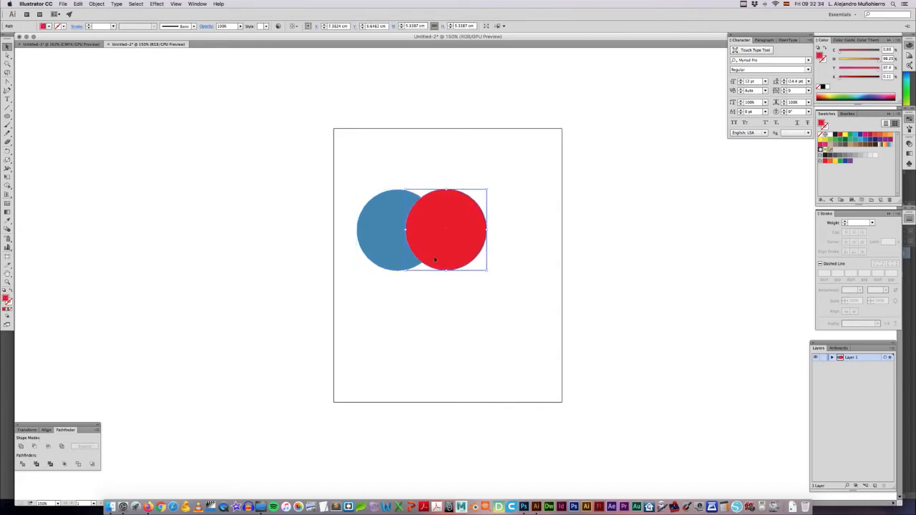
Step: Apply the Trim pathfinder to both circles and move the resulting group down and to the right
shift+click(395, 243)
click(35, 464)
click(471, 358)
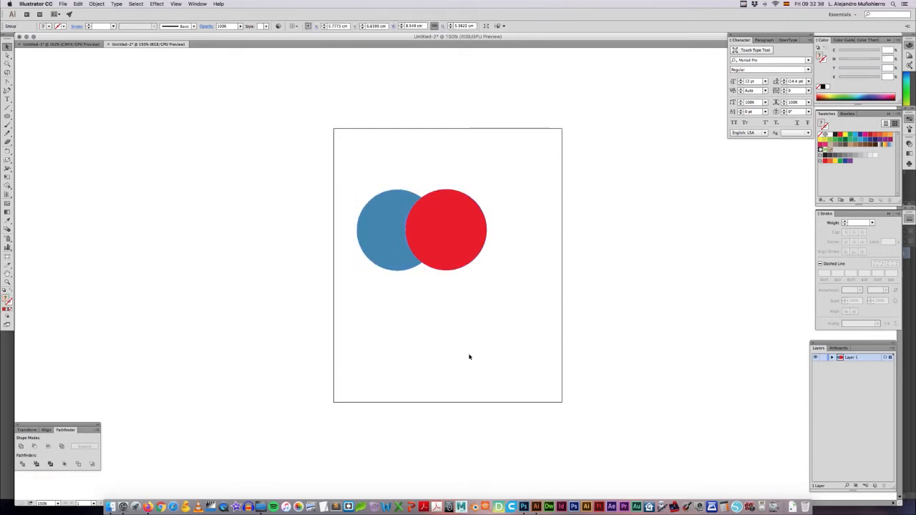
drag(449, 242, 482, 262)
Step: Ungroup the trimmed circles and move the red circle and the blue crescent apart
right_click(482, 265)
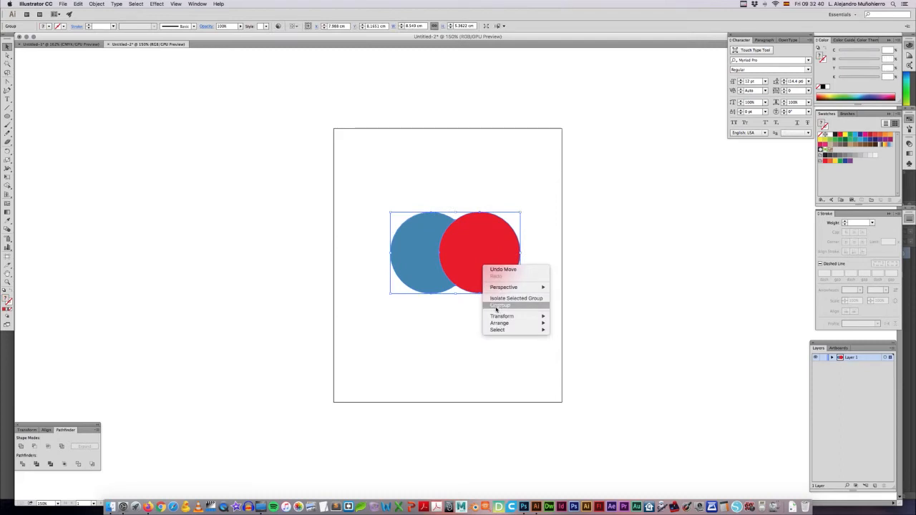
click(453, 311)
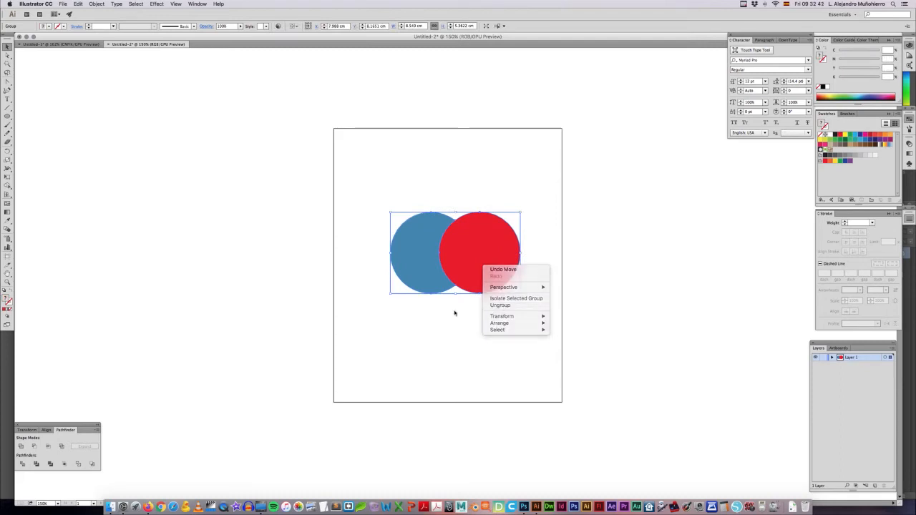
right_click(466, 247)
click(480, 290)
drag(481, 262, 510, 262)
drag(429, 261, 398, 259)
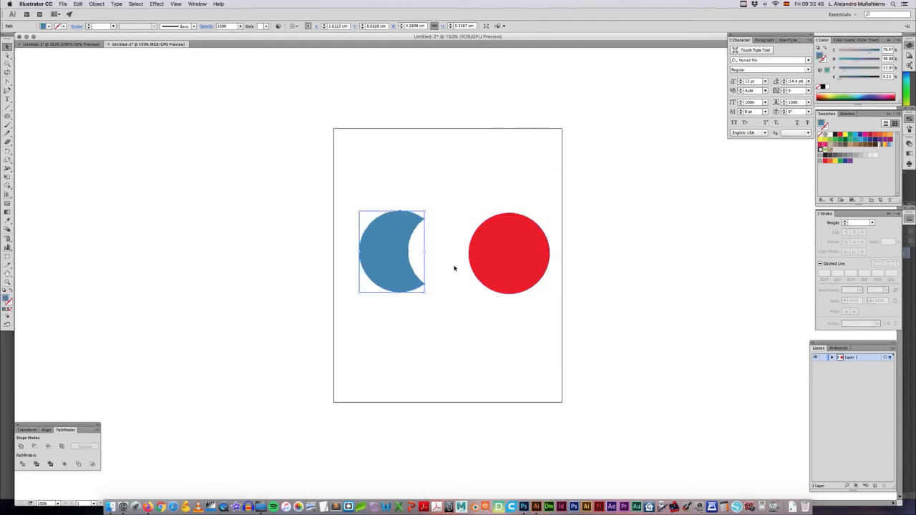
Step: Undo the moves, the ungrouping and the Trim operation to restore the two original circles
key(super+z)
key(super+z)
key(super+z)
key(super+z)
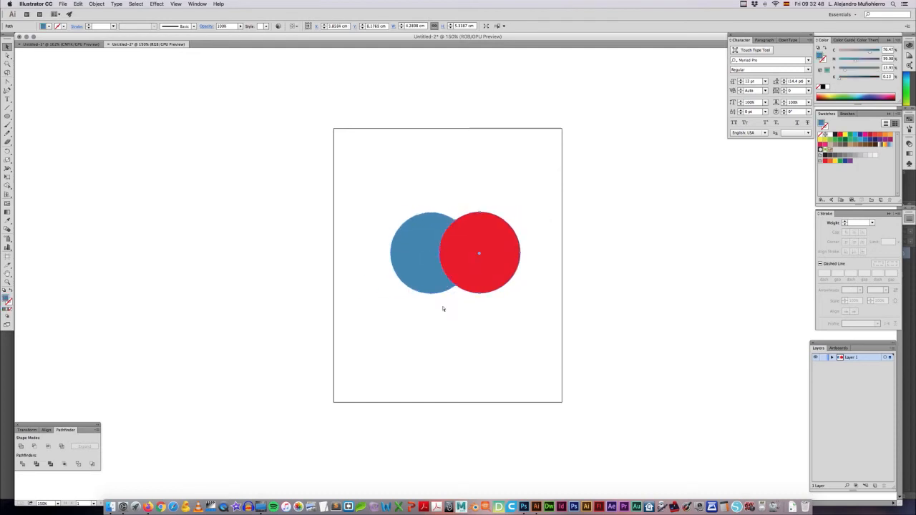
key(super+z)
key(super+z)
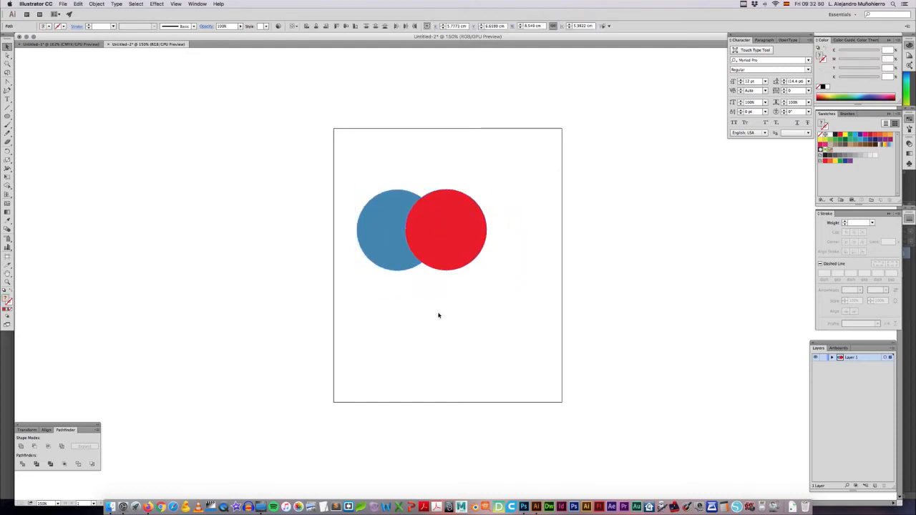
Step: Apply the Merge pathfinder to both circles and separate the ungrouped red circle and blue crescent
click(50, 465)
click(393, 322)
right_click(478, 245)
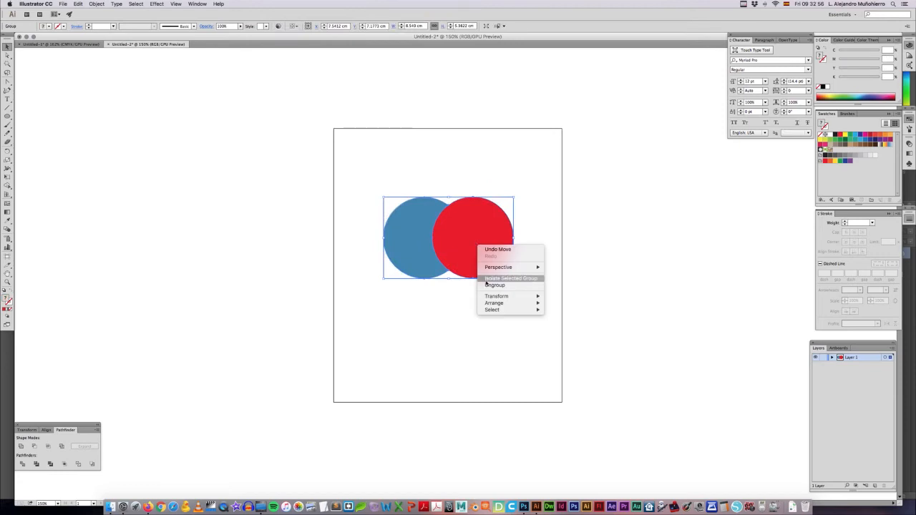
click(455, 300)
drag(466, 247, 488, 249)
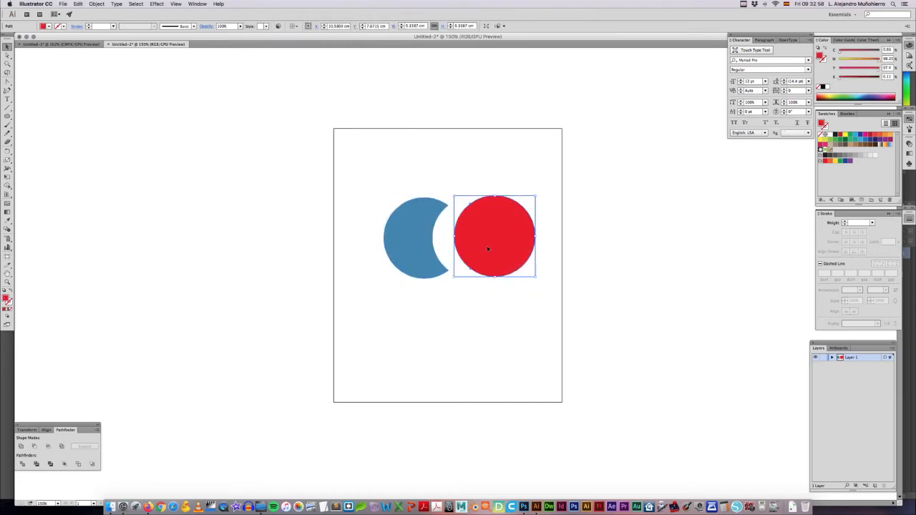
drag(404, 243, 347, 241)
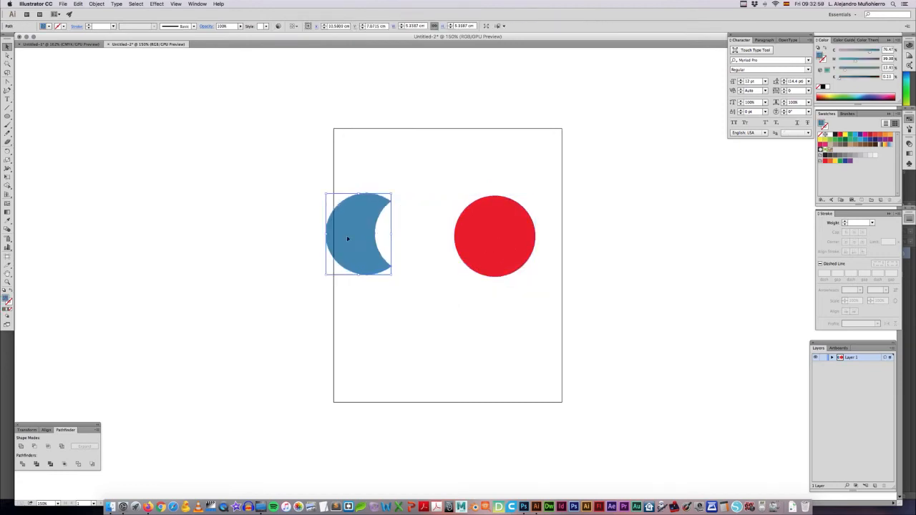
Step: Undo the separation, the ungrouping and the Merge operation to return to the two overlapping circles
click(413, 247)
key(super+z)
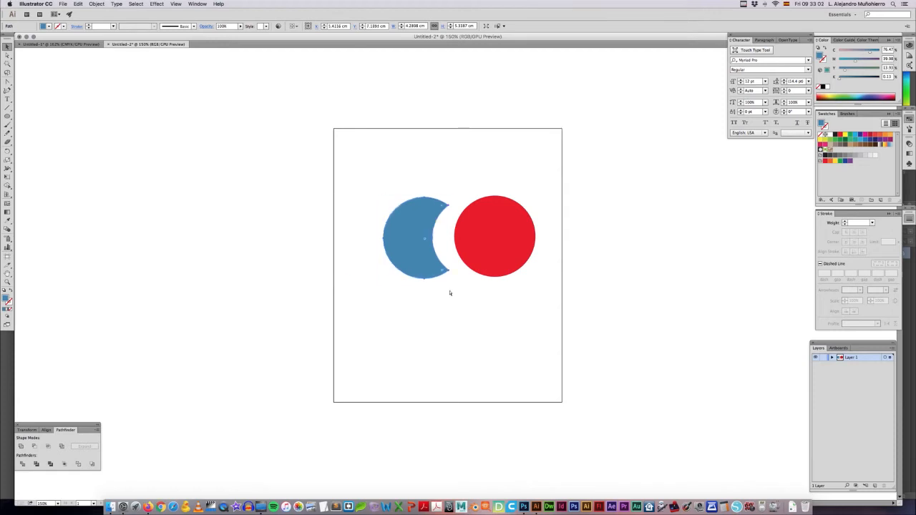
key(super+z)
key(super+z)
key(super+z)
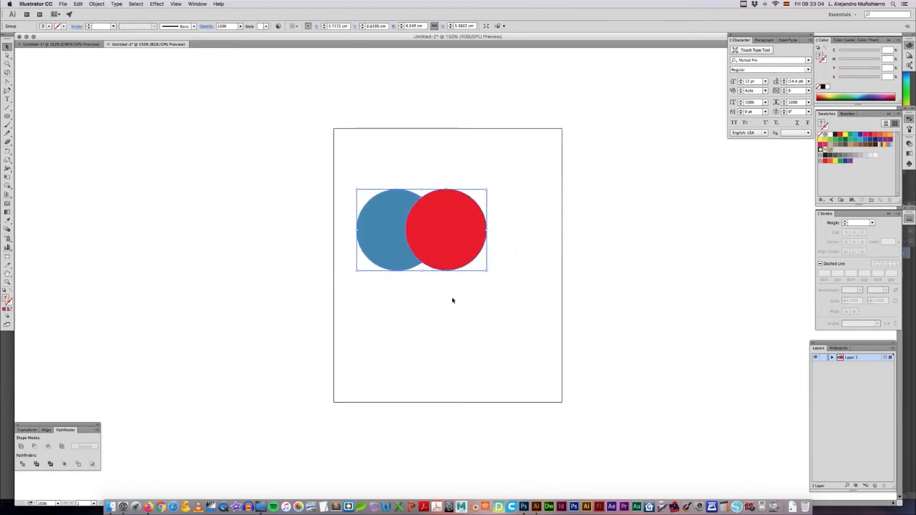
key(super+z)
Step: Select both circles and move them together down and to the right, toward the middle of the artboard
click(452, 299)
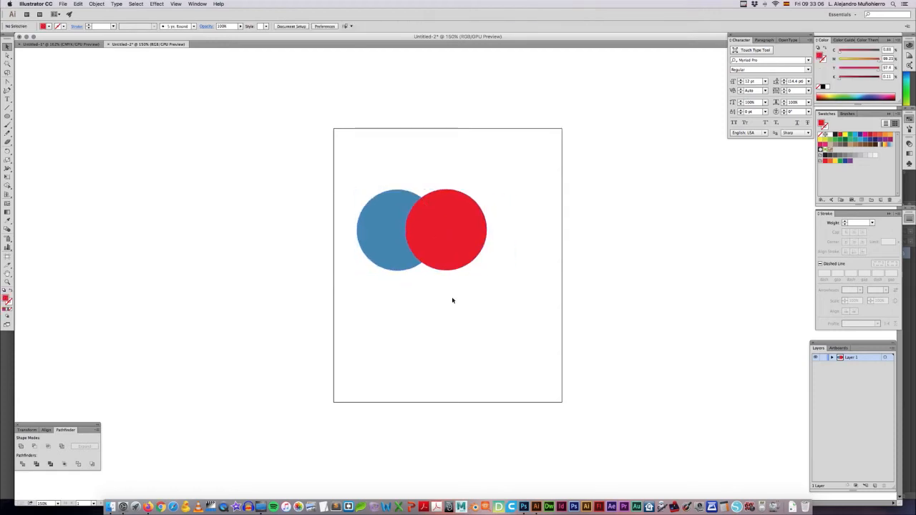
click(395, 227)
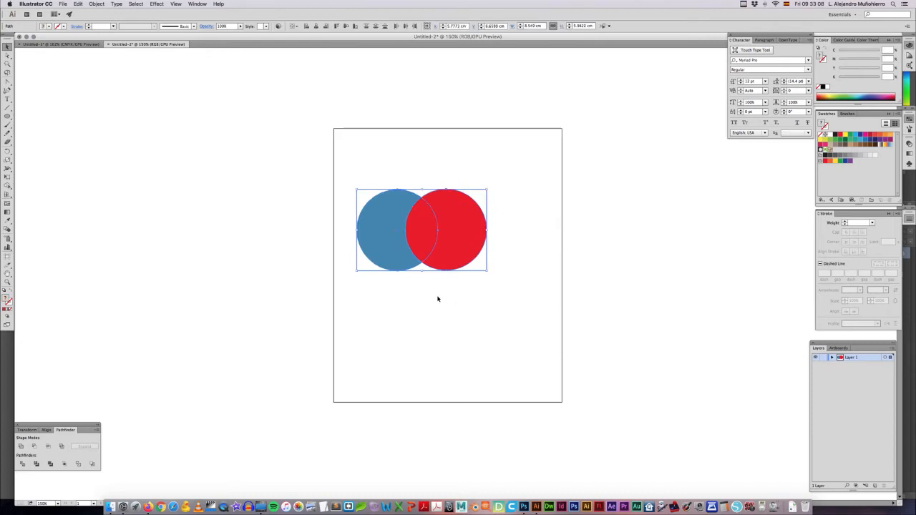
drag(450, 253, 489, 279)
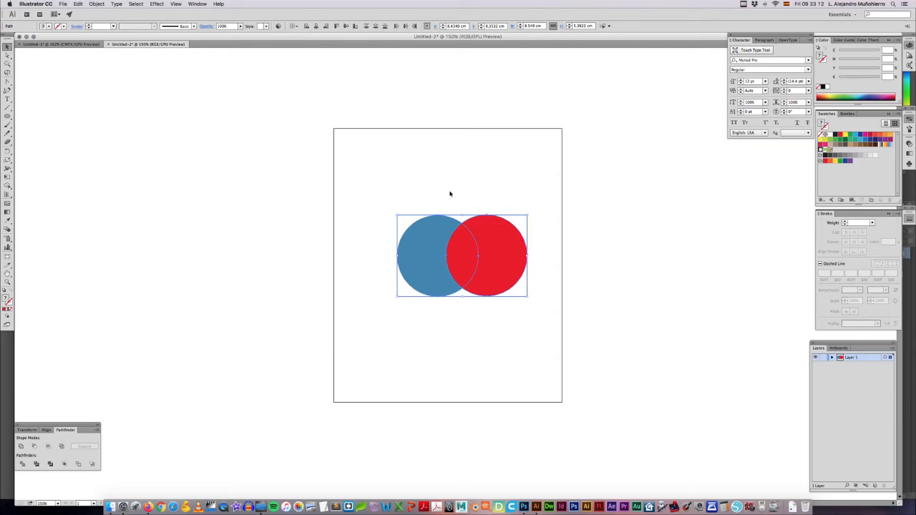
Step: Replace the large red circle with four smaller red circles overlapping the blue circle's top, bottom, left and right edges
click(502, 258)
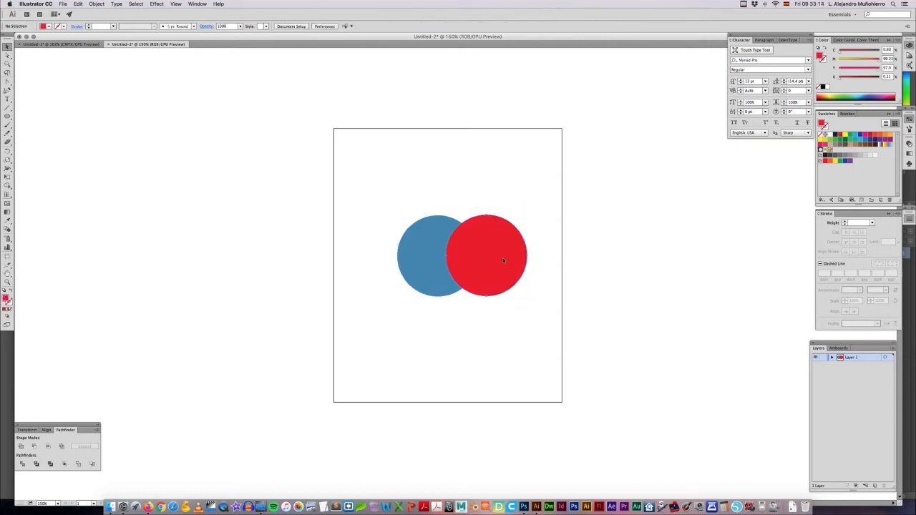
drag(529, 298, 394, 256)
click(507, 307)
key(Delete)
drag(460, 269, 449, 300)
Step: Select all the circles and cut the four red ones out of the blue circle with Minus Front
drag(509, 307, 381, 221)
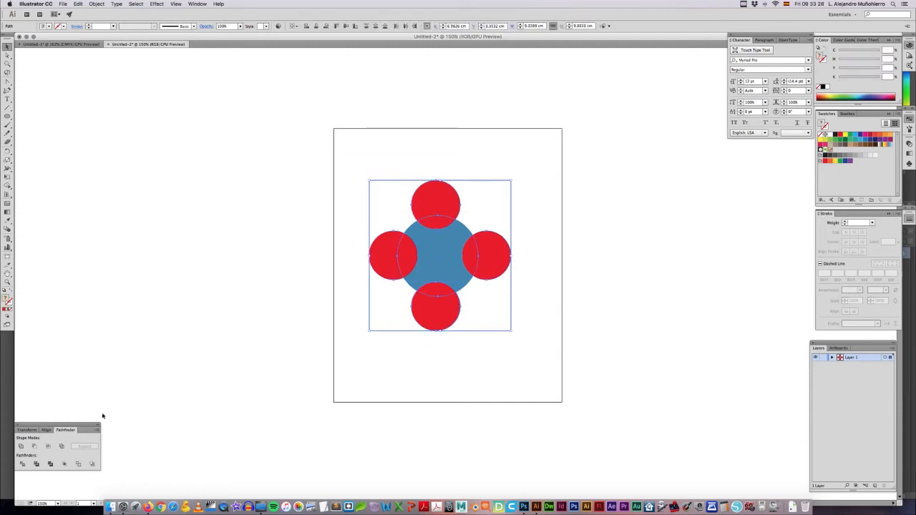
click(35, 447)
click(403, 370)
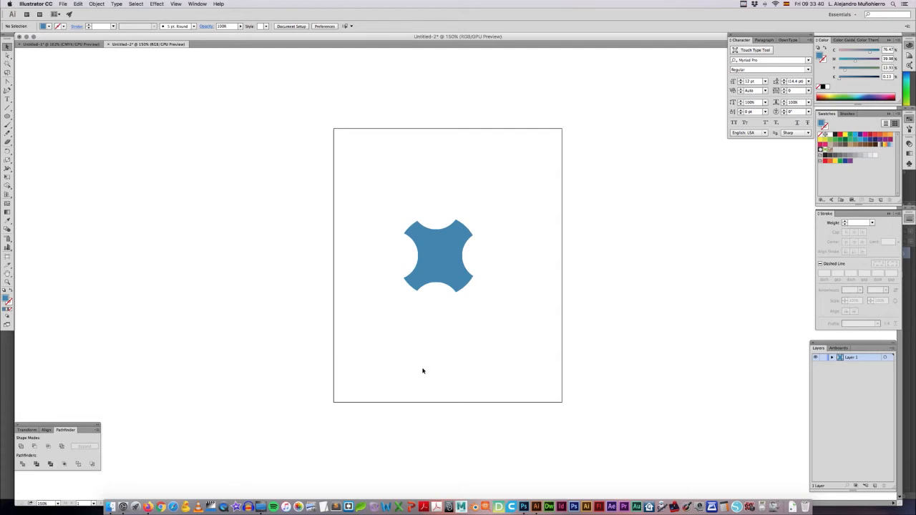
Step: Move the blue shape's upper-right tip anchor point up and slightly left with the Direct Selection tool
key(super+plus)
key(super+plus)
key(super+plus)
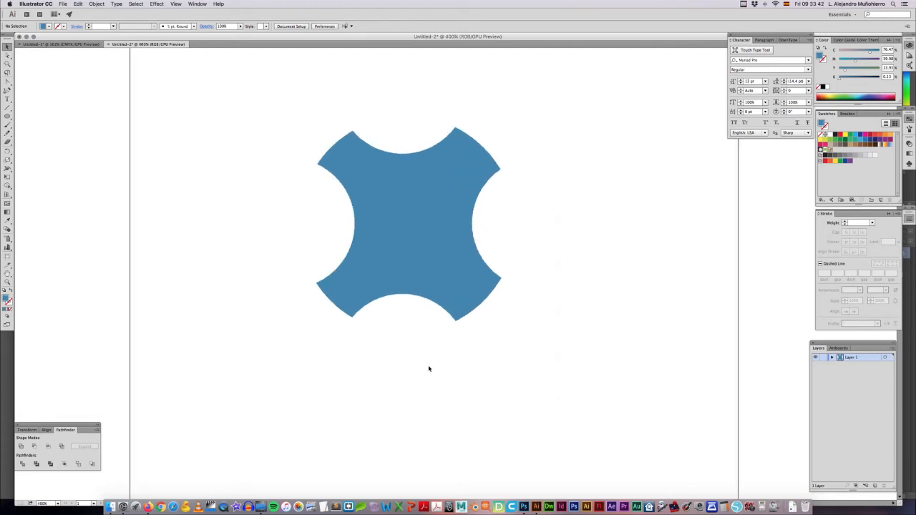
drag(418, 293, 443, 330)
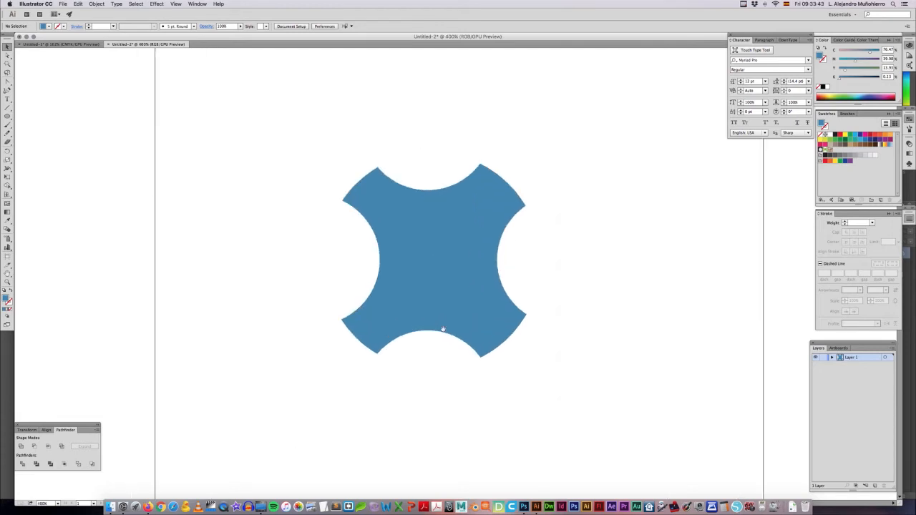
click(7, 55)
click(427, 191)
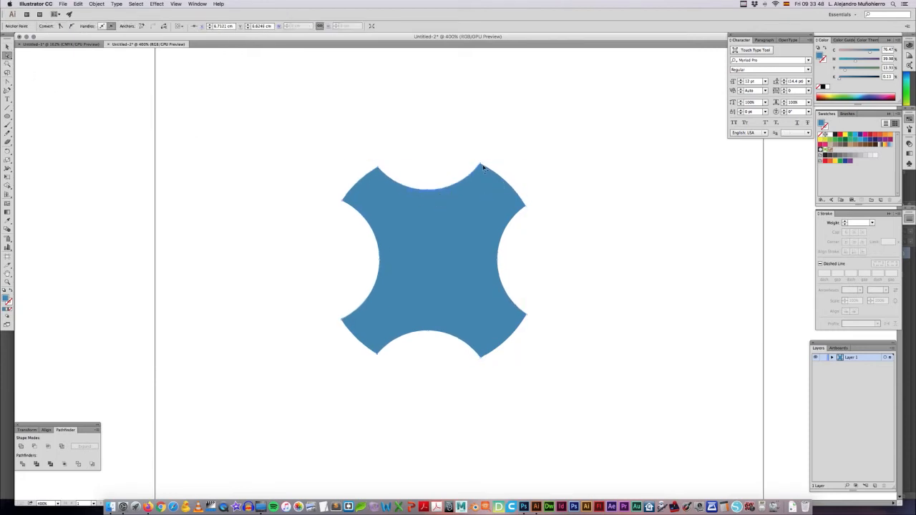
drag(478, 163, 472, 149)
Step: Reshape the curves of the blue shape's top and left notches by adjusting their anchor points
drag(429, 194, 452, 176)
key(super+z)
click(427, 178)
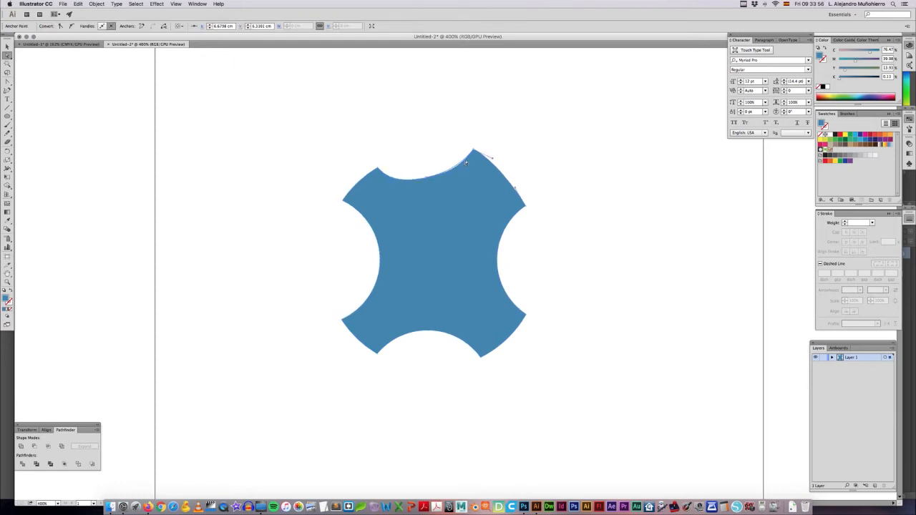
click(344, 200)
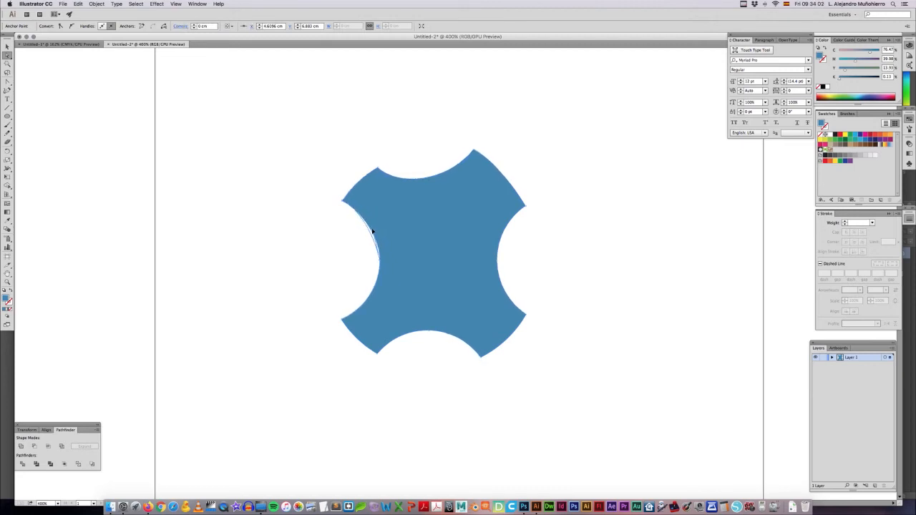
click(362, 258)
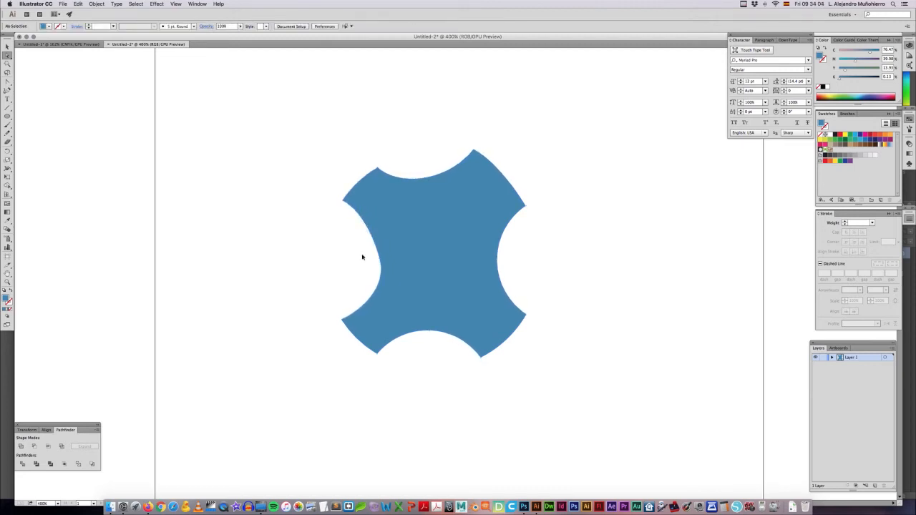
Step: Return the view to 100% and delete the blue notched shape from the artboard
key(super+1)
key(v)
click(451, 265)
key(Delete)
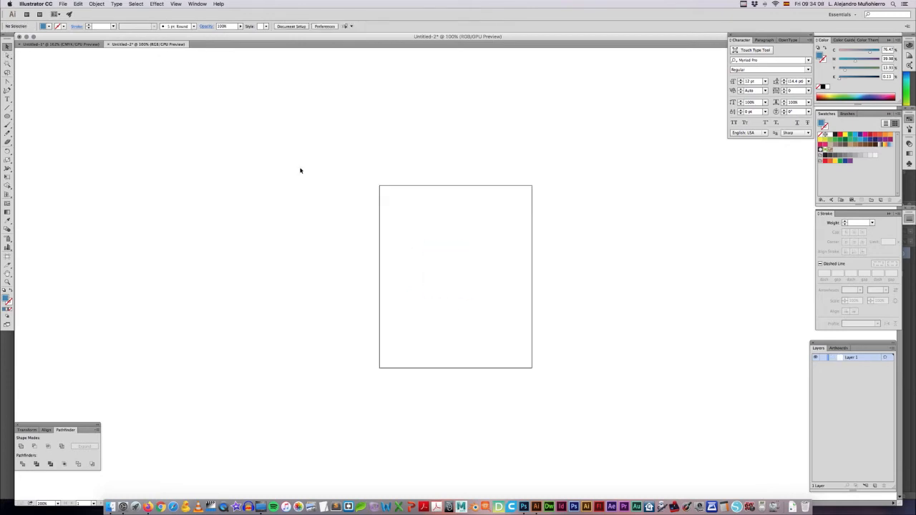
Step: Switch to the Artboard tool and close the Untitled-2 document without saving its changes
click(8, 258)
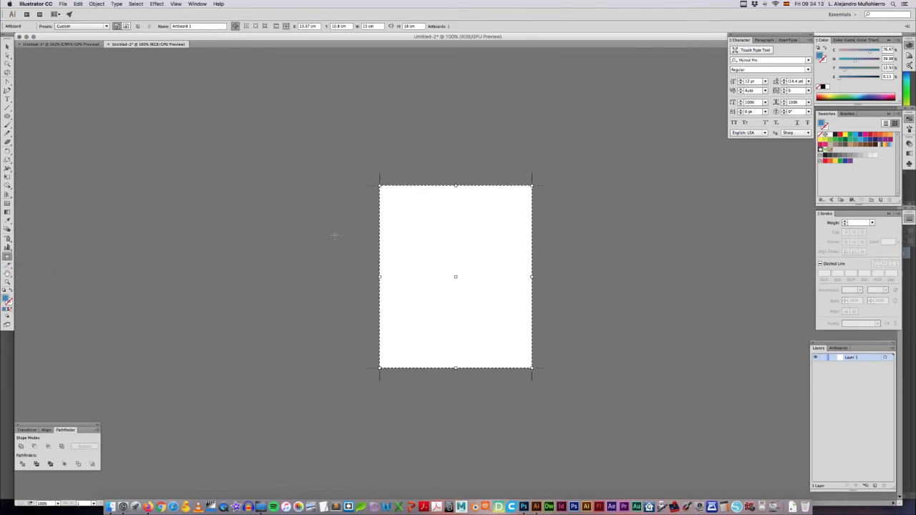
key(super+w)
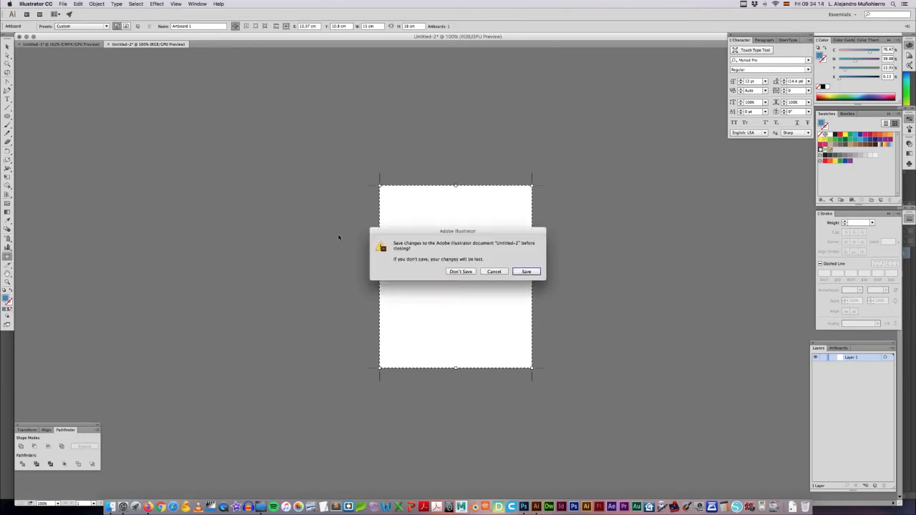
click(462, 272)
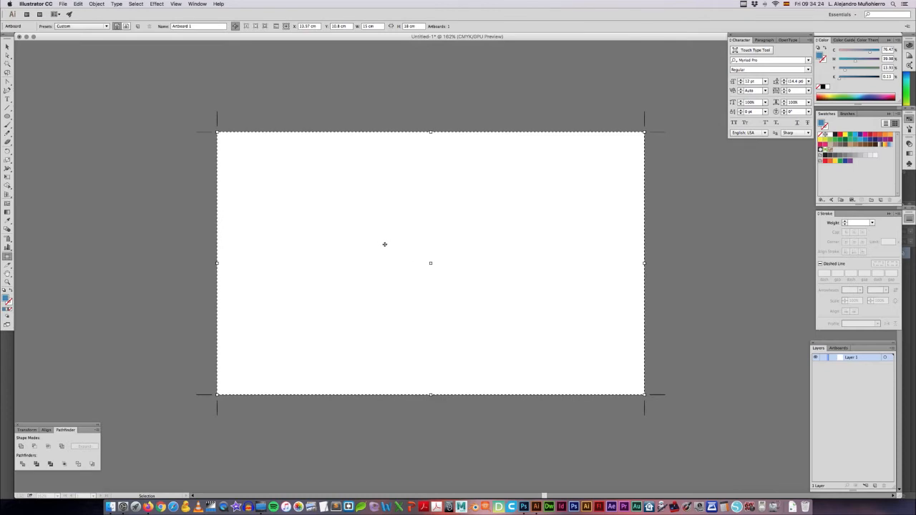
key(super+n)
text(v)
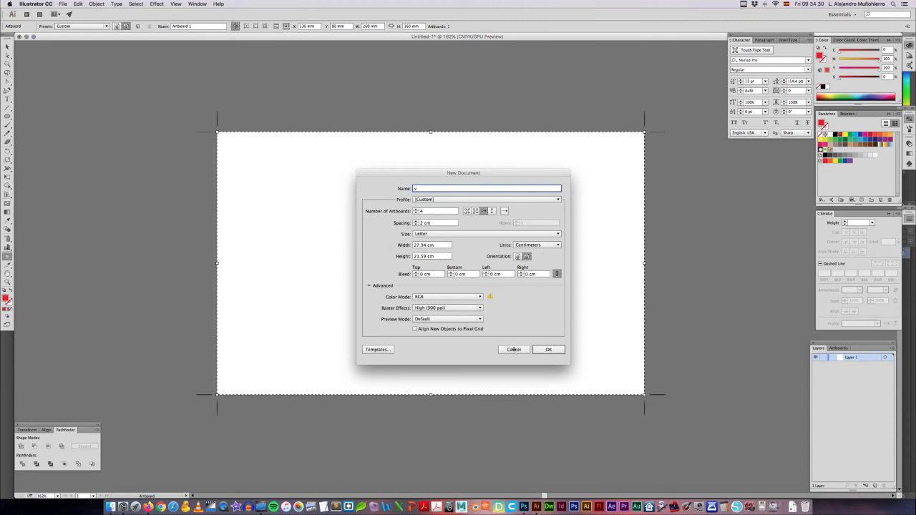
click(514, 350)
click(7, 46)
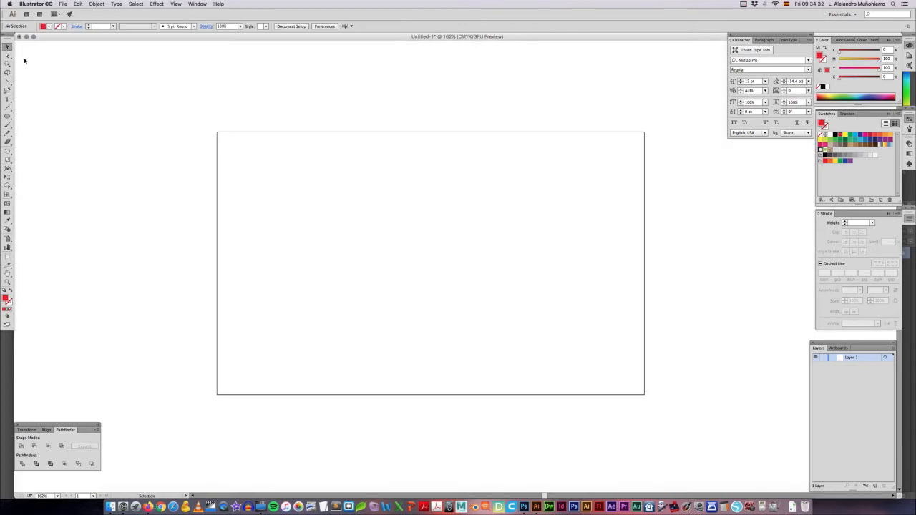
Step: Create a new Letter-size landscape document in centimeters and RGB with the number of artboards set to 1
key(a)
key(super+n)
drag(418, 175, 412, 153)
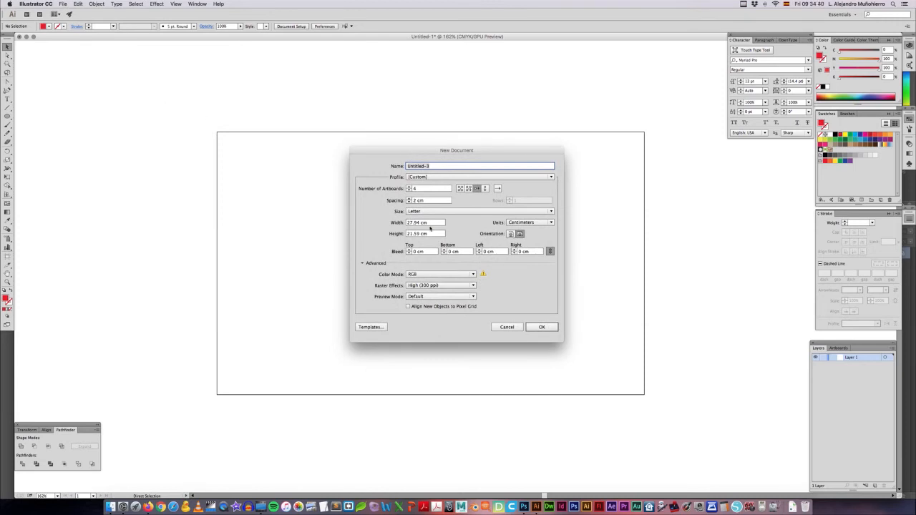
click(465, 212)
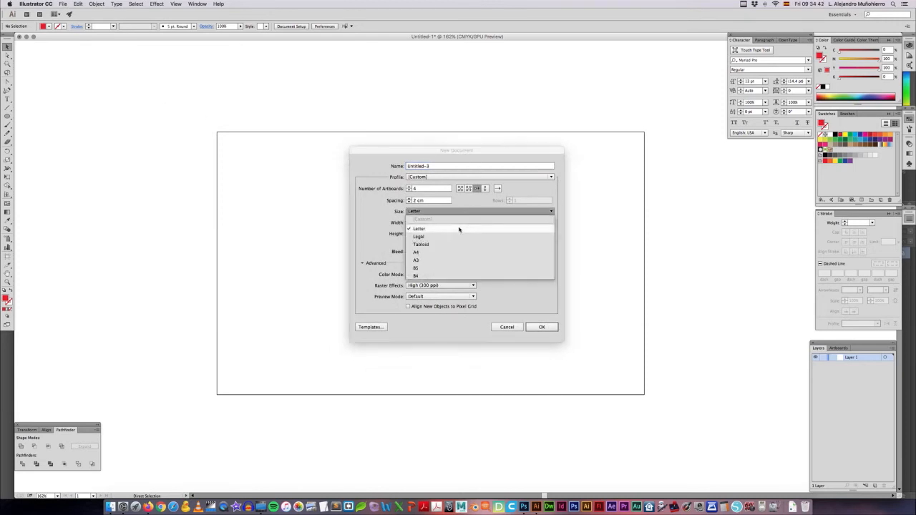
click(460, 229)
click(411, 189)
click(409, 191)
click(409, 191)
click(410, 192)
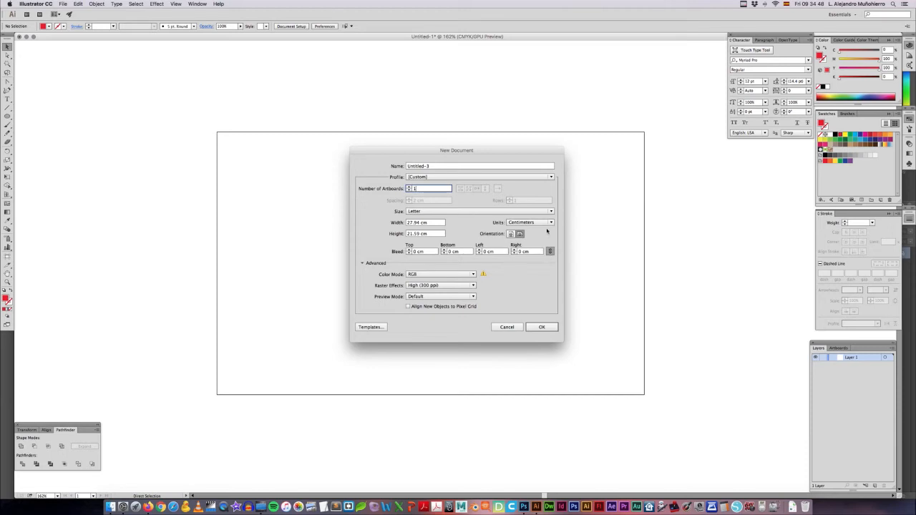
click(542, 328)
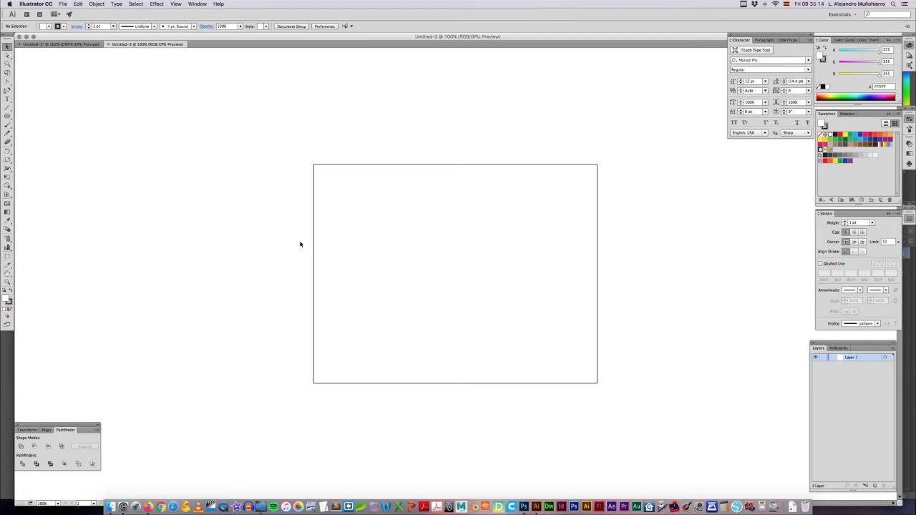
Step: Change the new document's artboard to portrait orientation and leave artboard editing
click(8, 259)
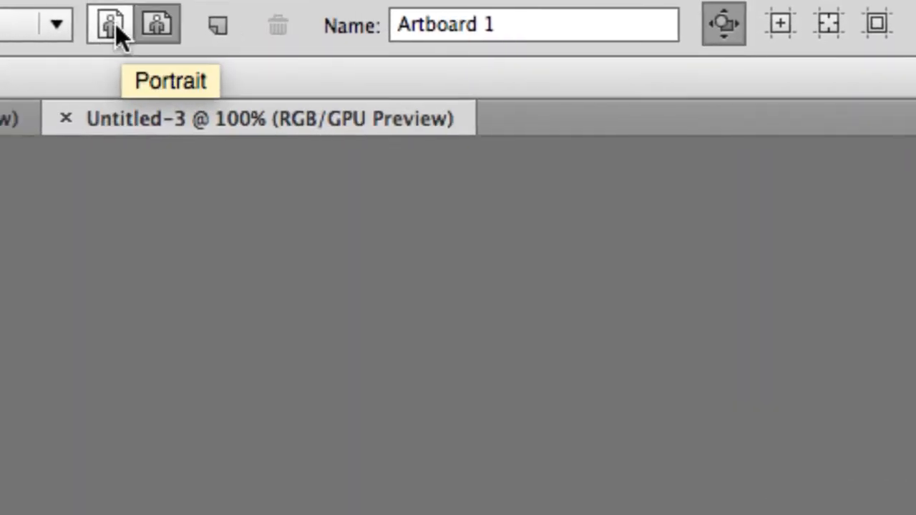
click(115, 24)
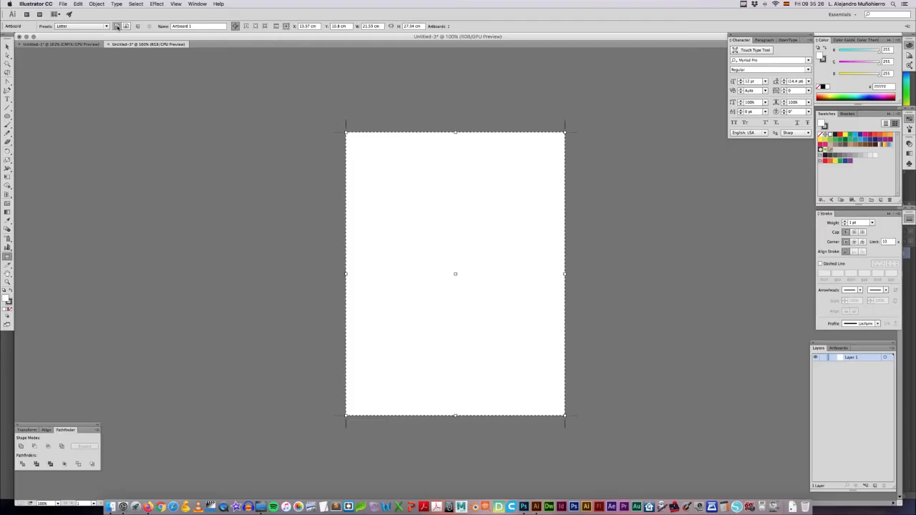
key(Escape)
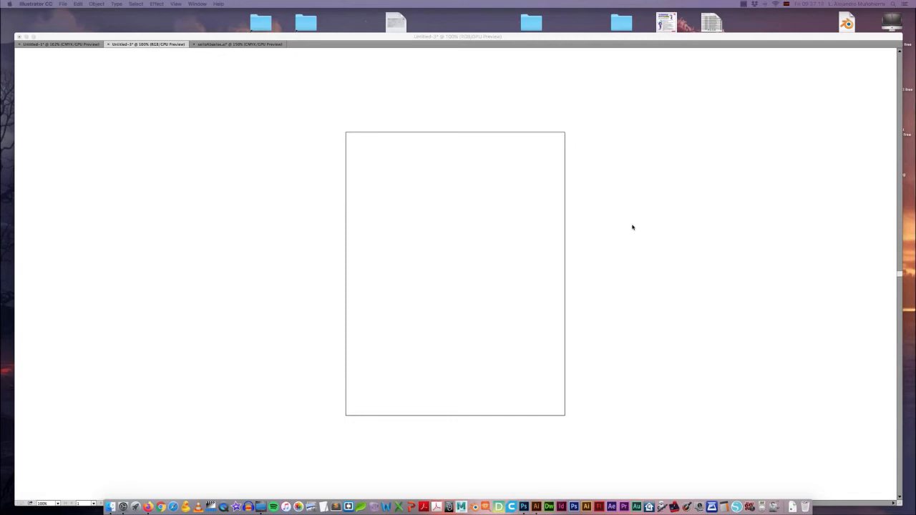
Step: Switch to the selloAbuelos.ai document and examine the pixels of the grandparents picture up close
key(Tab)
drag(623, 227, 610, 230)
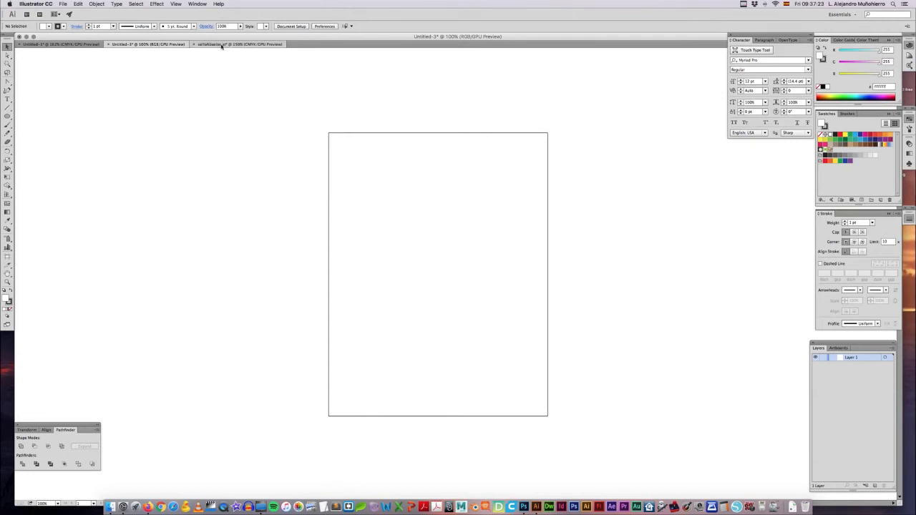
key(ctrl+Tab)
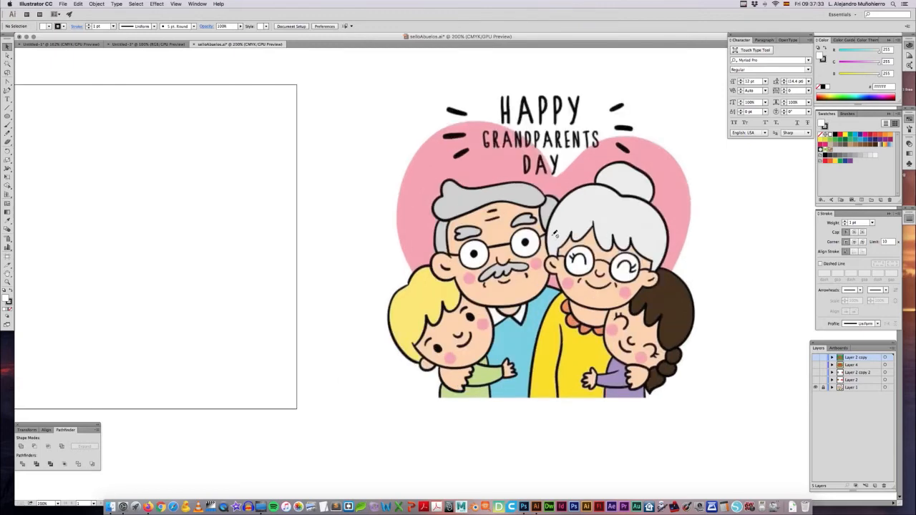
key(super+equal)
key(super+equal)
key(super+equal)
key(super+equal)
key(super+equal)
key(super+equal)
key(super+equal)
key(super+plus)
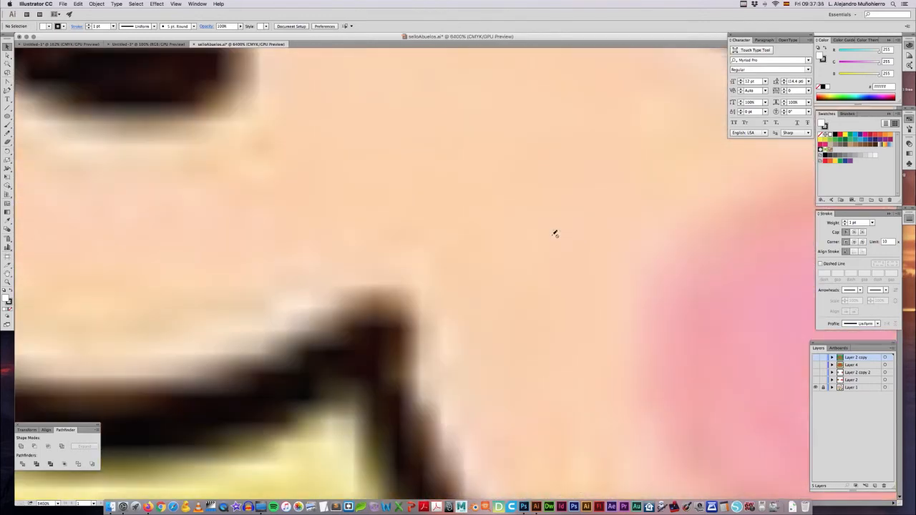
key(super+minus)
key(super+minus)
key(super+minus)
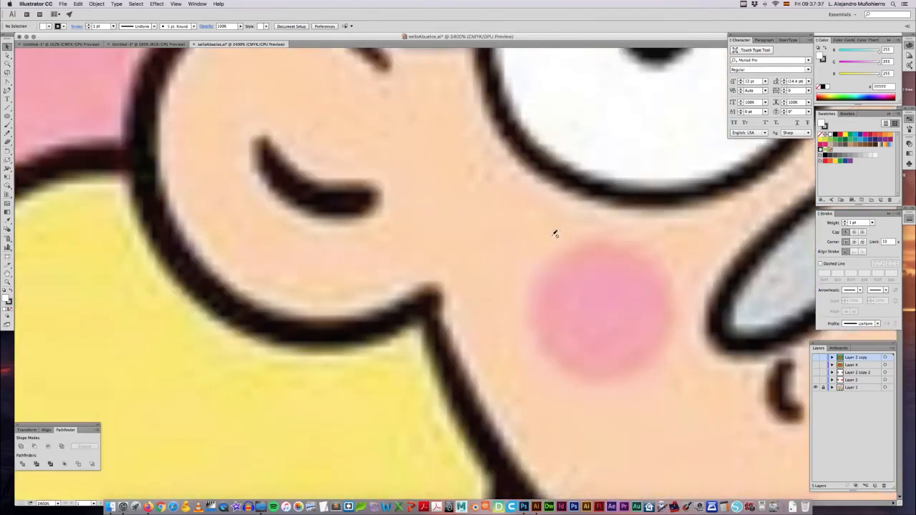
key(super+minus)
key(super+minus)
key(super+minus)
key(super+minus)
key(super+minus)
key(super+minus)
key(super+minus)
key(super+minus)
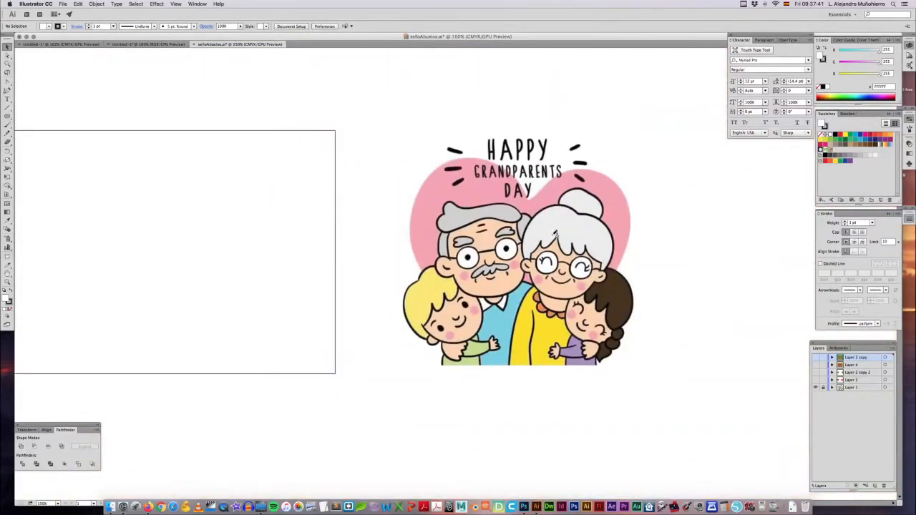
Step: Make Layer 2 visible and delete the green rectangle with the red line drawing from the artboard
scroll(665, 241, right, 2)
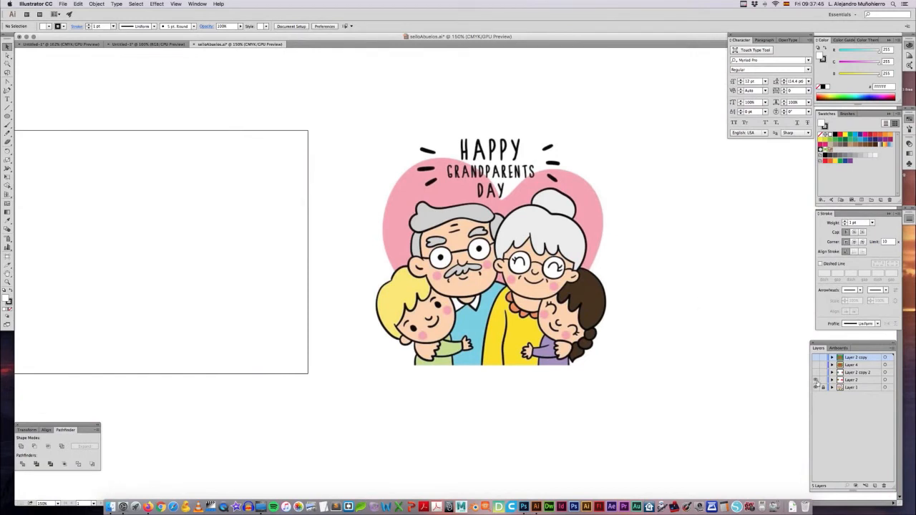
click(815, 380)
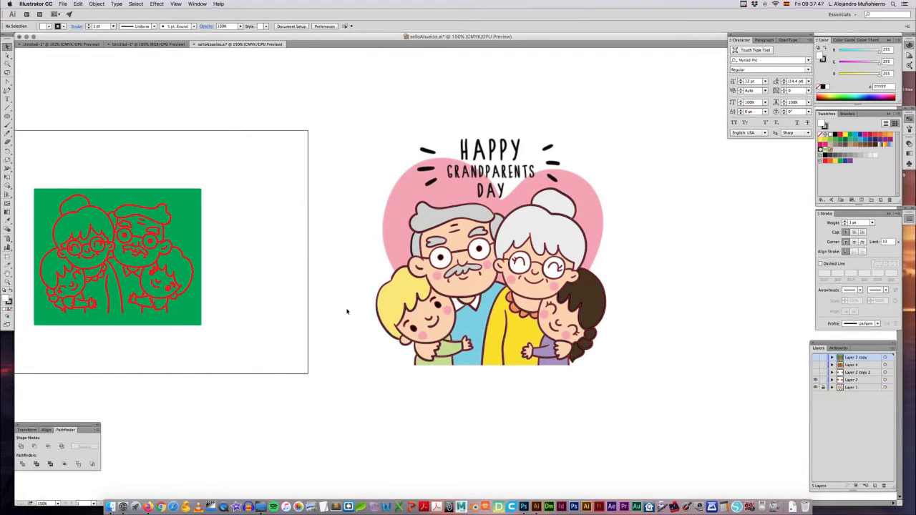
drag(247, 344, 10, 143)
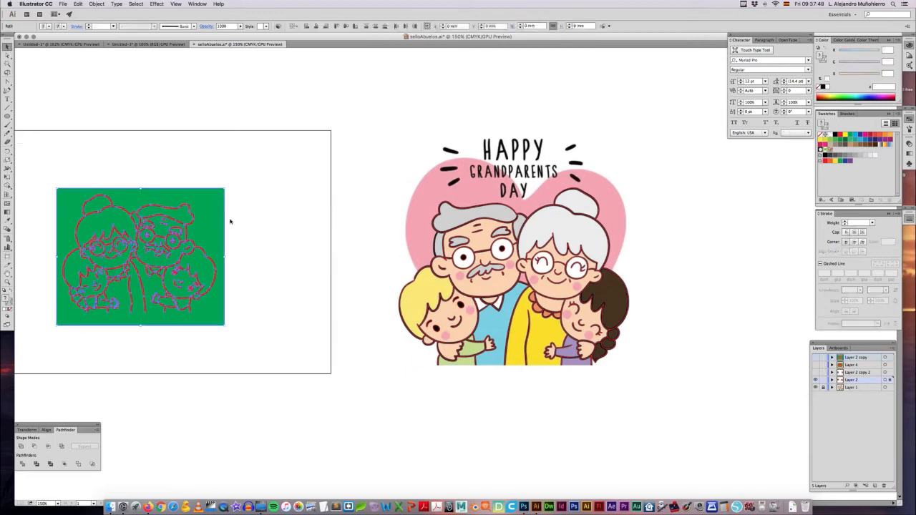
key(Delete)
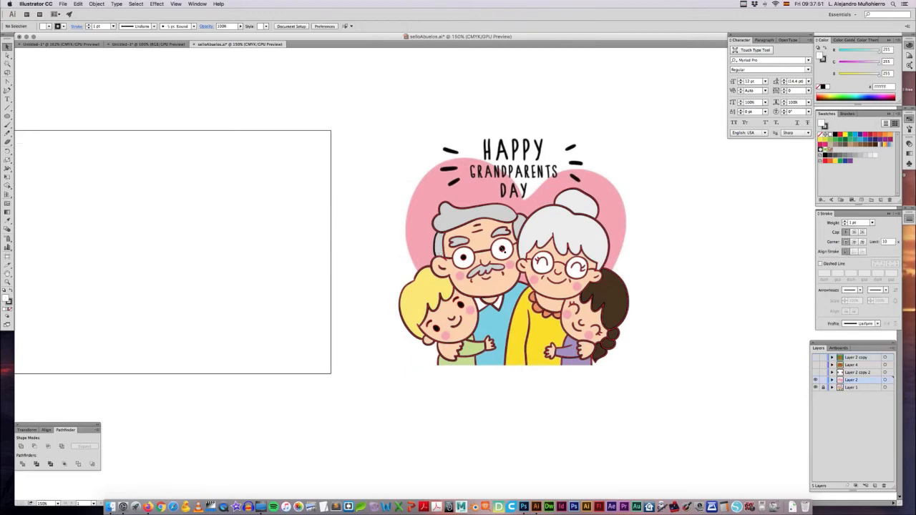
Step: Toggle the visibility of Layer 1 to compare the red vector tracing with the picture beneath it
key(super+equal)
key(super+equal)
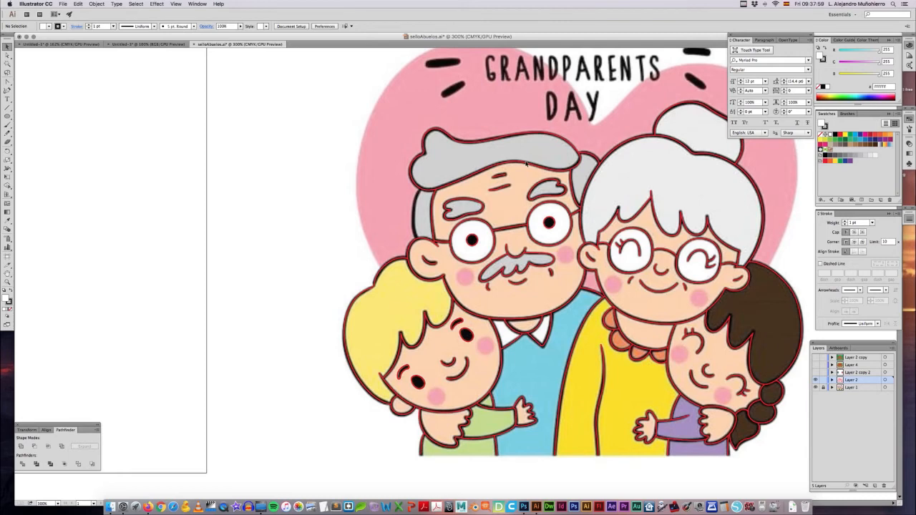
click(815, 388)
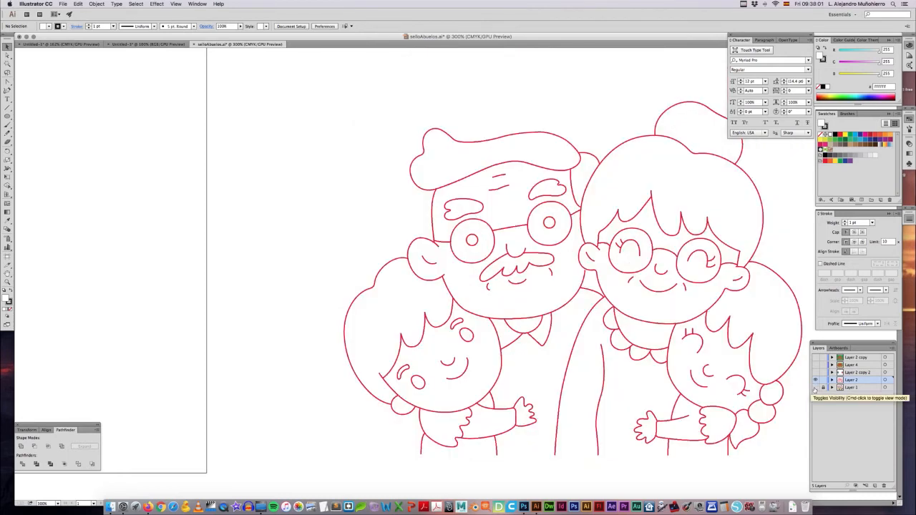
drag(661, 341, 580, 318)
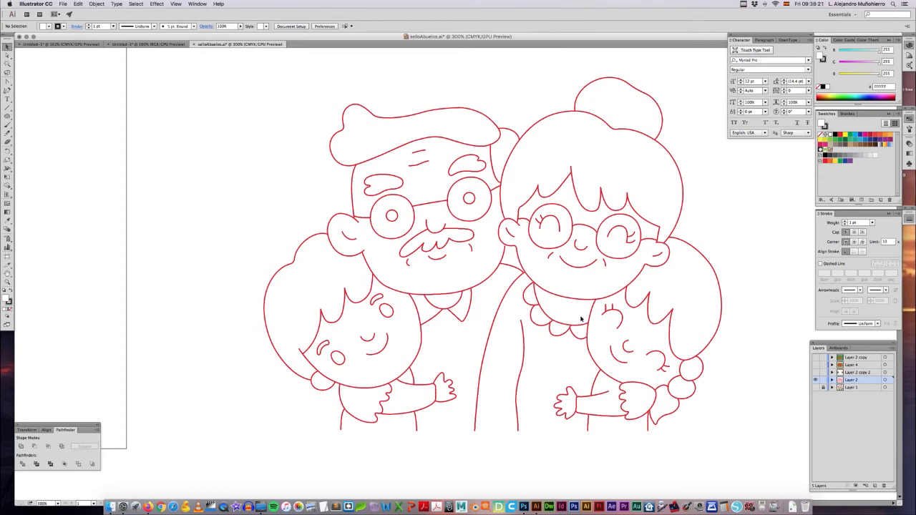
click(817, 387)
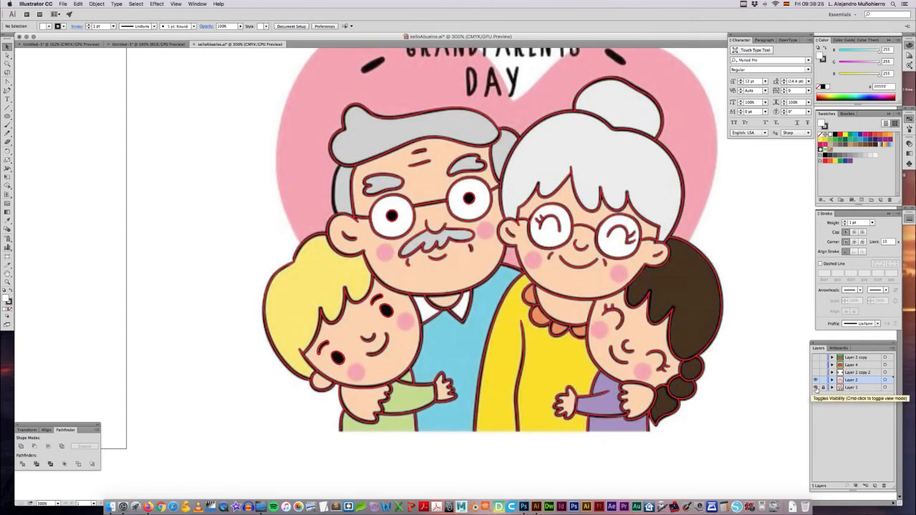
click(816, 387)
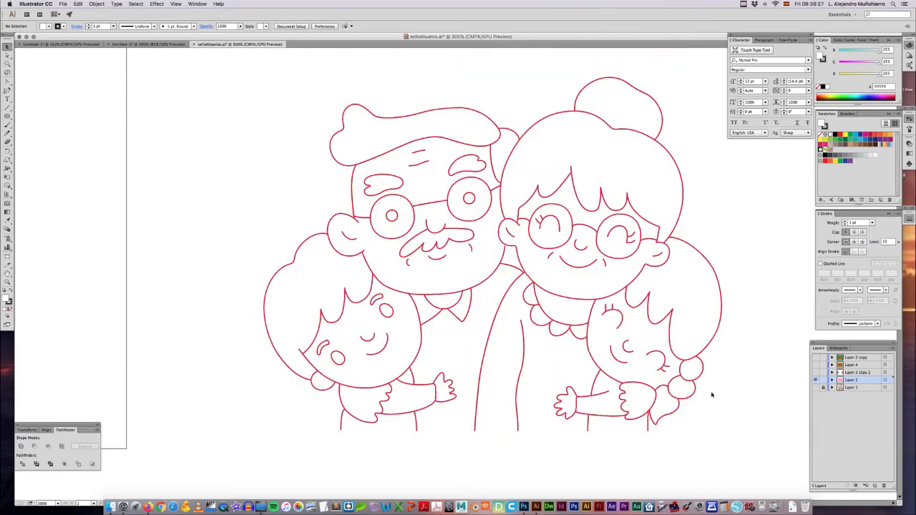
Step: Try to reshape the grandmother's chin curve with the Direct Selection tool, and undo the changes
key(a)
click(557, 301)
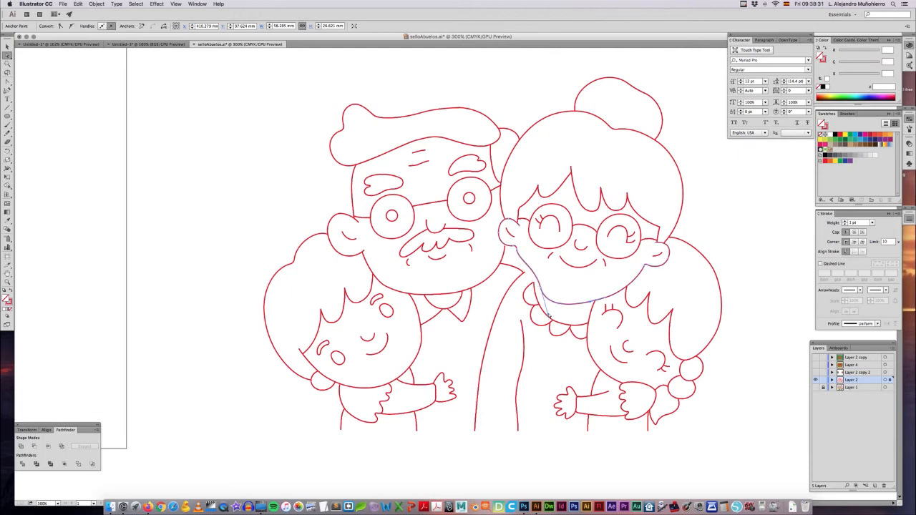
drag(557, 299, 584, 304)
key(super+z)
key(super+z)
click(577, 289)
Step: Try to move an anchor point on the grandmother's hair outline, undo it, and inspect the outline's handles
click(514, 157)
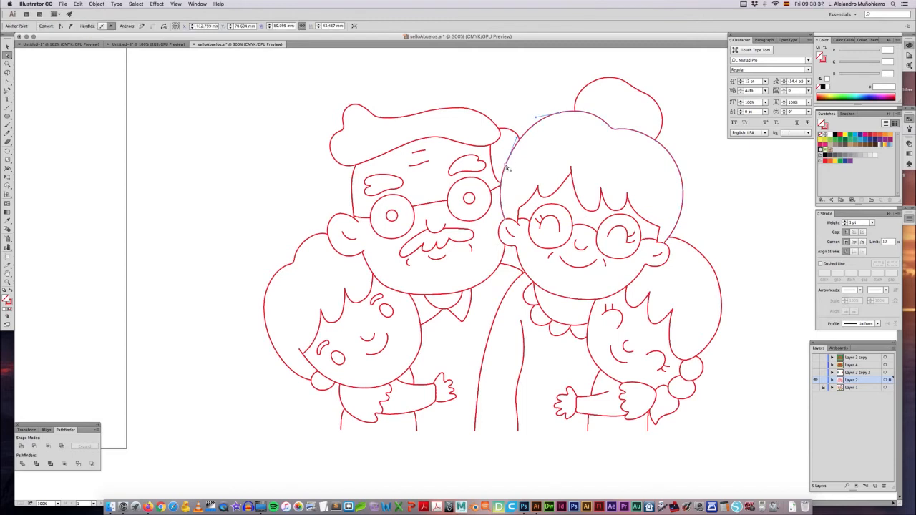
click(516, 164)
drag(517, 138, 523, 127)
key(super+z)
click(542, 149)
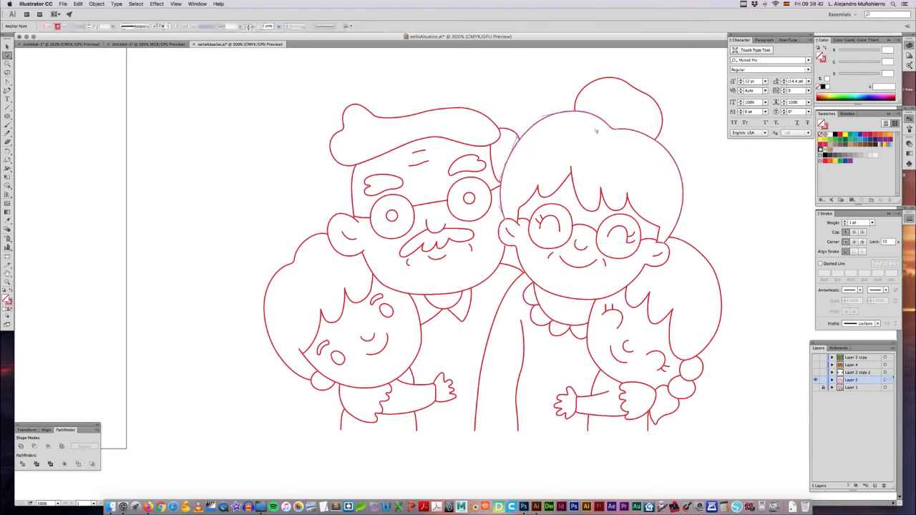
click(561, 112)
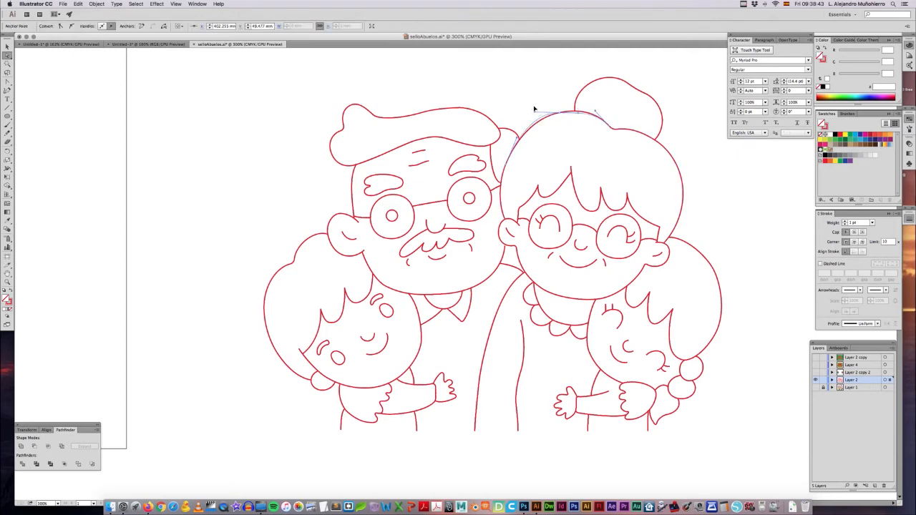
click(565, 140)
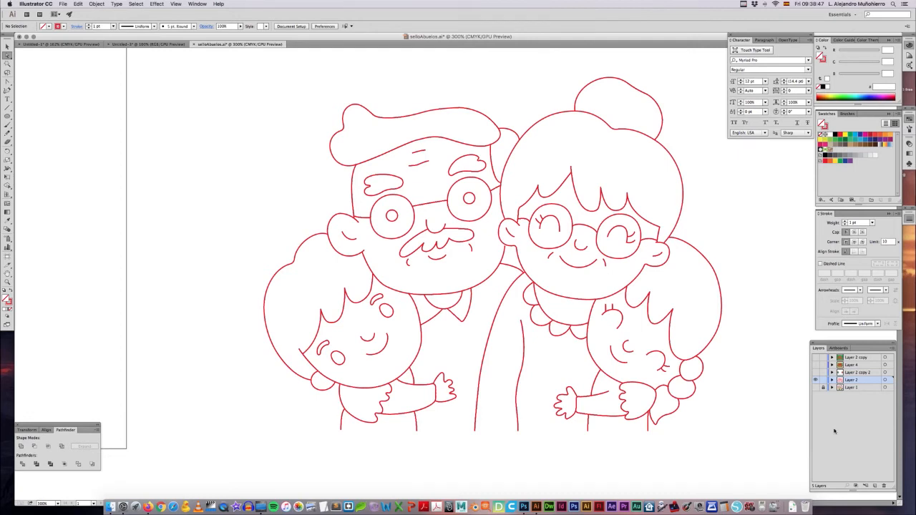
Step: Make Layer 1 visible again and return to the blank Untitled-3 document
click(816, 387)
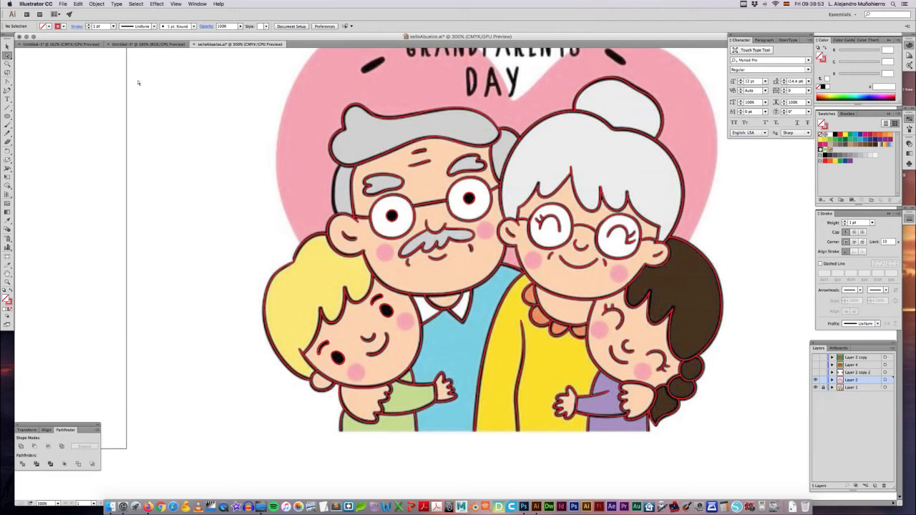
click(138, 44)
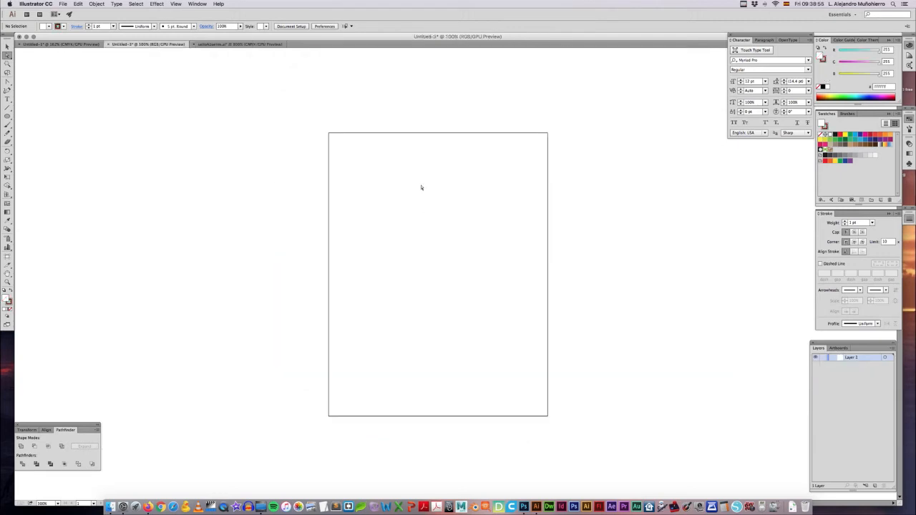
drag(400, 209, 440, 219)
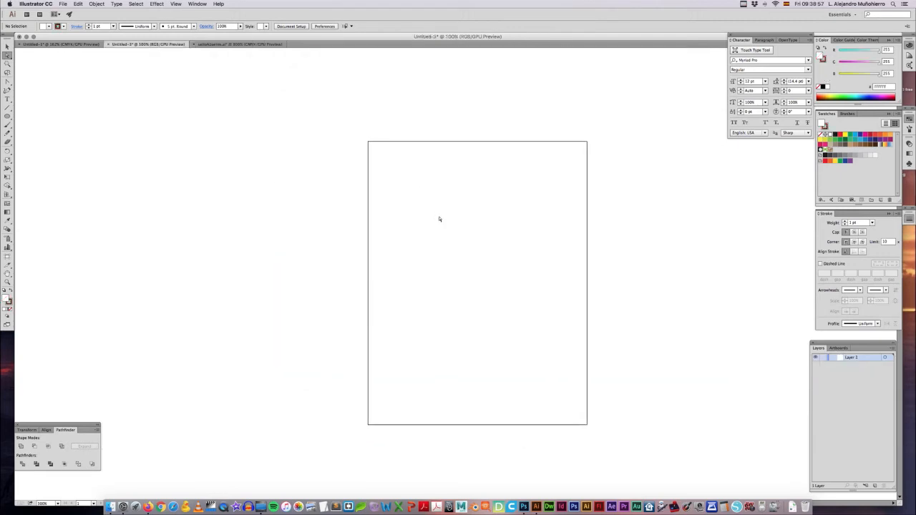
Step: Go over the Curvature, Pen and Direct Selection tools and activate the Pen tool
key(v)
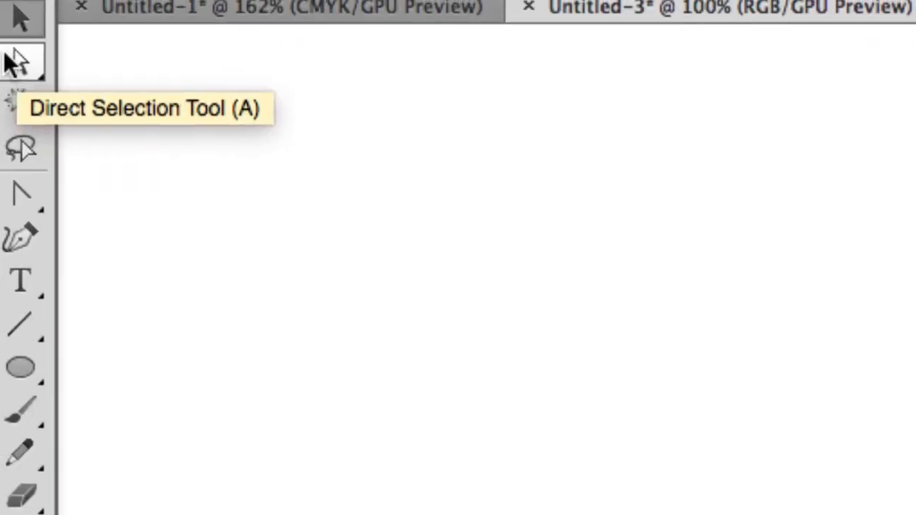
click(20, 236)
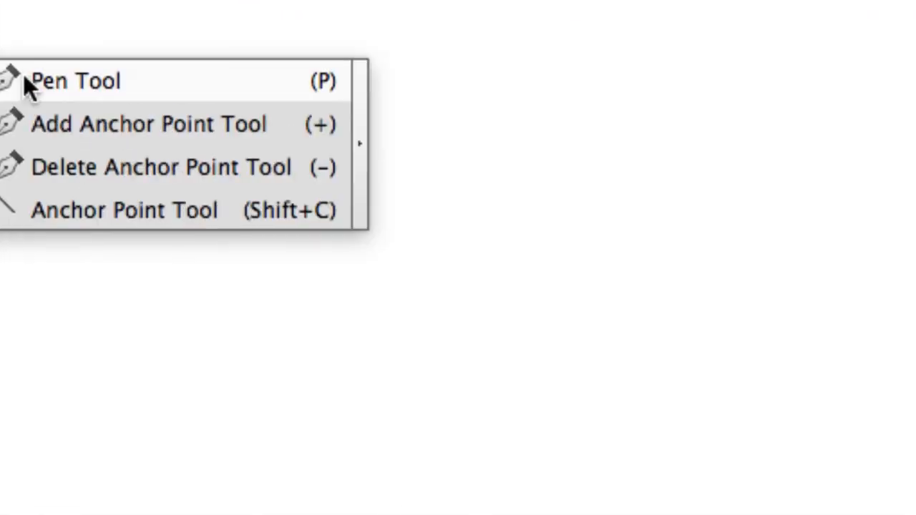
click(24, 79)
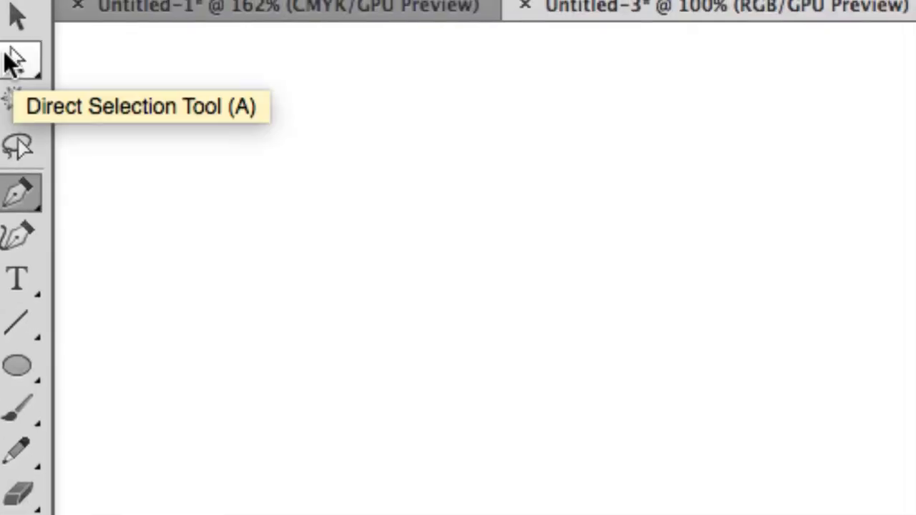
click(14, 63)
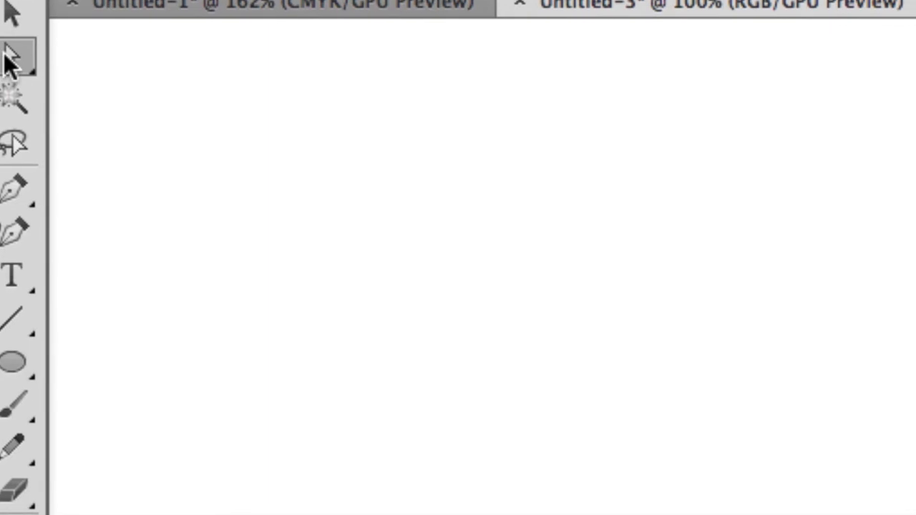
click(12, 192)
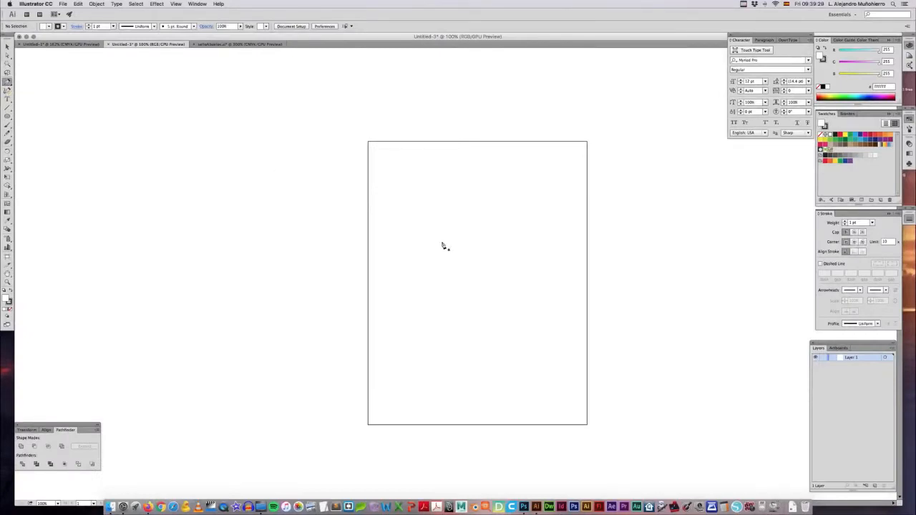
Step: Draw an open zigzag path of seven straight segments on the blank artboard with the Pen tool and deselect it
key(super+equal)
key(super+equal)
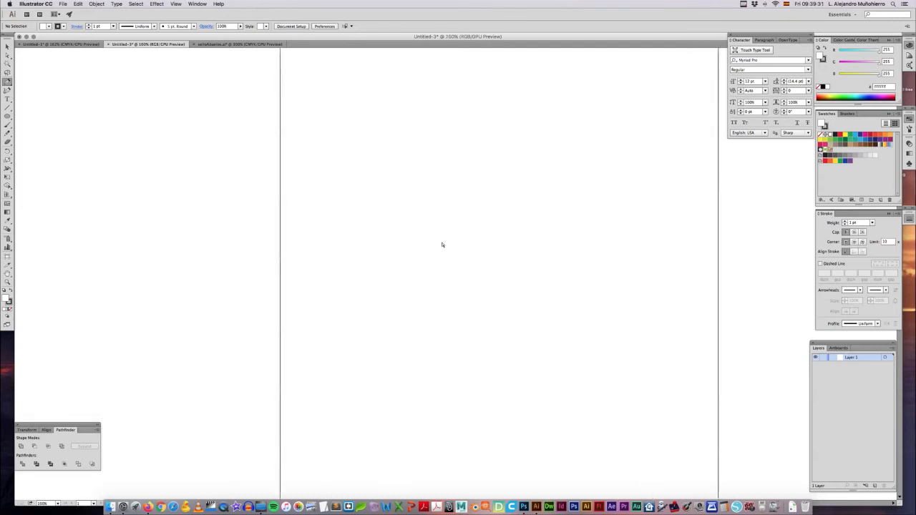
drag(380, 196, 353, 243)
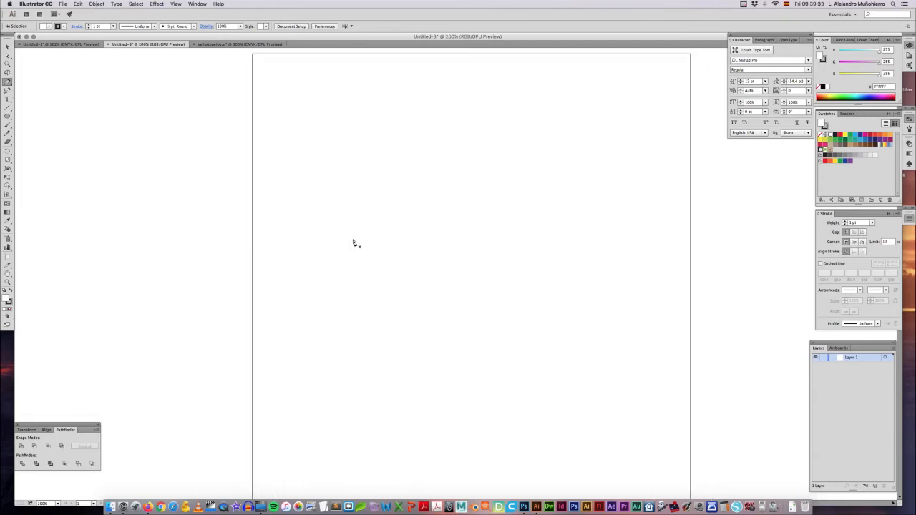
click(300, 184)
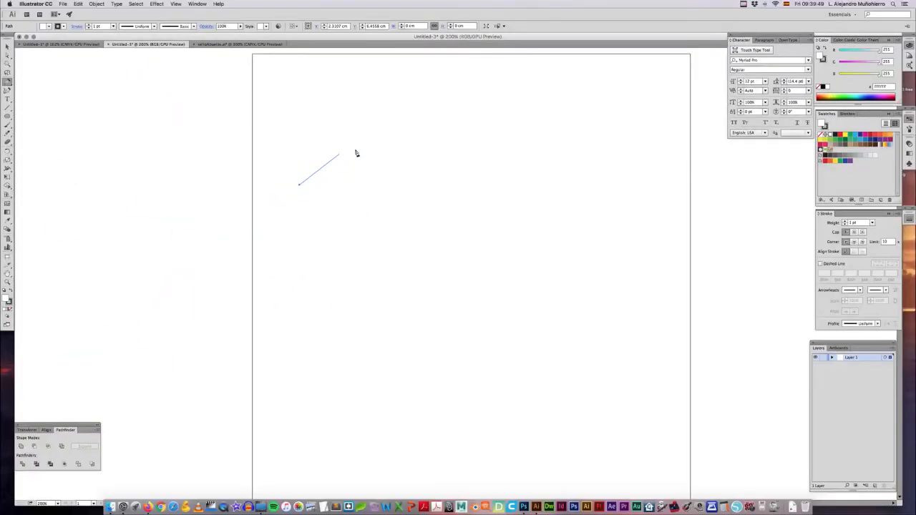
click(412, 119)
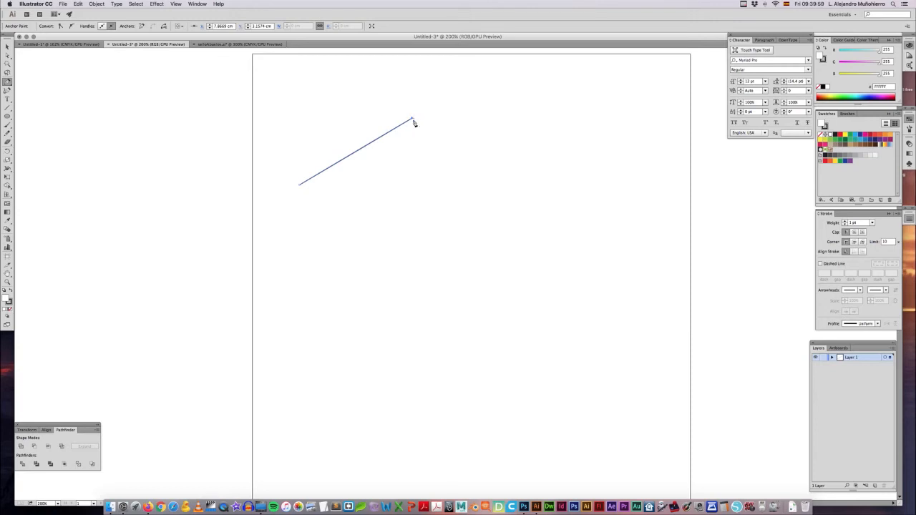
click(500, 162)
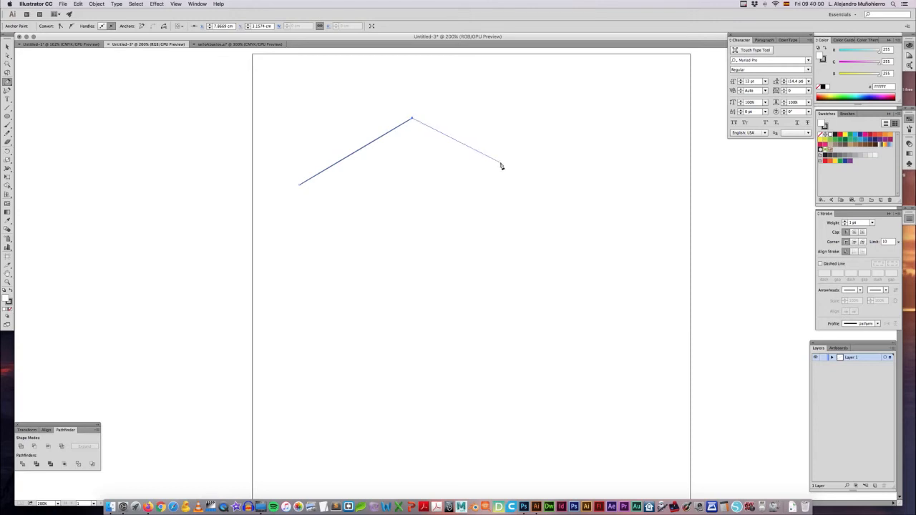
click(457, 234)
click(402, 222)
click(415, 187)
click(374, 191)
click(350, 244)
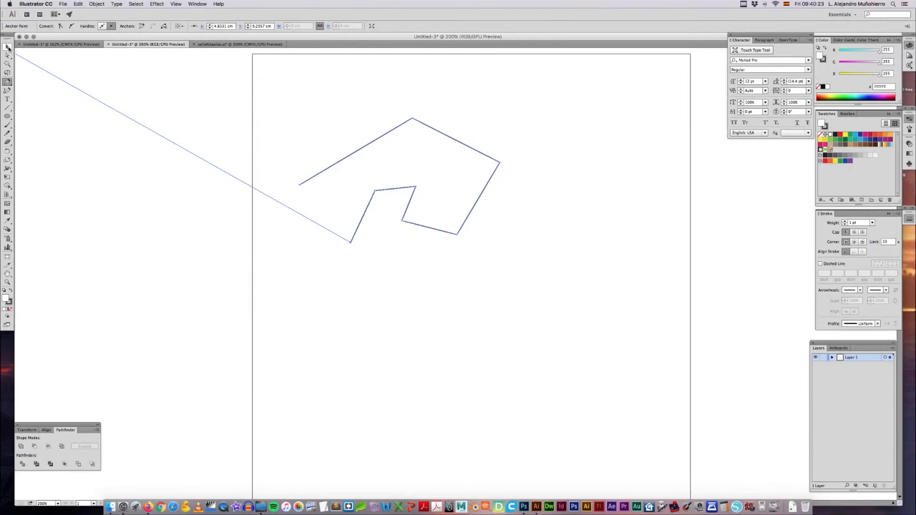
click(7, 47)
click(351, 256)
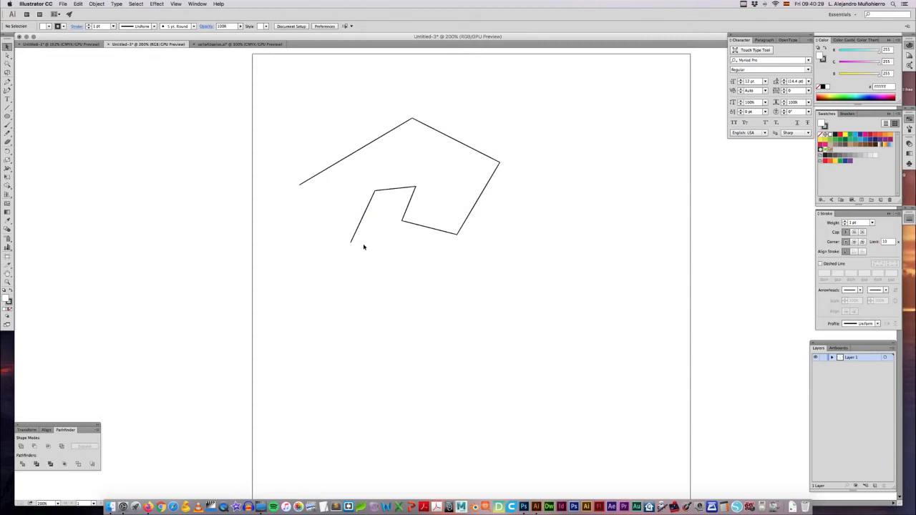
Step: Reshape the zigzag path by moving its corner anchor points with the Direct Selection tool, then deselect it
key(a)
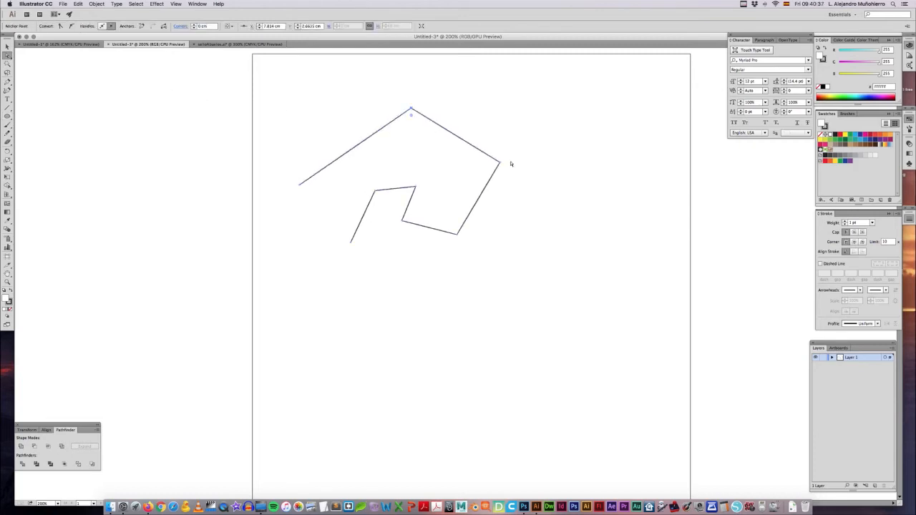
drag(500, 163, 507, 157)
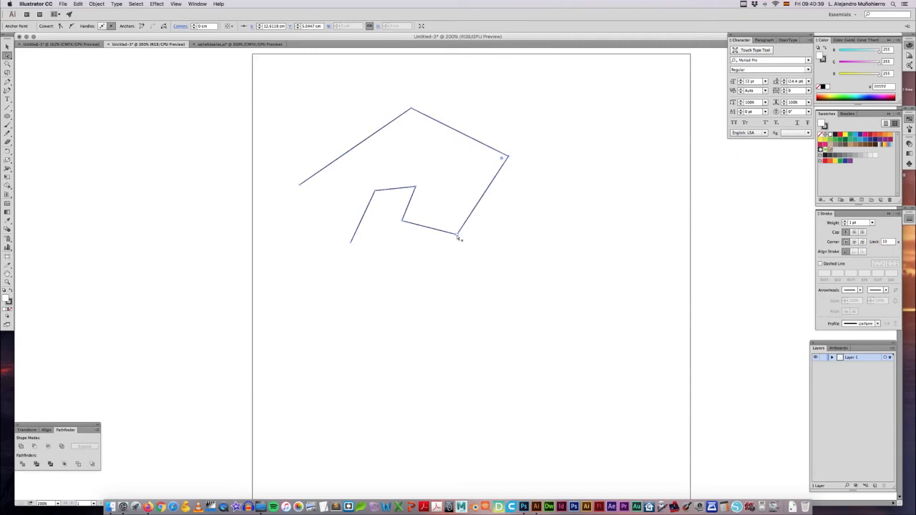
drag(457, 236, 466, 249)
drag(403, 231, 402, 230)
drag(415, 188, 380, 184)
click(387, 213)
key(v)
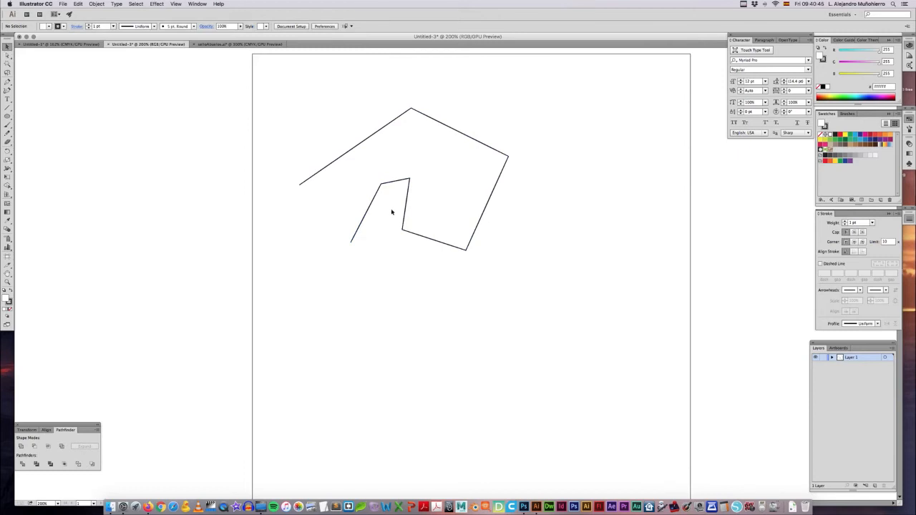
Step: Delete the zigzag path and reactivate the Pen tool
click(440, 219)
key(Delete)
key(a)
key(p)
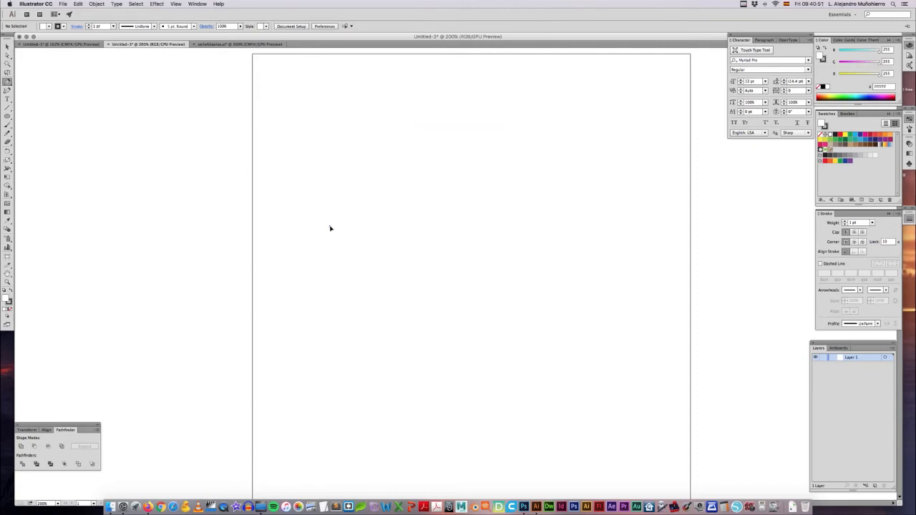
Step: Start a curved path with smooth points at its top and right side, undoing a misplaced corner point
drag(327, 214, 333, 220)
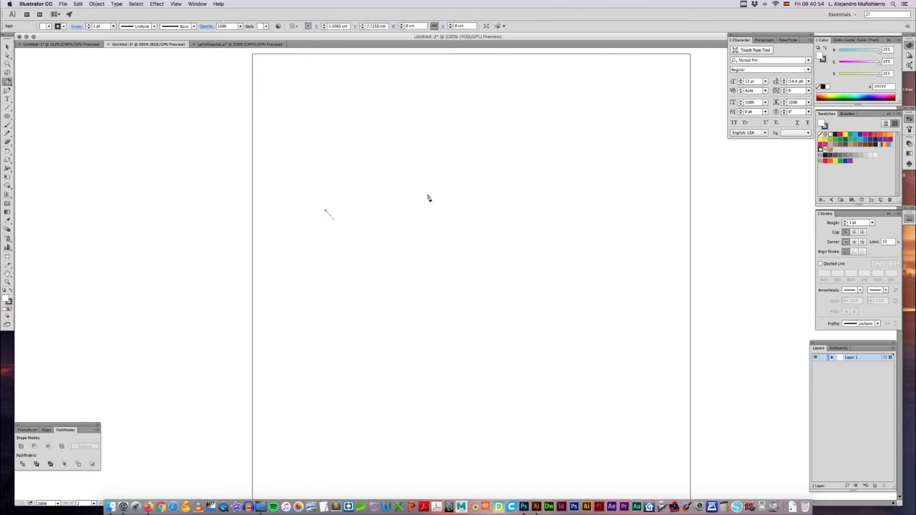
click(439, 152)
drag(439, 153, 522, 151)
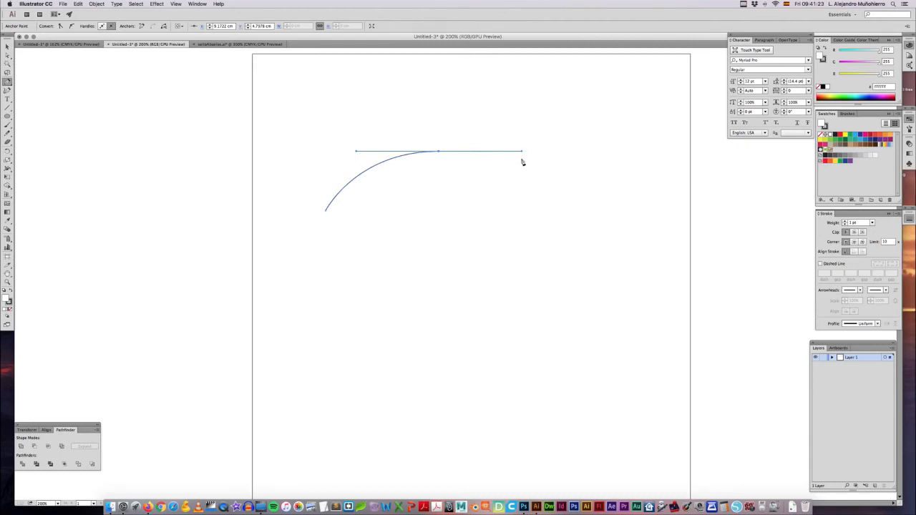
click(585, 252)
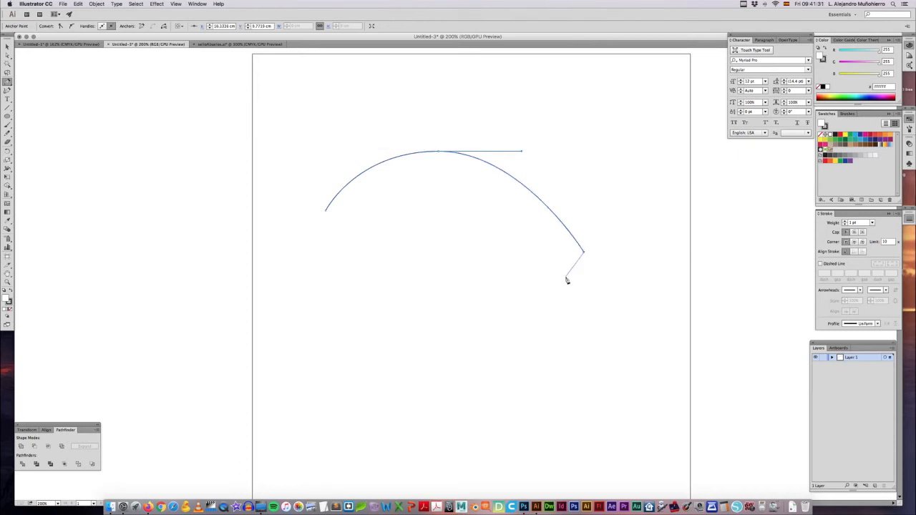
key(super+z)
click(573, 229)
drag(573, 229, 581, 280)
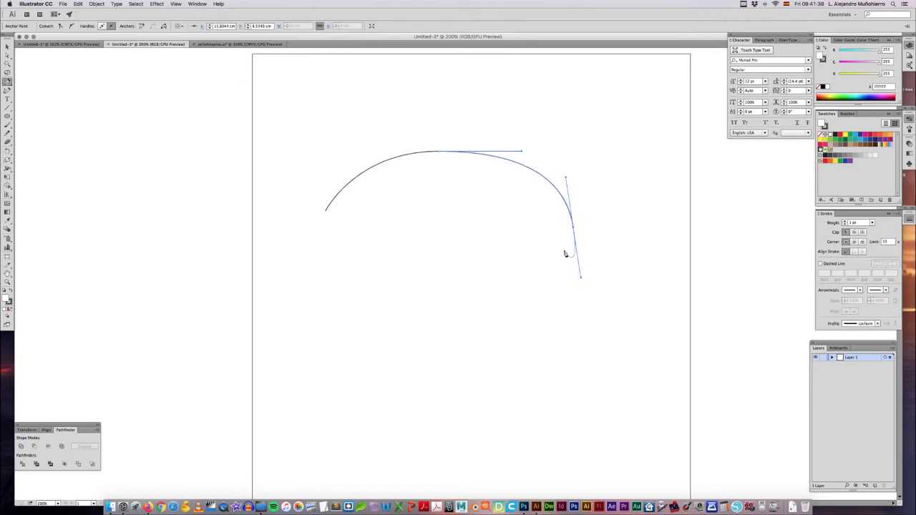
Step: Continue the path around the bottom with a straight-sided notch and curved front, and close it at its starting point
drag(533, 309, 510, 306)
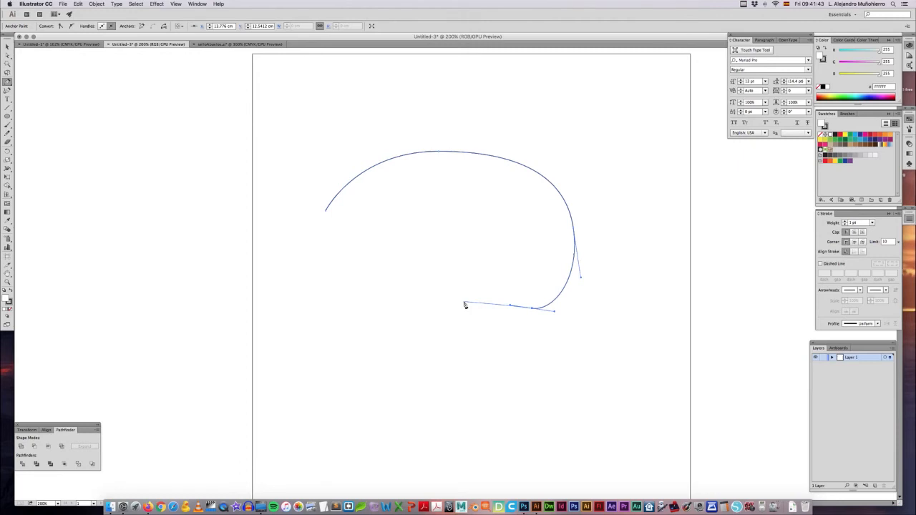
click(465, 305)
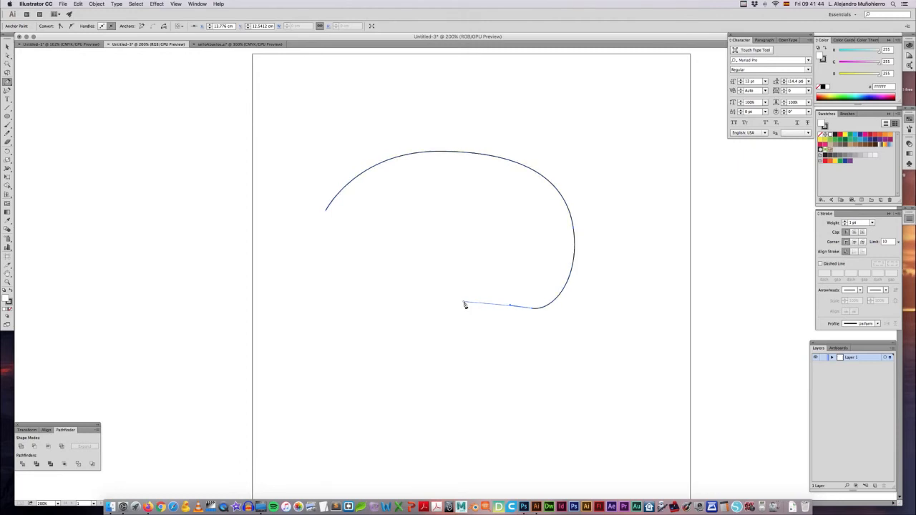
click(459, 251)
click(420, 251)
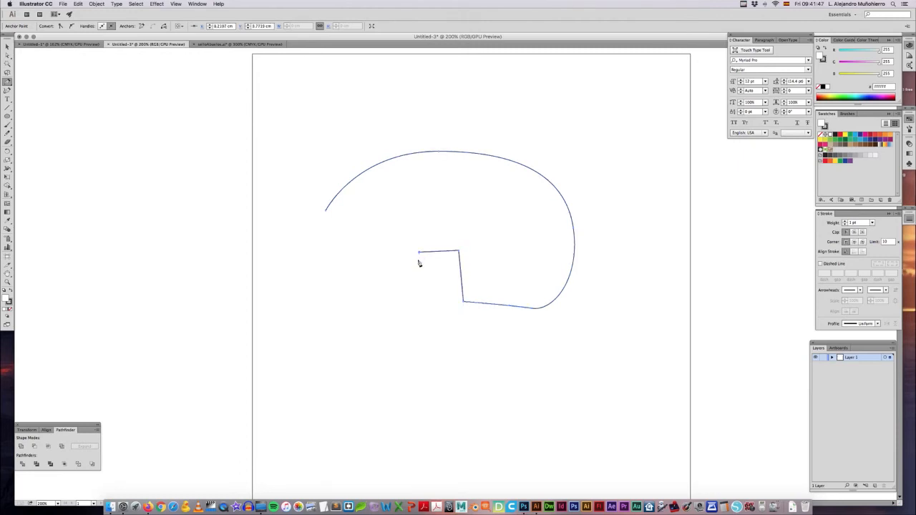
click(418, 296)
click(381, 296)
drag(381, 258, 320, 225)
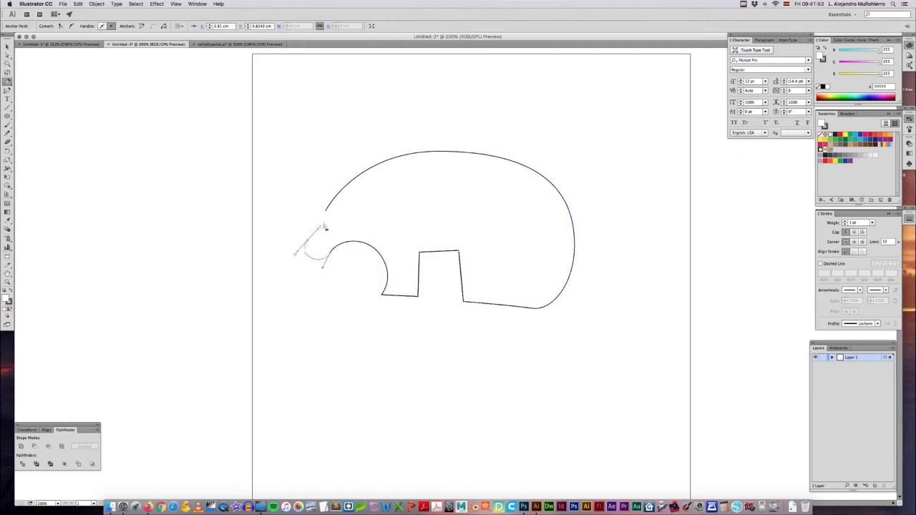
click(326, 209)
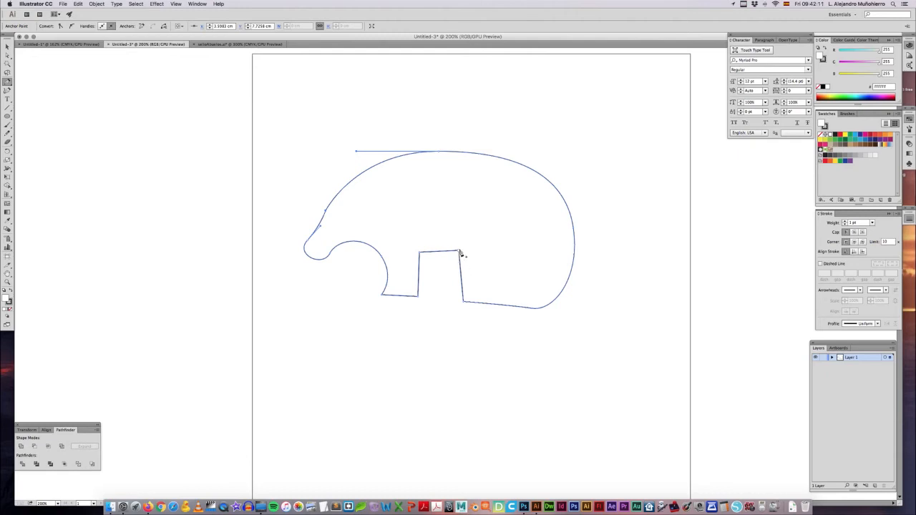
Step: Tear off the group of Pen tools as a floating toolbar and activate the Anchor Point tool
click(7, 82)
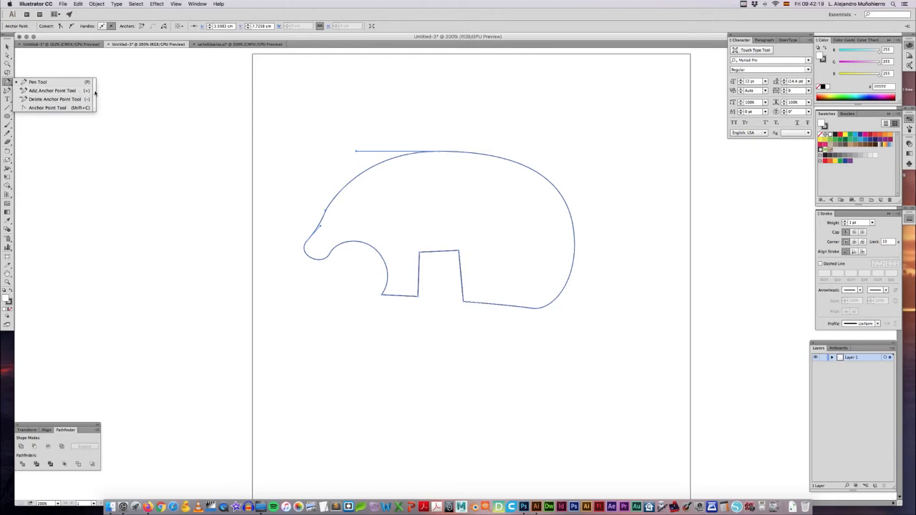
click(94, 92)
drag(27, 91, 32, 83)
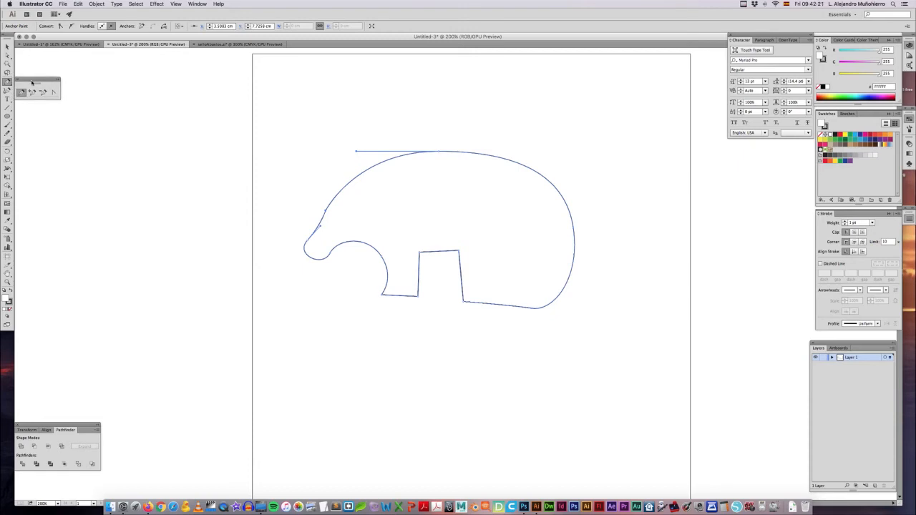
click(53, 92)
Step: Try to convert the notch's upper-right corner into a smooth point with the Anchor Point tool, and undo each attempt
drag(460, 252, 437, 244)
key(super+z)
key(super+equal)
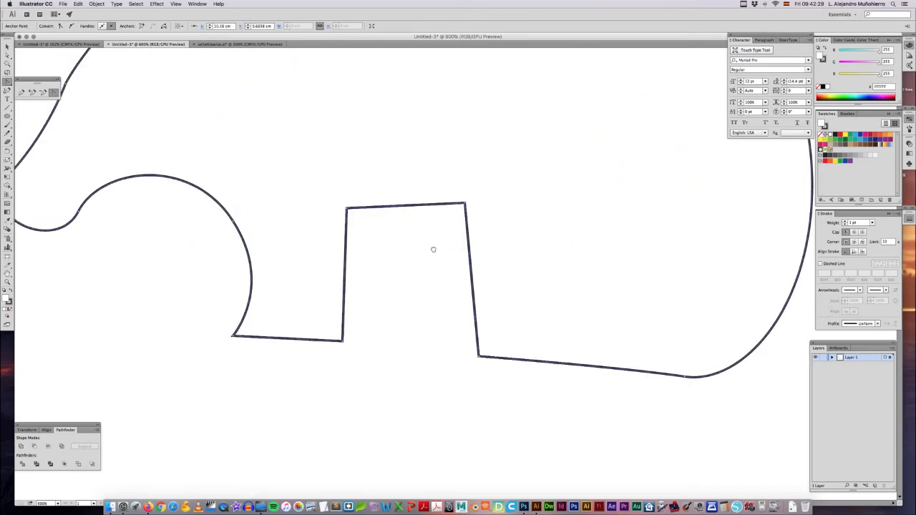
scroll(444, 248, up, 2)
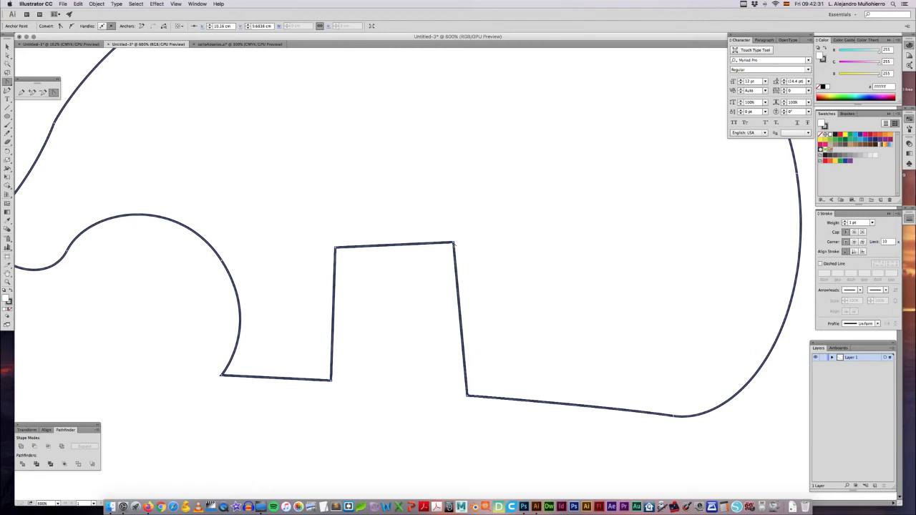
drag(454, 244, 533, 292)
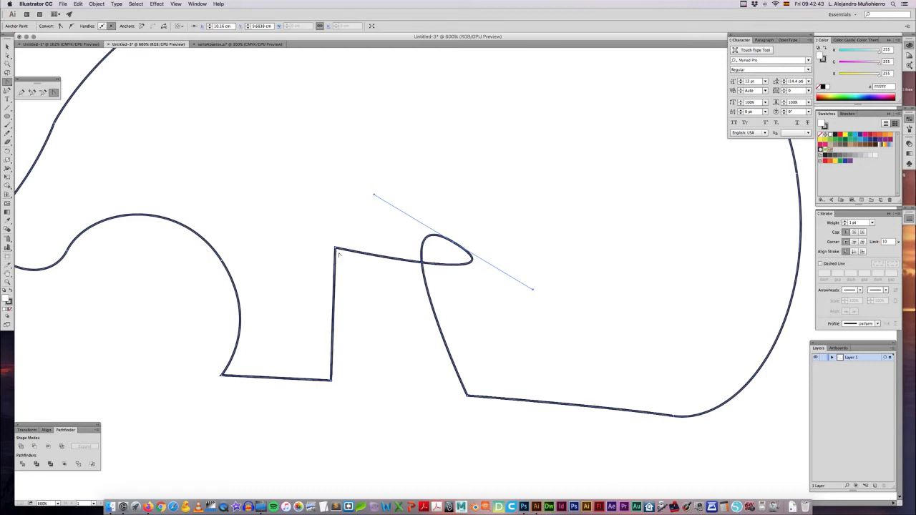
key(super+z)
Step: Convert both upper corners of the notch into smooth points to form a rounded arch, then deselect the outline
drag(454, 243, 414, 209)
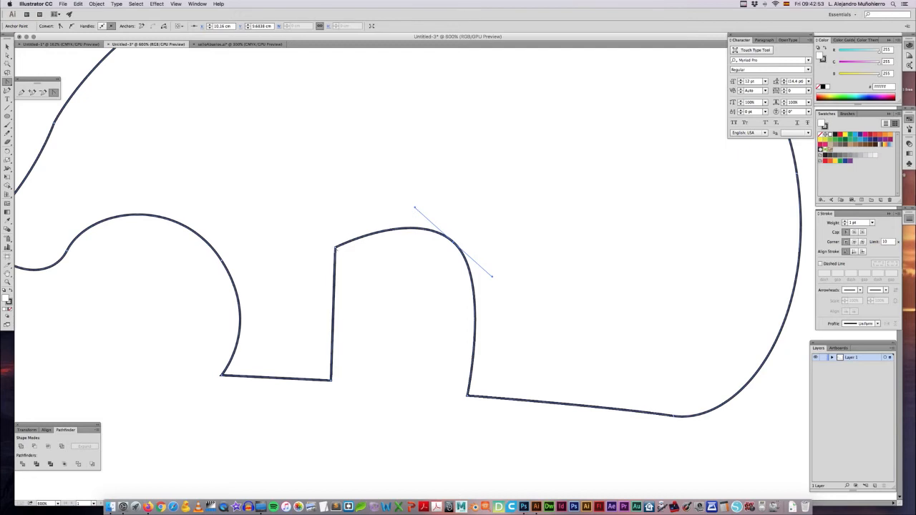
drag(335, 248, 345, 226)
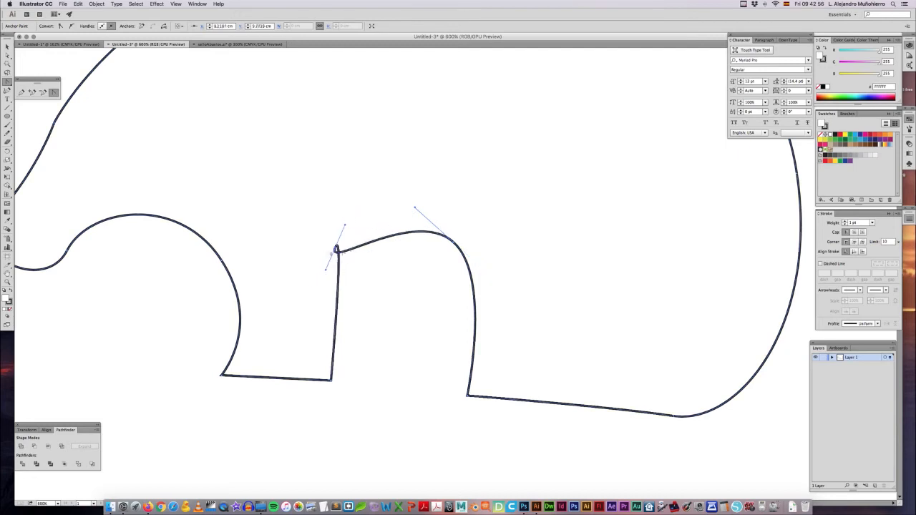
click(336, 249)
drag(336, 249, 315, 285)
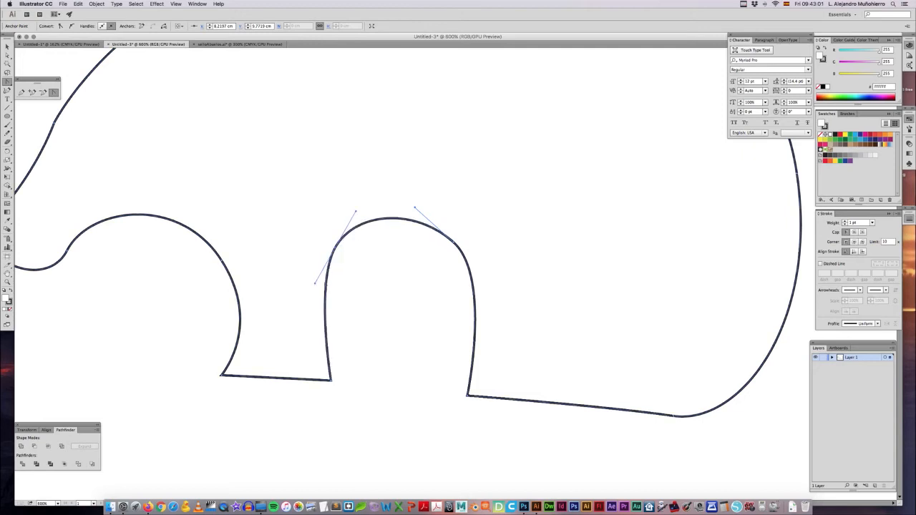
key(v)
click(407, 270)
Step: Delete the closed outline with the rounded arch and switch back to the Pen tool
key(super+minus)
key(super+minus)
key(super+minus)
key(super+minus)
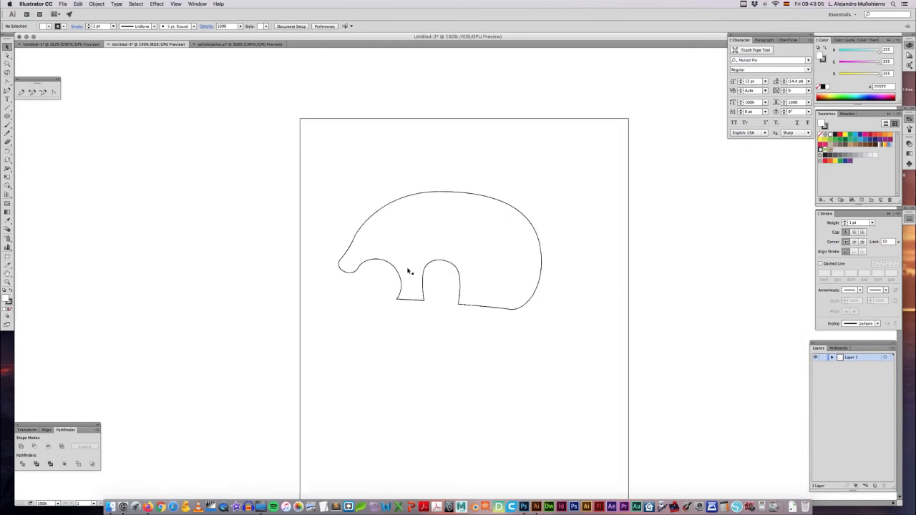
drag(429, 252, 440, 288)
key(Delete)
key(n)
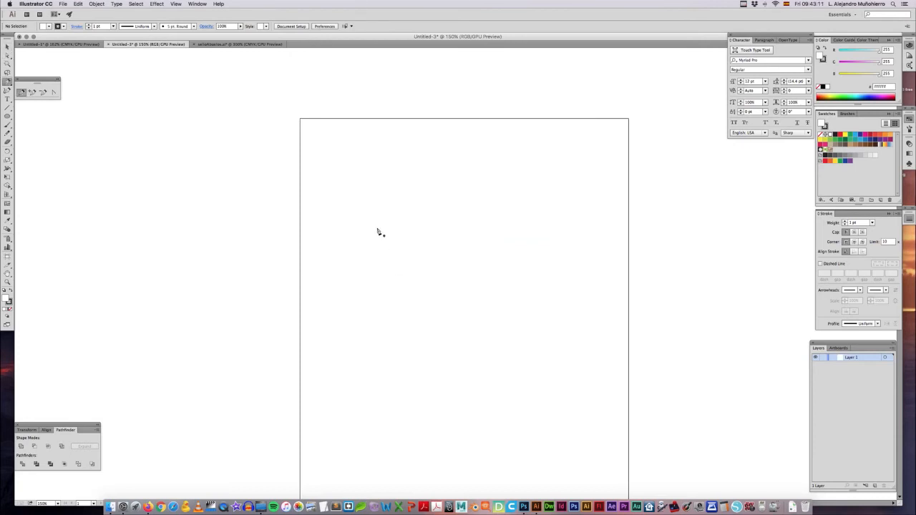
Step: Draw a large rounded path with successive smooth points using the Pen tool, and delete it
mouse_move(348, 239)
mouse_down()
mouse_move(366, 209)
mouse_move(427, 190)
mouse_move(452, 191)
mouse_move(515, 223)
mouse_up()
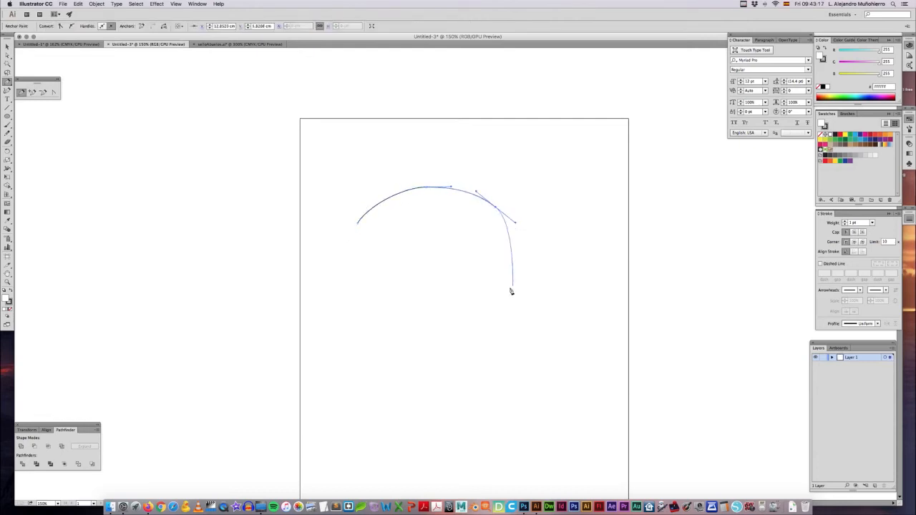
drag(508, 275, 498, 300)
drag(442, 327, 408, 323)
drag(368, 293, 358, 279)
drag(349, 249, 366, 207)
key(Delete)
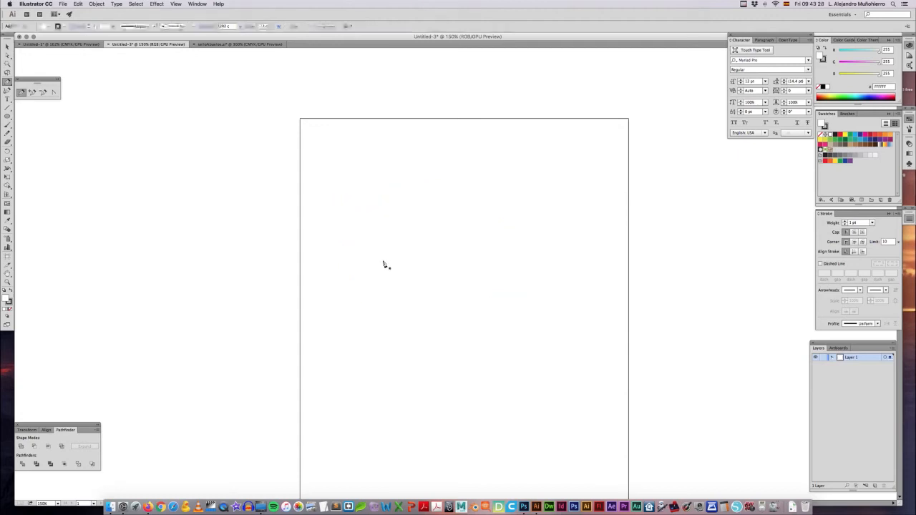
Step: Draw a small closed curved shape with an indentation on its left side using the Pen tool, and delete it
drag(384, 261, 401, 246)
drag(467, 291, 468, 295)
drag(444, 332, 413, 335)
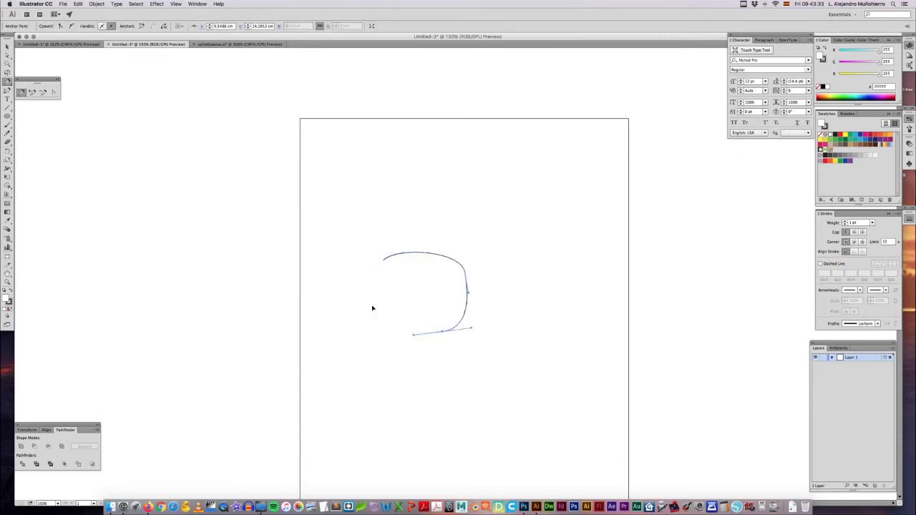
drag(383, 288, 405, 257)
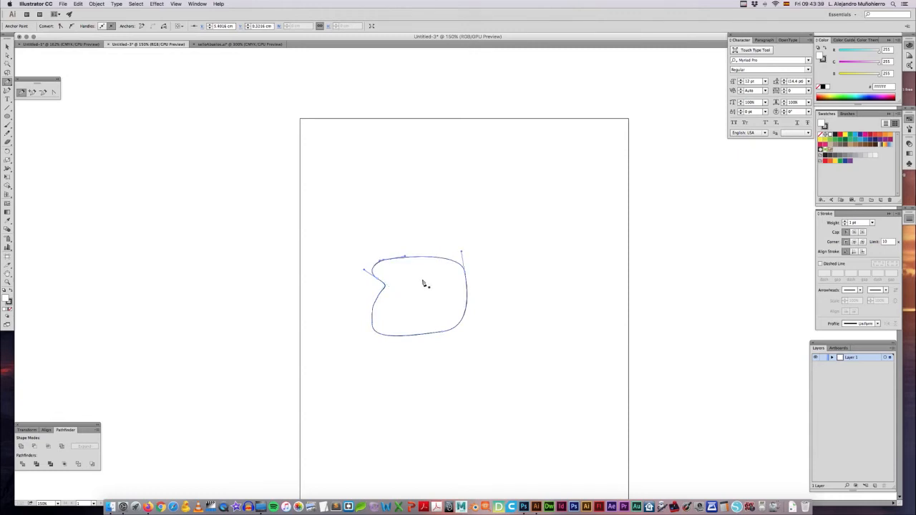
key(v)
click(411, 266)
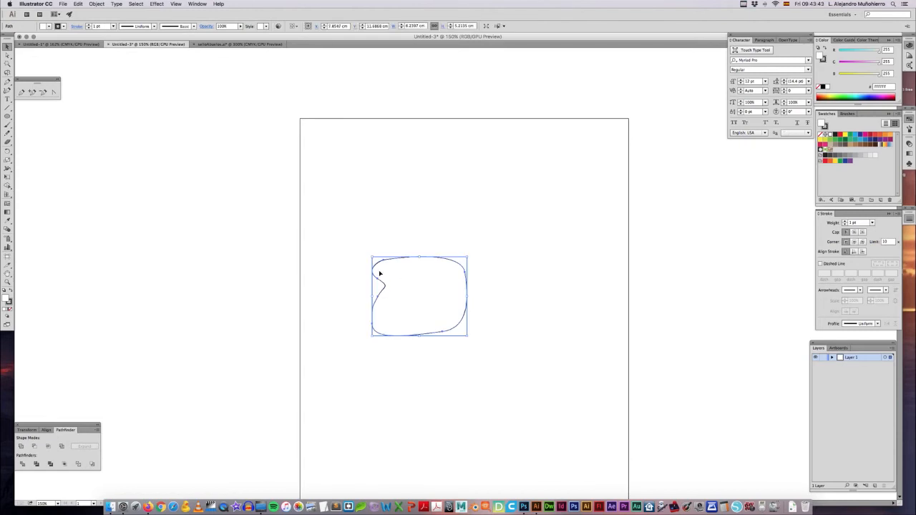
key(Delete)
Step: Switch to the grandparents illustration document and hide Layer 1 so only the traced outlines show
click(240, 44)
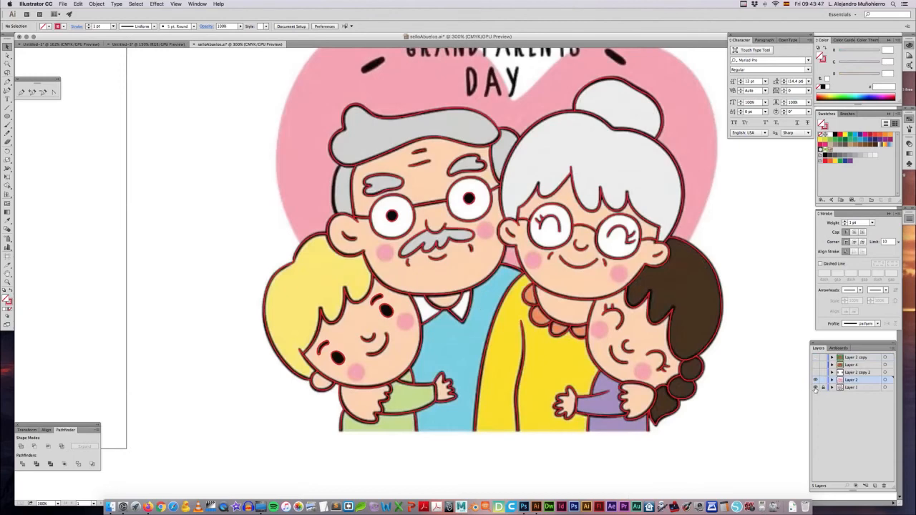
click(815, 388)
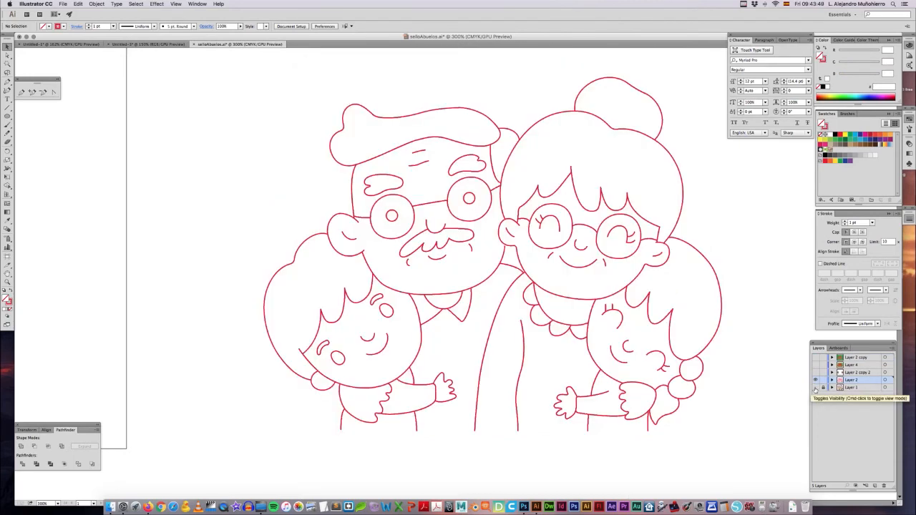
Step: Toggle Layer 1's visibility to compare the traced outlines with the original grandparents picture, leaving the layer shown
click(815, 389)
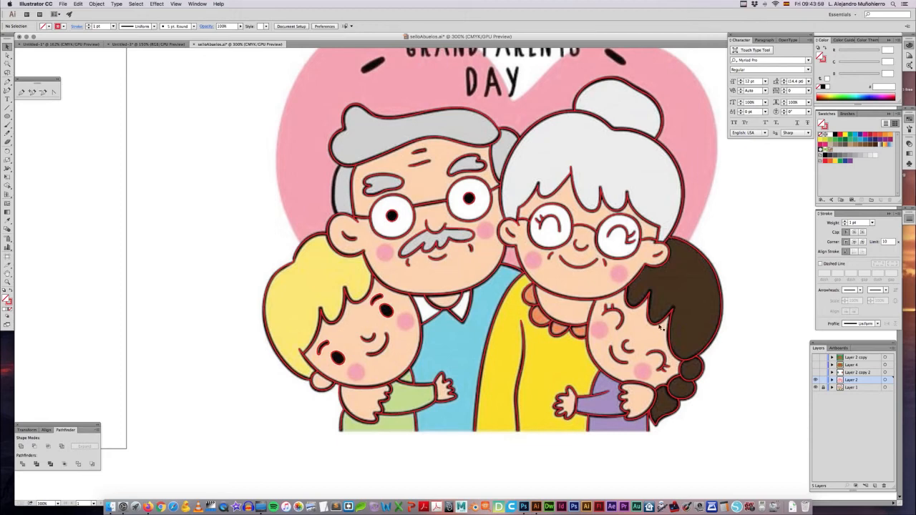
click(816, 387)
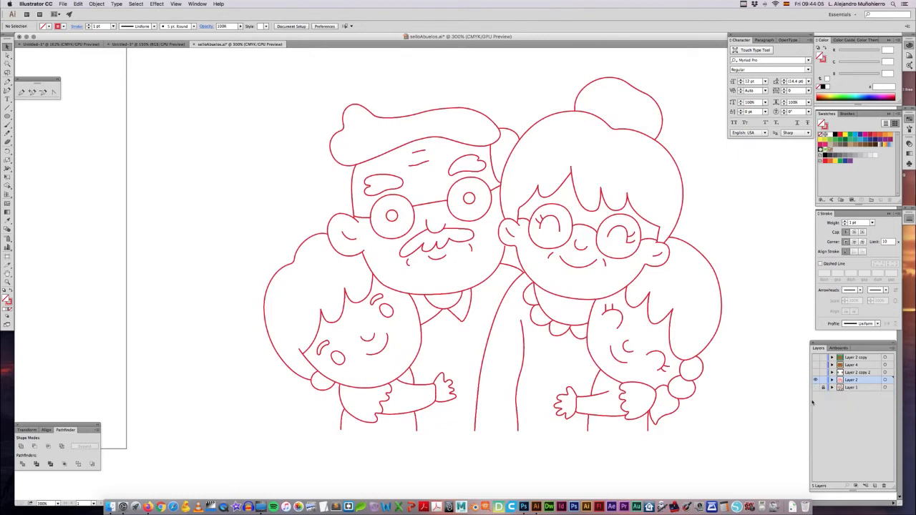
click(816, 387)
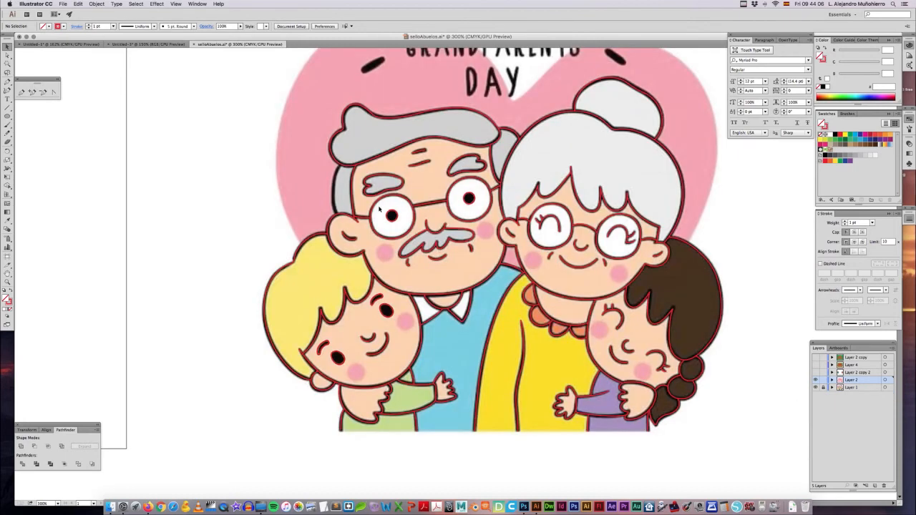
Step: Switch to the blank Untitled-3 document and display it at 100% zoom
click(150, 45)
key(super+0)
key(super+1)
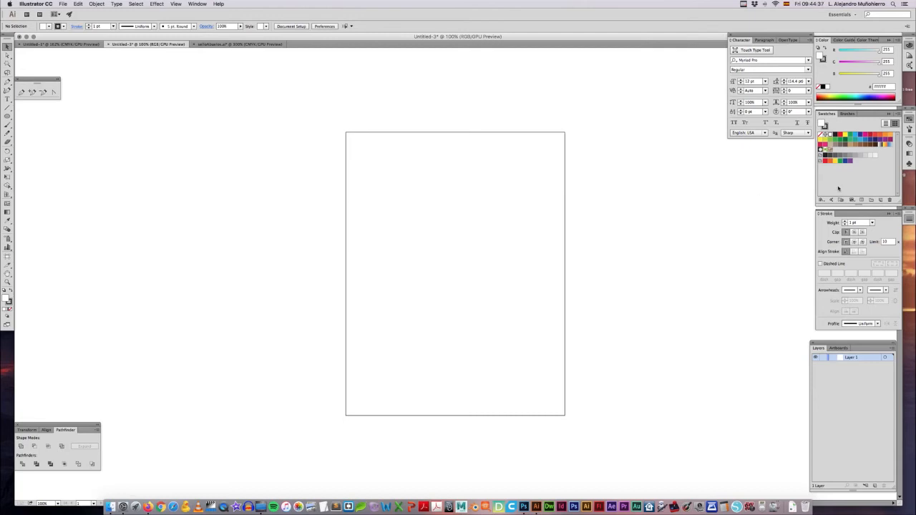
Step: Preview the Ejemplo.png practice sheet in Finder to examine its curve and shape exercises, and return to Illustrator
click(905, 177)
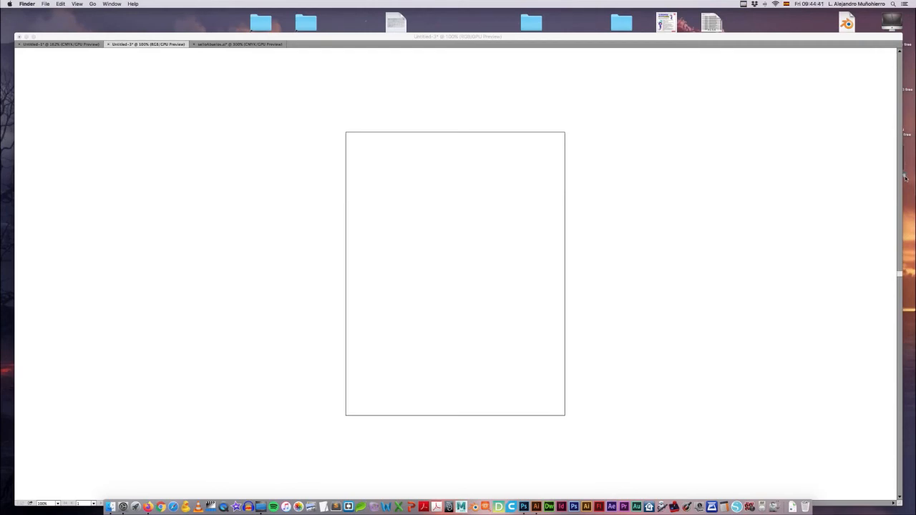
key(space)
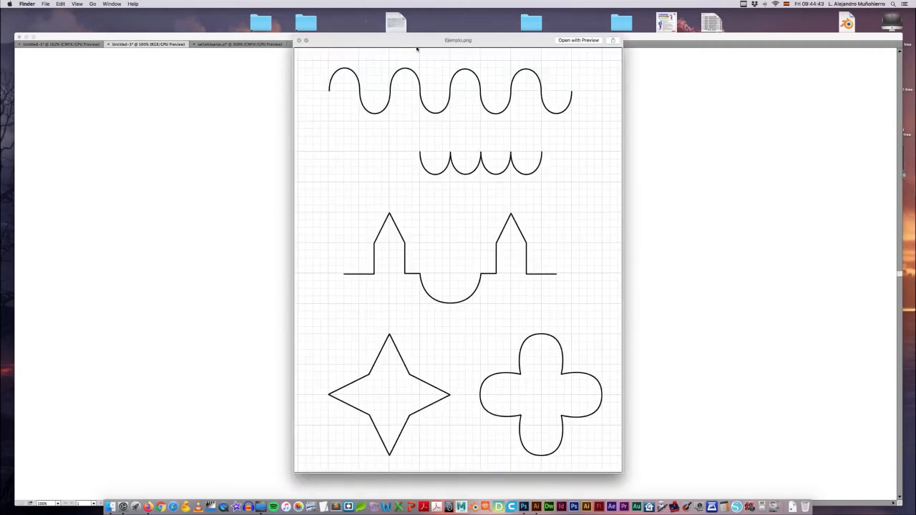
mouse_move(415, 44)
mouse_down()
mouse_move(430, 45)
mouse_move(430, 54)
mouse_up()
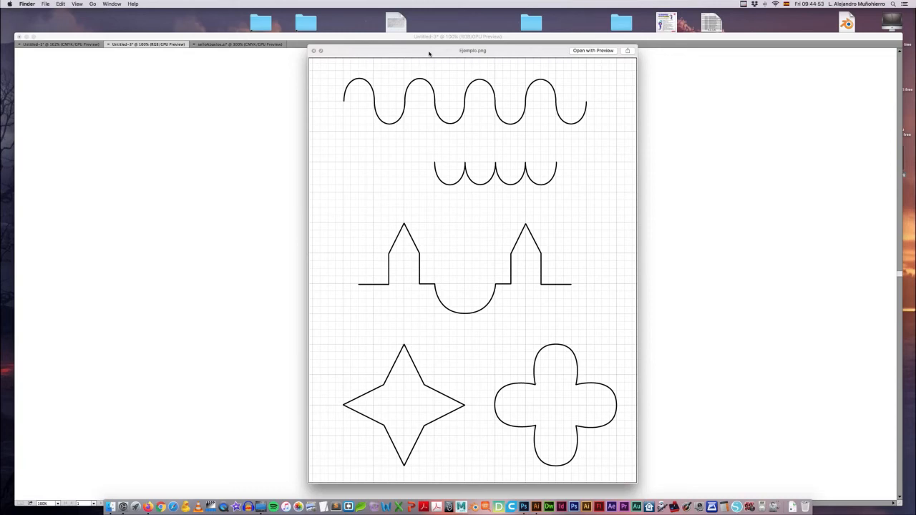
key(space)
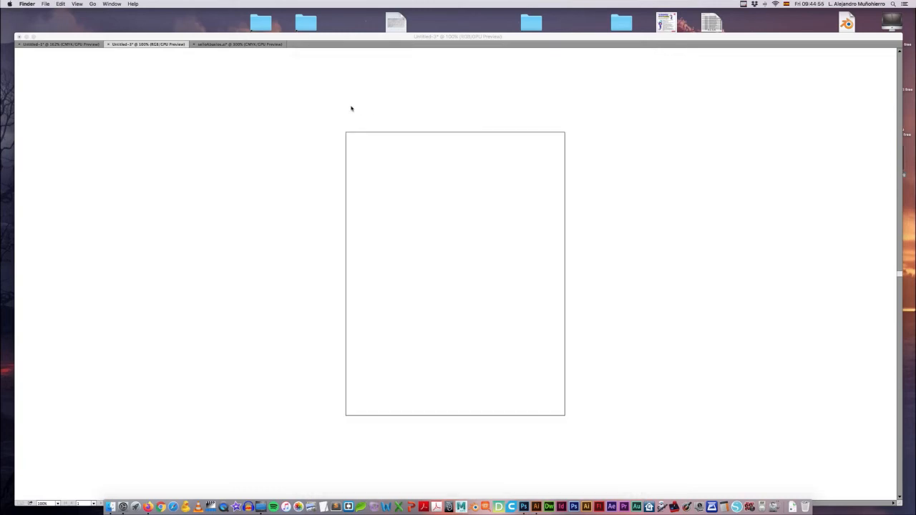
click(351, 108)
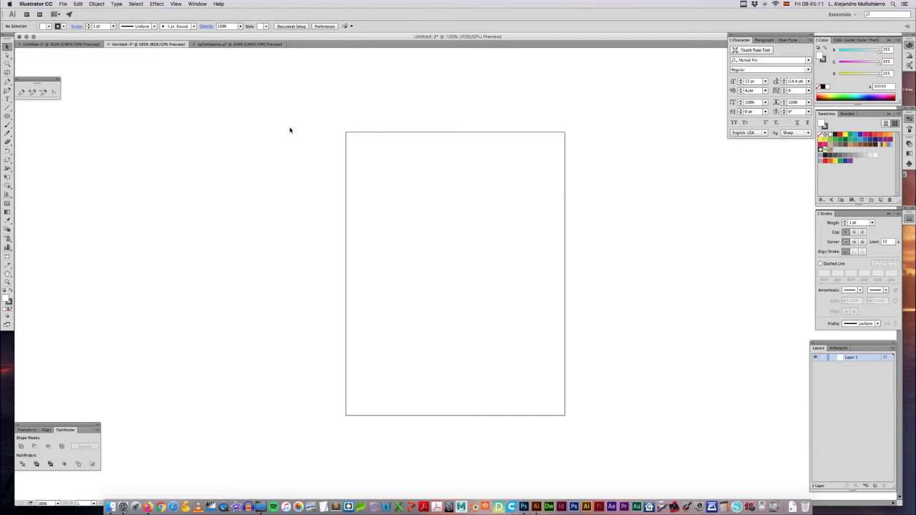
Step: Save the blank document to the Desktop under the name ejemplo1.ai in Adobe Illustrator (ai) format
click(63, 4)
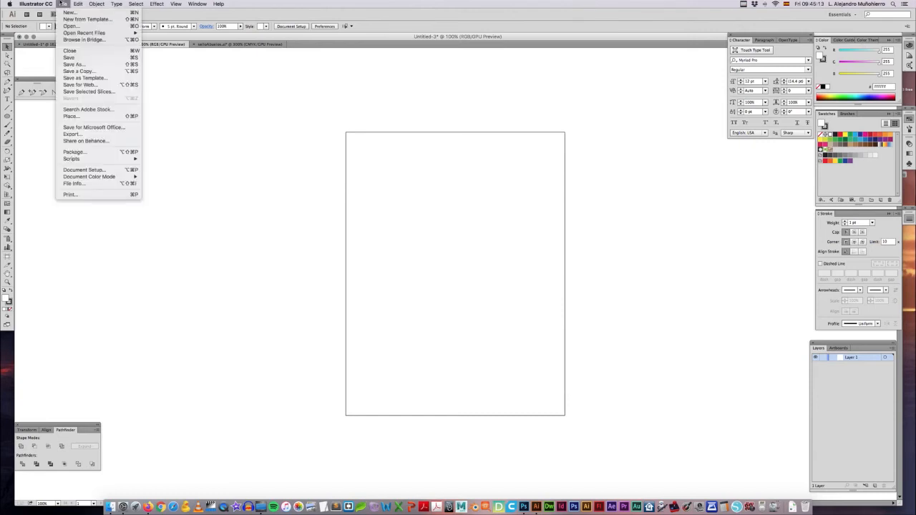
click(76, 65)
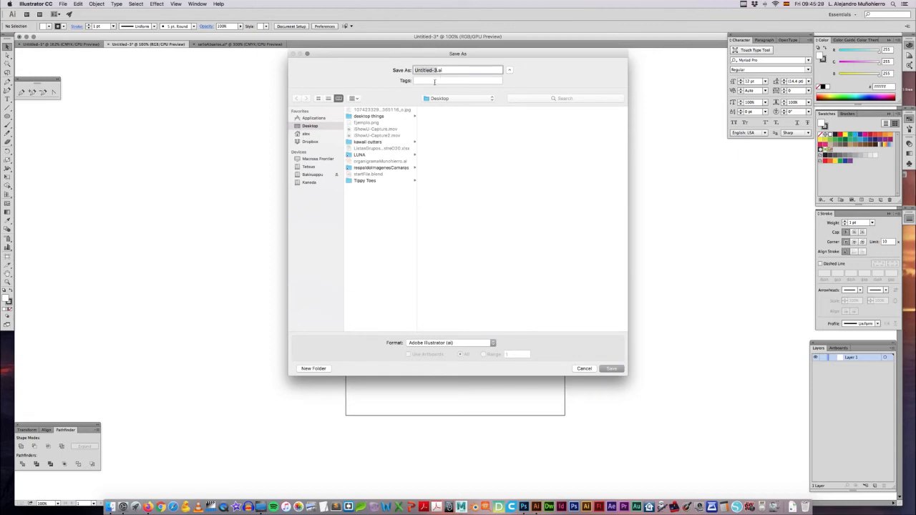
text(ejemplo1)
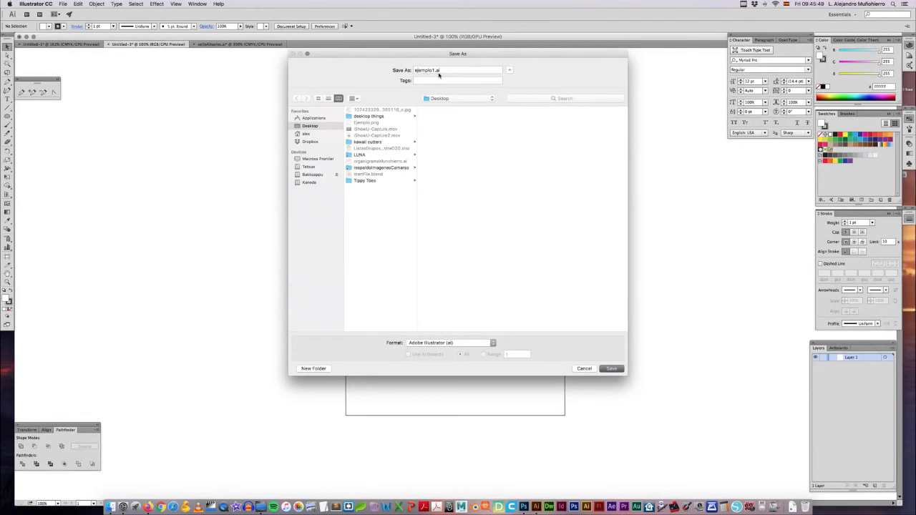
key(Return)
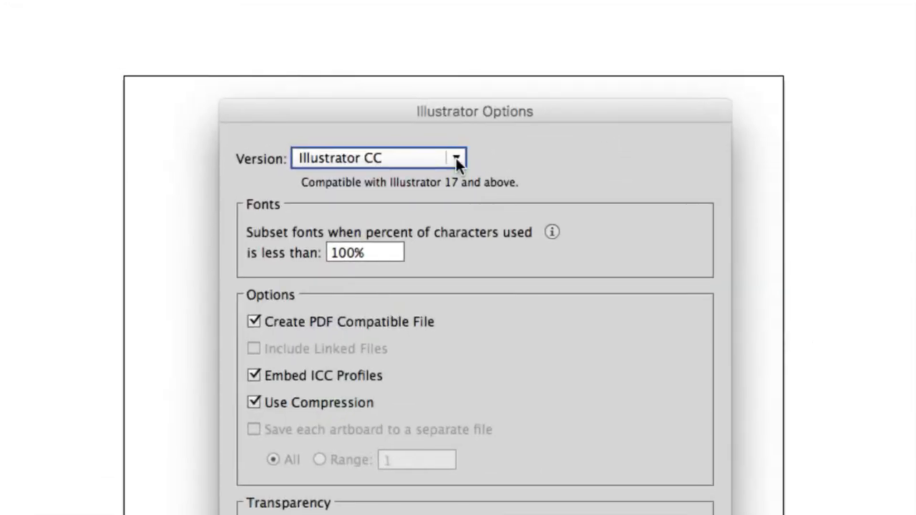
Step: Choose Illustrator CC as the file version in the Illustrator save options and accept them
click(456, 158)
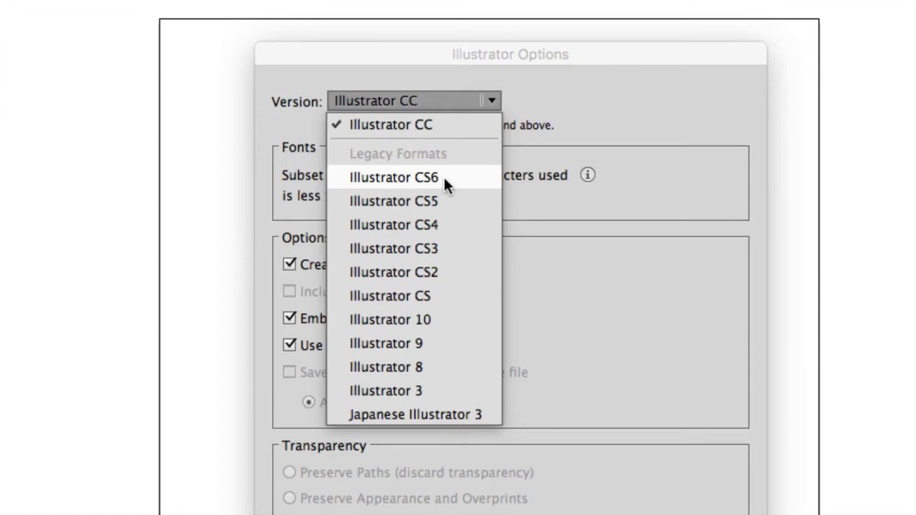
click(425, 126)
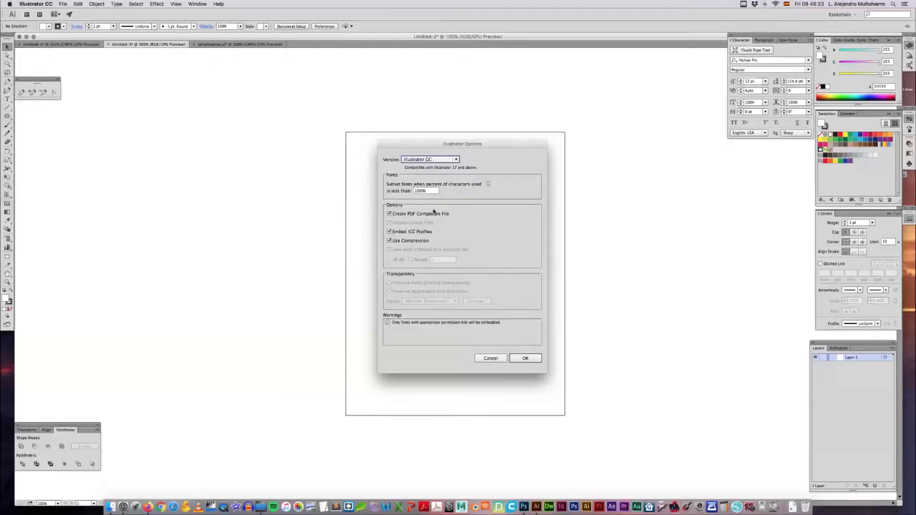
click(520, 357)
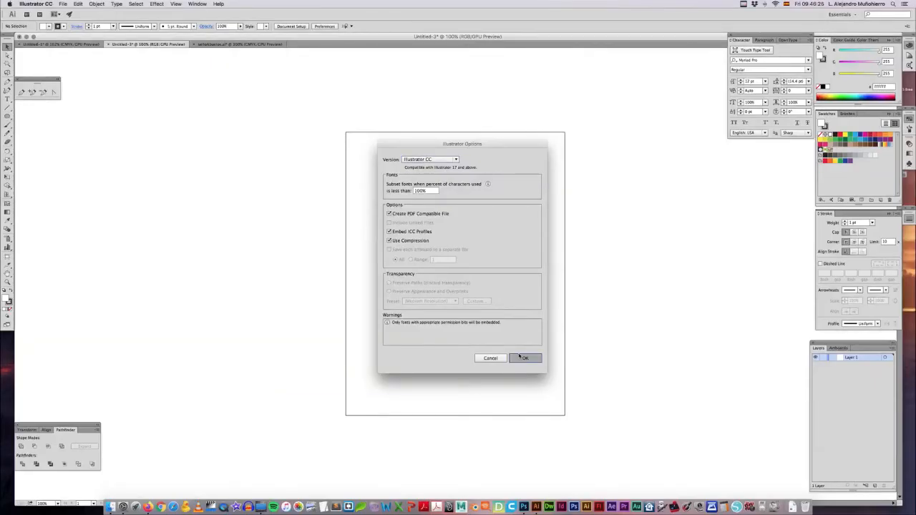
click(520, 357)
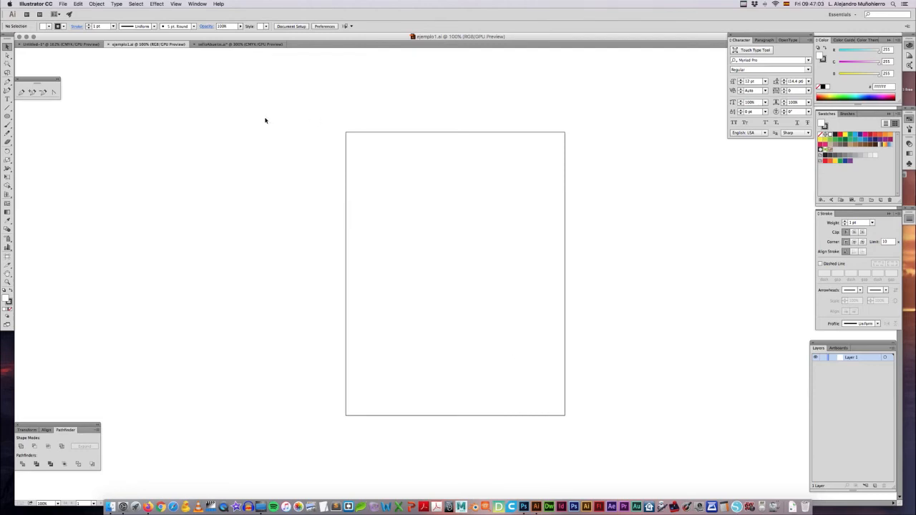
Step: Place ejemplo1.ai from the Desktop onto the artboard as a linked file
click(63, 4)
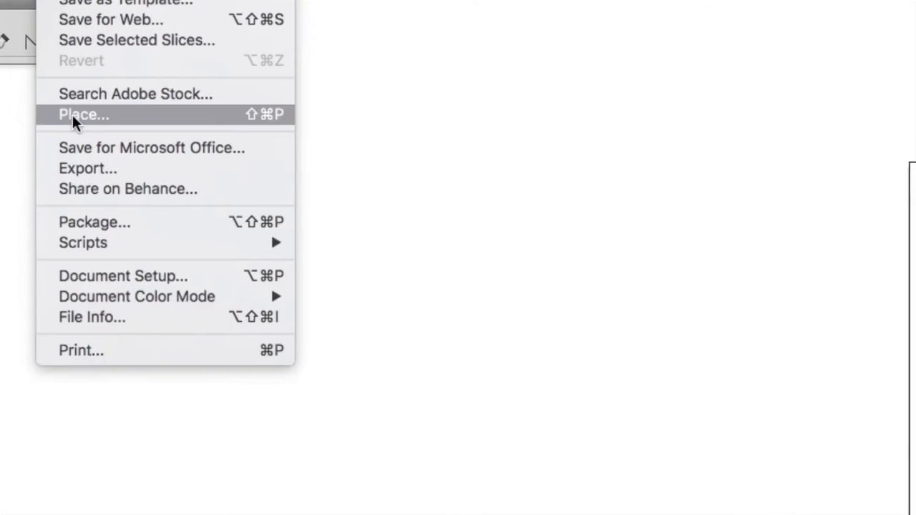
click(72, 115)
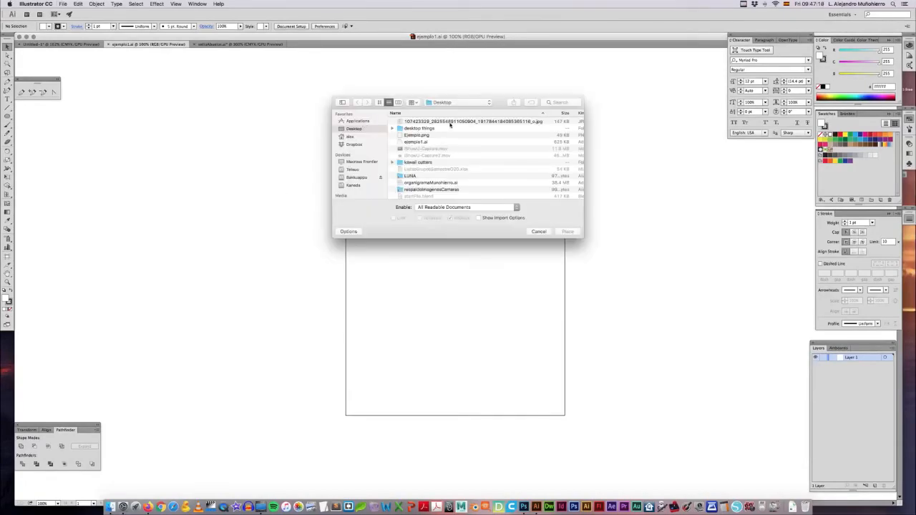
scroll(423, 132, down, 3)
scroll(423, 132, up, 3)
click(416, 142)
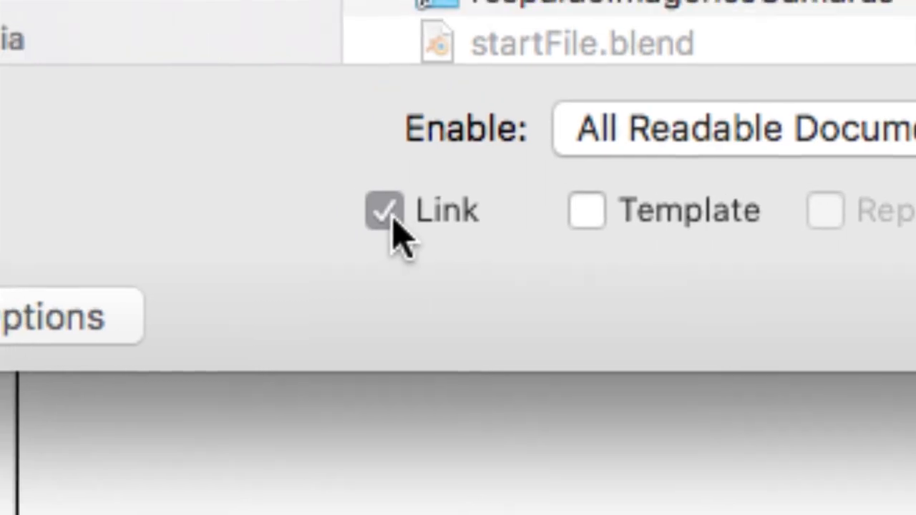
click(367, 195)
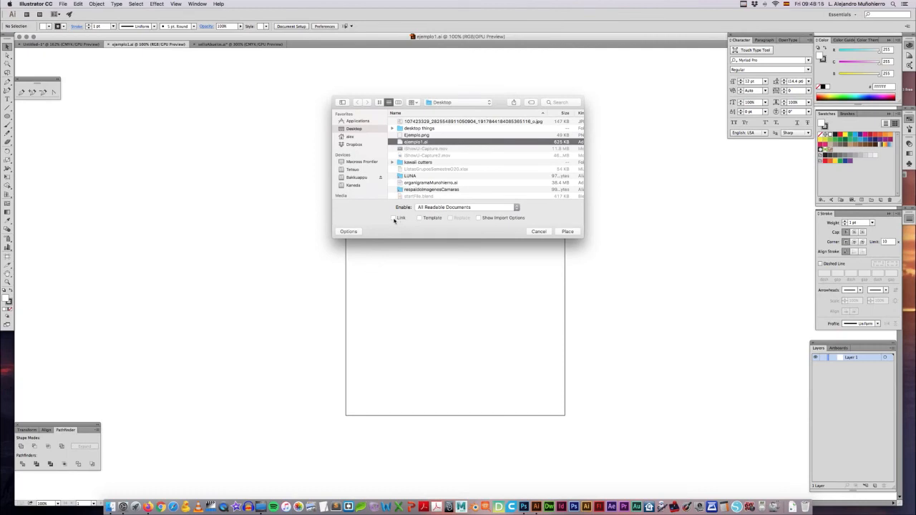
click(393, 218)
click(568, 233)
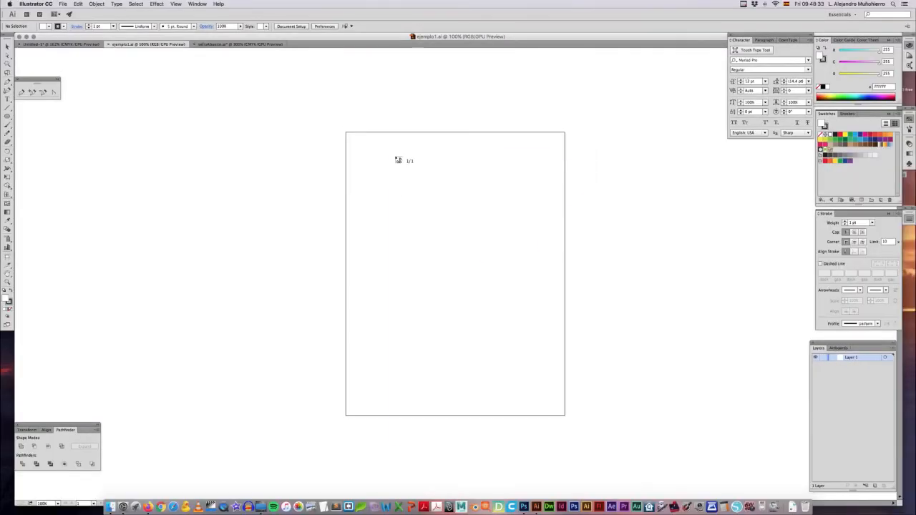
click(395, 157)
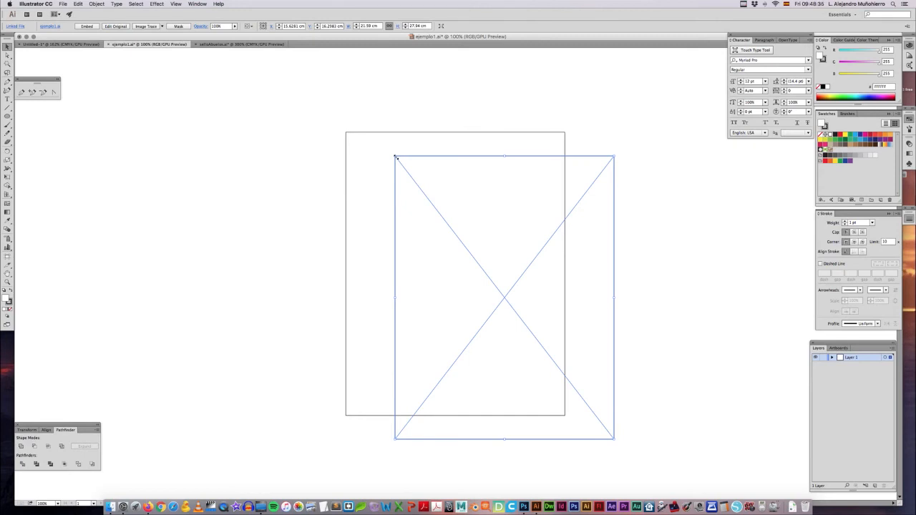
Step: Move the placed ejemplo1.ai frame closer to the artboard's upper-left corner and delete it
click(368, 214)
click(447, 231)
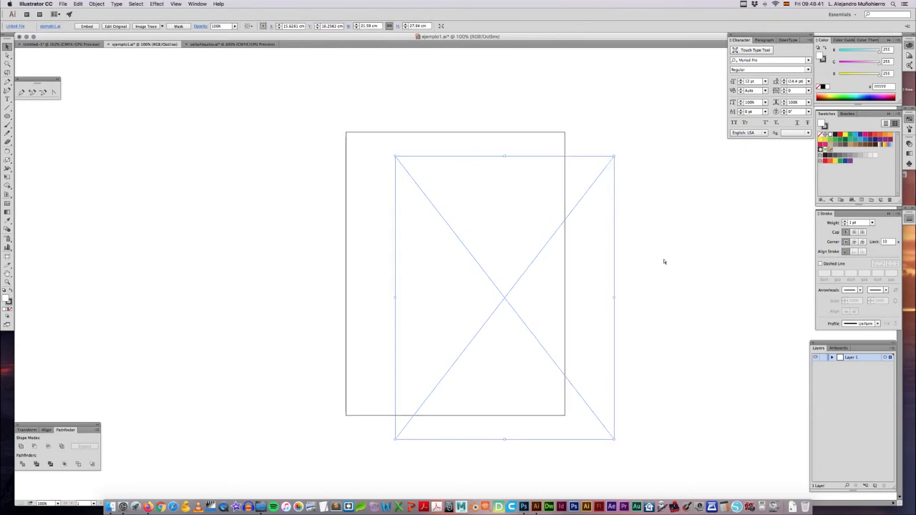
key(Delete)
key(super+z)
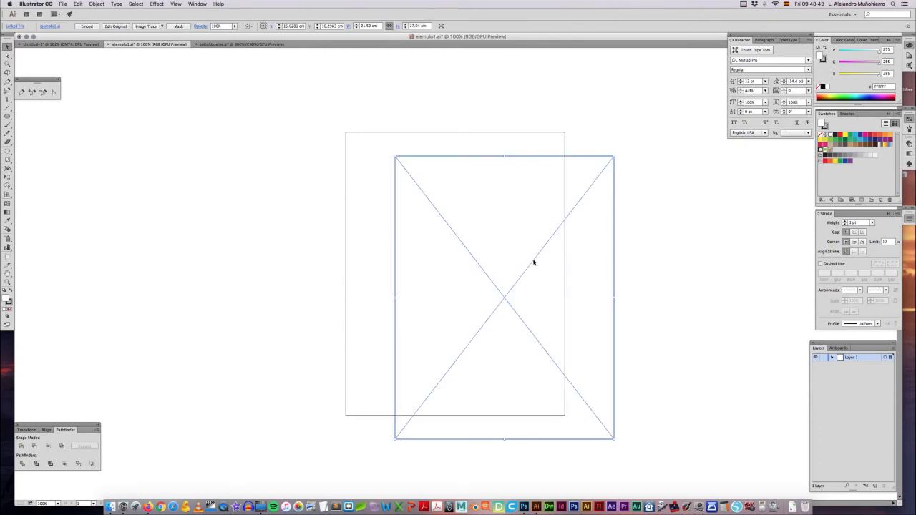
drag(534, 262, 501, 254)
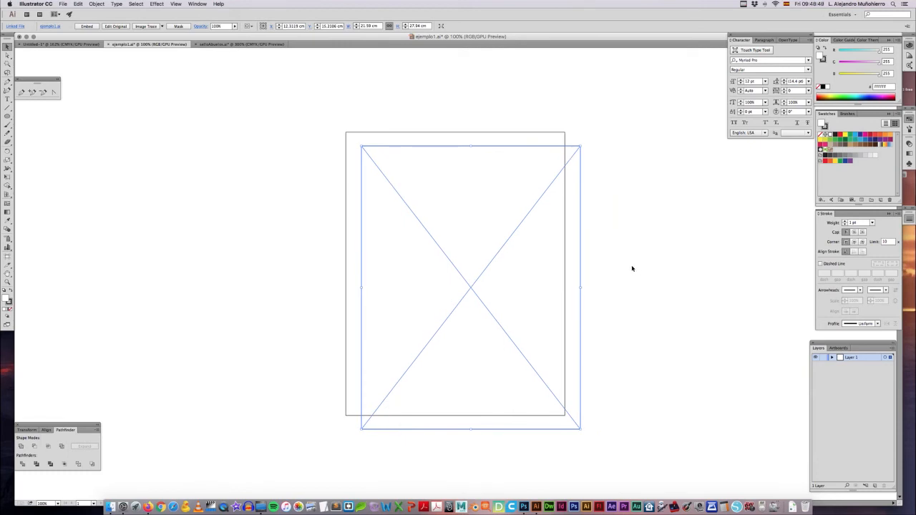
key(Delete)
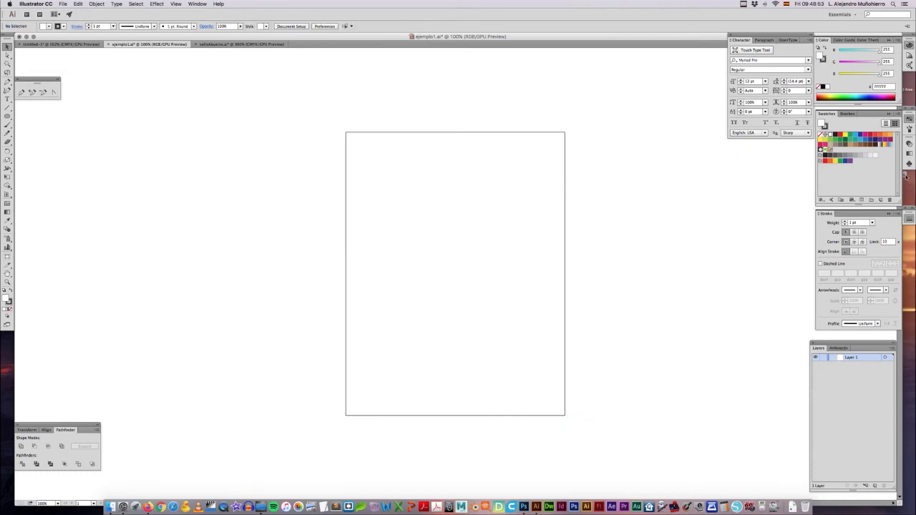
Step: Bring the Ejemplo.png practice sheet from the Desktop into the document and position it over the artboard
drag(906, 179, 482, 234)
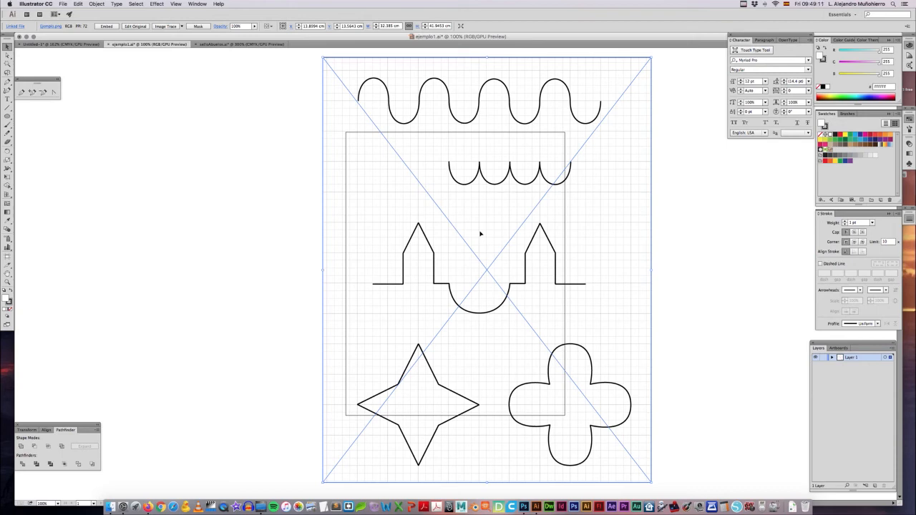
drag(486, 134, 458, 137)
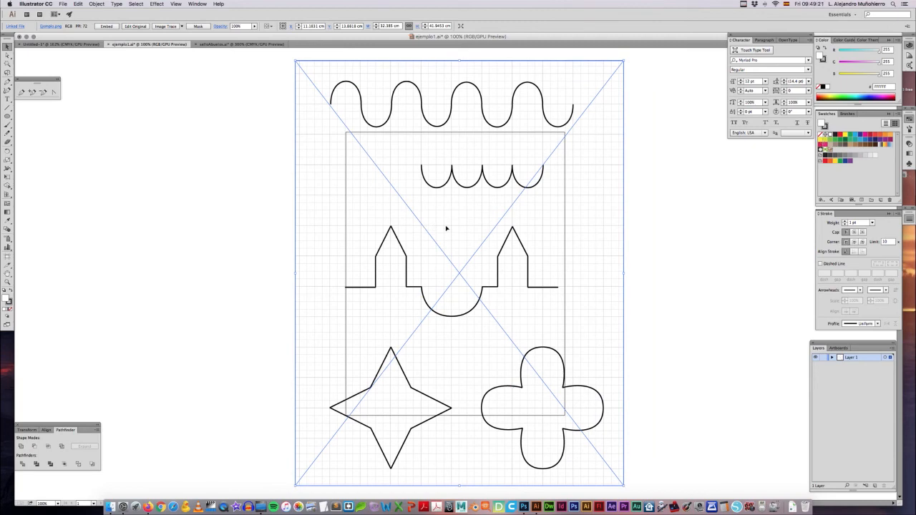
drag(446, 229, 444, 226)
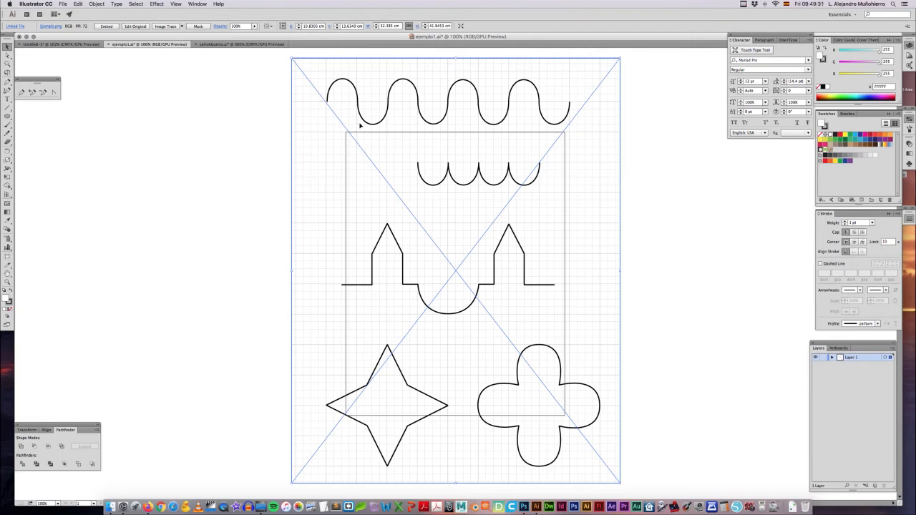
click(266, 112)
mouse_move(318, 78)
mouse_down()
mouse_move(392, 134)
mouse_move(408, 129)
mouse_move(323, 93)
mouse_move(333, 122)
mouse_move(348, 102)
mouse_move(620, 147)
mouse_move(641, 141)
mouse_up()
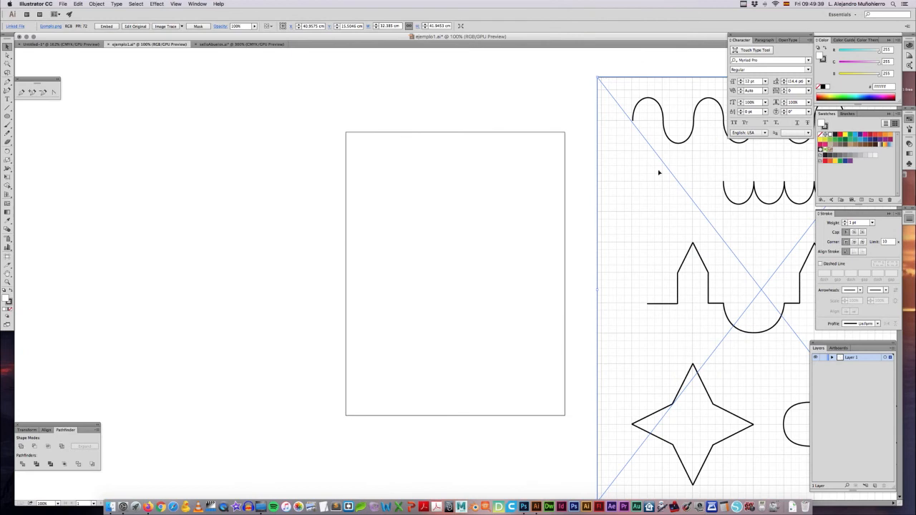
mouse_move(686, 156)
mouse_down()
mouse_move(561, 139)
mouse_move(379, 147)
mouse_up()
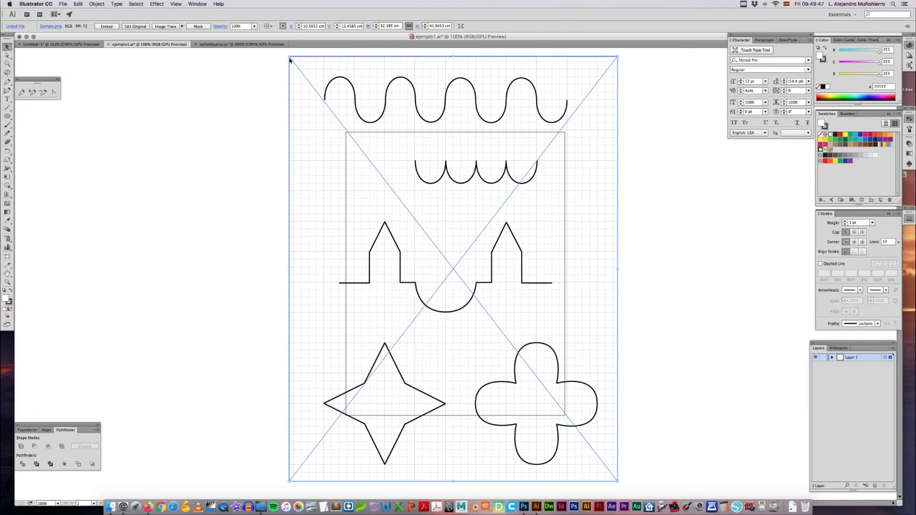
Step: Scale the Ejemplo.png image from its corners to fit the artboard, 21.59 cm wide
drag(290, 56, 348, 119)
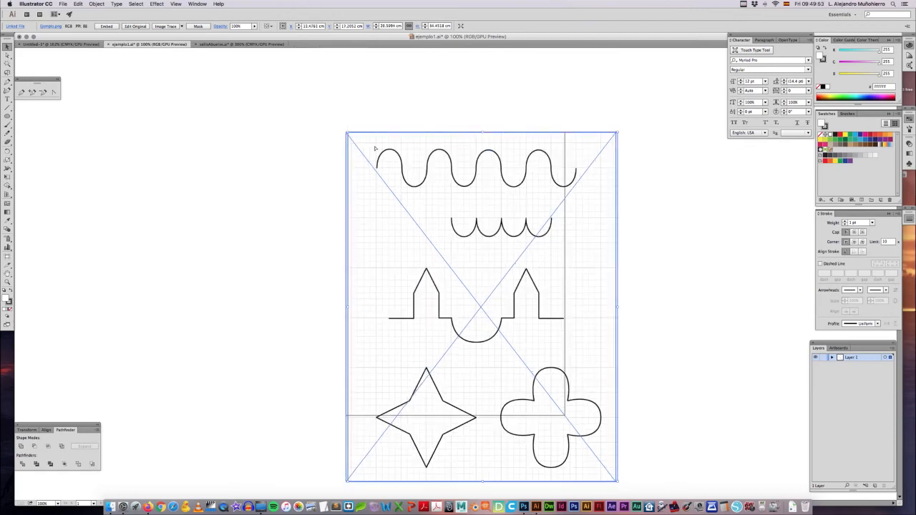
scroll(374, 149, down, 3)
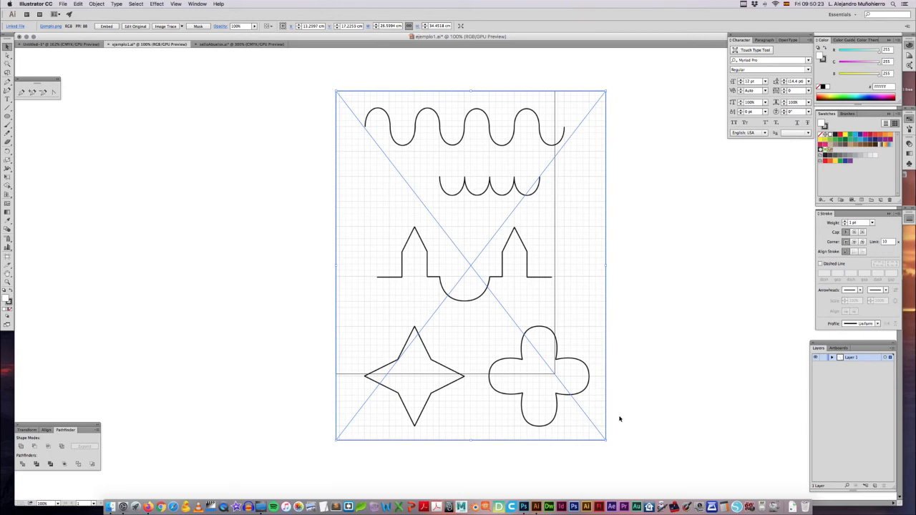
drag(608, 442, 565, 391)
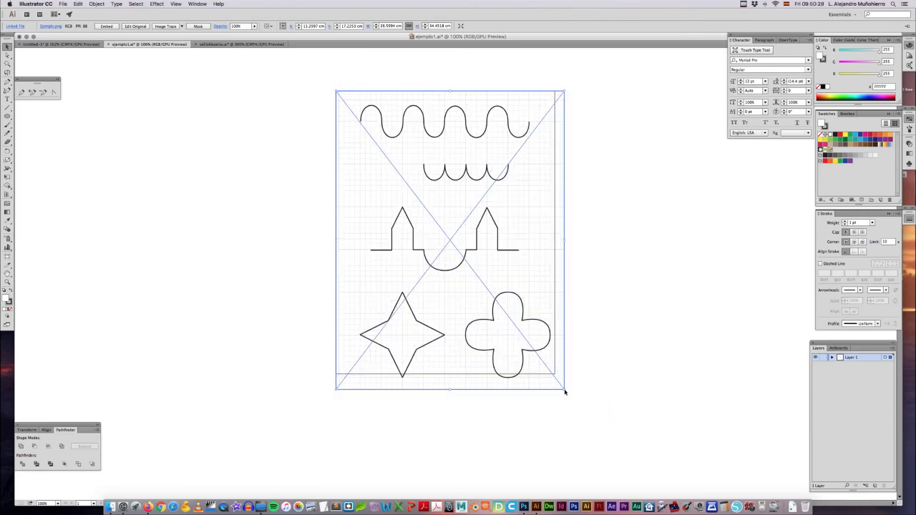
key(super+z)
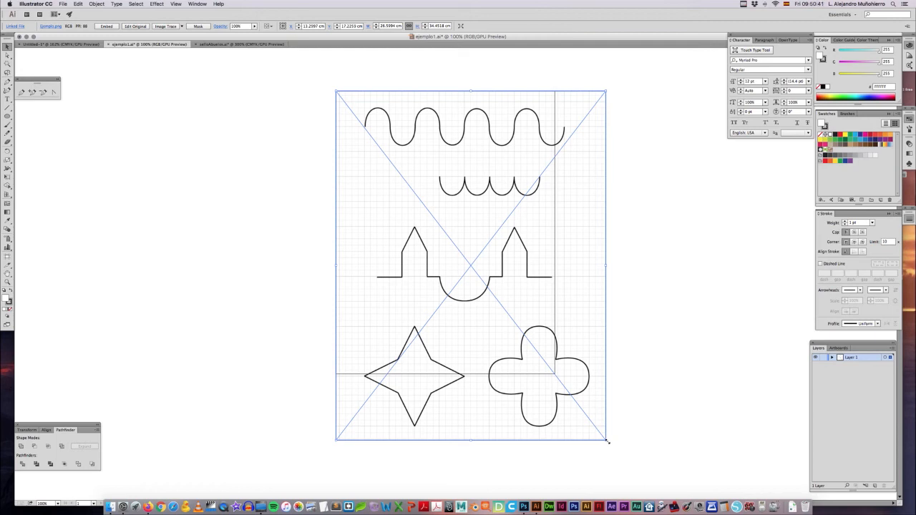
drag(607, 442, 554, 378)
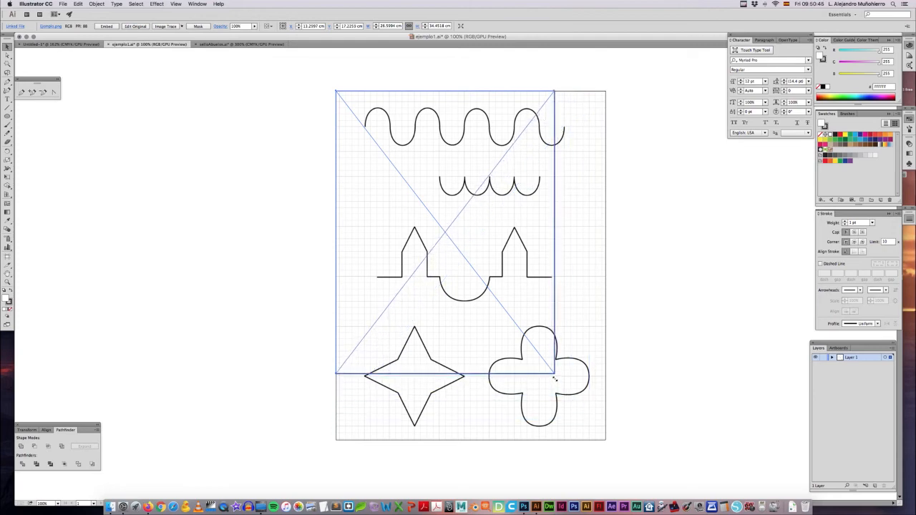
drag(555, 381, 556, 383)
click(518, 401)
drag(458, 325, 486, 356)
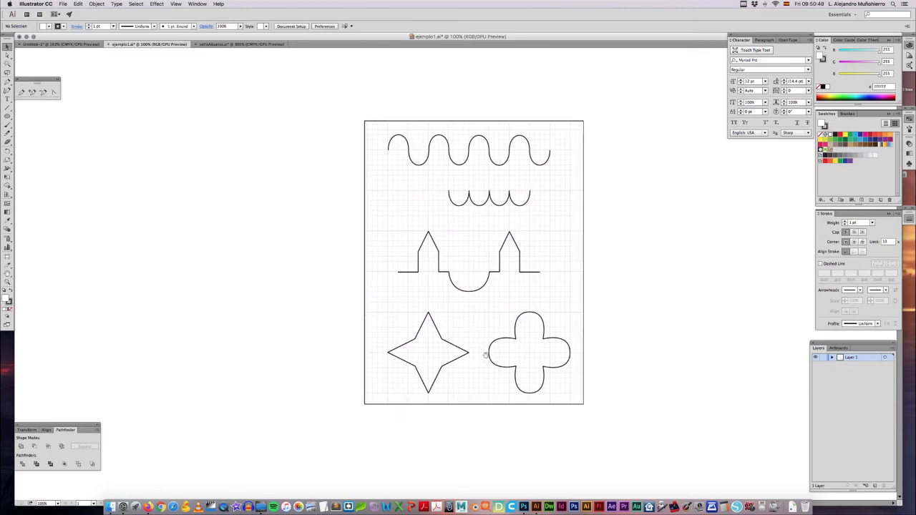
click(443, 227)
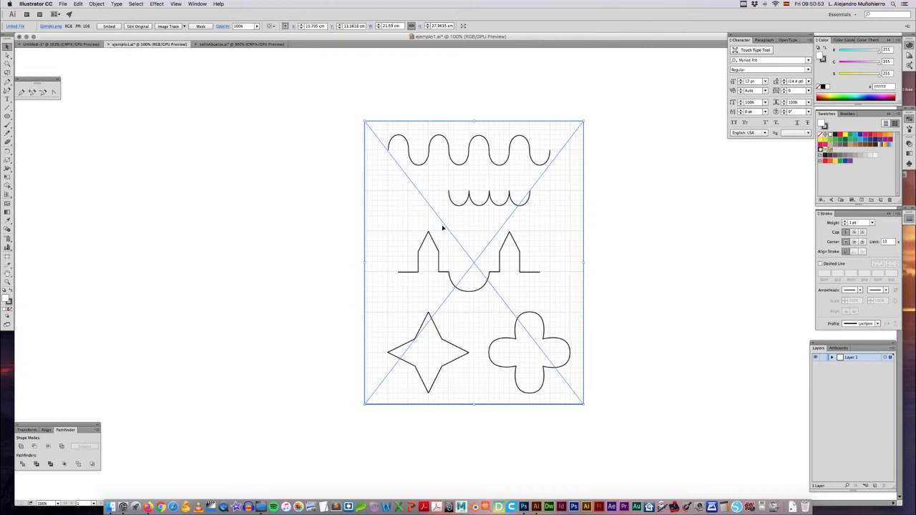
click(654, 231)
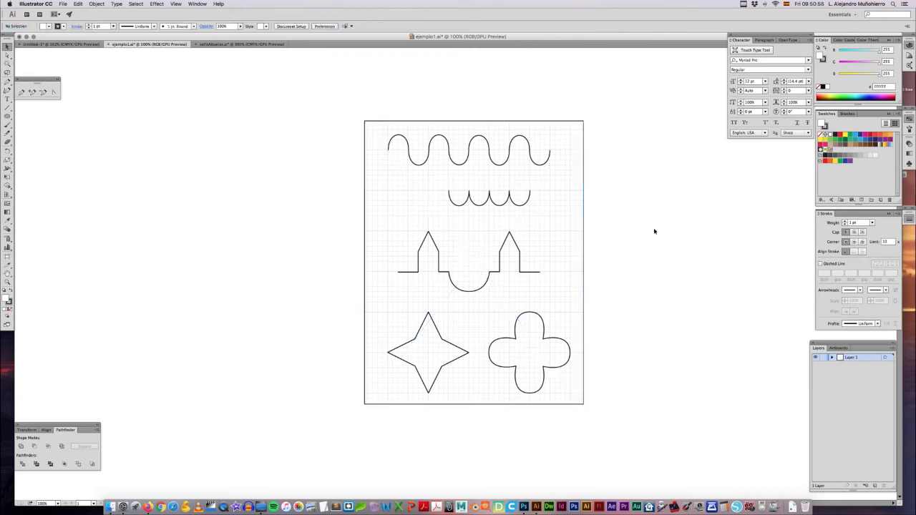
Step: Enlarge the practice sheet to 150% and show the document's layer list
scroll(638, 231, right, 1)
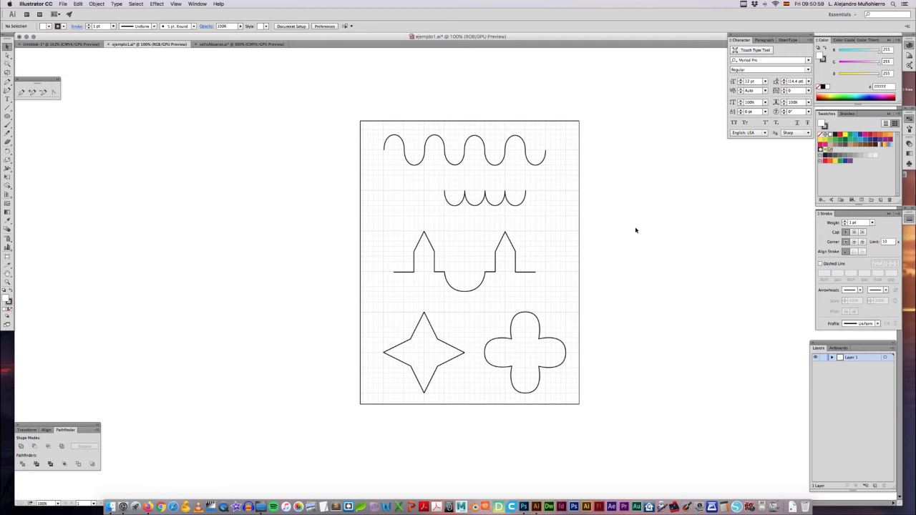
key(super+plus)
drag(635, 230, 629, 238)
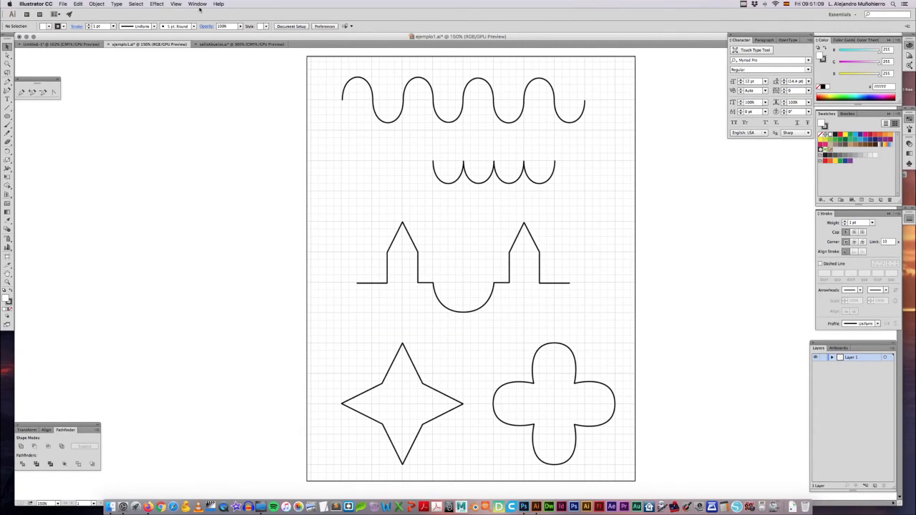
click(198, 4)
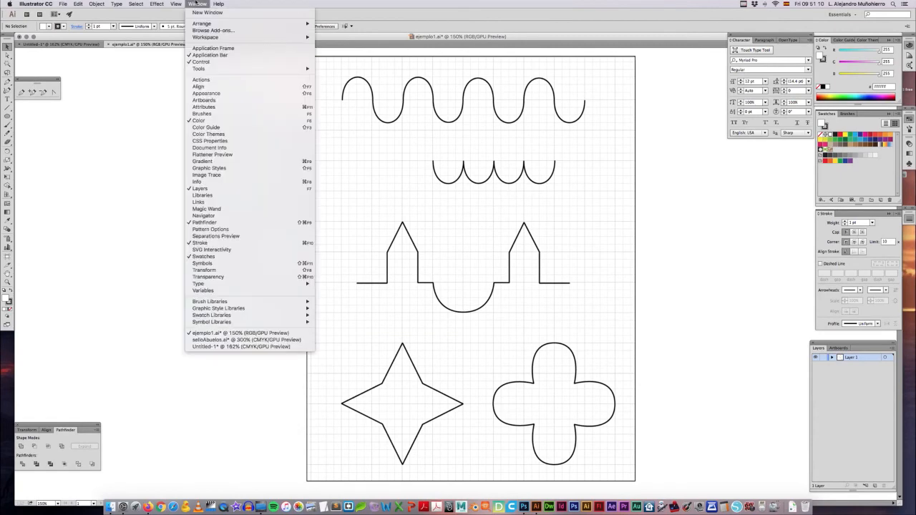
click(210, 190)
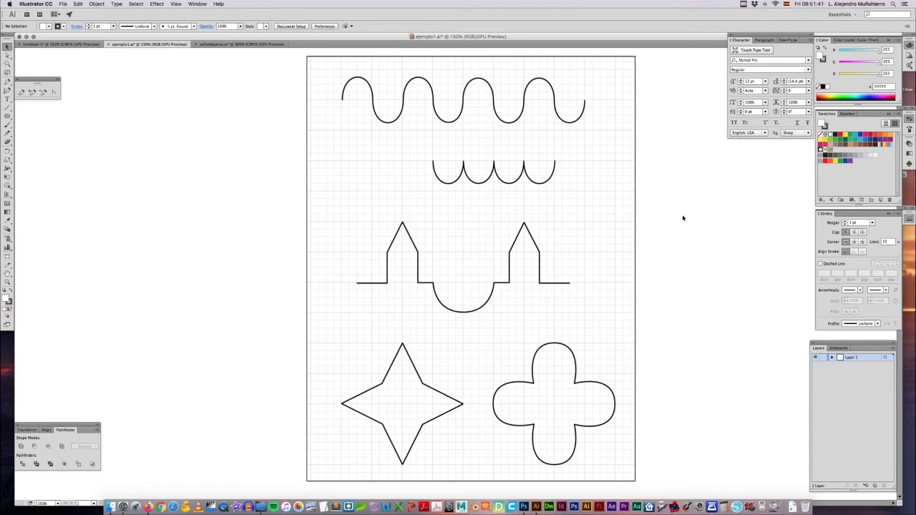
Step: Nudge the Ejemplo.png image slightly upward on the artboard and deselect it
click(575, 303)
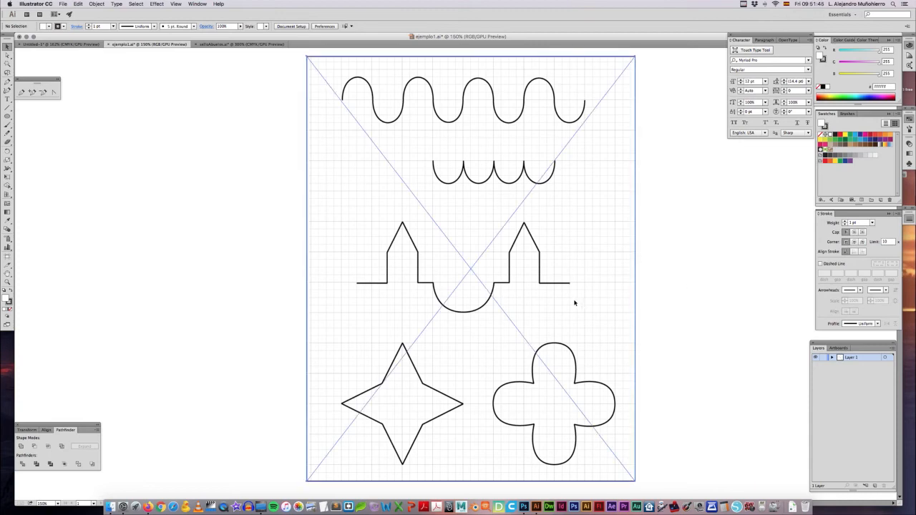
key(Up)
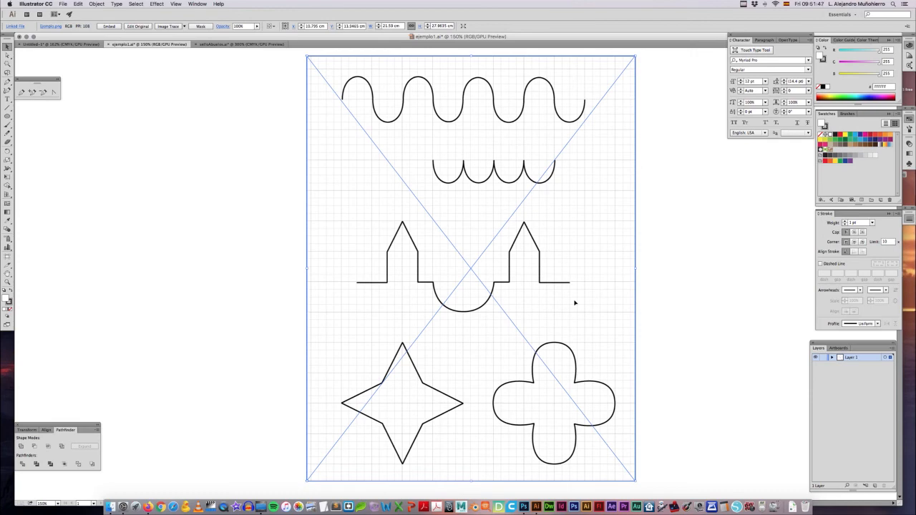
click(667, 296)
Step: Lock Layer 1, which holds the Ejemplo.png image, and add a new layer above it
click(457, 266)
click(657, 239)
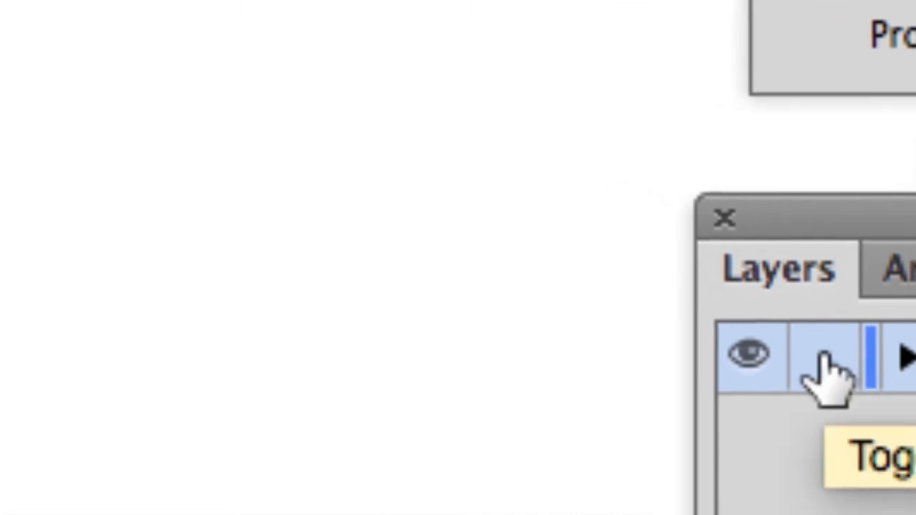
click(823, 362)
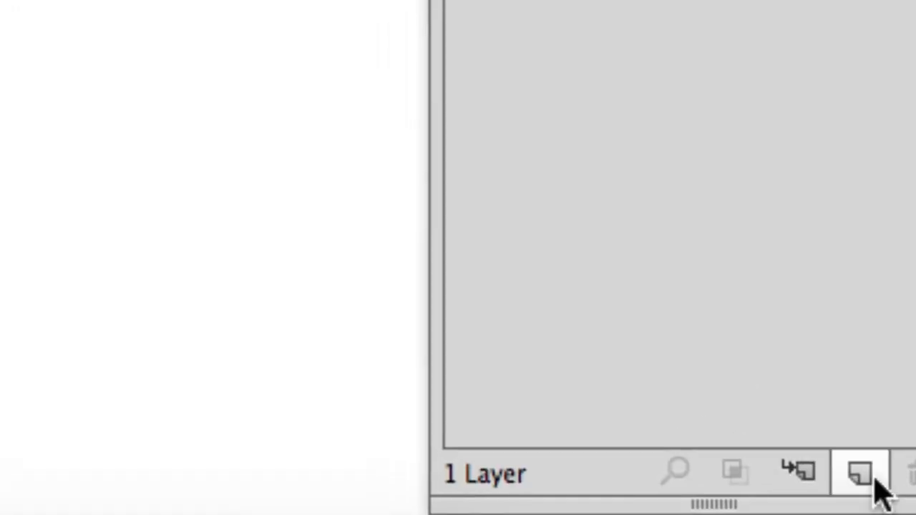
click(875, 478)
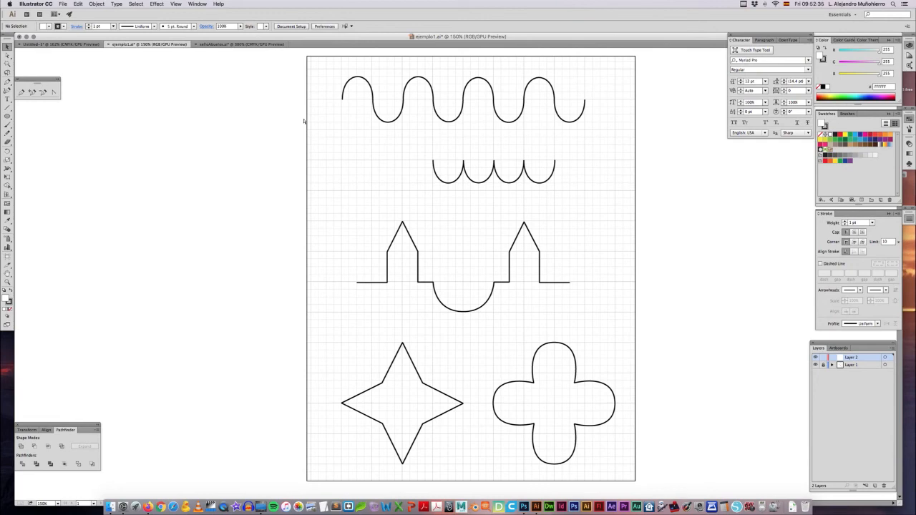
Step: Prepare the Pen tool for tracing the wavy line, with no fill and a red stroke (EC1C24)
key(super+plus)
key(super+plus)
drag(360, 103, 355, 368)
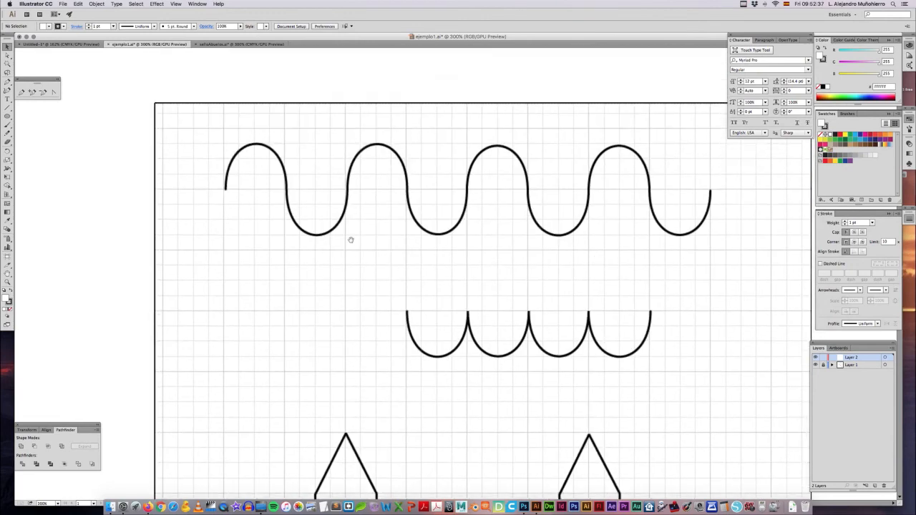
drag(351, 239, 353, 312)
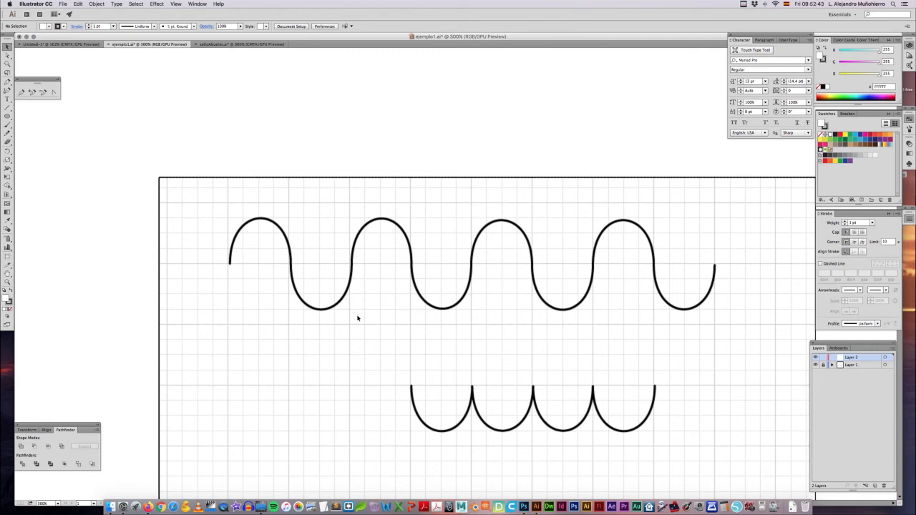
click(22, 92)
click(8, 82)
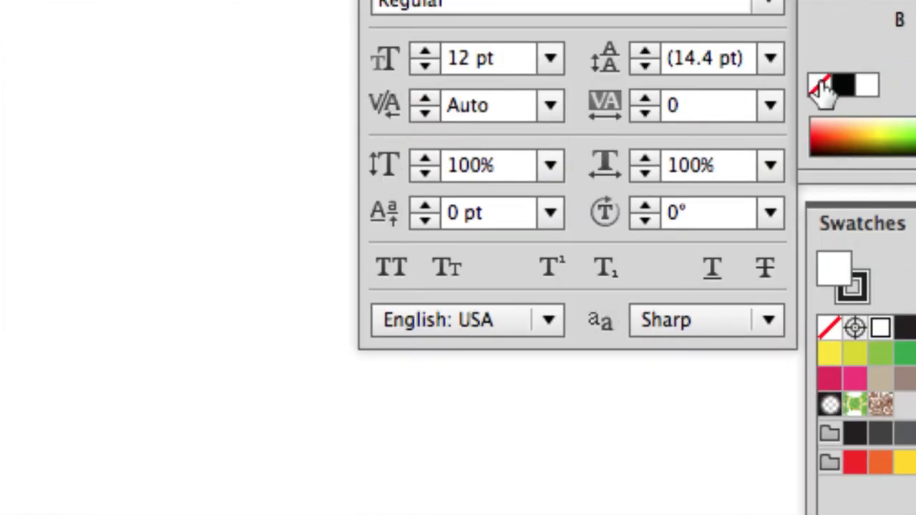
click(812, 208)
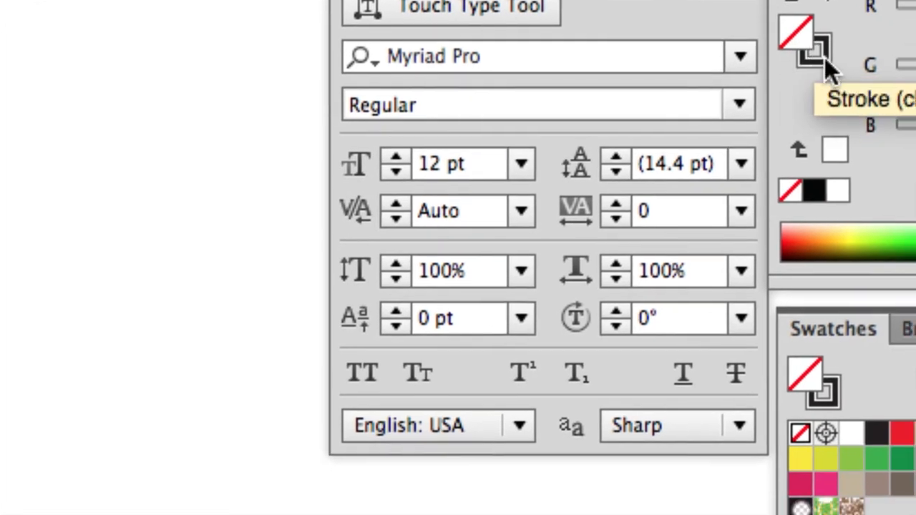
click(852, 37)
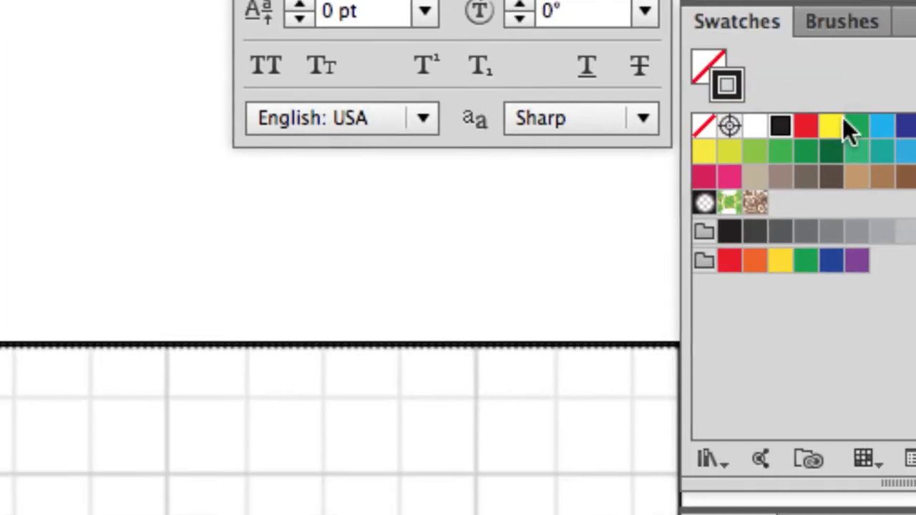
click(764, 404)
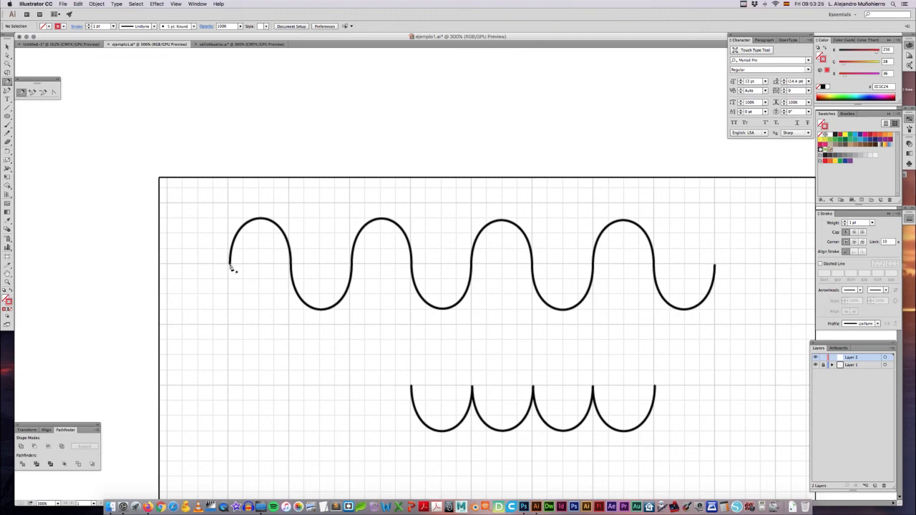
Step: Start tracing the wave at its left end with a vertical handle and place a smooth anchor with horizontal handles on the first crest
drag(229, 266, 230, 237)
drag(230, 236, 230, 234)
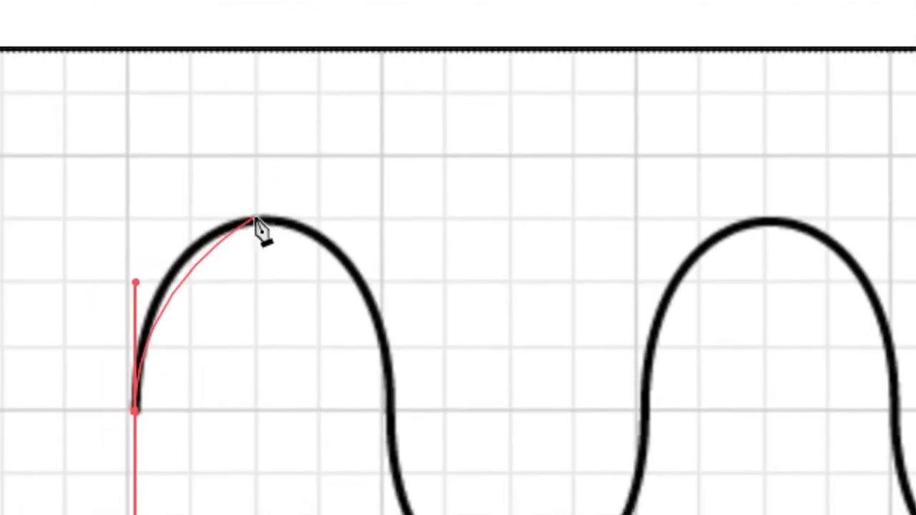
click(234, 234)
drag(255, 217, 265, 218)
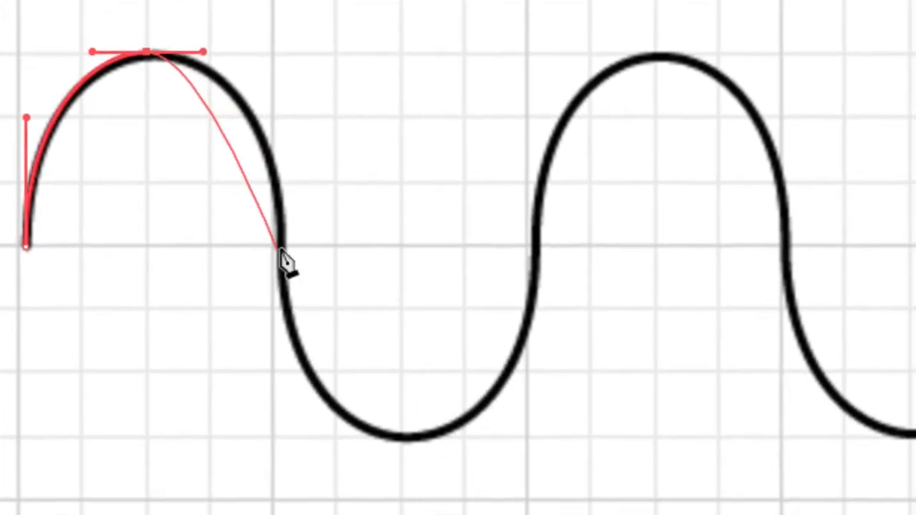
Step: Add a smooth anchor where the first arch meets the wave's midline and stretch its upper handle until the curve fits the guide
click(280, 249)
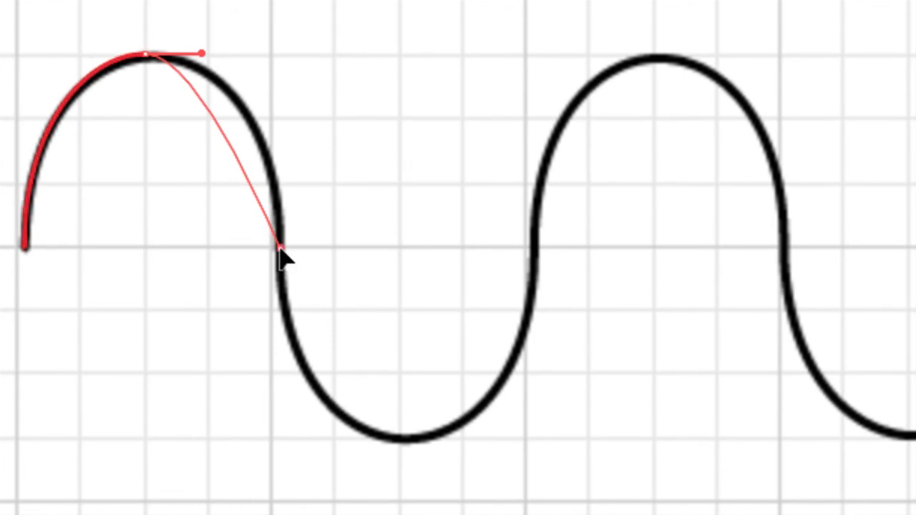
drag(280, 249, 279, 336)
drag(280, 268, 279, 276)
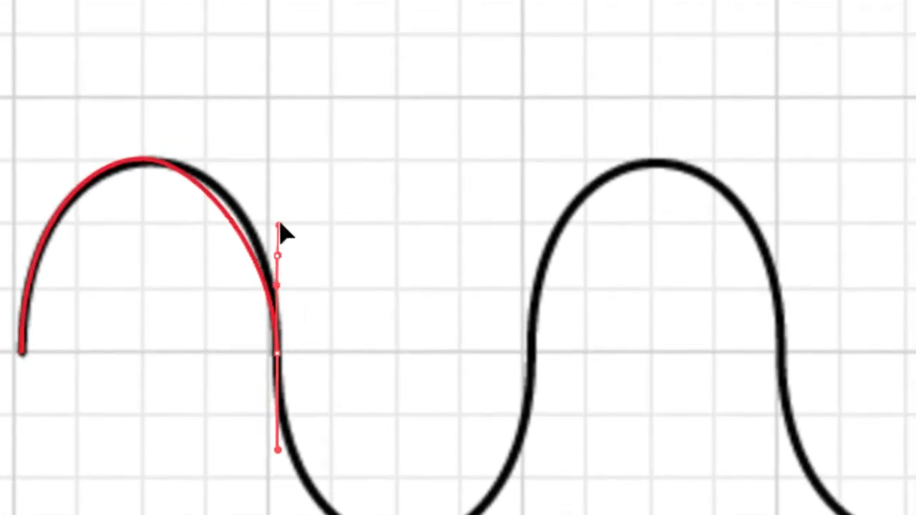
key(ctrl+z)
scroll(283, 226, right, 1)
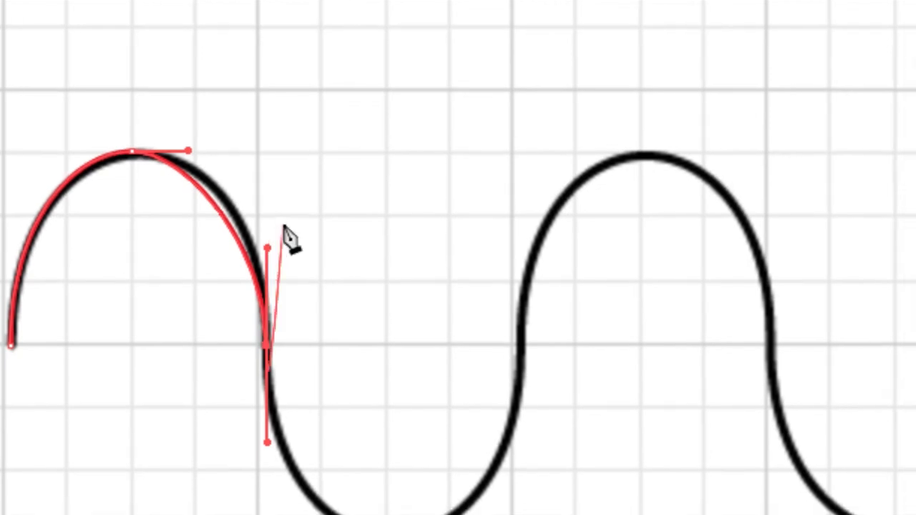
key(a)
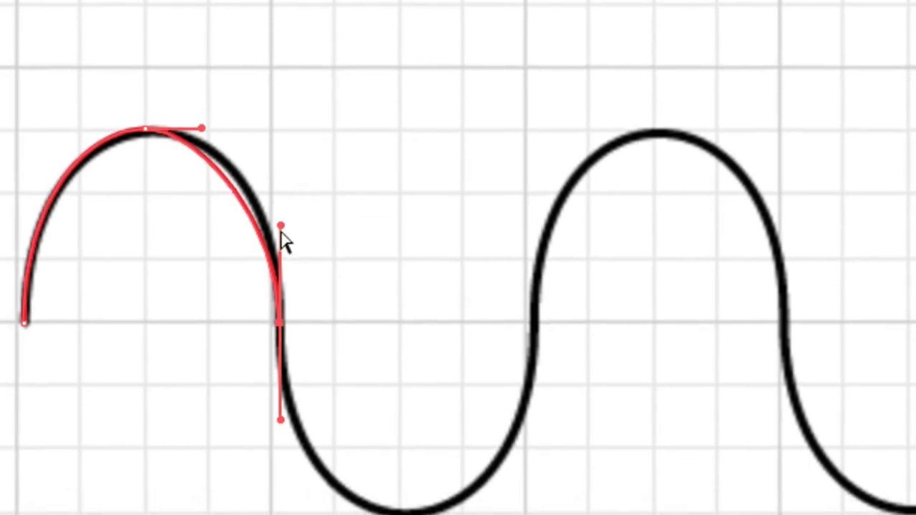
drag(281, 229, 281, 184)
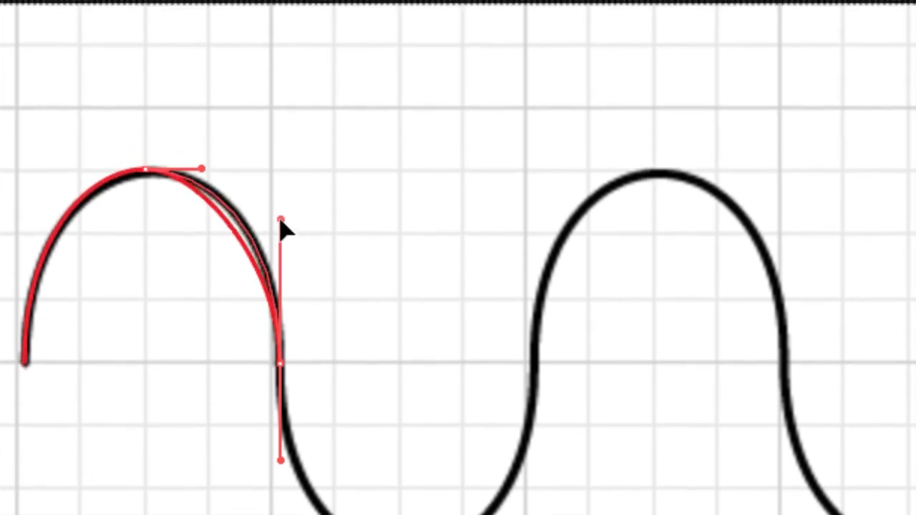
drag(280, 221, 280, 221)
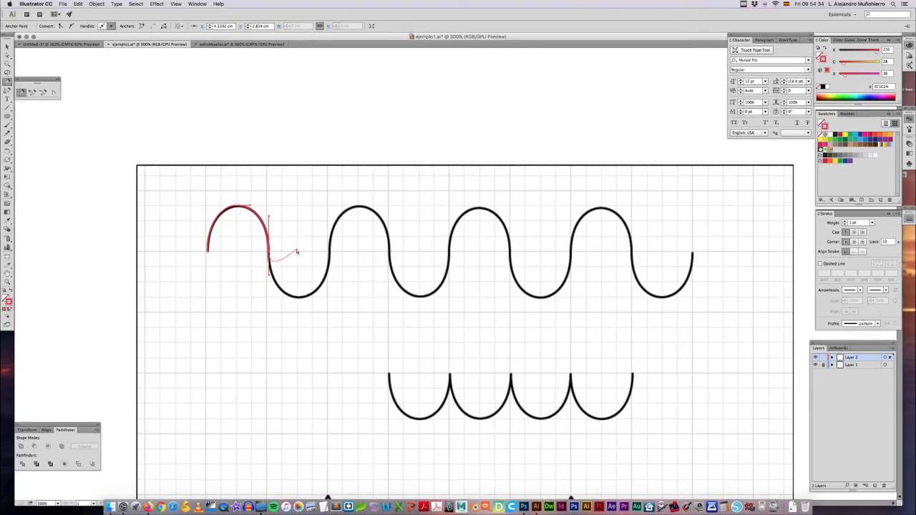
Step: Trace the wave's first trough with smooth anchors at its lowest point and at the next midline crossing
key(super+plus)
key(super+plus)
drag(294, 224, 436, 234)
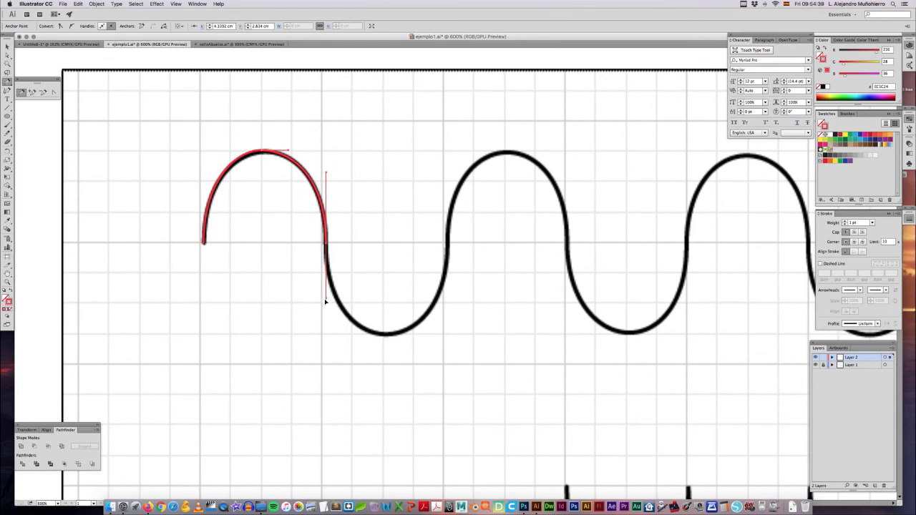
click(384, 335)
drag(384, 336, 412, 337)
drag(449, 246, 451, 172)
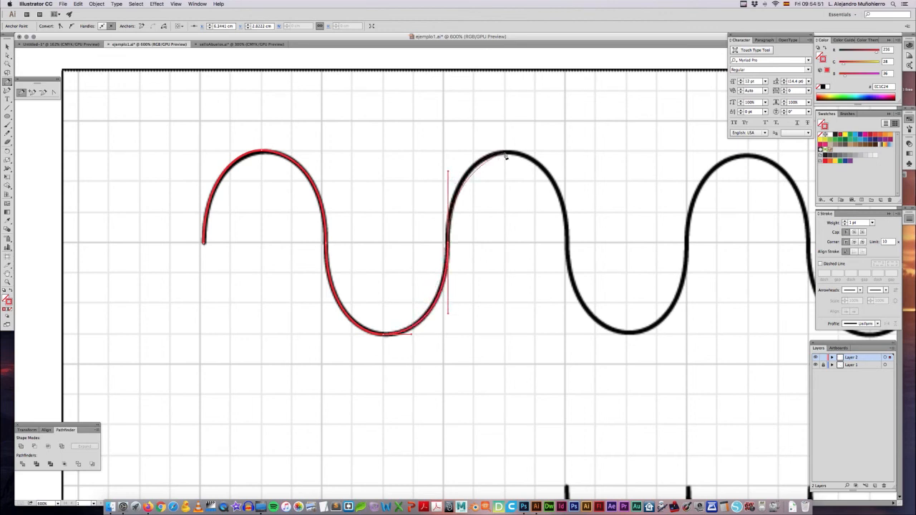
Step: Trace the wave's second arch with a smooth crest anchor and a midline anchor, adjusting the vertical handles to the guide
drag(506, 153, 526, 153)
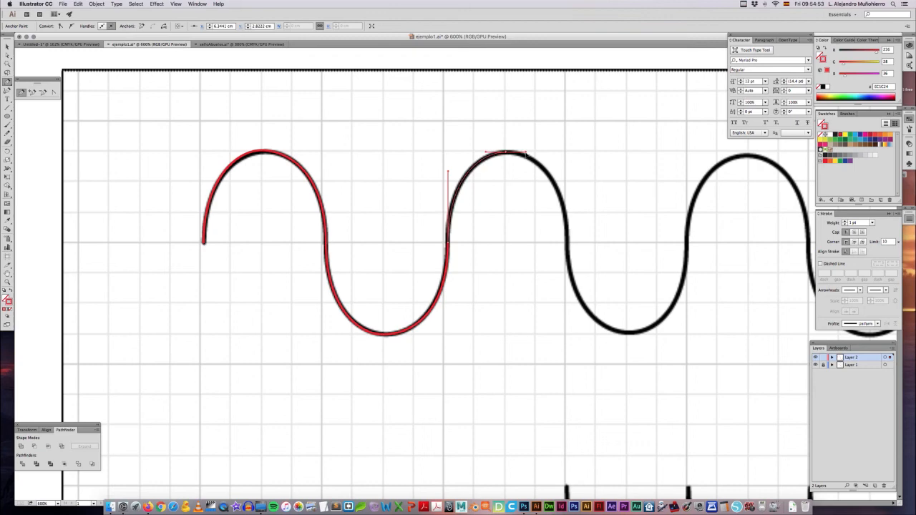
scroll(494, 192, right, 3)
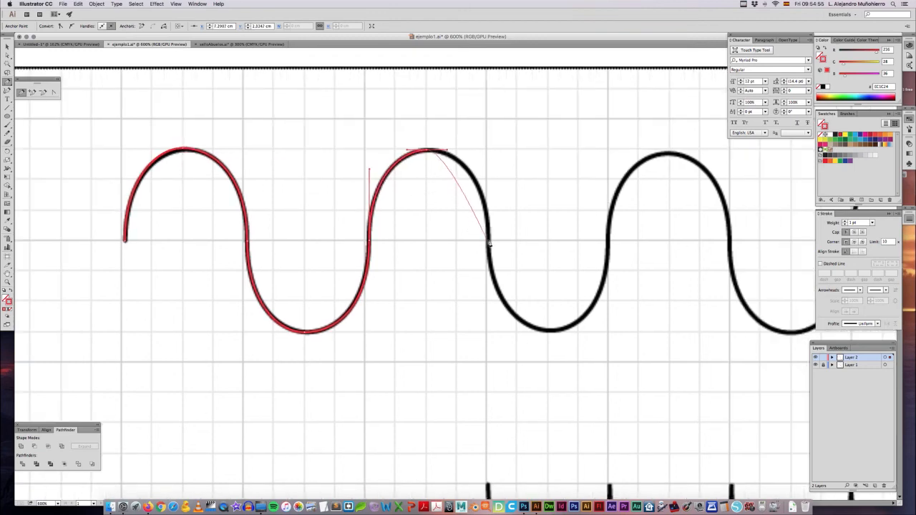
drag(490, 243, 489, 163)
drag(489, 283, 489, 304)
Step: Continue the path along the wave's second trough and third arch, with smooth anchors at each extreme and midline crossing
drag(549, 332, 573, 333)
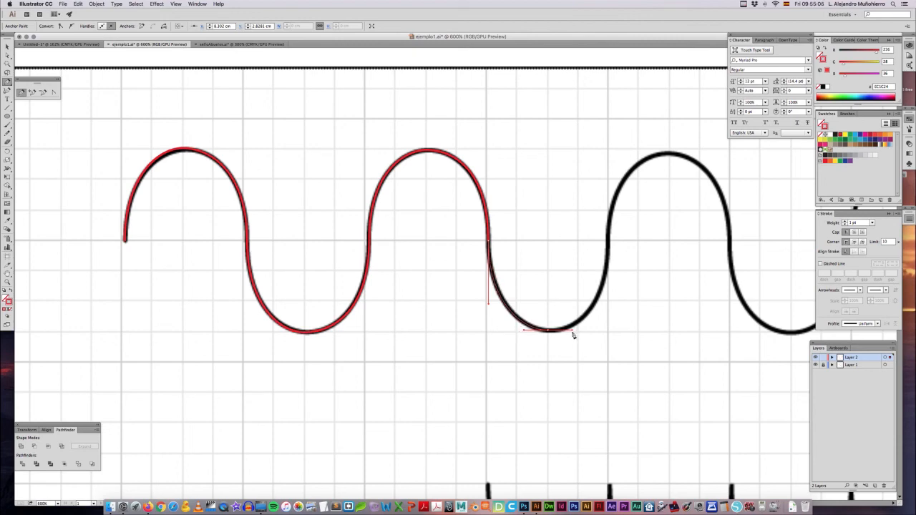
drag(620, 307, 446, 323)
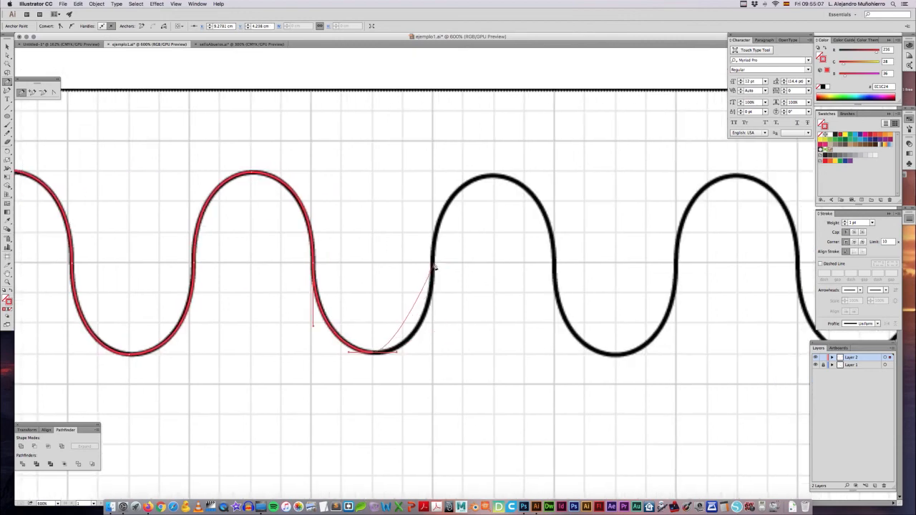
drag(433, 263, 433, 187)
drag(494, 178, 509, 177)
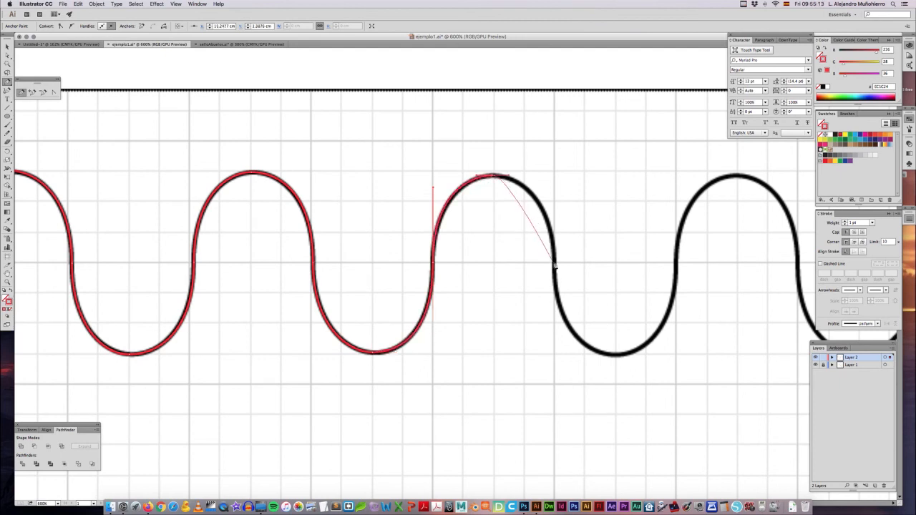
drag(556, 264, 555, 343)
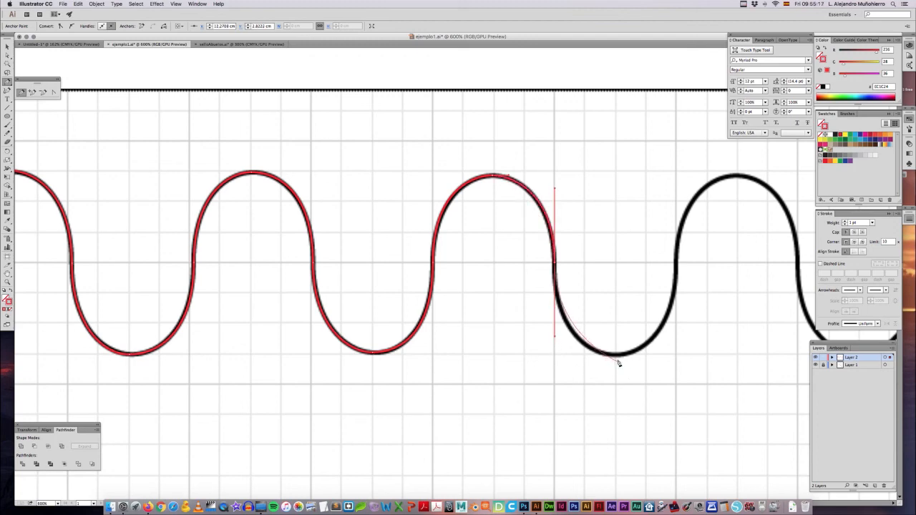
Step: Trace the wave's third trough and lengthen the vertical handles at its end so the curve follows the guide
drag(616, 356, 434, 351)
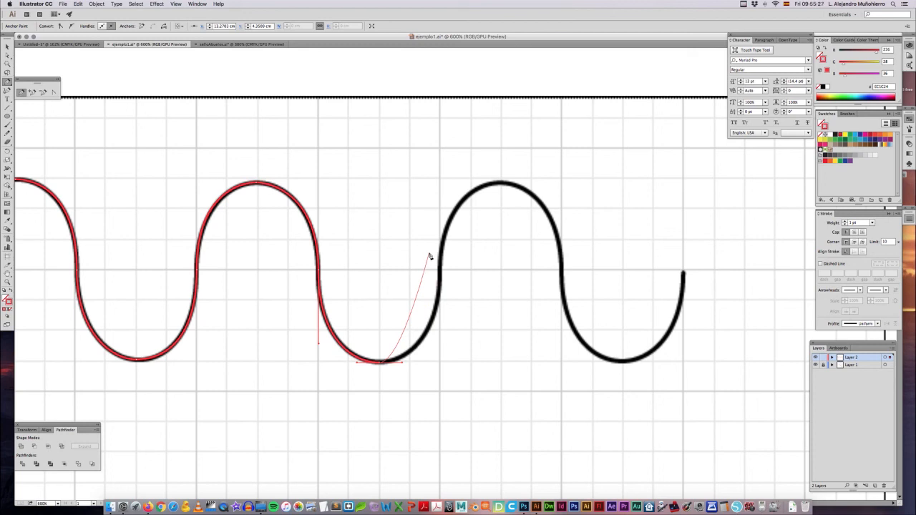
key(space)
key(space)
mouse_move(426, 254)
mouse_down()
mouse_move(451, 207)
mouse_move(434, 243)
mouse_move(467, 231)
mouse_move(393, 272)
mouse_move(423, 246)
mouse_move(415, 260)
mouse_up()
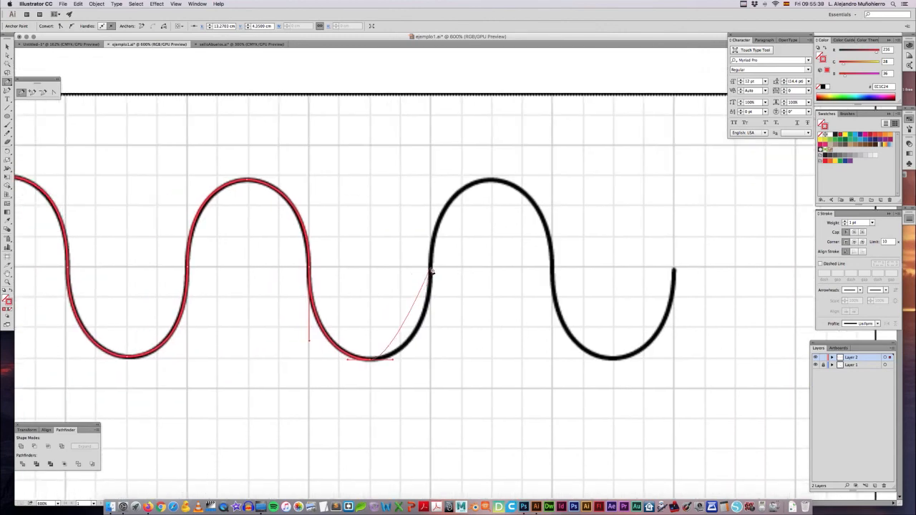
click(431, 266)
drag(432, 254, 432, 219)
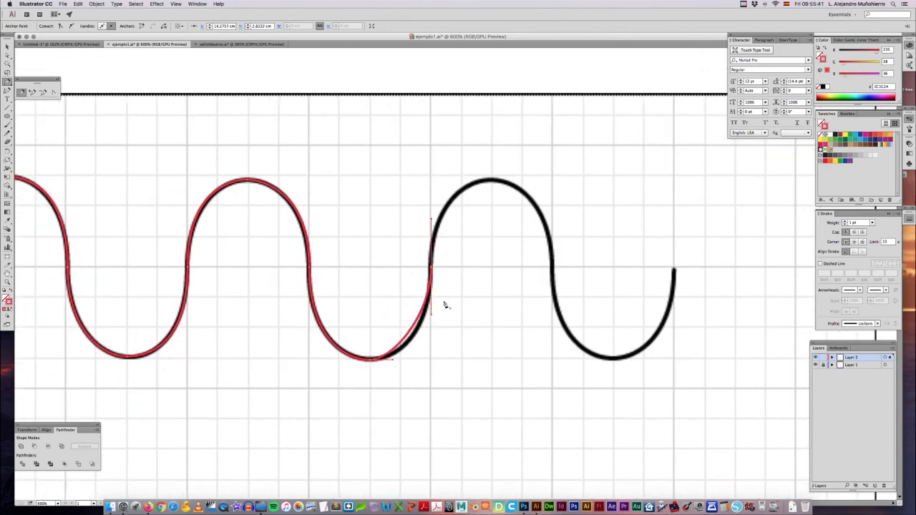
drag(432, 329, 432, 337)
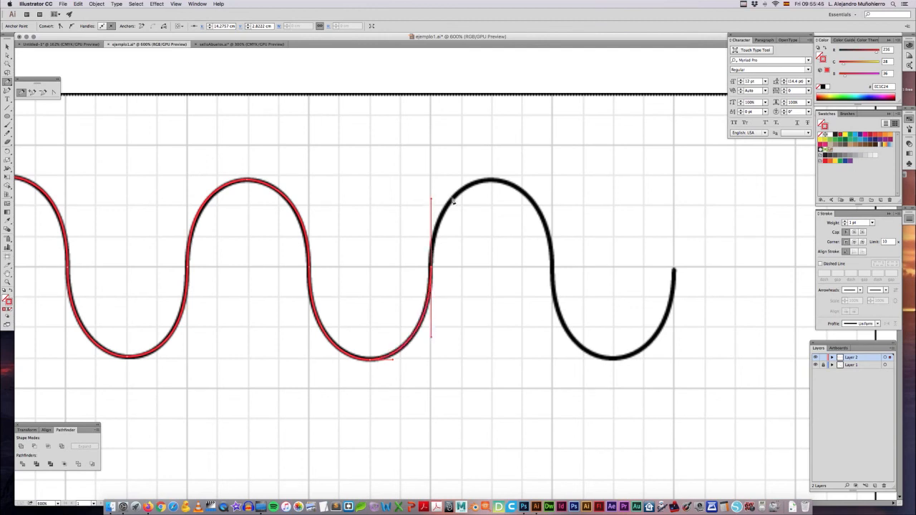
Step: Trace the wave's fourth arch and last trough up to its right end and finish the path as an open, deselected line
drag(494, 180, 514, 181)
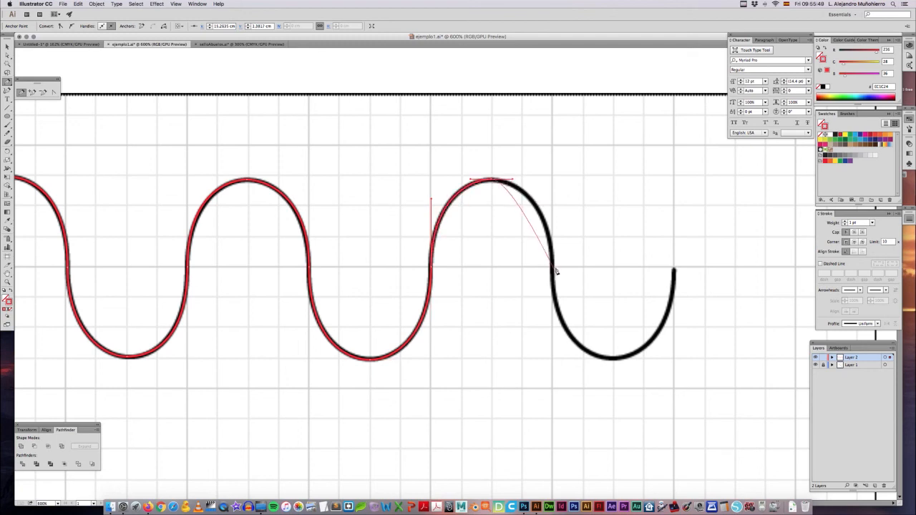
drag(552, 267, 552, 202)
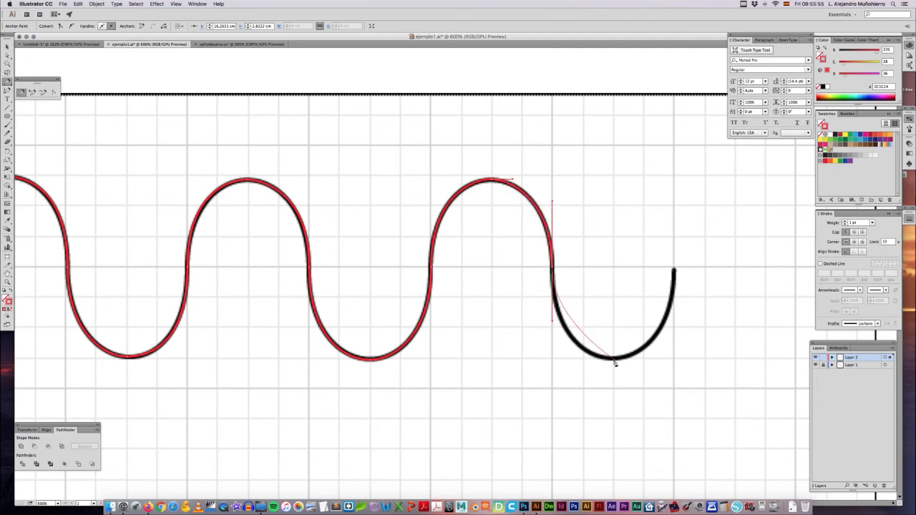
drag(613, 358, 647, 360)
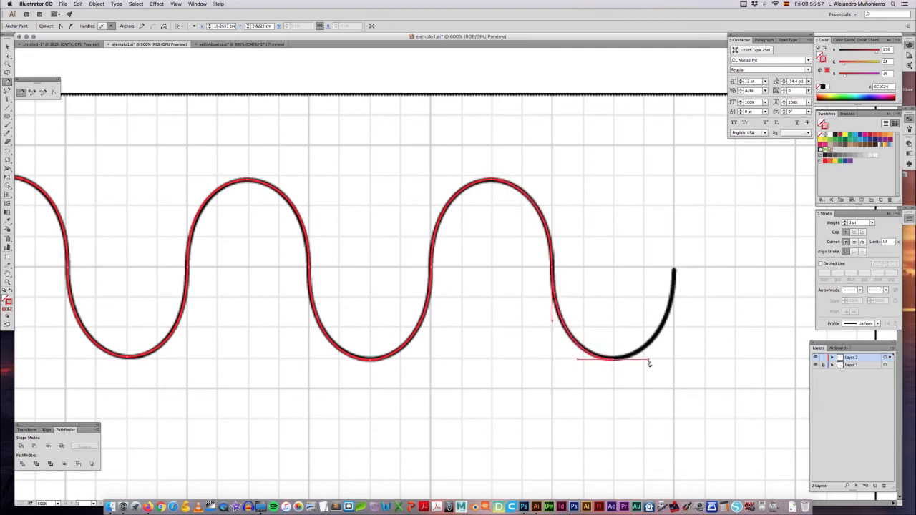
drag(673, 270, 667, 217)
key(super+minus)
key(super+minus)
key(super+minus)
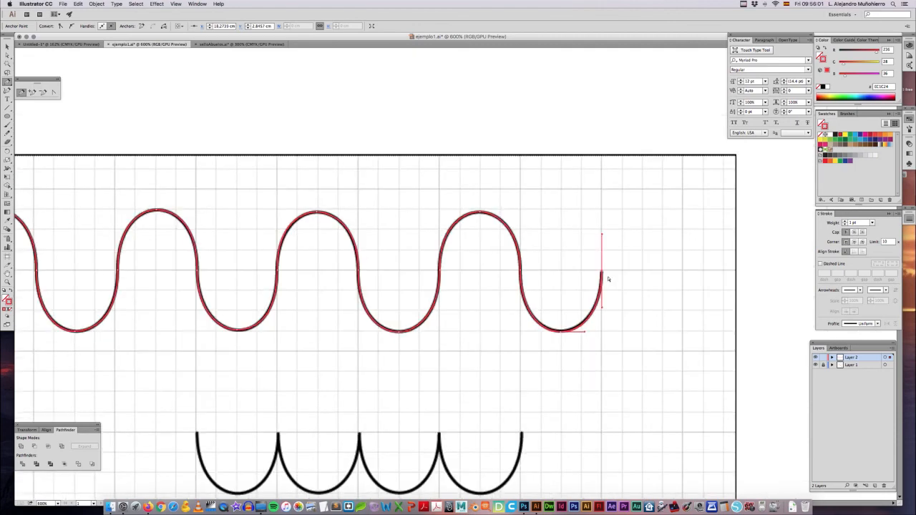
scroll(530, 277, down, 5)
scroll(530, 276, left, 5)
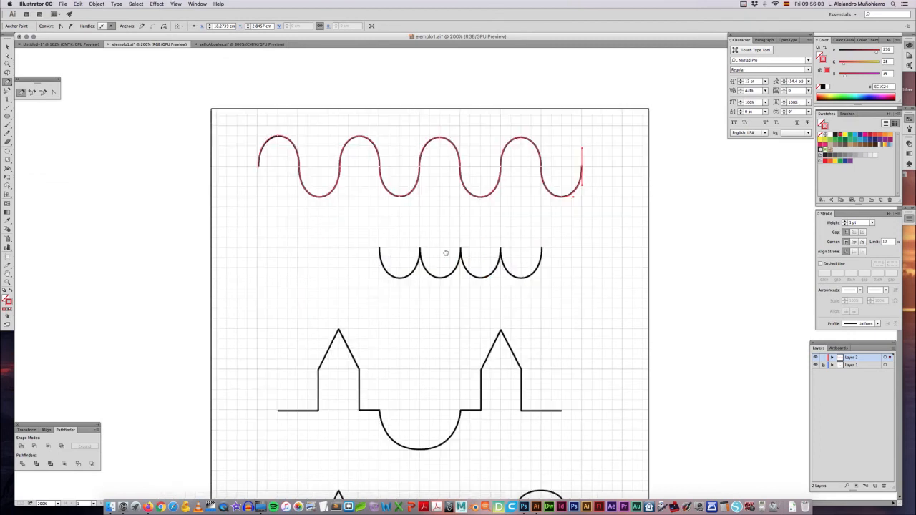
key(Escape)
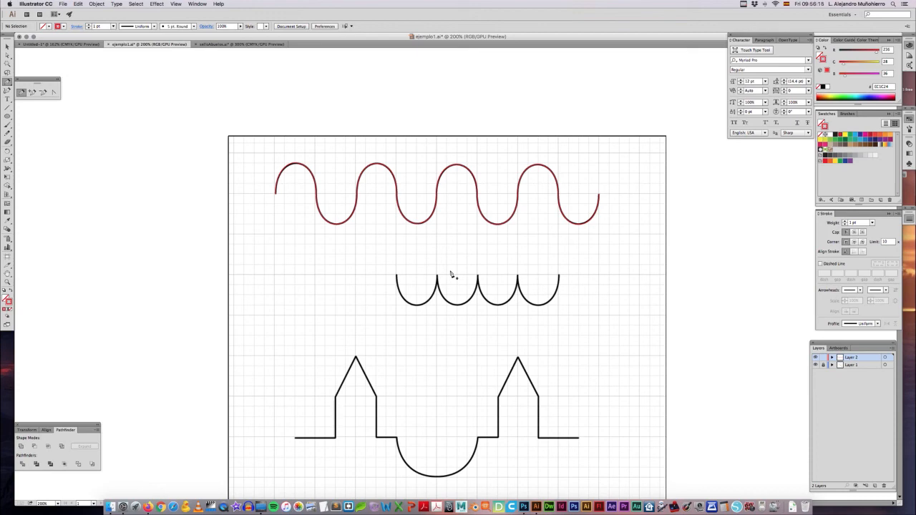
key(super+plus)
key(super+plus)
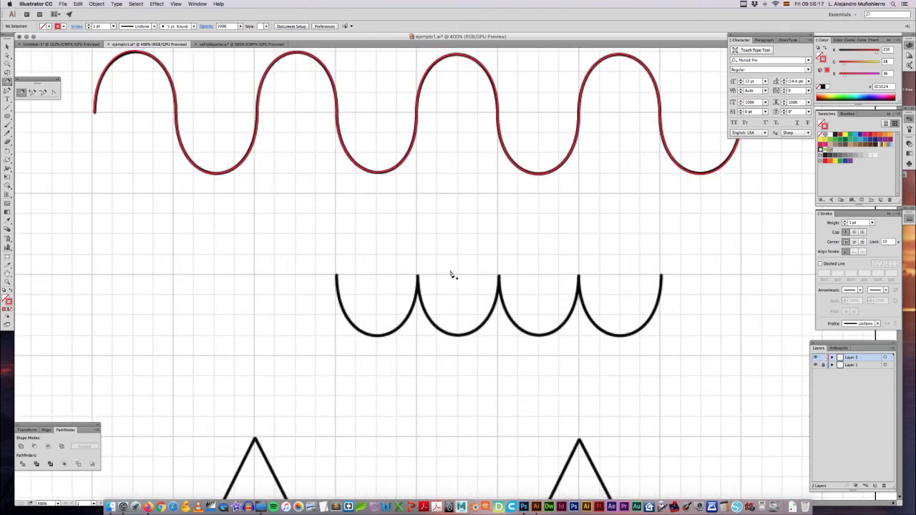
scroll(452, 274, down, 1)
scroll(451, 274, right, 1)
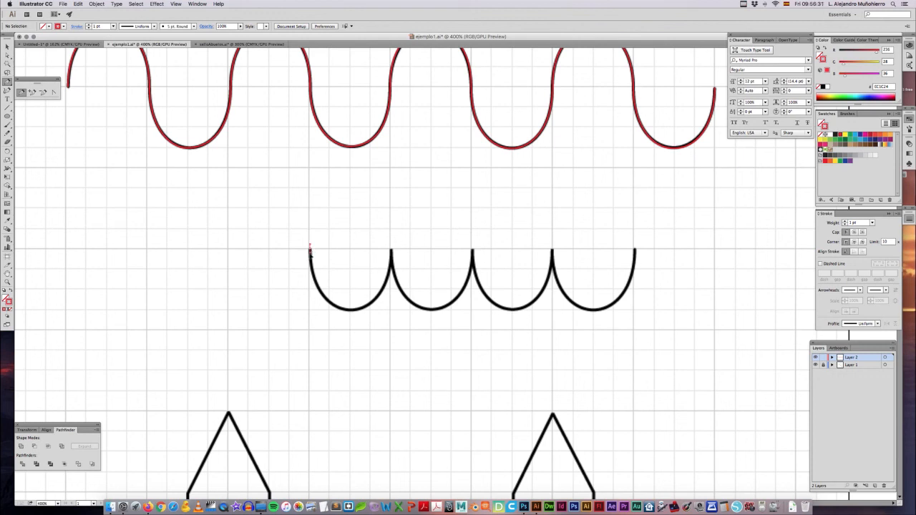
drag(311, 263, 270, 271)
drag(304, 304, 337, 302)
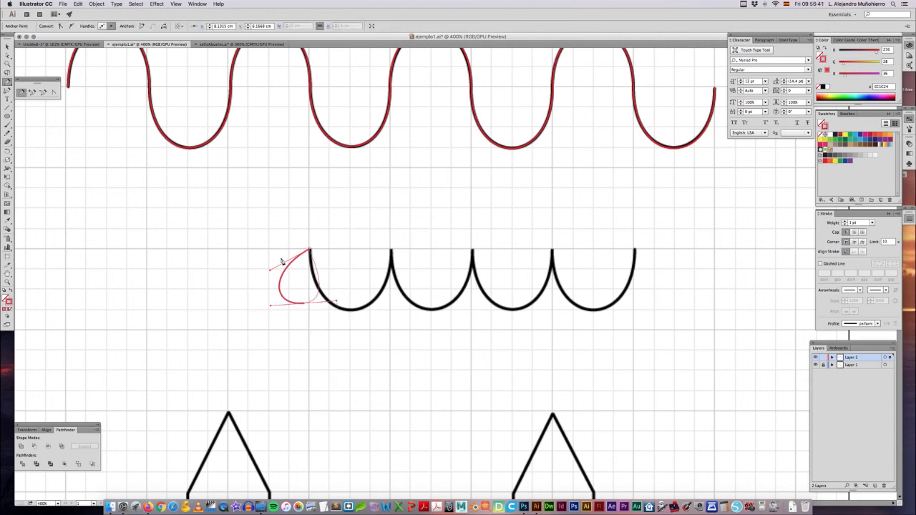
key(super+z)
key(super+z)
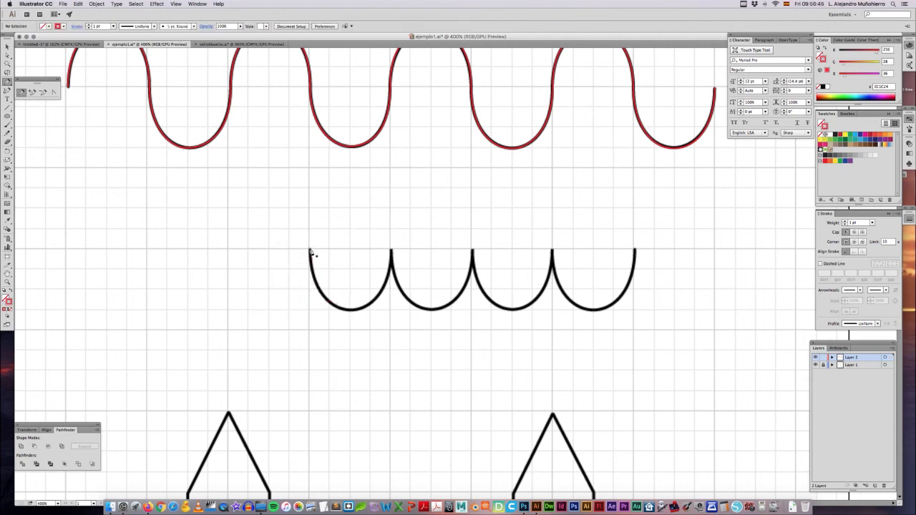
Step: Trace the first scallop of the second figure with vertical handles at its ends and a smooth, horizontal-handled anchor at its lowest point
drag(310, 249, 311, 286)
drag(350, 310, 372, 311)
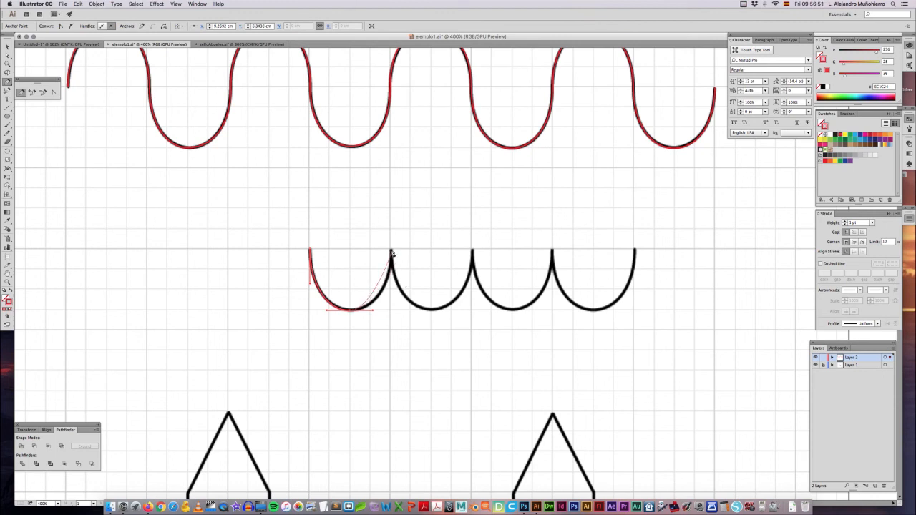
drag(391, 250, 392, 212)
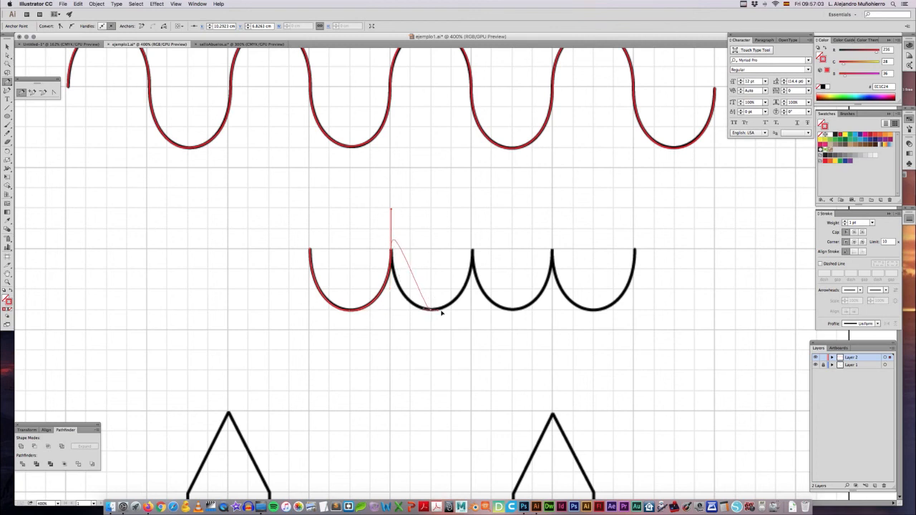
drag(431, 309, 457, 309)
key(super+z)
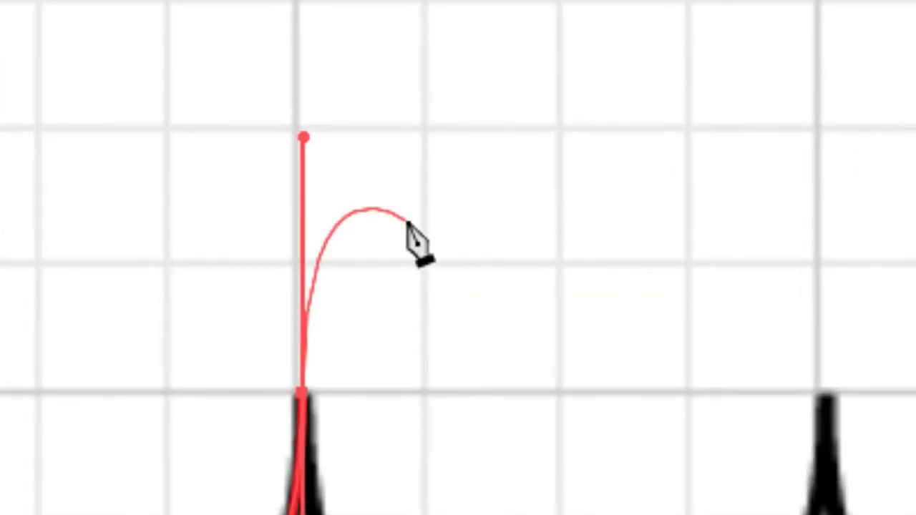
key(Escape)
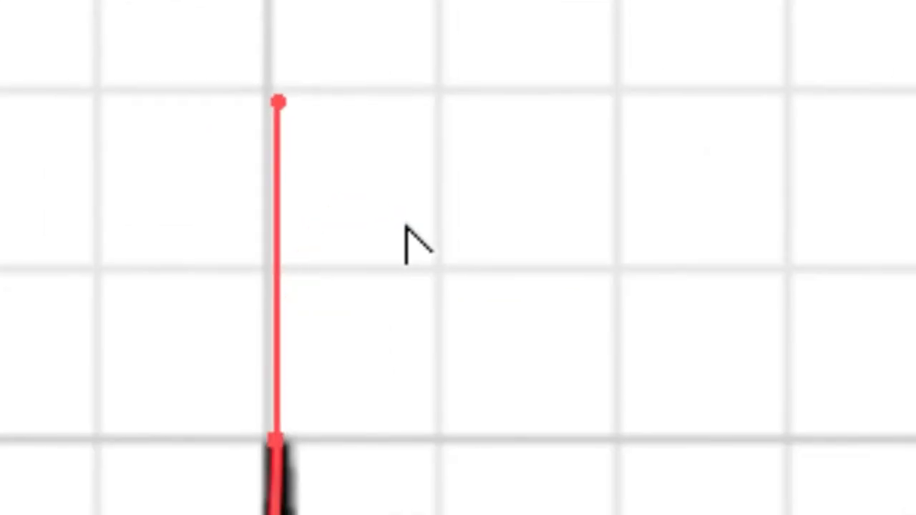
key(alt)
key(alt)
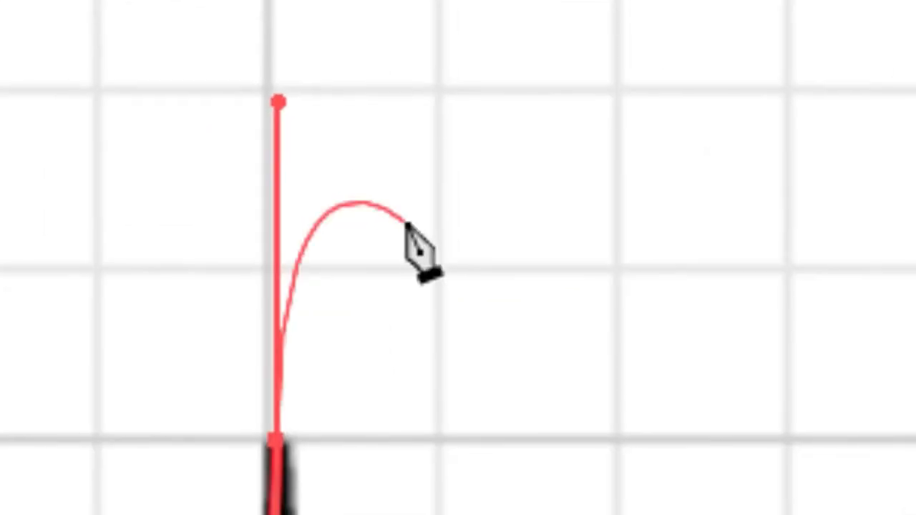
Step: Swing the first cusp's outgoing handle straight down independently and trace the second scallop up to the second cusp
key(alt)
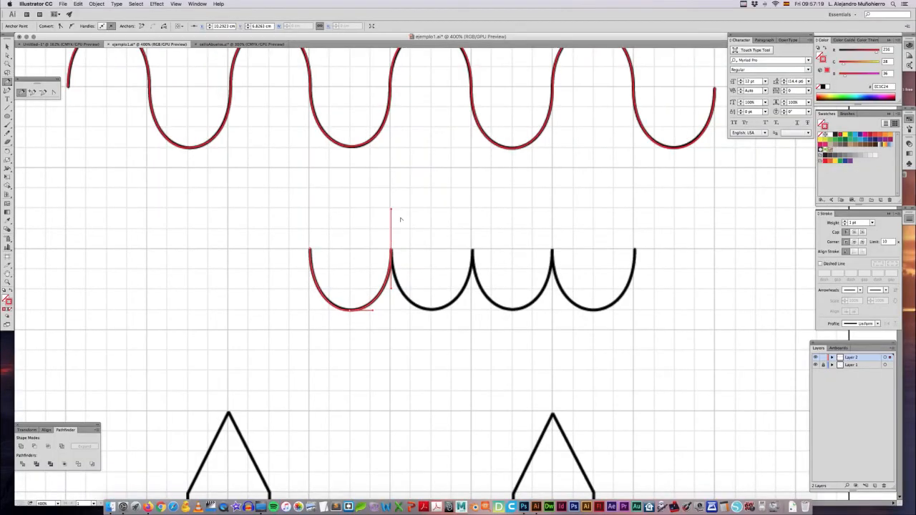
drag(391, 210, 391, 289)
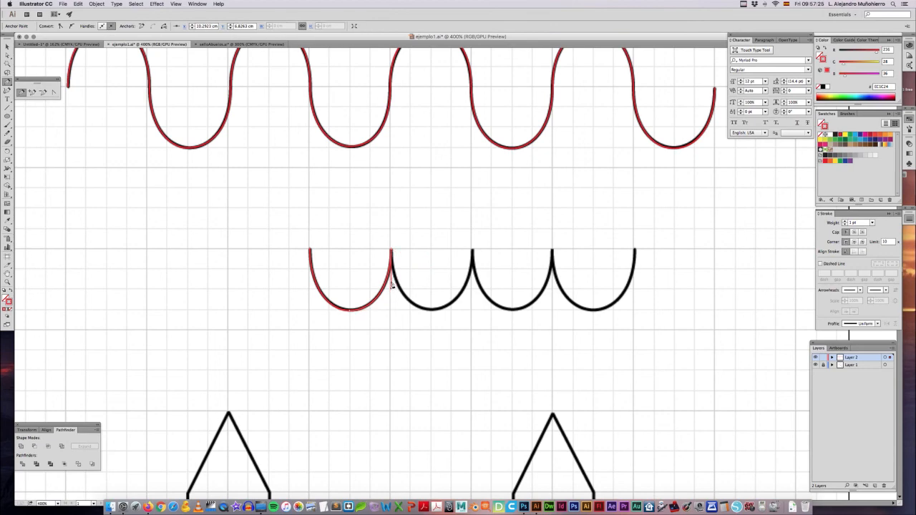
drag(431, 310, 454, 313)
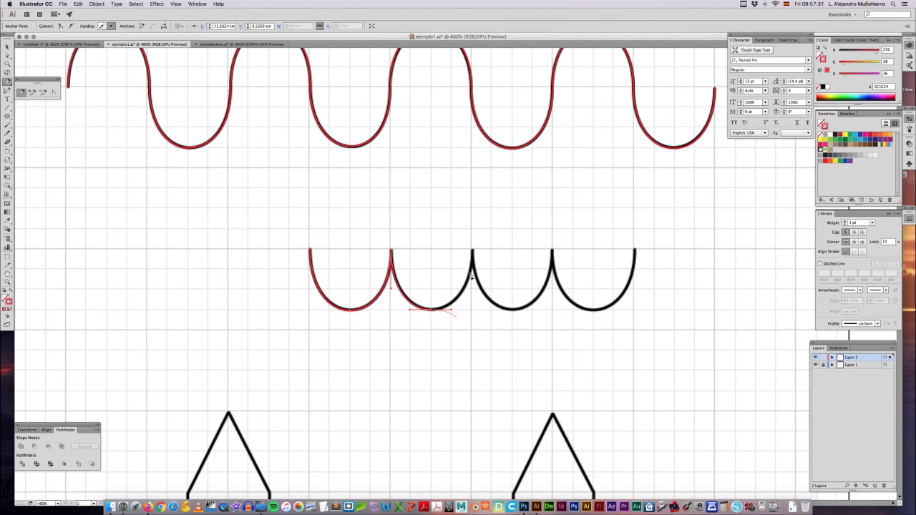
click(473, 251)
drag(472, 251, 473, 212)
drag(473, 212, 473, 212)
drag(473, 212, 520, 311)
key(super+z)
key(super+z)
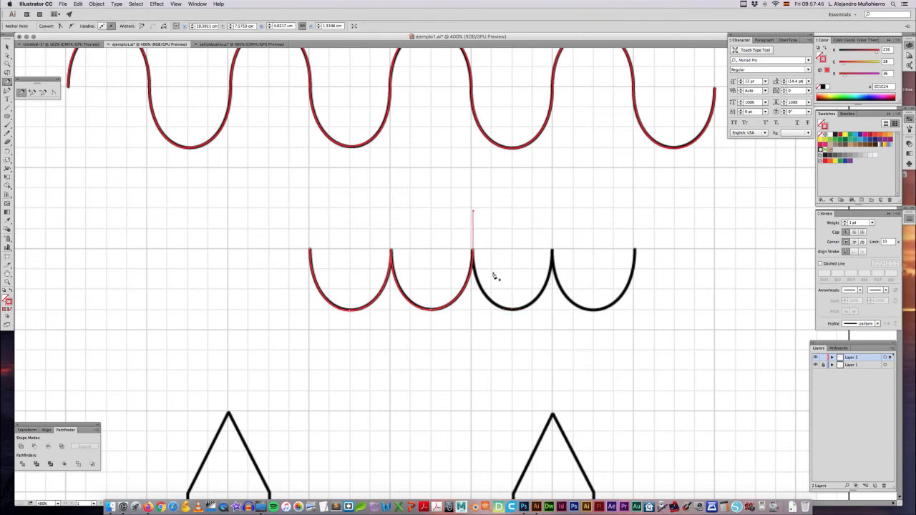
key(super+z)
Step: Point the second cusp's outgoing handle straight down and trace the third scallop to a third cusp with its handle also pointing down
drag(474, 252, 473, 291)
drag(511, 309, 531, 312)
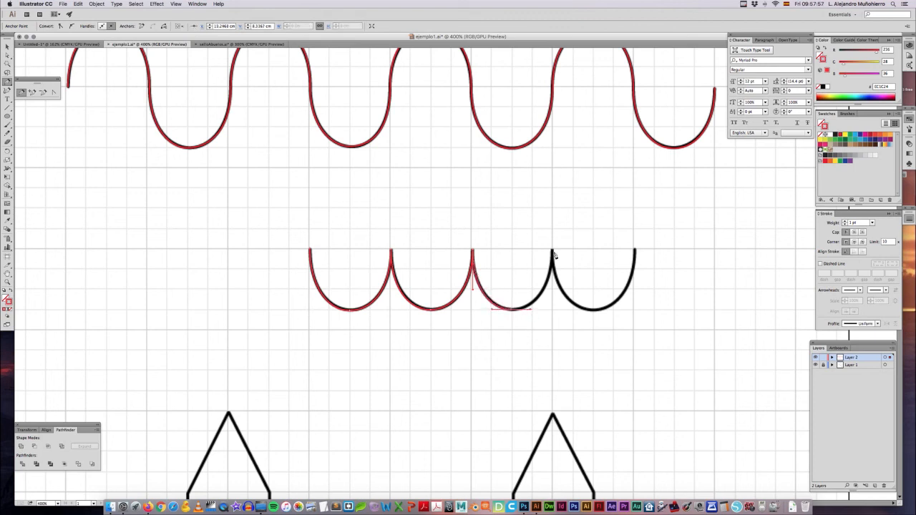
drag(552, 251, 554, 293)
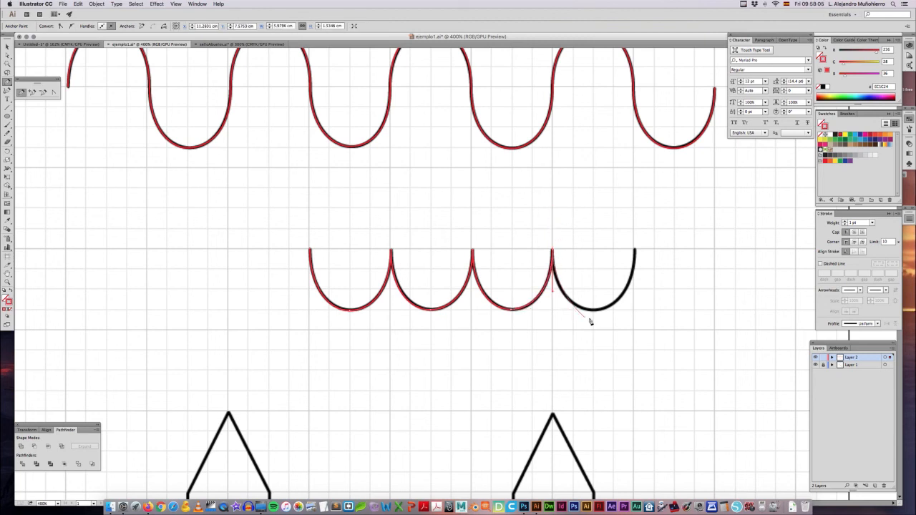
Step: Trace the fourth scallop up to its right end and finish the path as an open, deselected line
drag(594, 311, 613, 309)
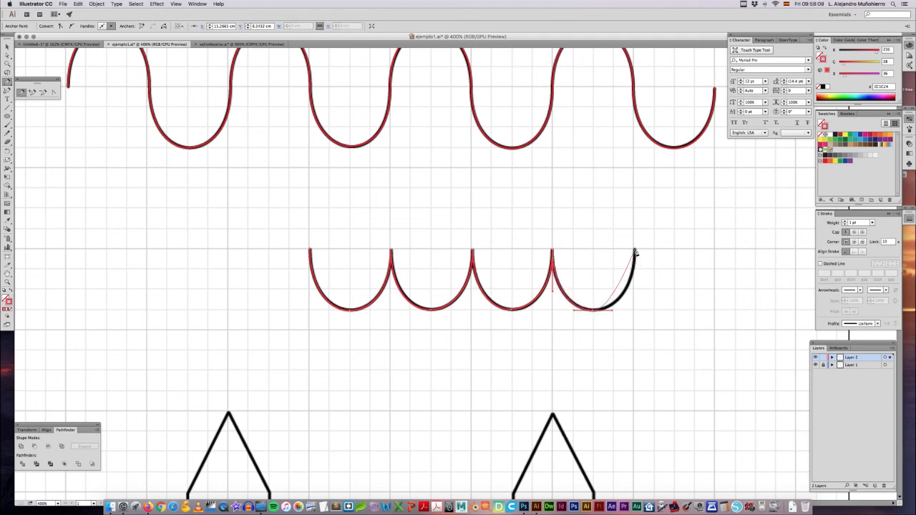
drag(635, 250, 633, 207)
super+click(607, 247)
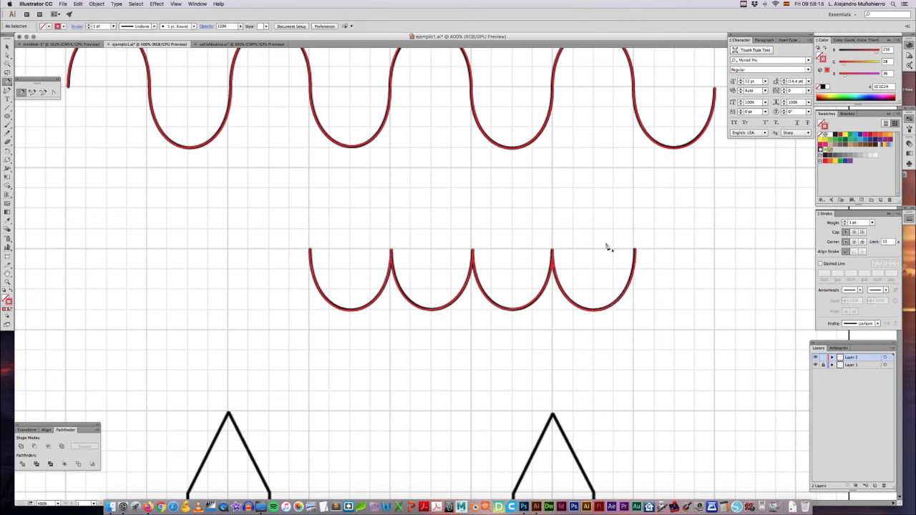
key(super+minus)
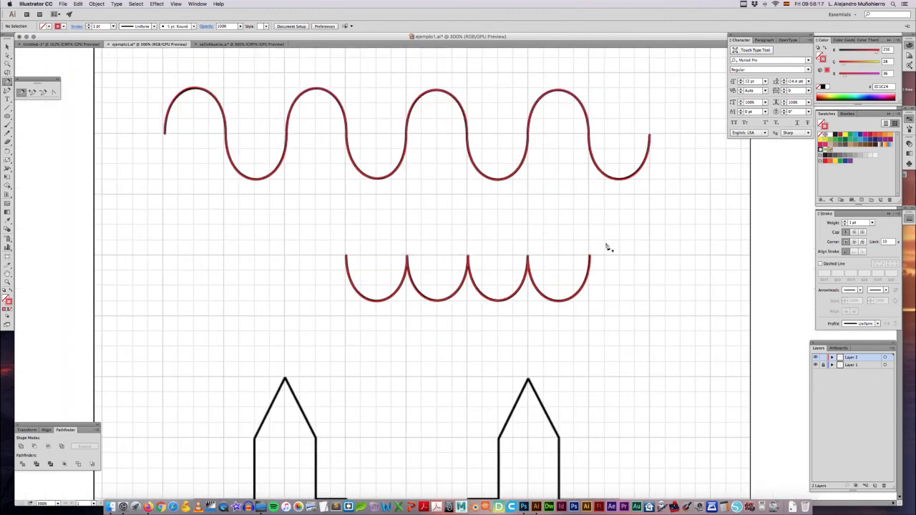
key(super+minus)
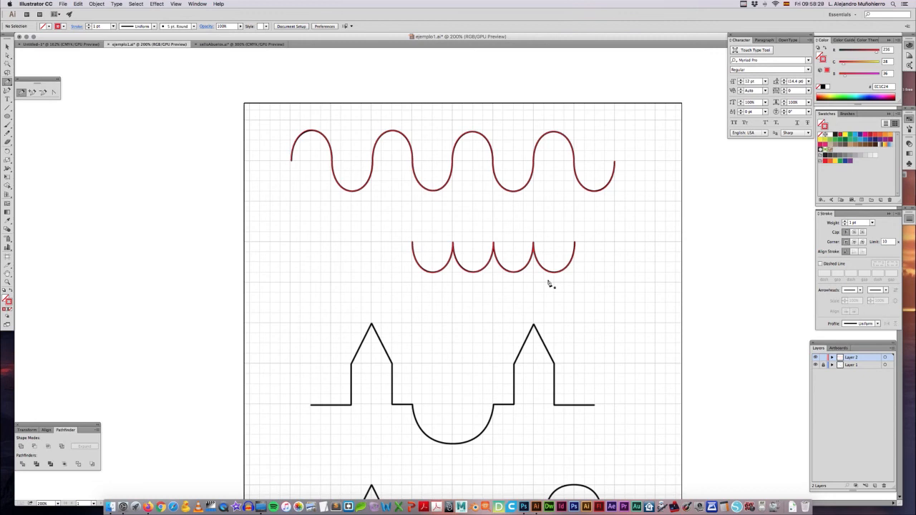
Step: Switch to the selloAbuelos.ai document and hide its Layer 1 reference image, leaving only the red outlines
key(v)
click(236, 45)
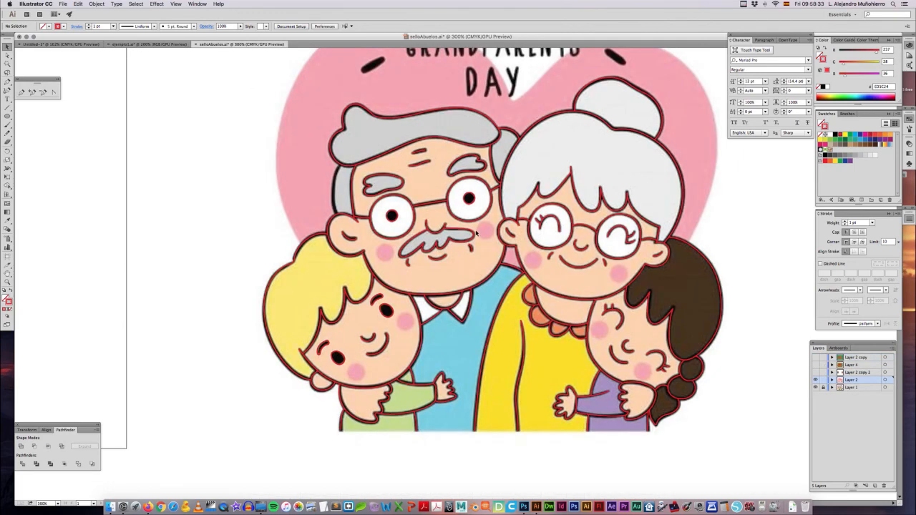
scroll(471, 232, right, 4)
scroll(472, 232, up, 2)
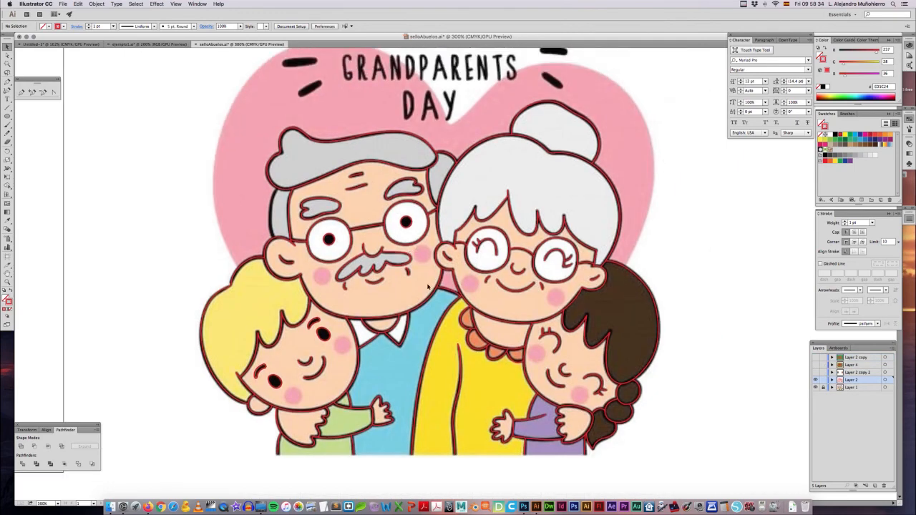
click(817, 388)
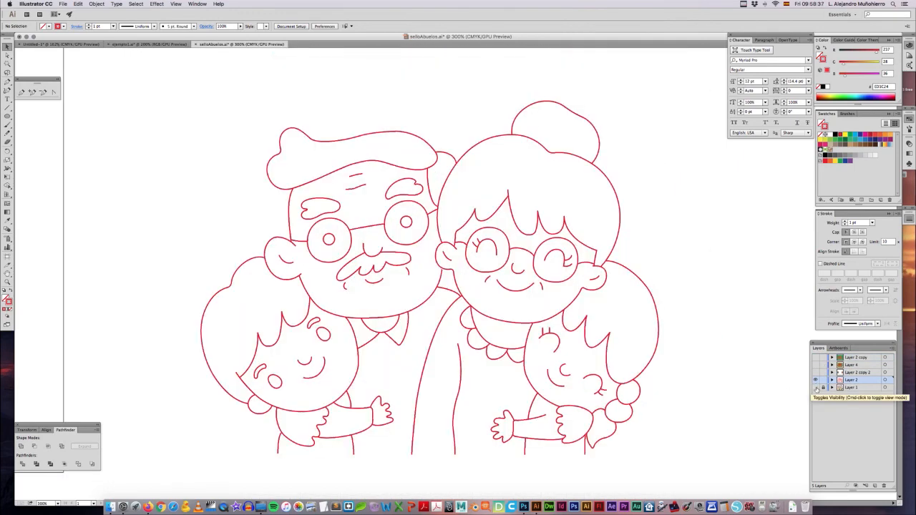
Step: Examine the anchor points and handles on the grandfather's jaw line using the Selection and Direct Selection tools
click(410, 313)
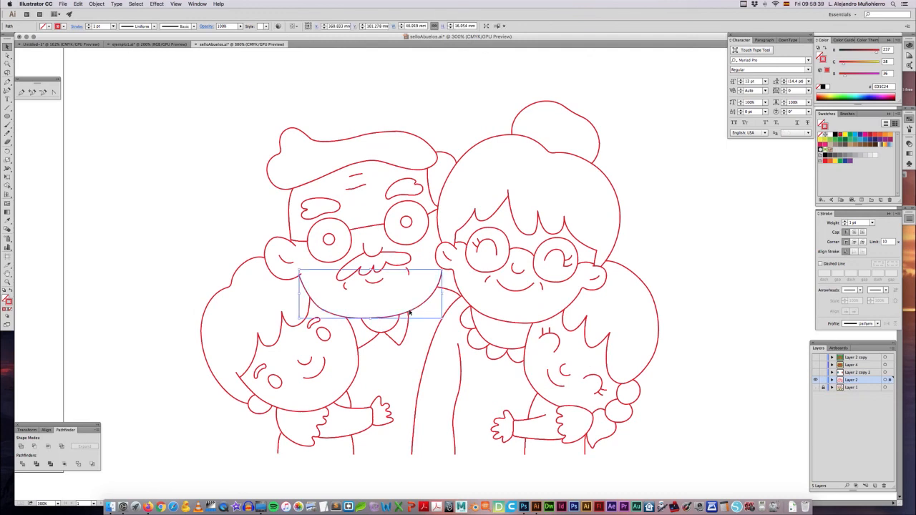
key(a)
click(380, 320)
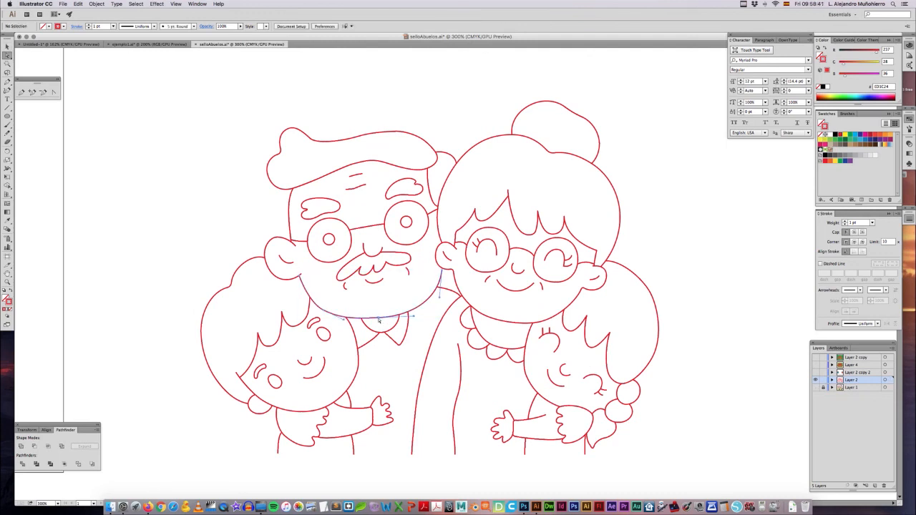
drag(379, 319, 413, 295)
click(244, 130)
Step: In ejemplo1.ai, trace the third figure's left baseline and first pointed tower with straight Pen segments up to the bowl's left corner
click(151, 43)
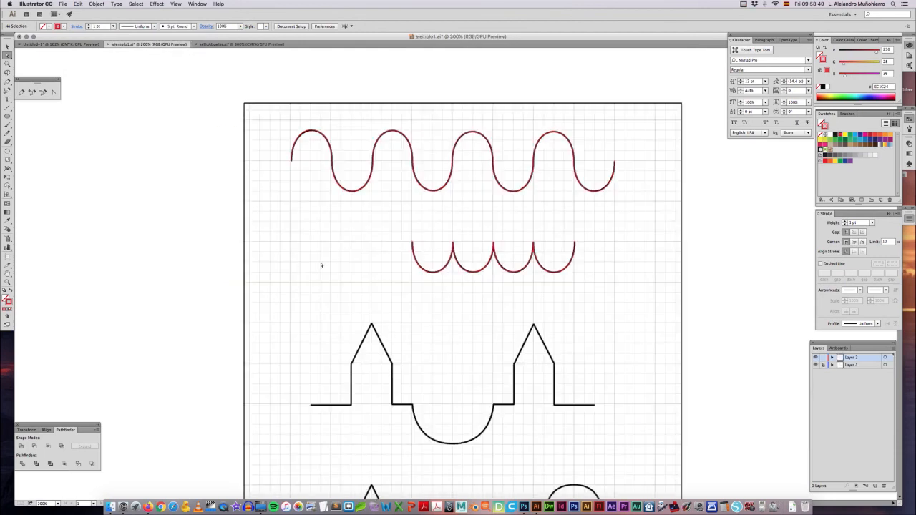
key(super+plus)
key(super+plus)
drag(328, 323, 321, 138)
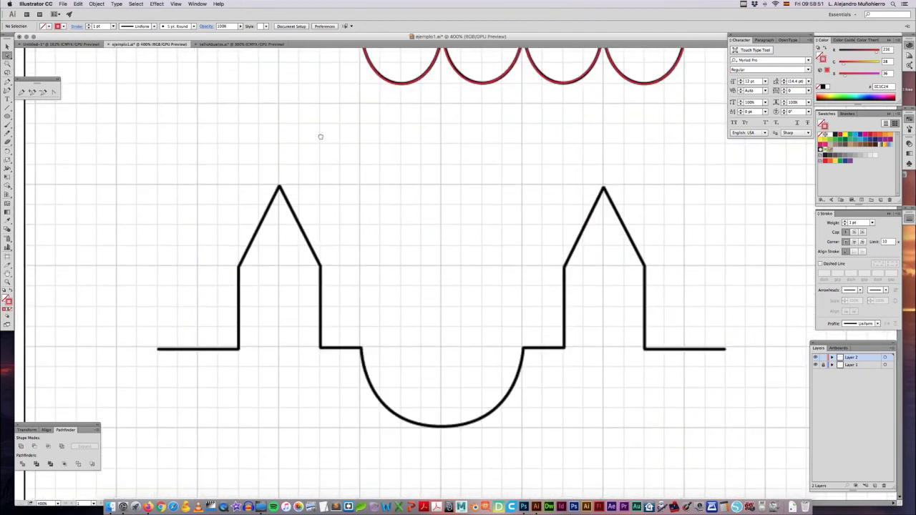
key(p)
click(158, 351)
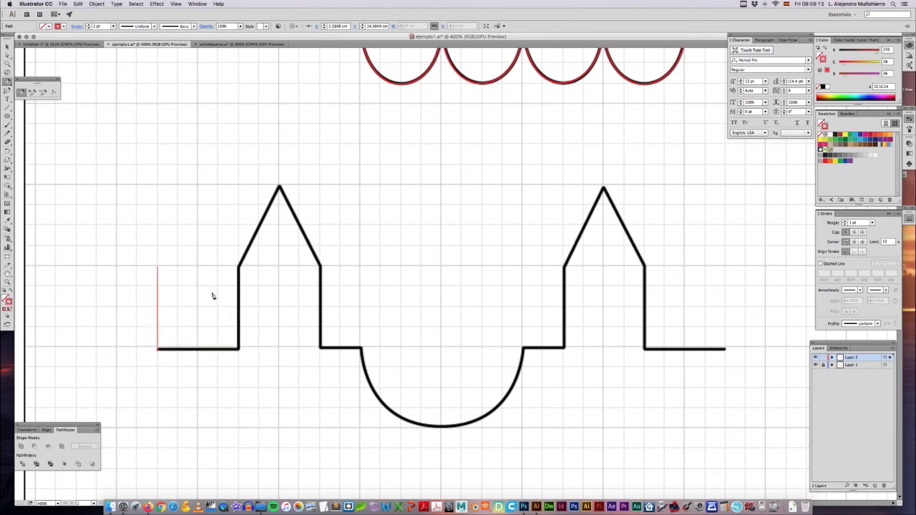
click(240, 351)
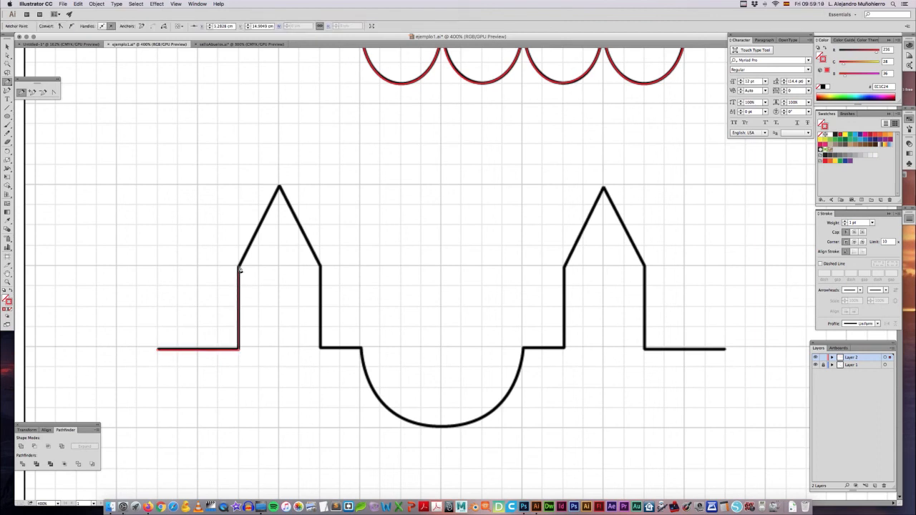
click(239, 267)
click(280, 188)
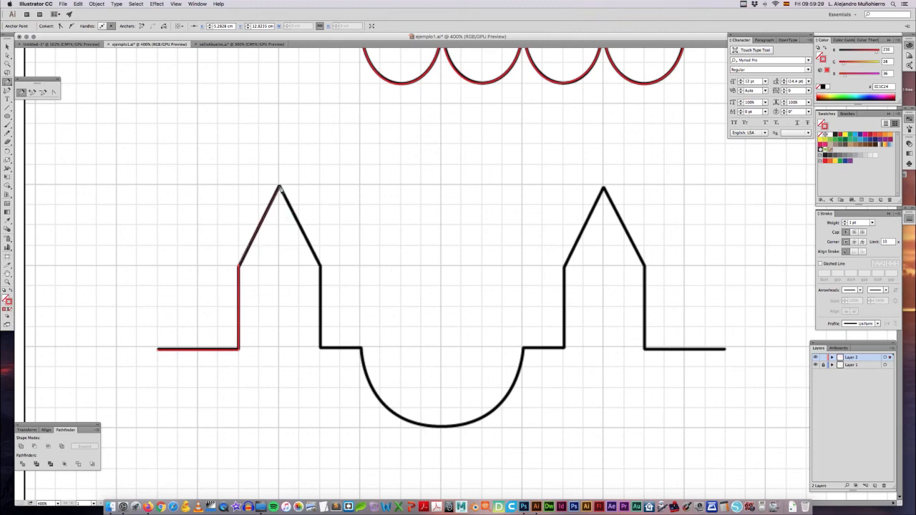
click(321, 268)
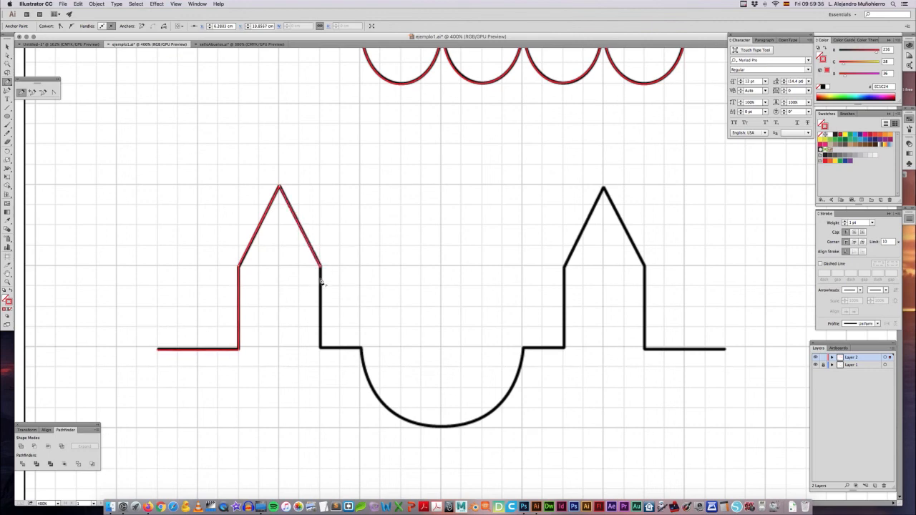
click(322, 349)
click(362, 350)
Step: Trace the bowl-shaped curve with a downward start handle, a smooth lowest anchor and a right corner anchor stripped of its outgoing handle
drag(362, 388, 361, 395)
drag(442, 428, 485, 428)
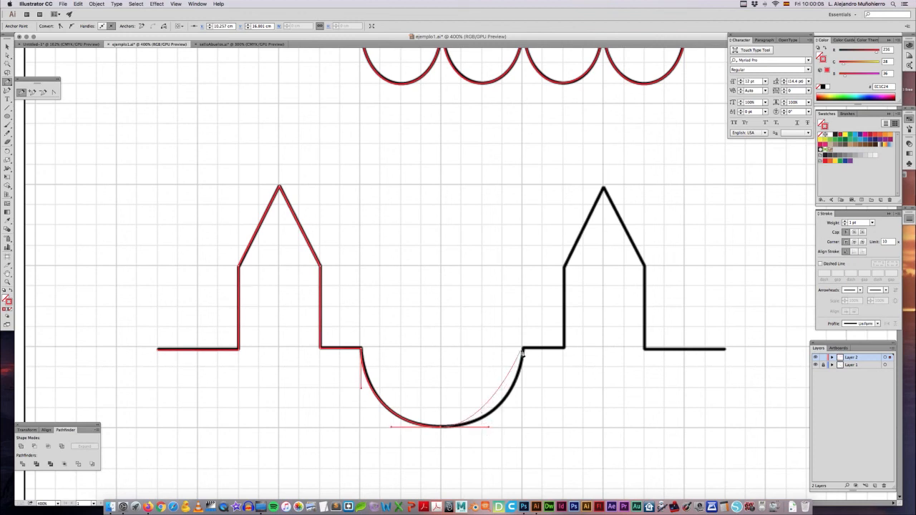
drag(523, 350, 524, 305)
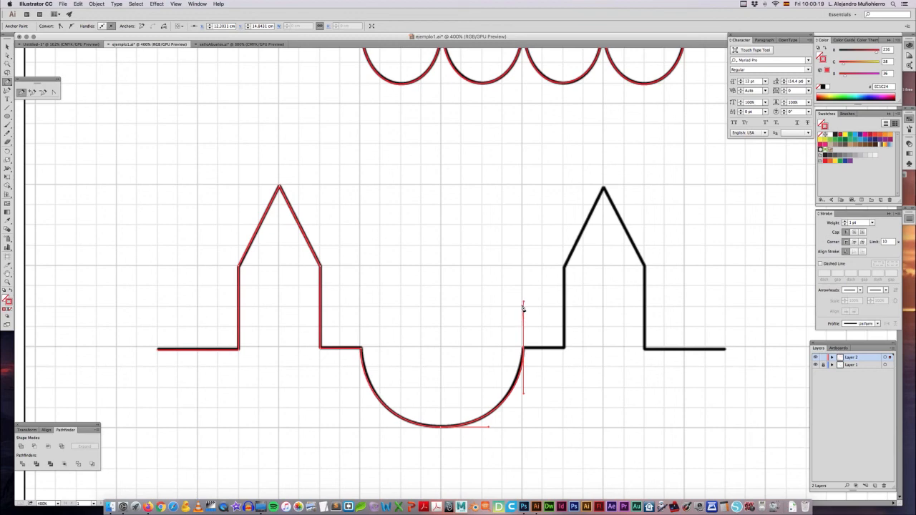
click(525, 350)
Step: Trace the second pointed tower and right baseline with straight segments and finish the path as an open, deselected line
click(565, 349)
click(565, 269)
click(604, 188)
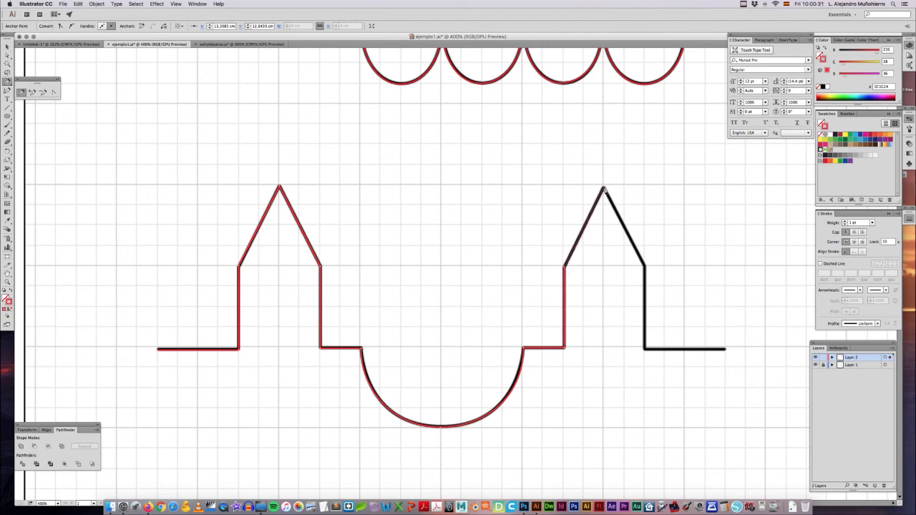
click(645, 268)
click(645, 349)
click(725, 350)
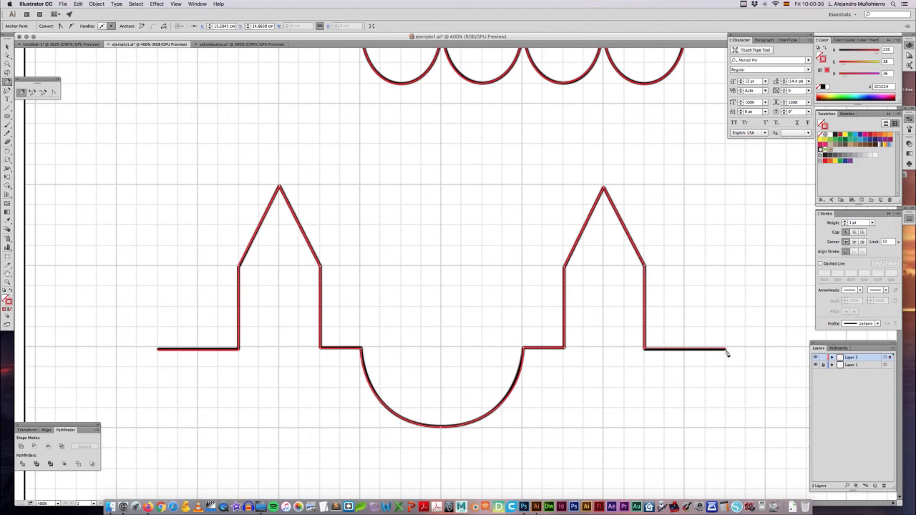
scroll(726, 352, left, 10)
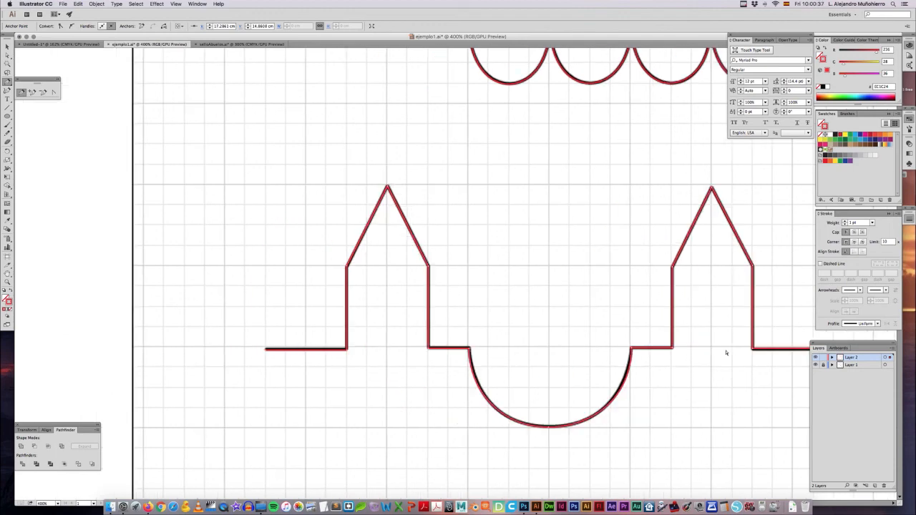
scroll(726, 352, right, 3)
key(v)
key(super+minus)
key(super+minus)
key(super+minus)
drag(561, 327, 532, 320)
click(555, 339)
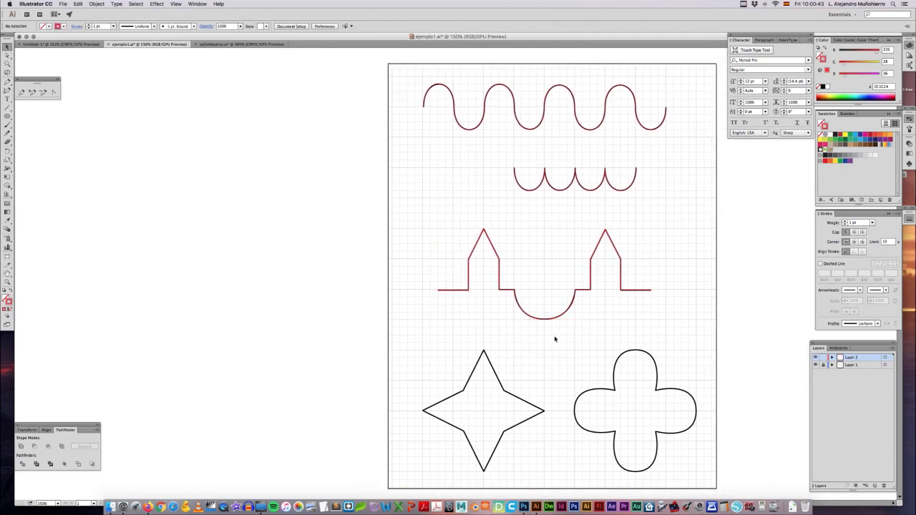
Step: Trace the right half of the four-pointed star with straight Pen segments from its upper tip around to its lowest tip
key(super+plus)
key(super+plus)
drag(535, 369, 441, 110)
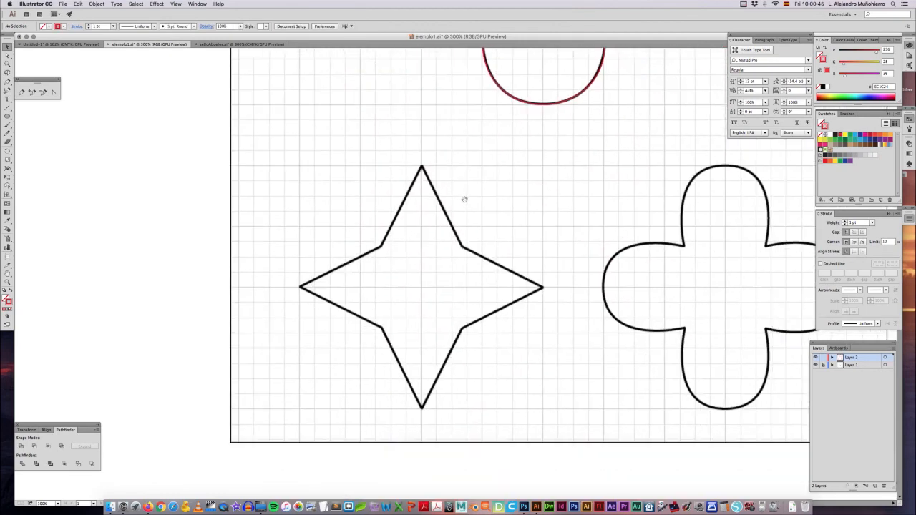
key(p)
click(422, 167)
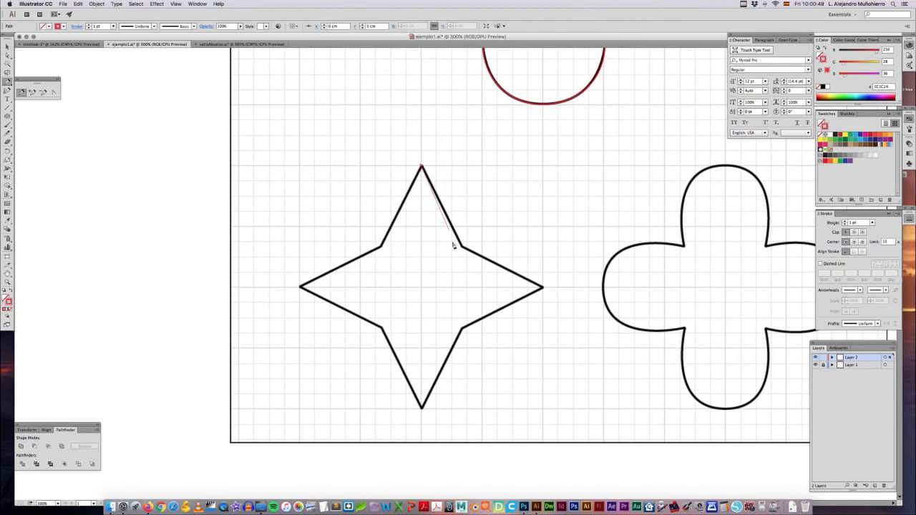
click(463, 249)
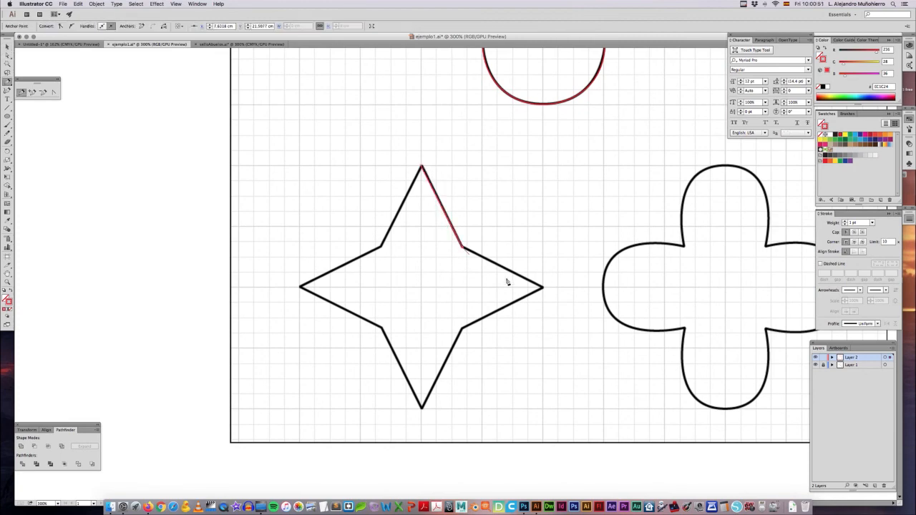
click(543, 289)
click(422, 409)
Step: Trace the star's left half with straight segments, close the path at the upper tip and deselect it
click(382, 329)
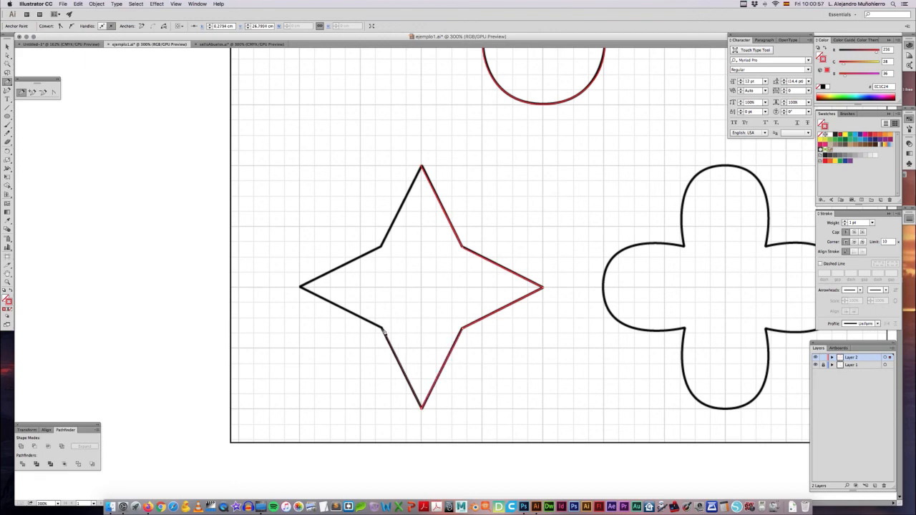
click(300, 287)
click(380, 247)
click(422, 168)
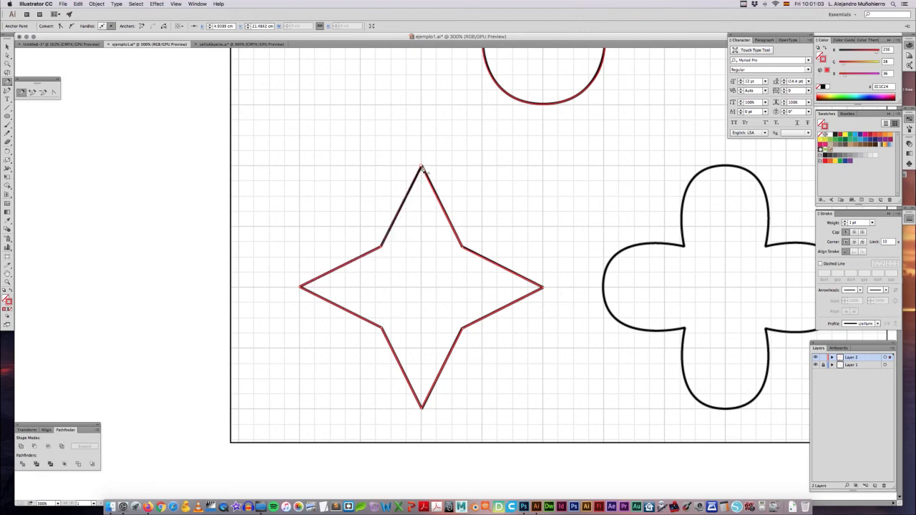
super+click(431, 245)
Step: Trace the right side of the four-petal figure's upper petal from a smooth peak anchor, turning the inner corner's outgoing handle toward the right petal
drag(600, 229, 420, 224)
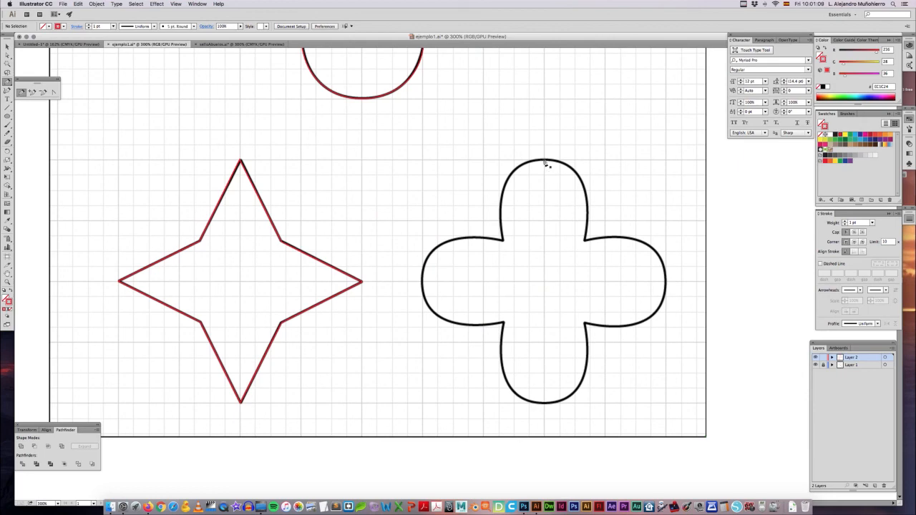
drag(545, 160, 577, 159)
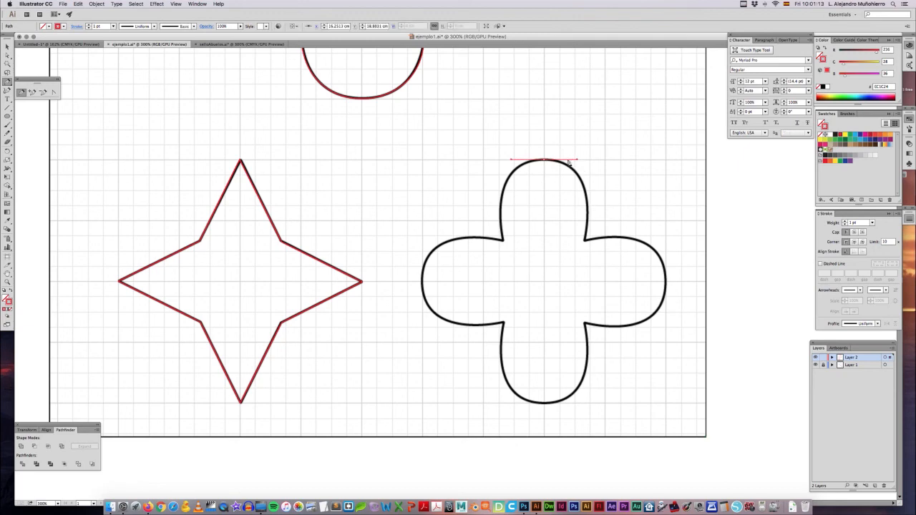
click(586, 242)
drag(585, 242, 595, 185)
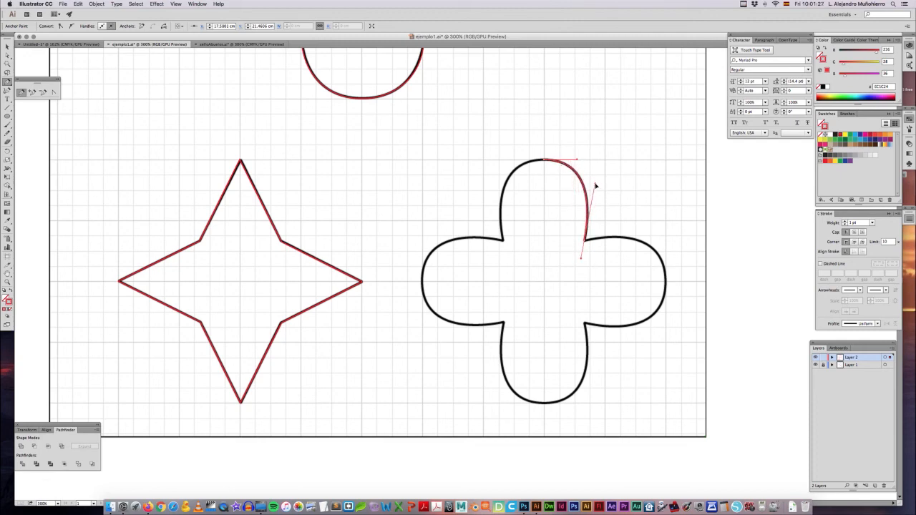
click(578, 160)
click(585, 241)
drag(581, 258, 631, 231)
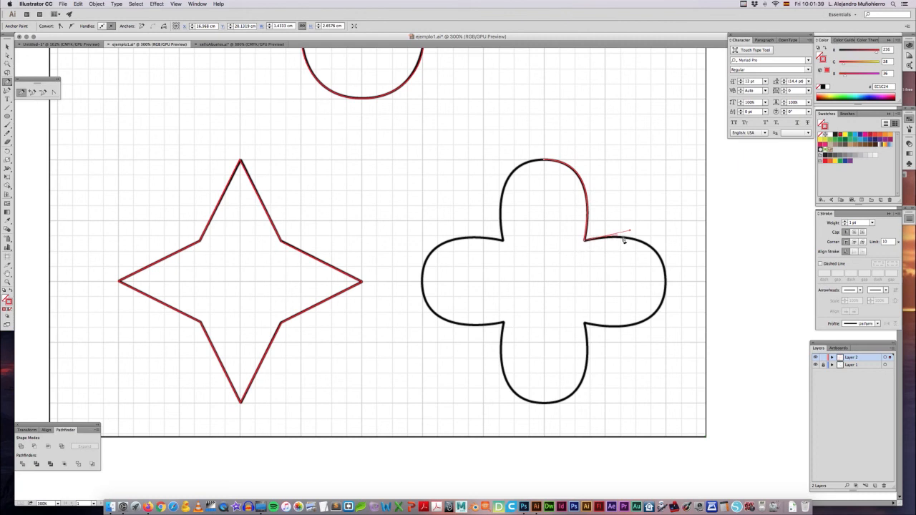
Step: Trace the right petal with a smooth outermost anchor and a lower inner corner whose outgoing handle points down along the lower petal
drag(666, 266, 666, 322)
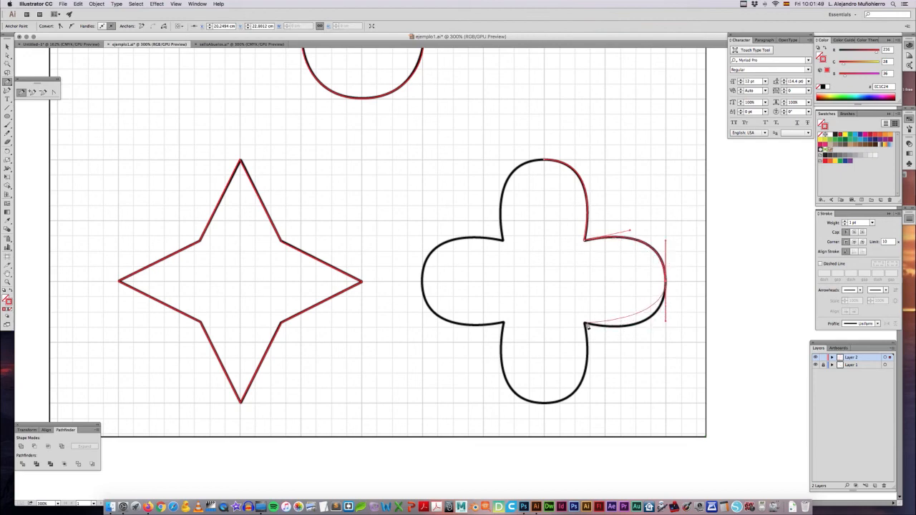
drag(586, 324, 634, 335)
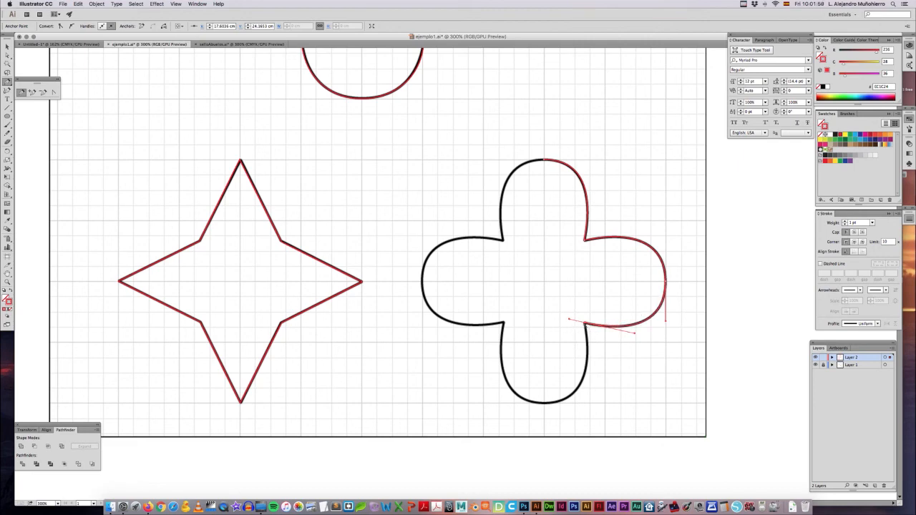
click(586, 325)
drag(590, 360, 591, 381)
Step: Trace the lower petal with a smooth lowest anchor and a left inner corner whose outgoing handle points toward the left petal
drag(545, 405, 510, 402)
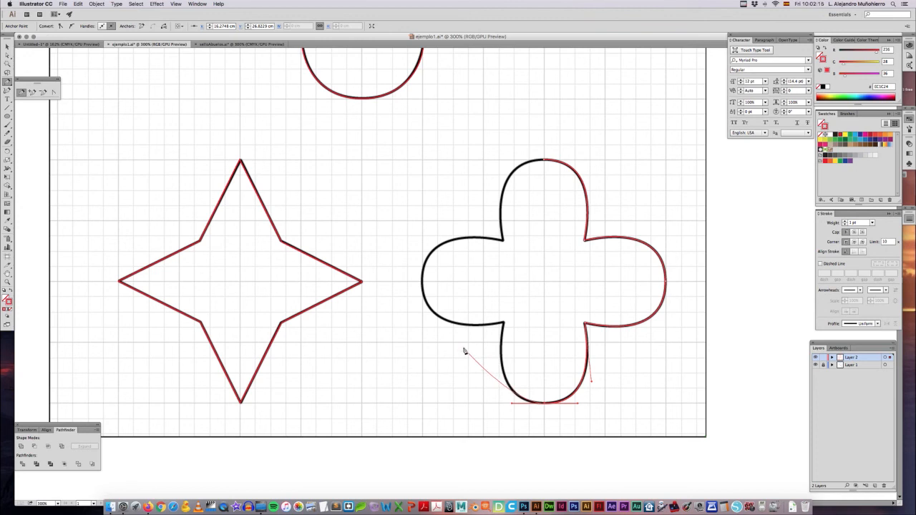
click(504, 323)
drag(504, 324, 492, 368)
drag(512, 406, 508, 405)
drag(504, 323, 448, 331)
Step: Trace the left petal and the upper petal's left side, close the path at the starting peak anchor and deselect it
drag(422, 281, 426, 250)
drag(503, 241, 537, 253)
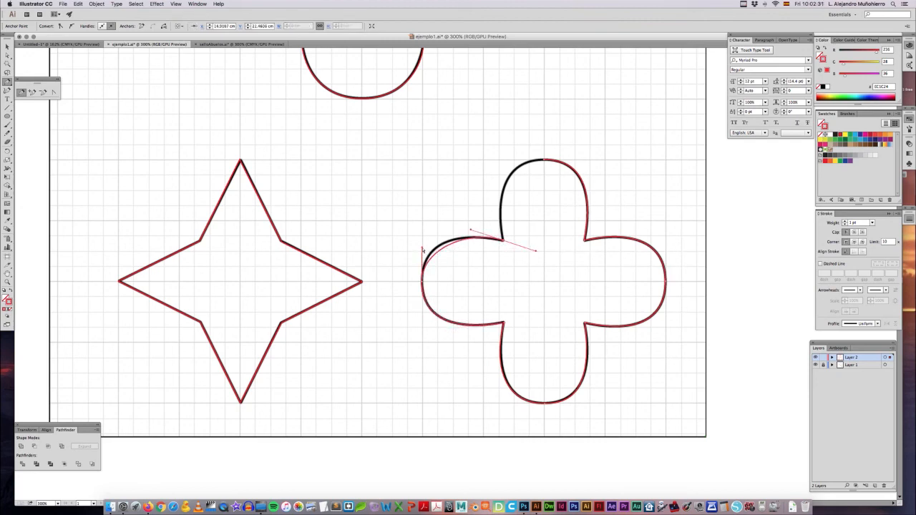
drag(423, 245, 422, 237)
drag(505, 244, 489, 207)
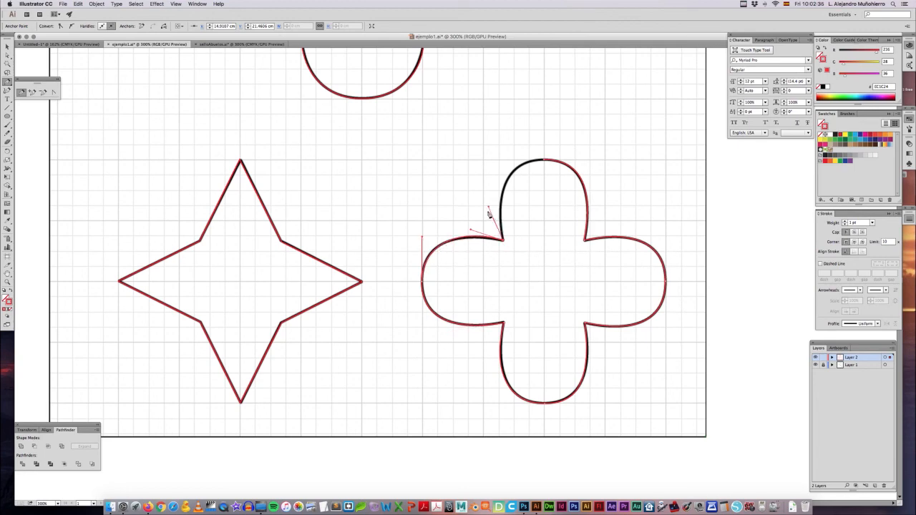
drag(542, 160, 584, 164)
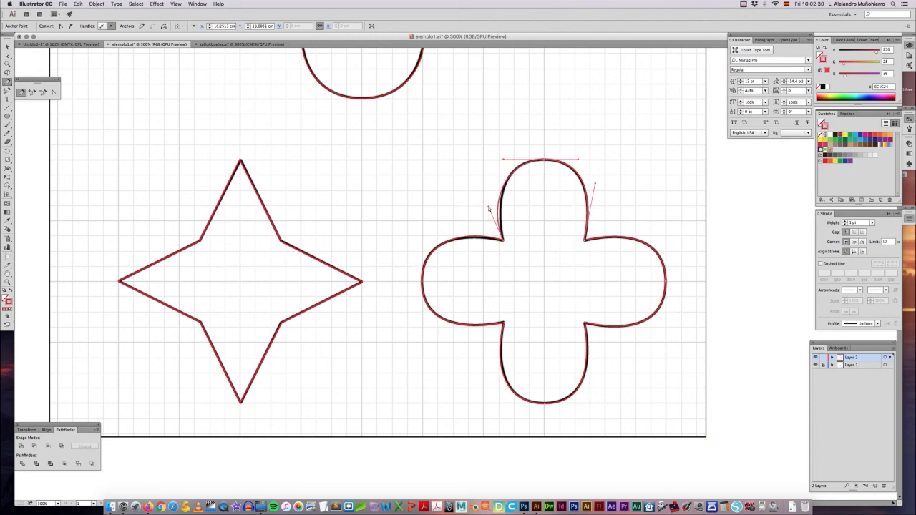
click(535, 240)
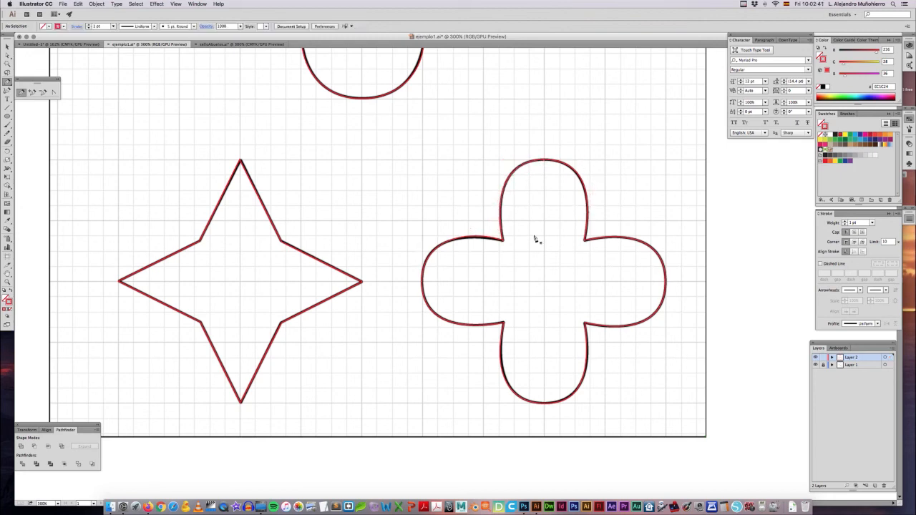
Step: Examine the whole traced sheet at several zoom levels and compare it with the line drawing in selloAbuelos.ai
key(super+minus)
key(super+minus)
key(super+minus)
key(super+minus)
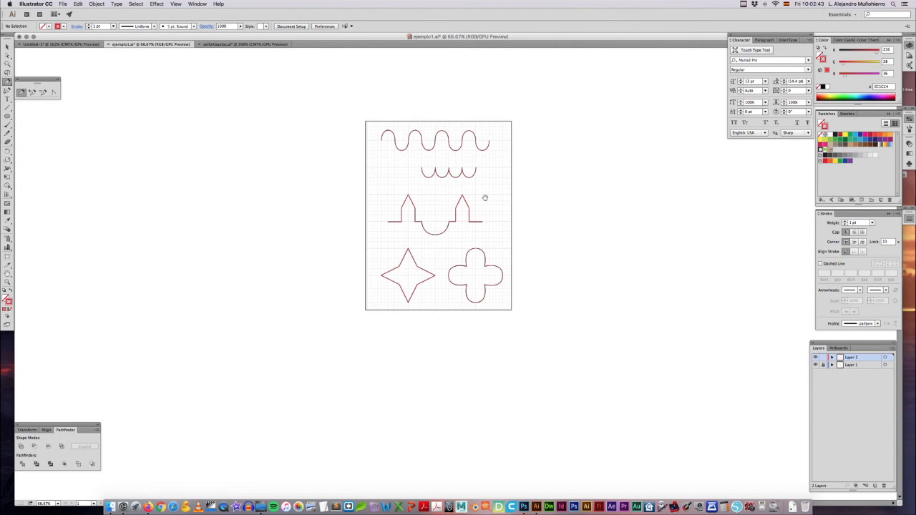
key(v)
key(super+0)
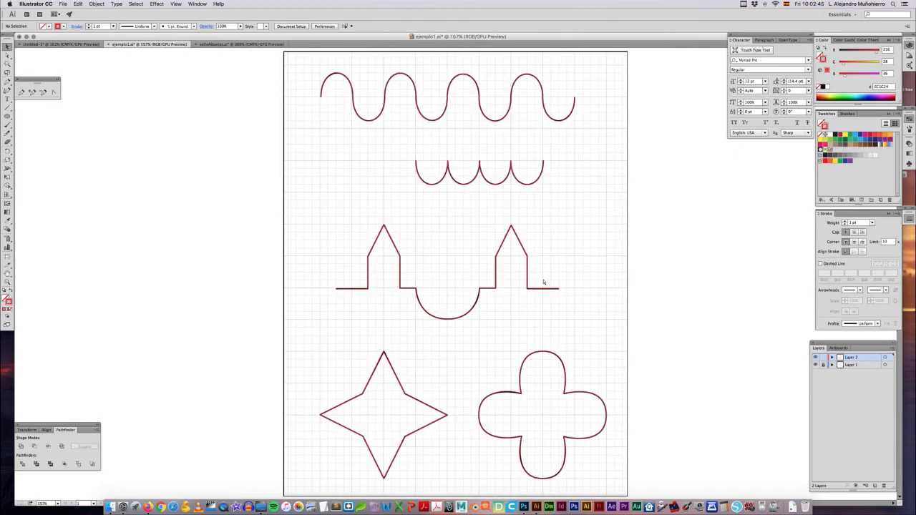
key(super+1)
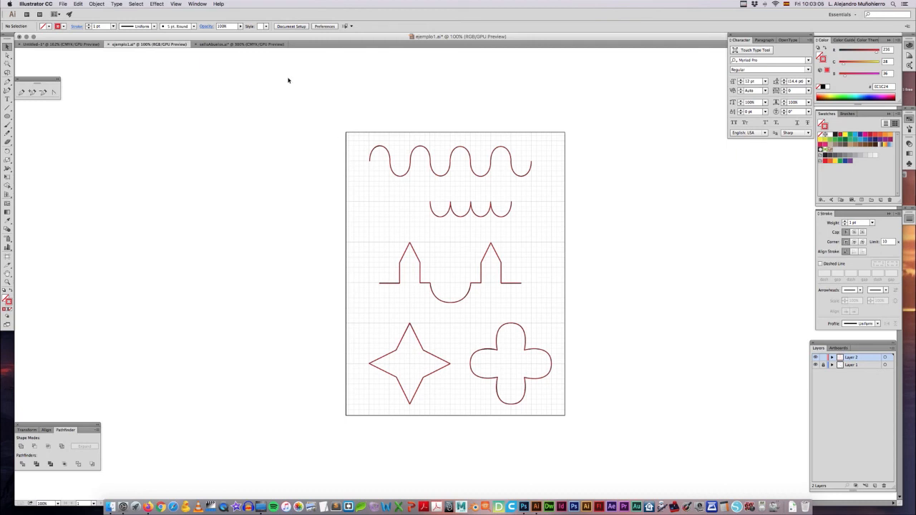
click(240, 44)
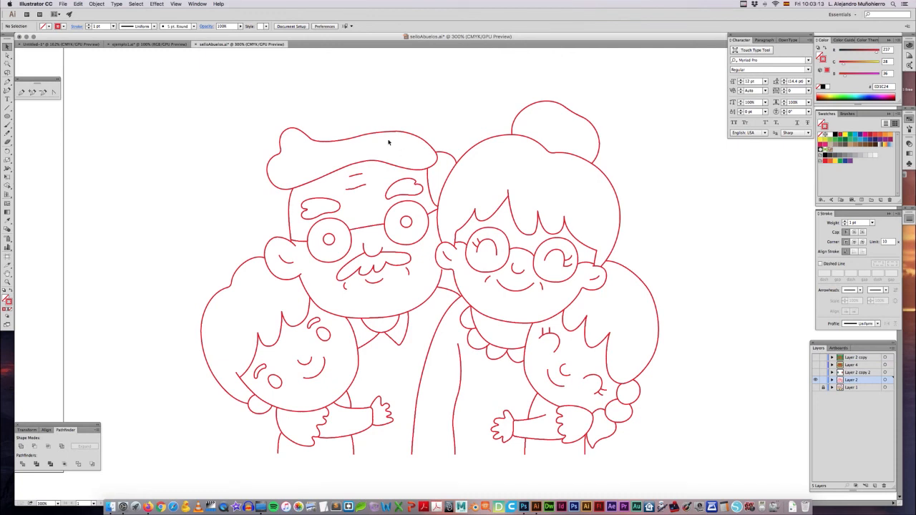
key(super+grave)
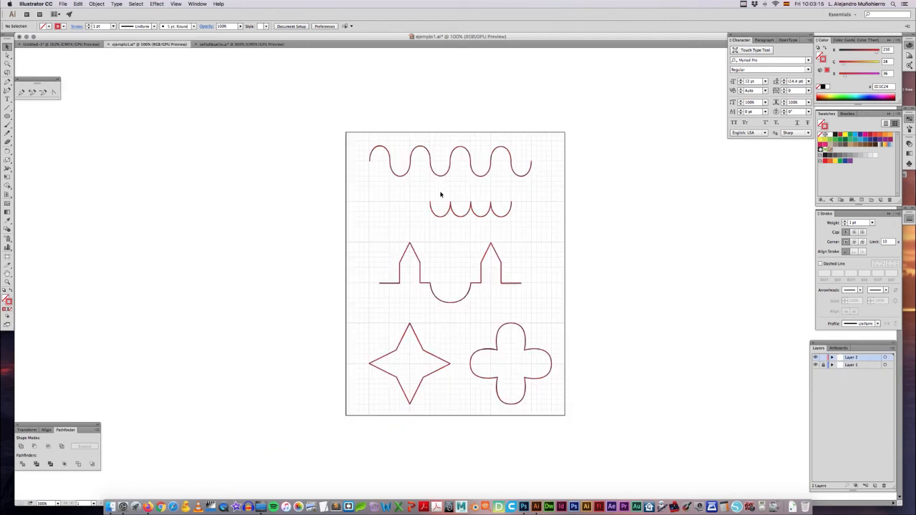
Step: Hide the reference Layer 1 in ejemplo1.ai and hide all panels to show only the red tracings
click(817, 365)
key(super+equal)
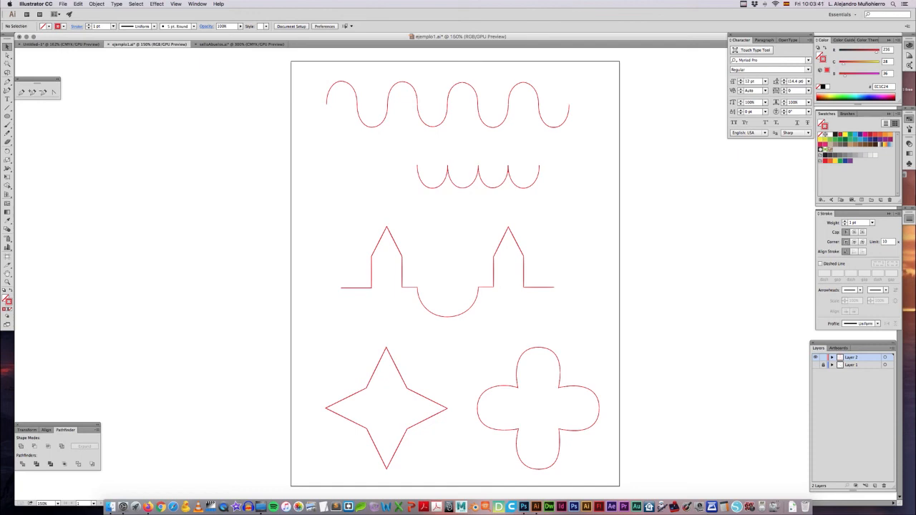
key(Tab)
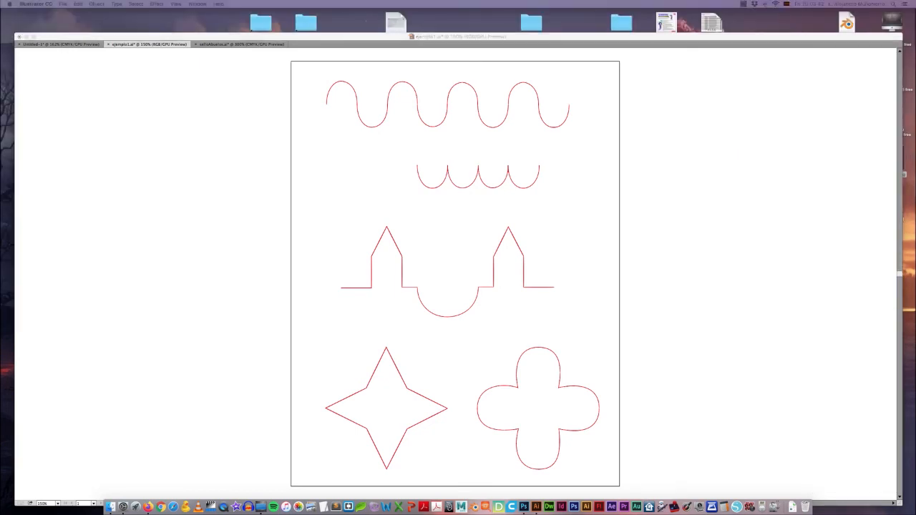